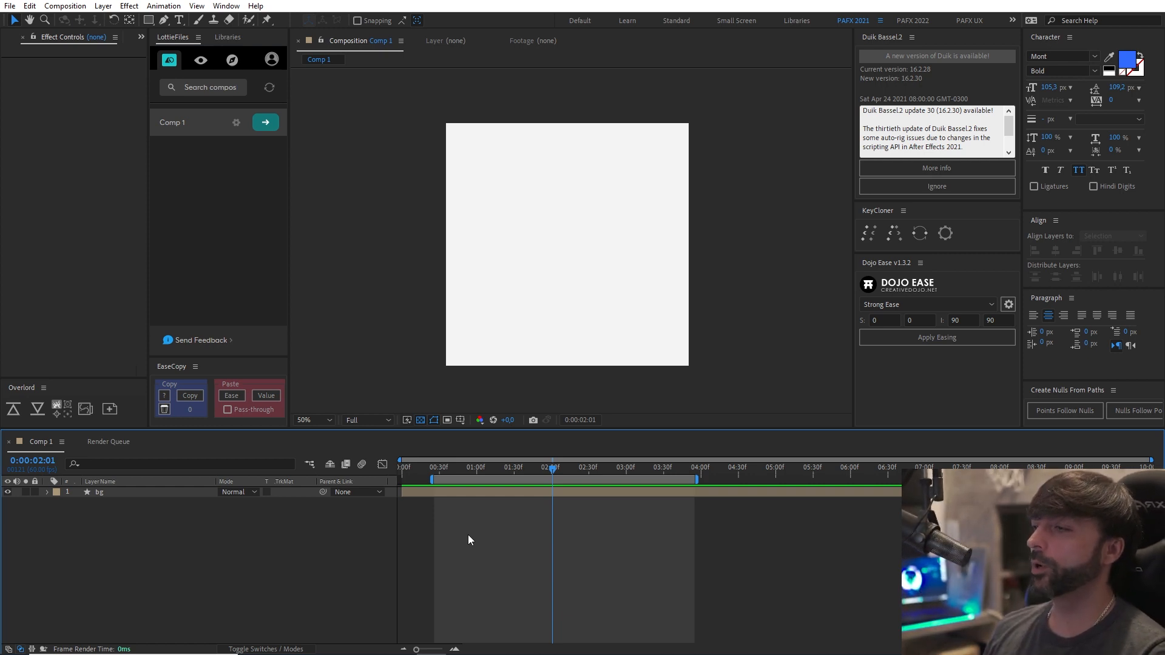
# Switch to the Noun Project site in the browser and search its icons for "notification".
pyautogui.hotkey('alt', 'Tab')
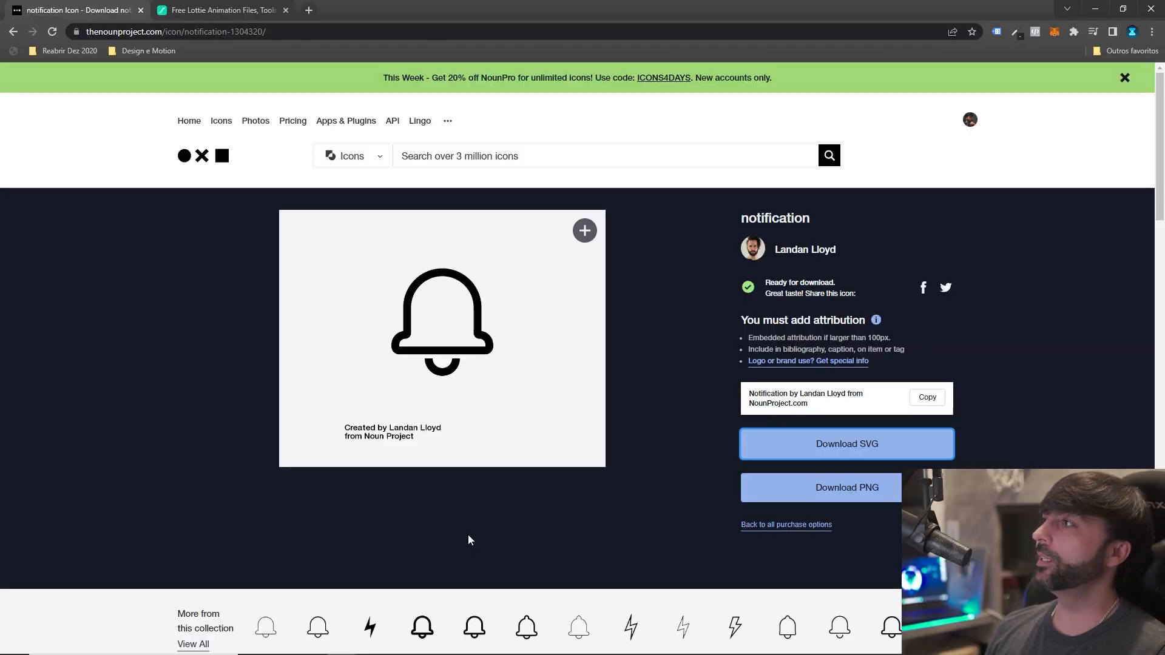
pyautogui.moveTo(471, 442)
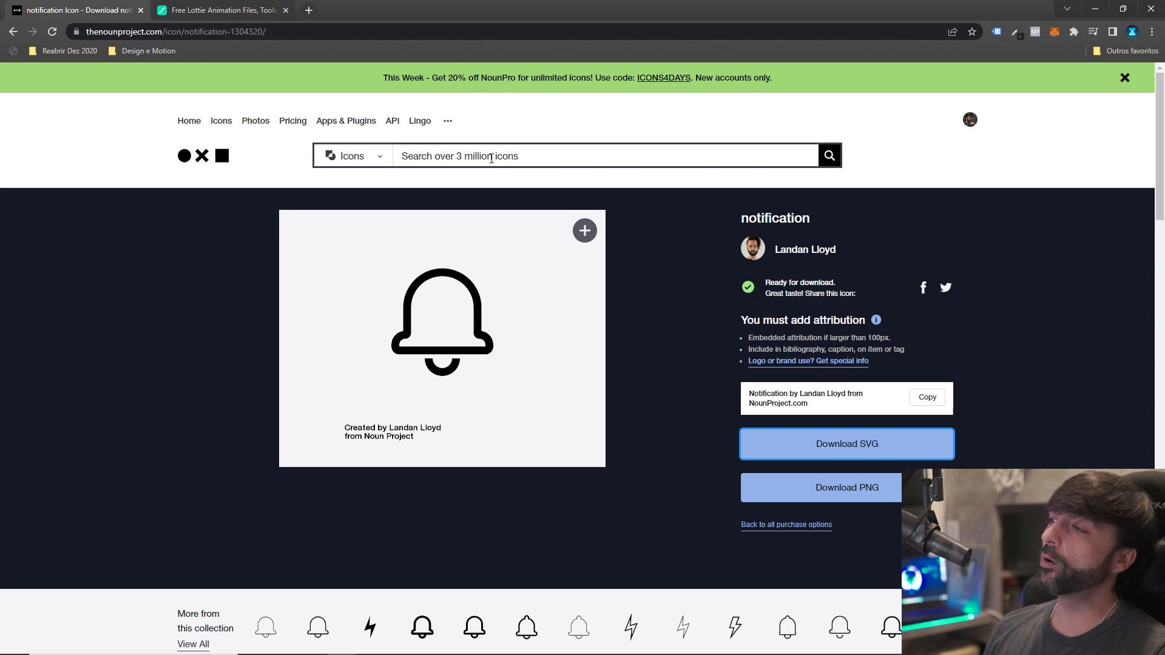
pyautogui.click(446, 157)
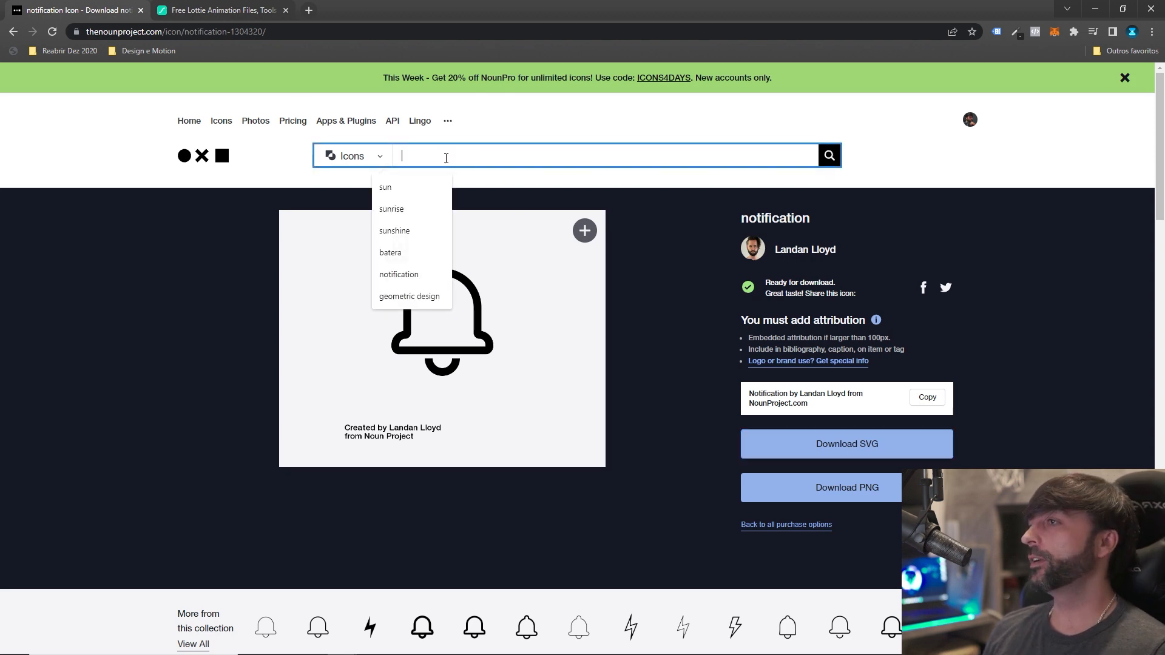
pyautogui.write('no')
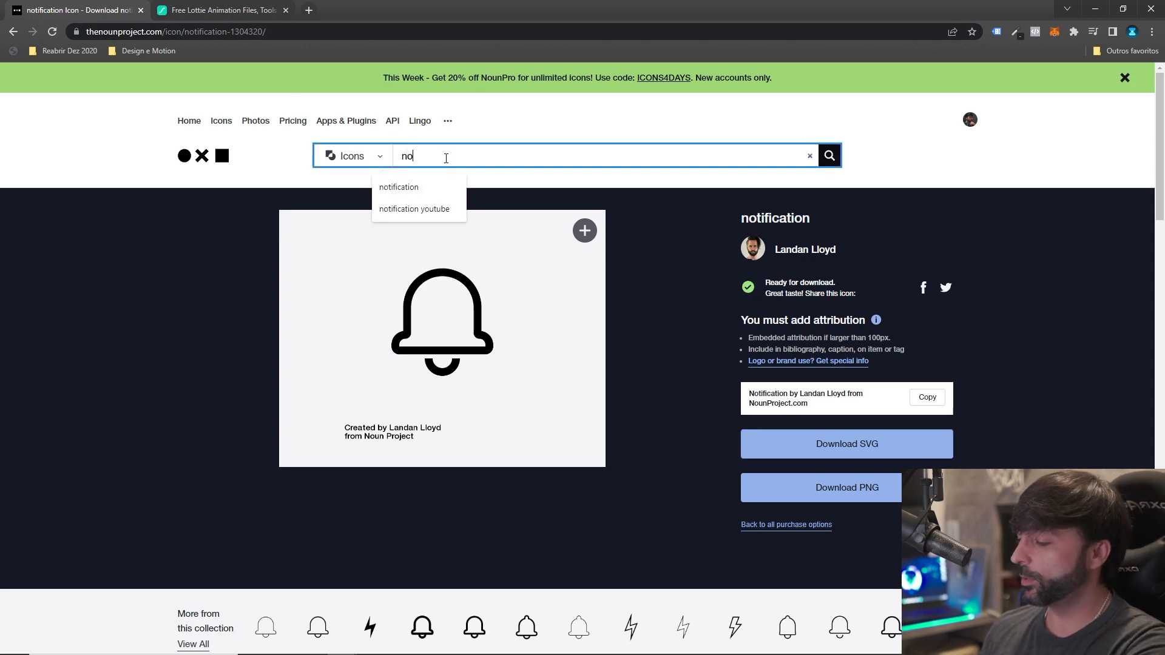
pyautogui.write('tifit')
pyautogui.press('BackSpace')
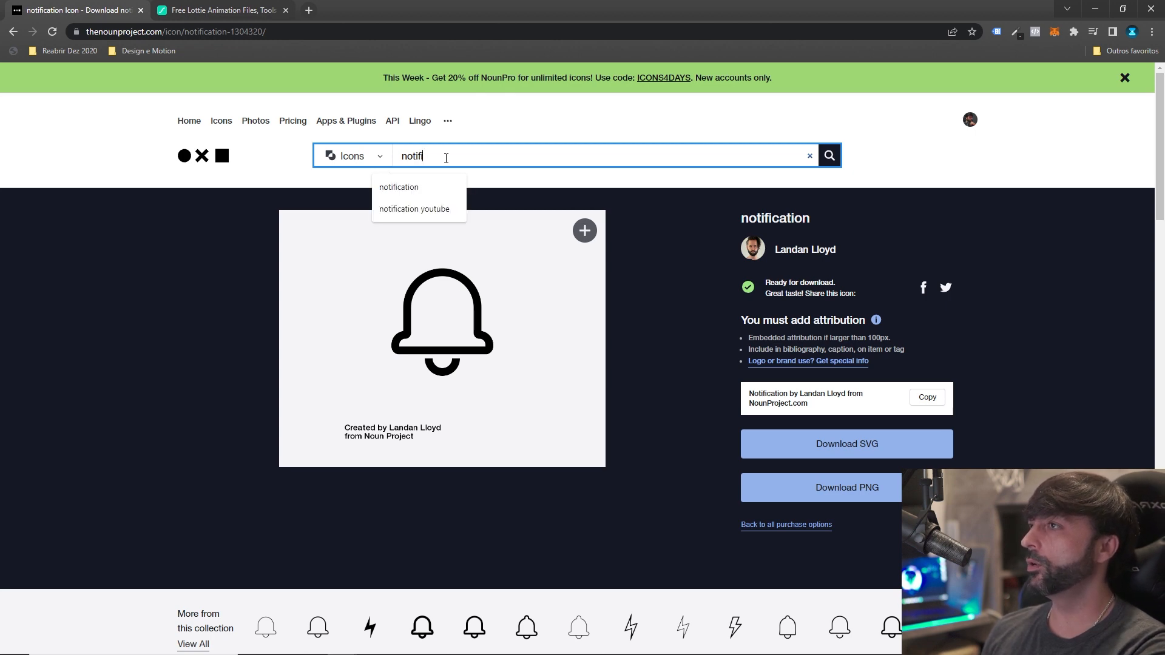
pyautogui.write('cation')
pyautogui.press('Return')
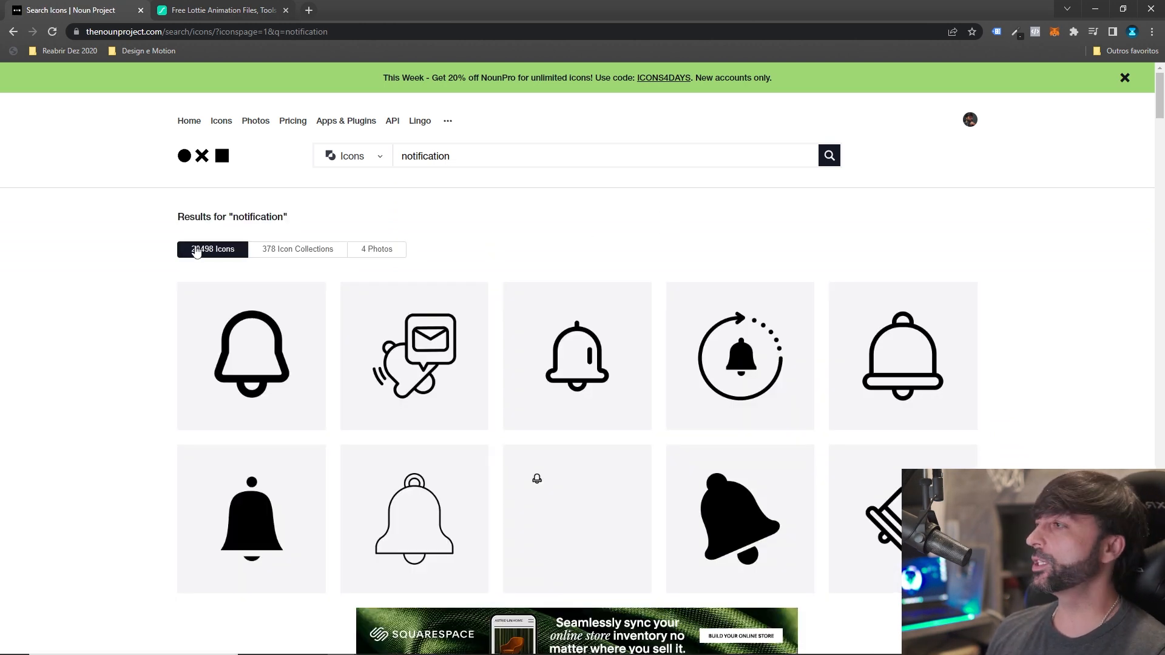
# Open an outlined bell icon from the 158-icon Notification collection in the icon collection results.
pyautogui.click(305, 250)
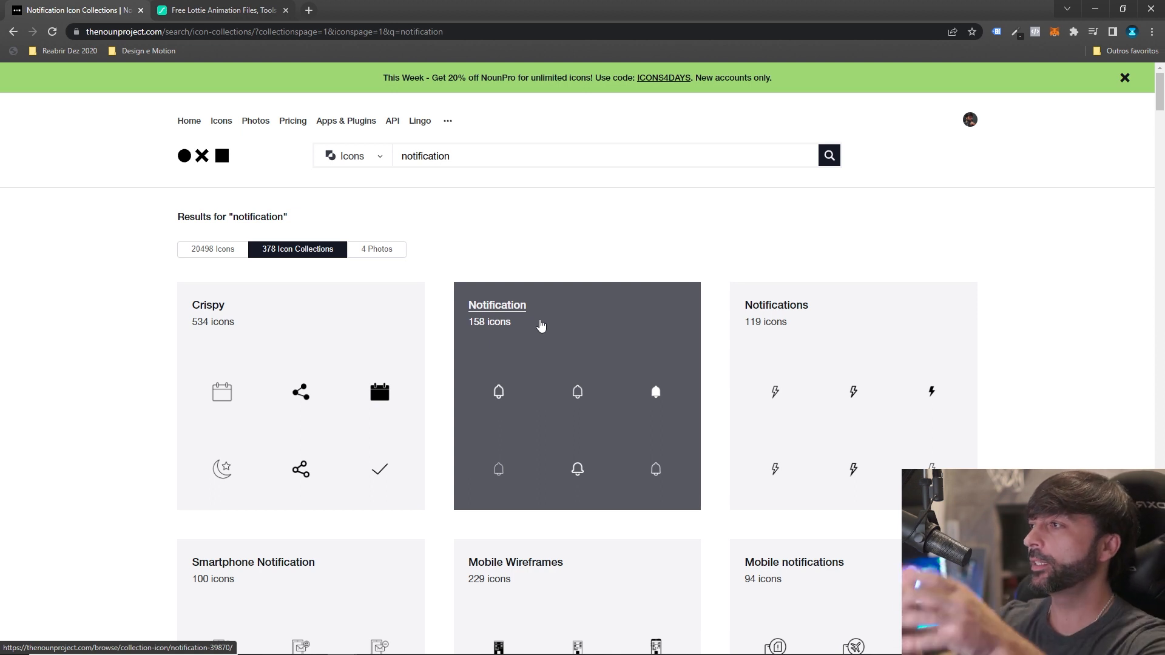
pyautogui.click(554, 399)
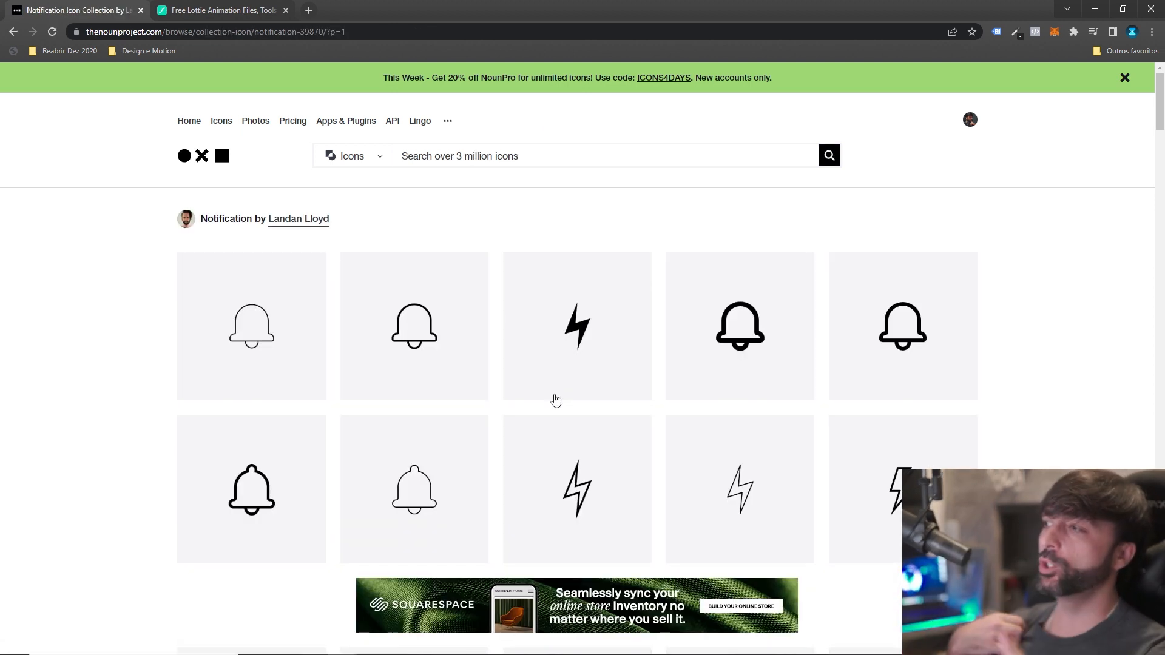
pyautogui.scroll(-4, 552, 395)
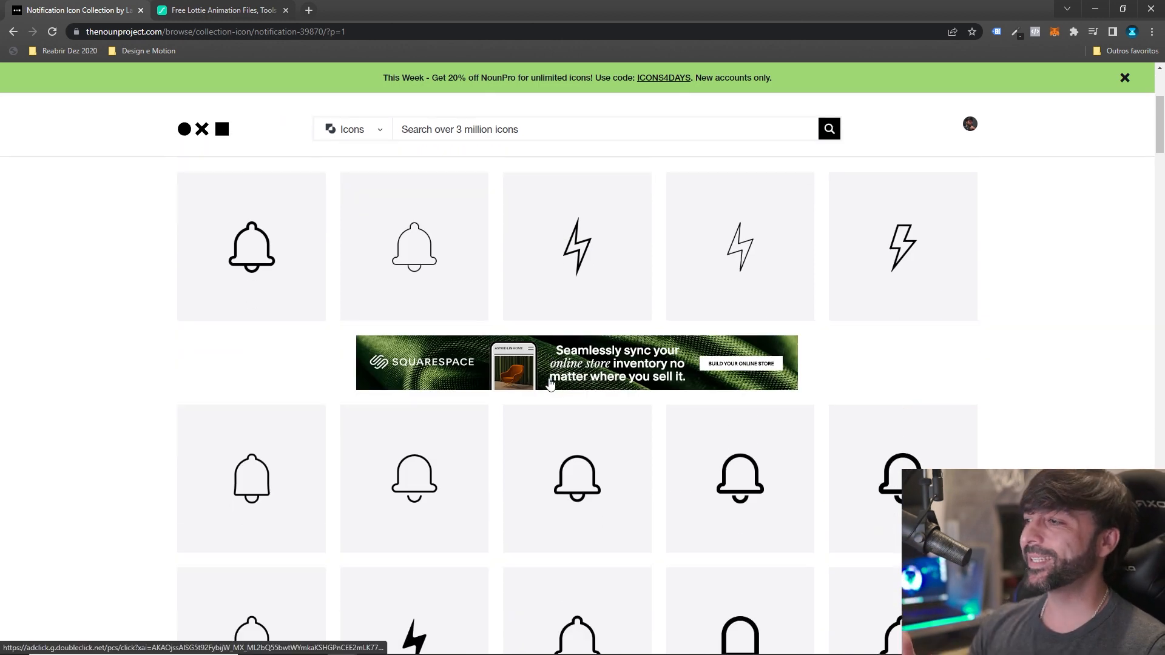
pyautogui.scroll(-10, 456, 359)
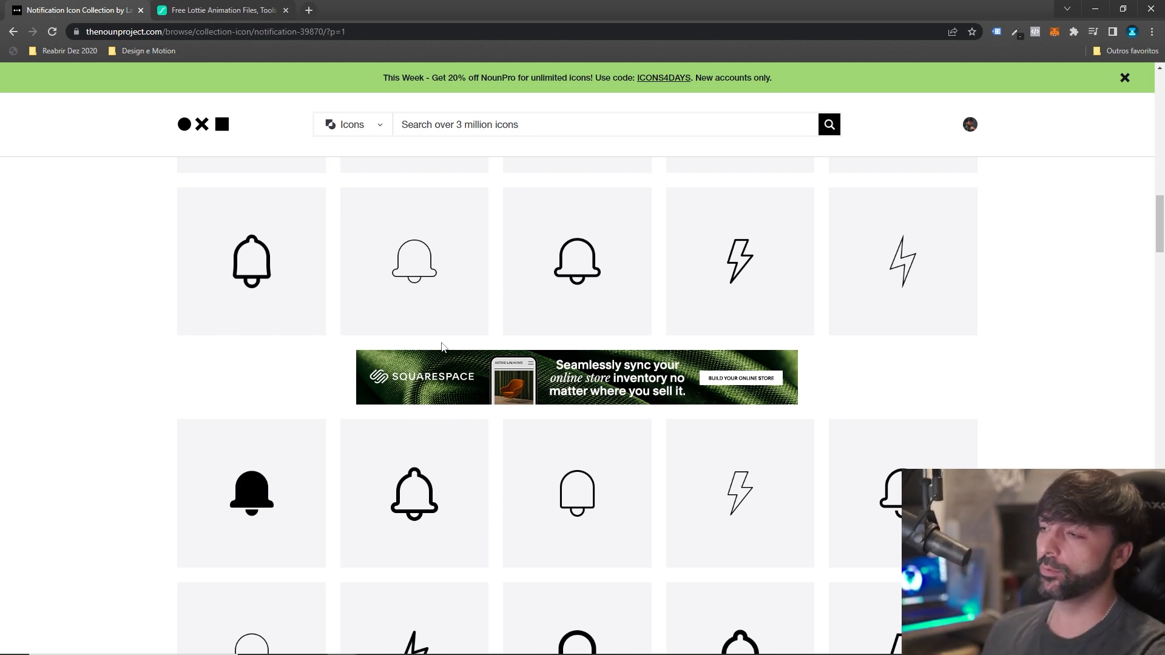
pyautogui.scroll(10, 523, 343)
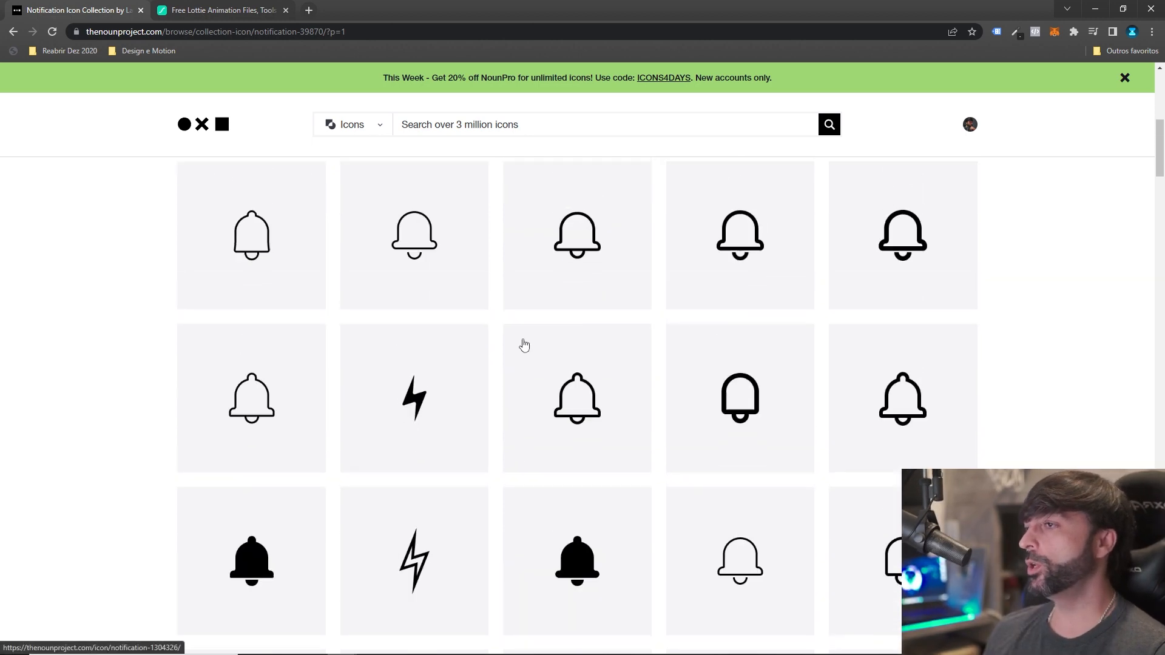
pyautogui.click(435, 378)
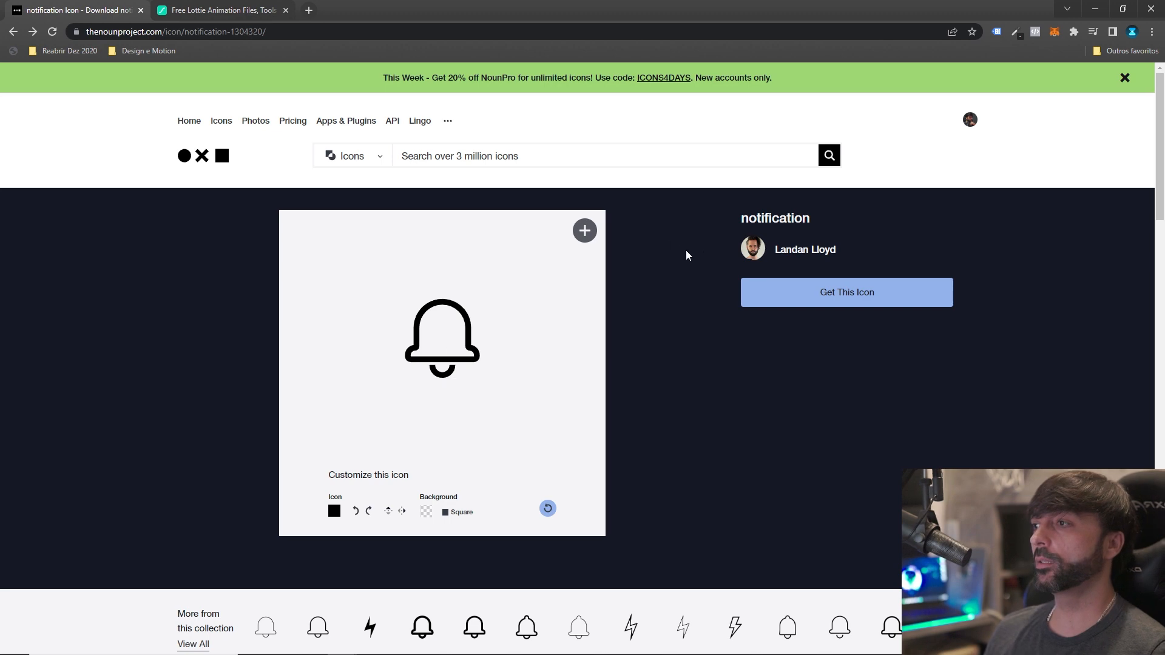
# Get the bell icon with the free Basic Download option and download it as SVG.
pyautogui.click(816, 294)
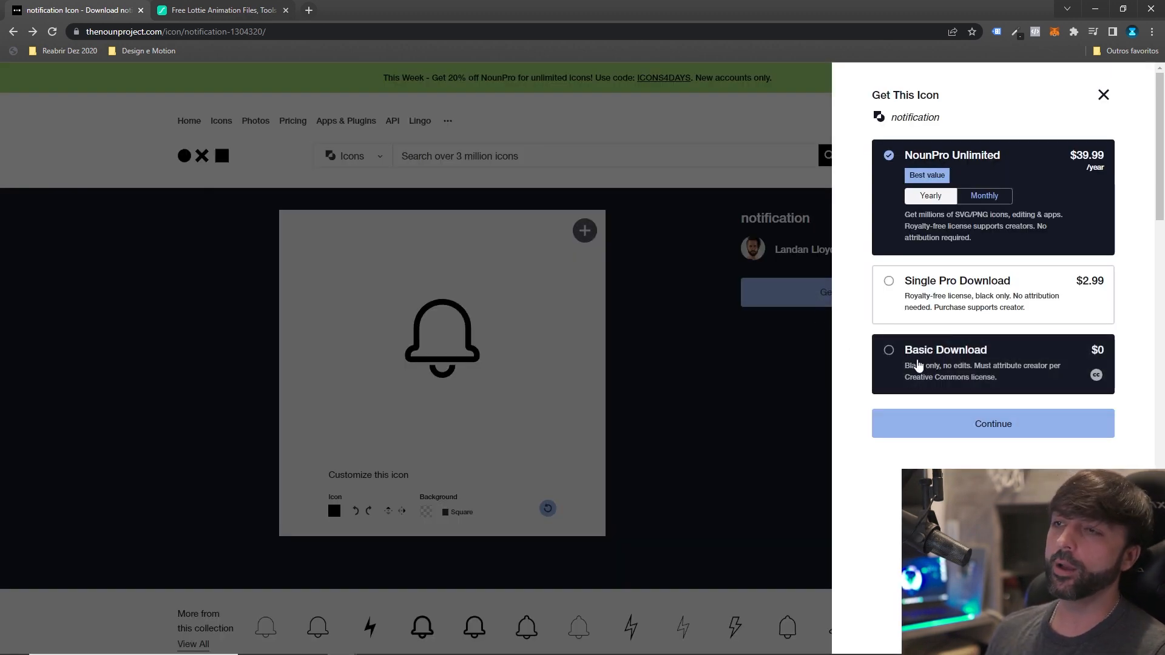
pyautogui.click(919, 364)
pyautogui.click(969, 424)
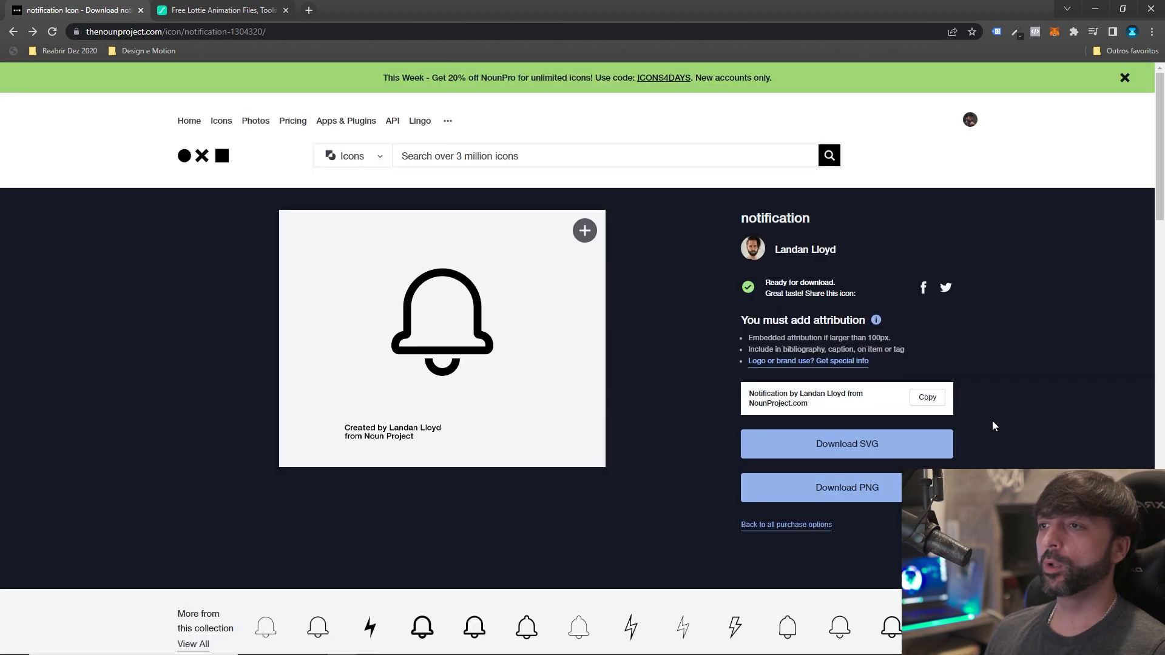
pyautogui.click(833, 444)
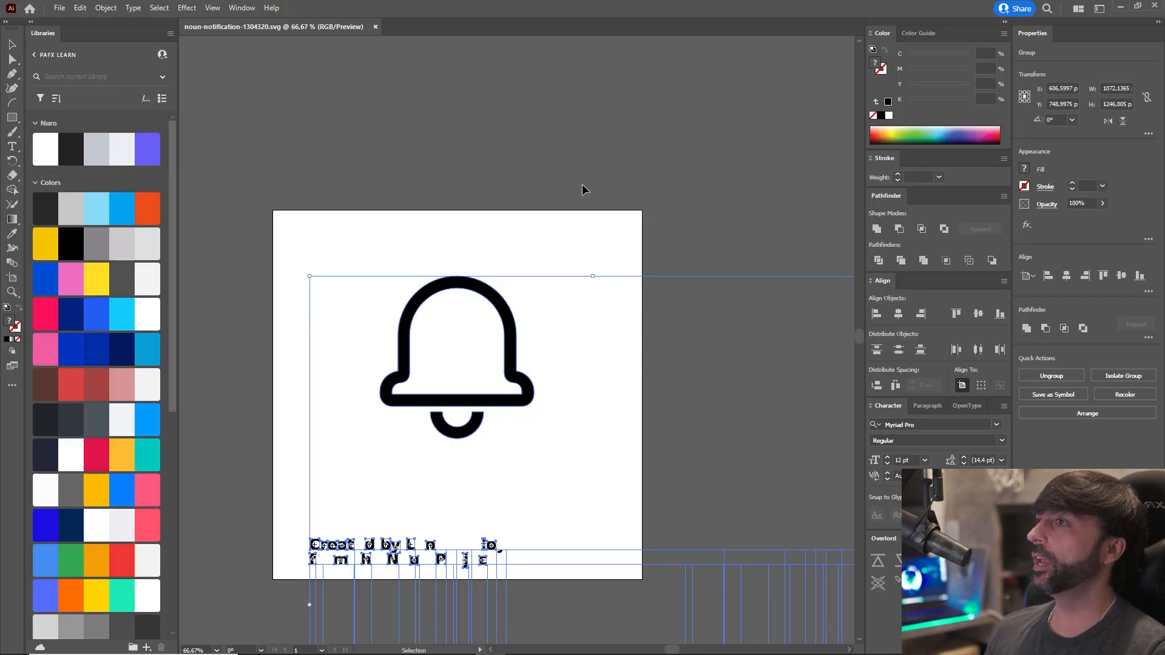
# Ungroup the bell and attribution text artwork of noun-notification-1304320.svg in Illustrator.
pyautogui.click(379, 318)
pyautogui.moveTo(380, 317); pyautogui.dragTo(442, 258)
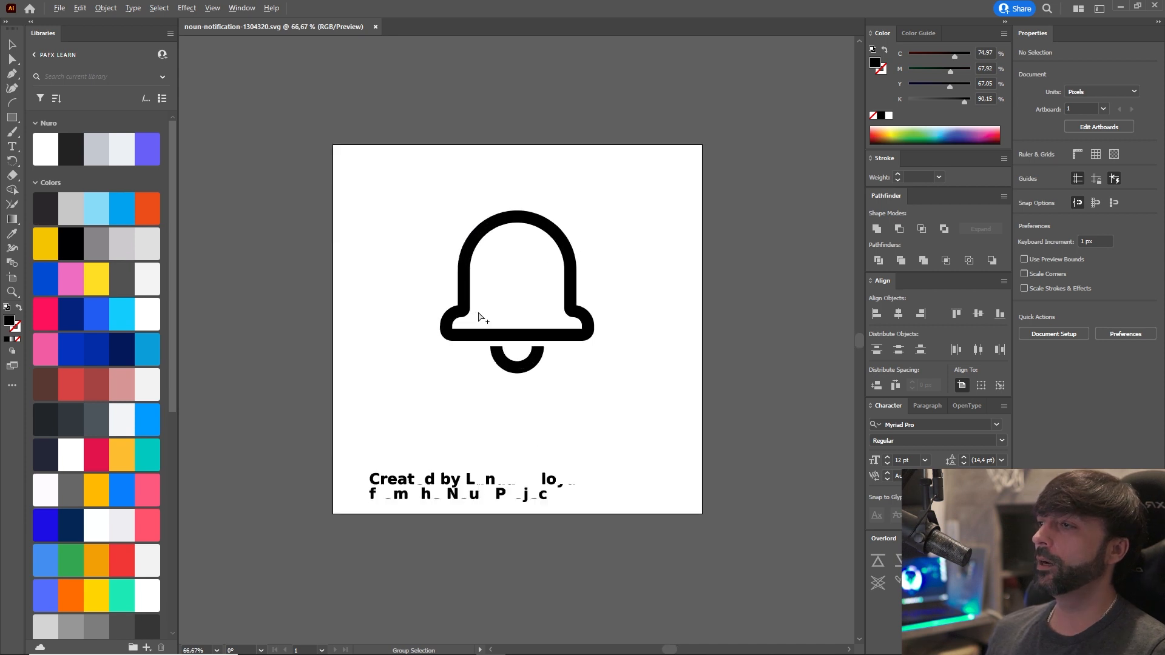
pyautogui.moveTo(478, 312); pyautogui.dragTo(486, 327)
pyautogui.click(494, 348)
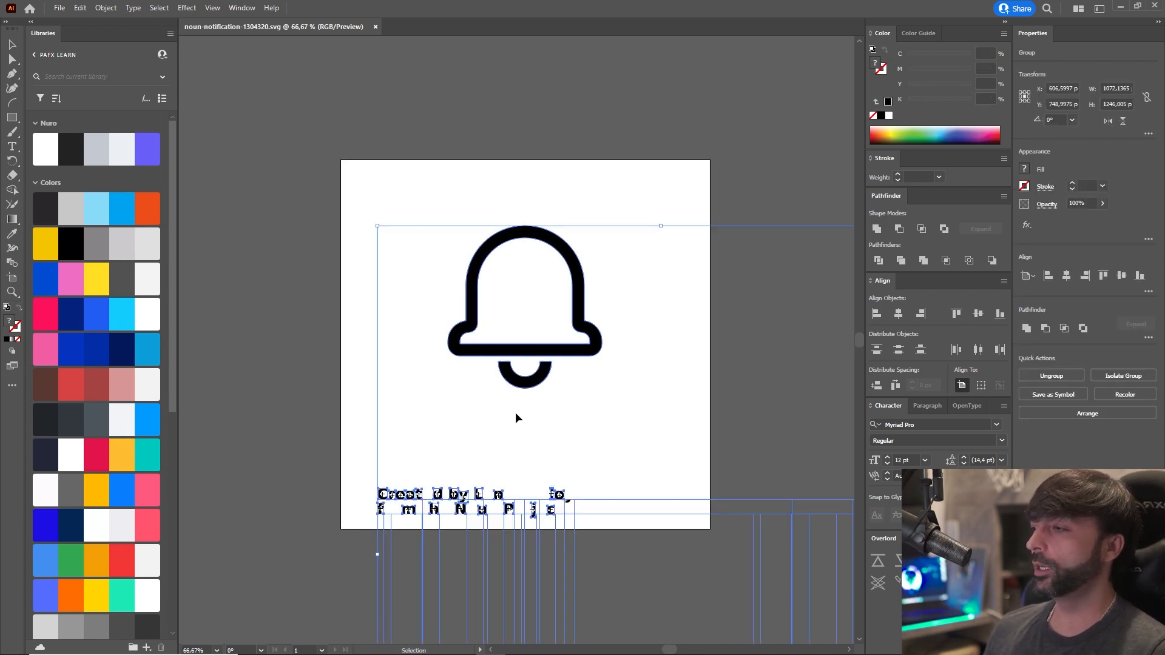
pyautogui.scroll(-3, 515, 413)
pyautogui.scroll(2, 493, 395)
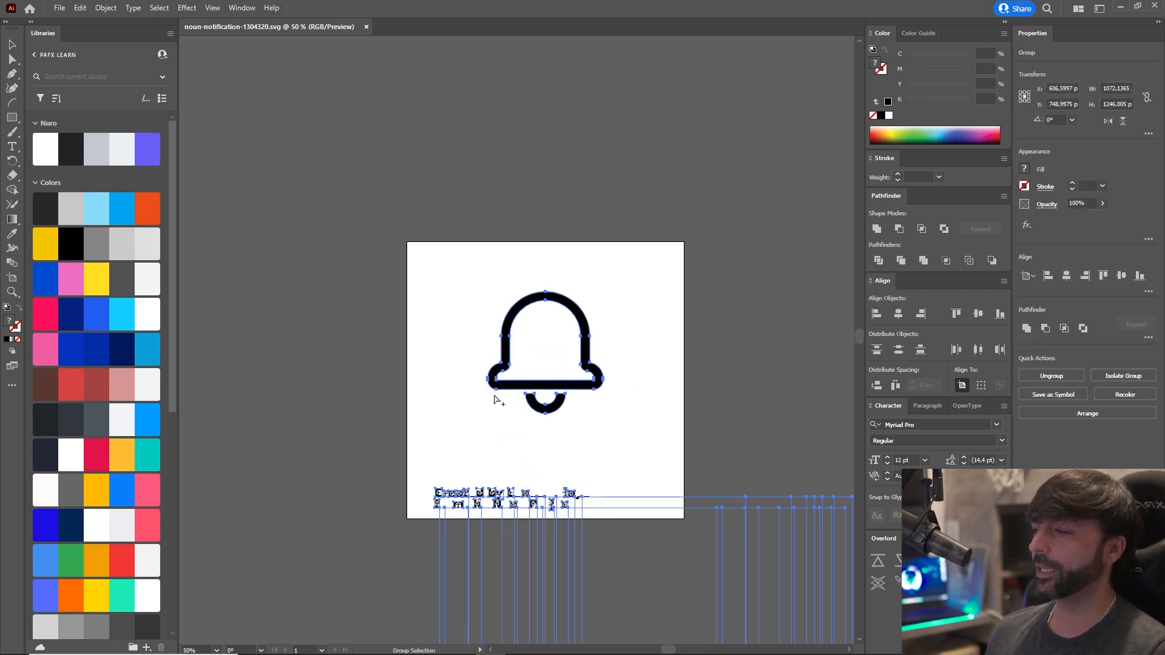
pyautogui.press('a')
pyautogui.press('v')
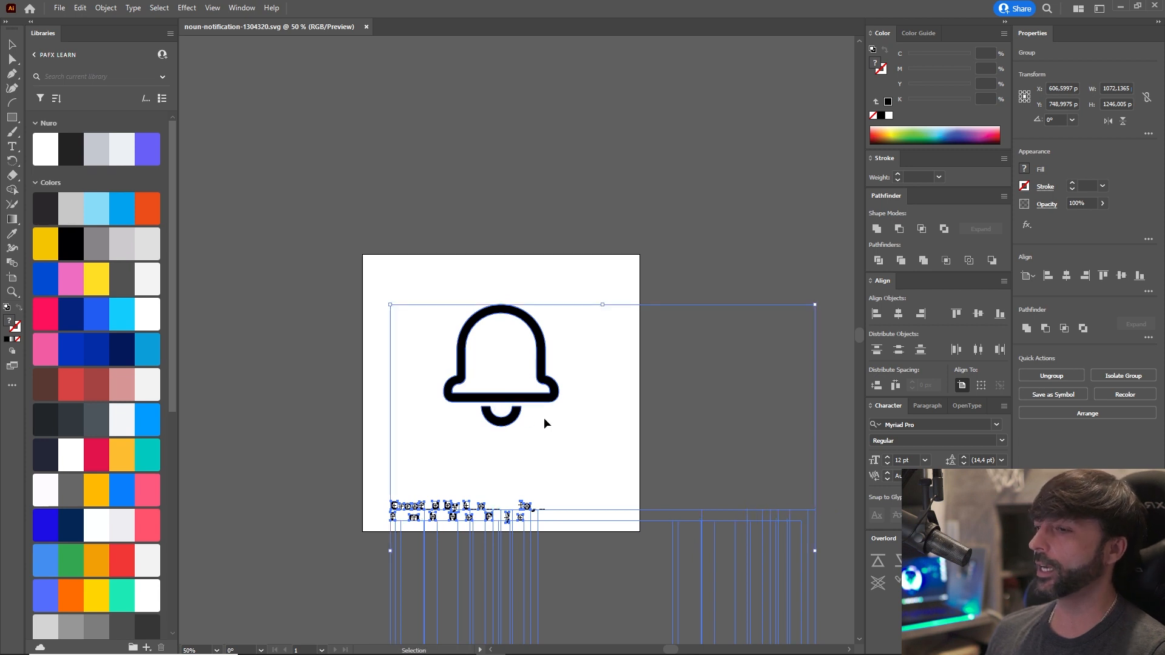
pyautogui.rightClick(543, 394)
pyautogui.click(571, 497)
pyautogui.click(362, 390)
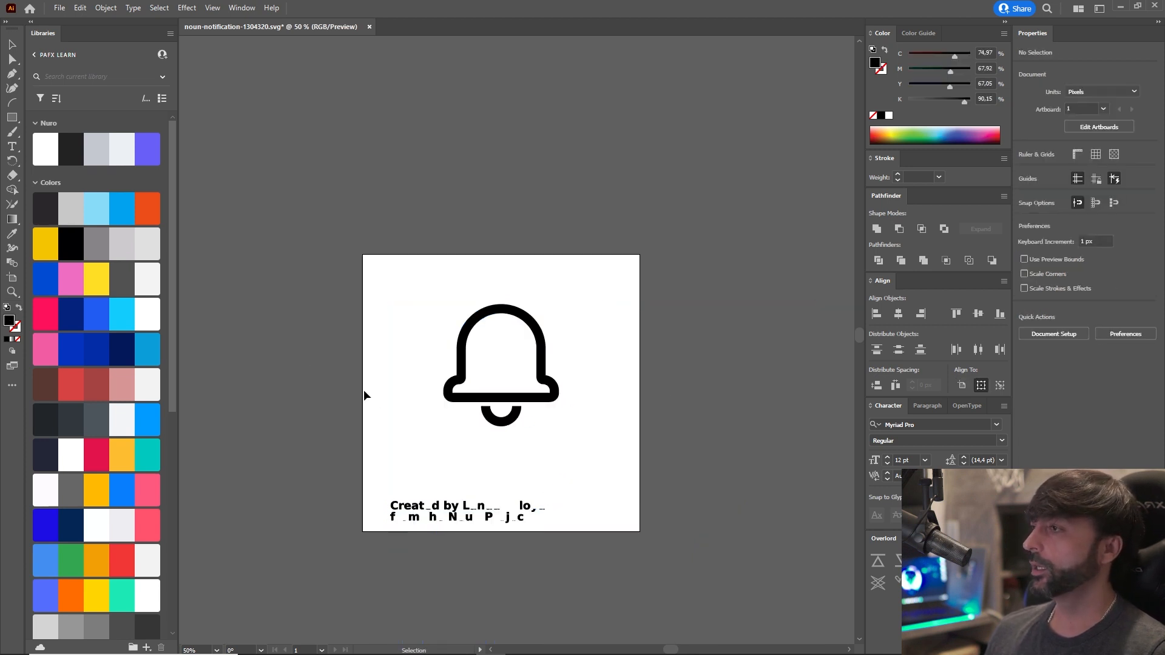
# Delete the attribution text below the bell, including the parts extending beyond the artboard.
pyautogui.scroll(1, 413, 435)
pyautogui.click(507, 407)
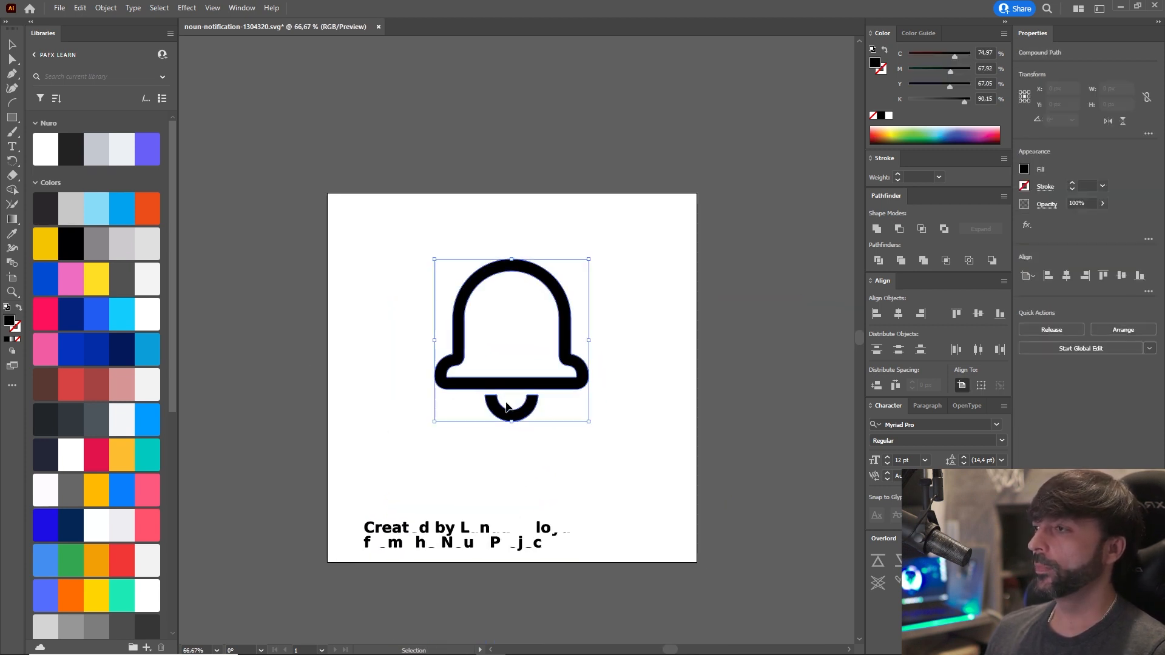
pyautogui.click(475, 535)
pyautogui.scroll(-4, 376, 469)
pyautogui.moveTo(367, 506); pyautogui.dragTo(370, 437)
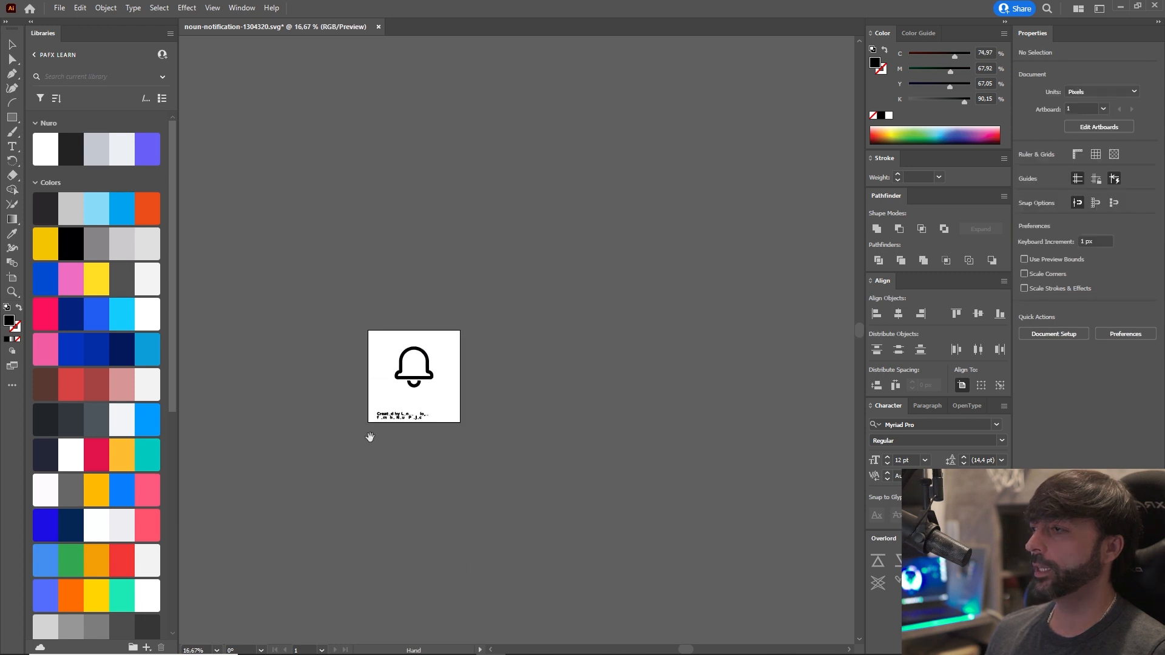
pyautogui.moveTo(635, 604); pyautogui.dragTo(634, 597)
pyautogui.press('Delete')
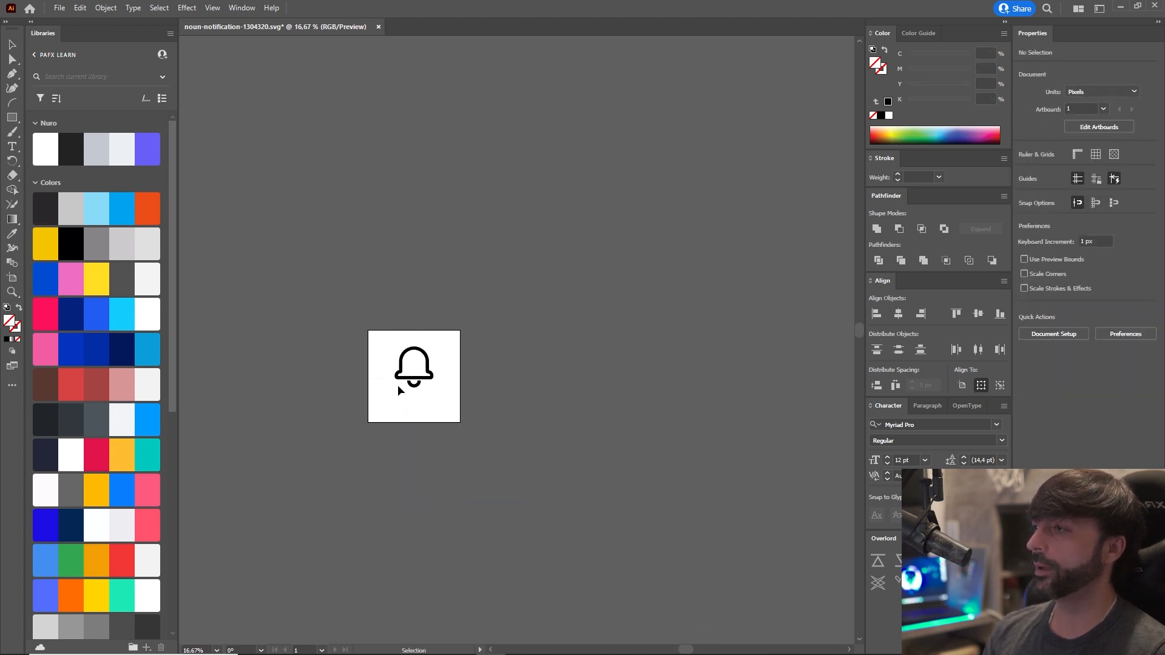
# Center the bell horizontally and vertically on the artboard and ungroup it.
pyautogui.scroll(5, 415, 371)
pyautogui.moveTo(462, 398); pyautogui.dragTo(650, 333)
pyautogui.scroll(-1, 609, 362)
pyautogui.moveTo(592, 366); pyautogui.dragTo(546, 363)
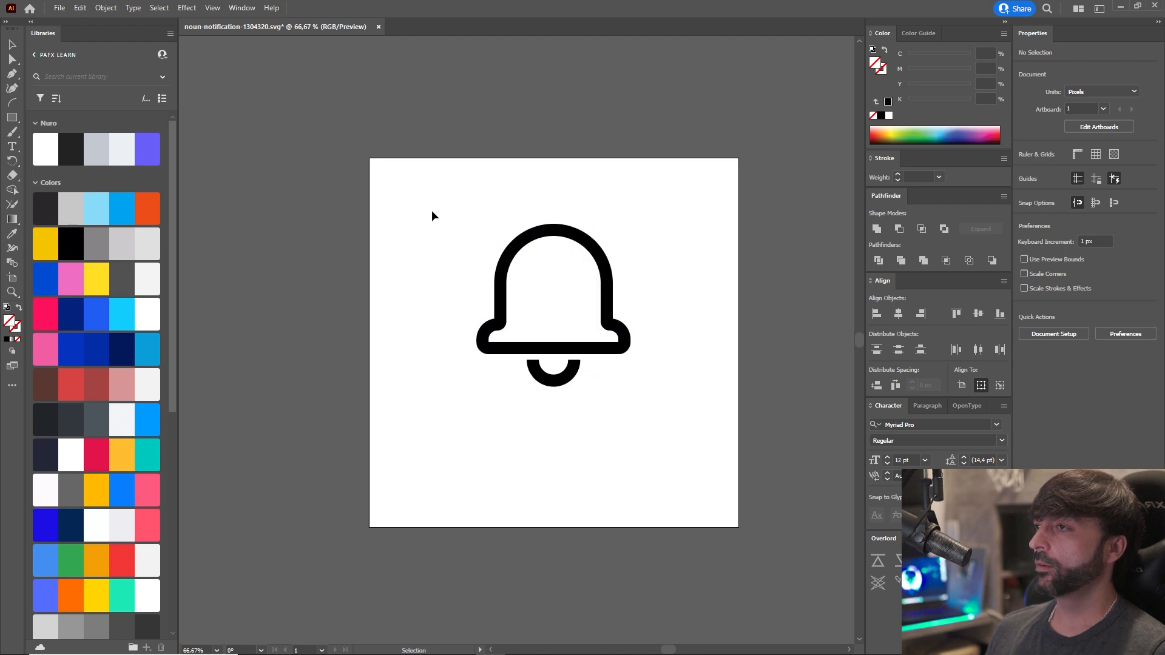
pyautogui.moveTo(428, 197); pyautogui.dragTo(678, 433)
pyautogui.press('a')
pyautogui.press('v')
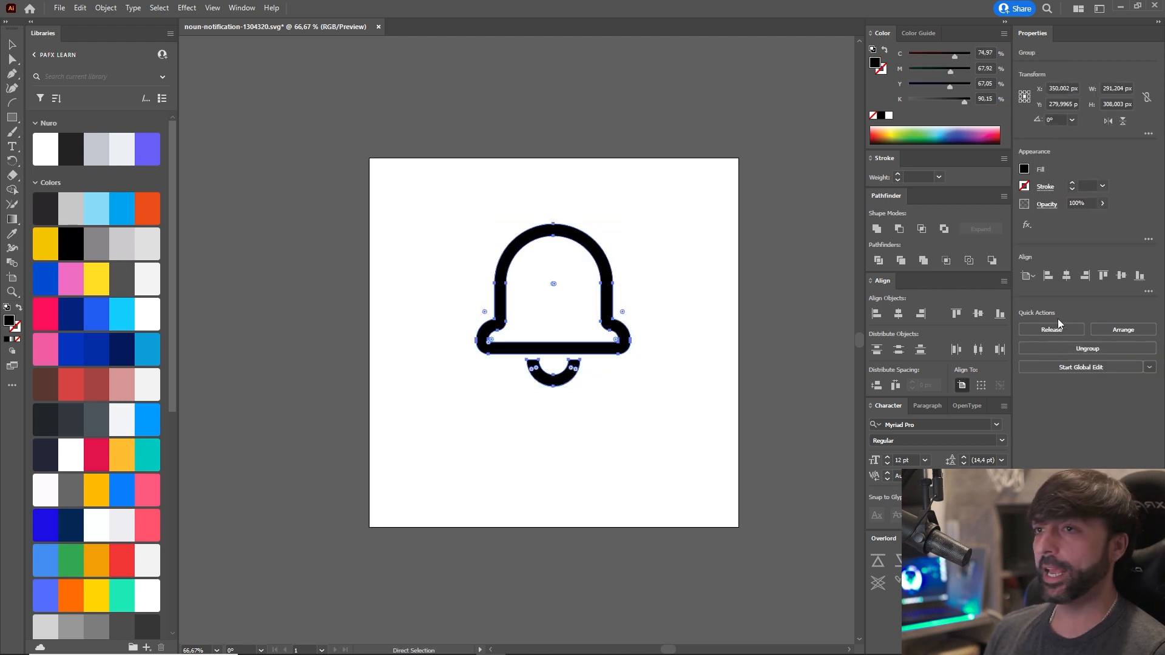
pyautogui.click(1066, 275)
pyautogui.click(1121, 275)
pyautogui.click(762, 373)
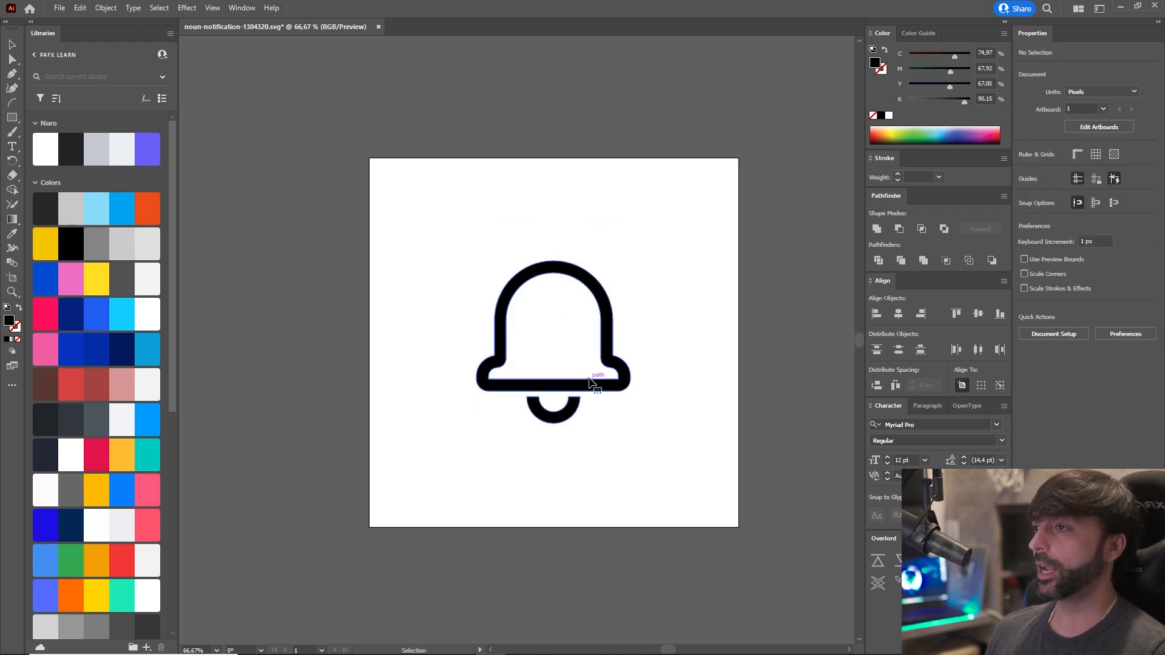
pyautogui.rightClick(588, 378)
pyautogui.click(613, 484)
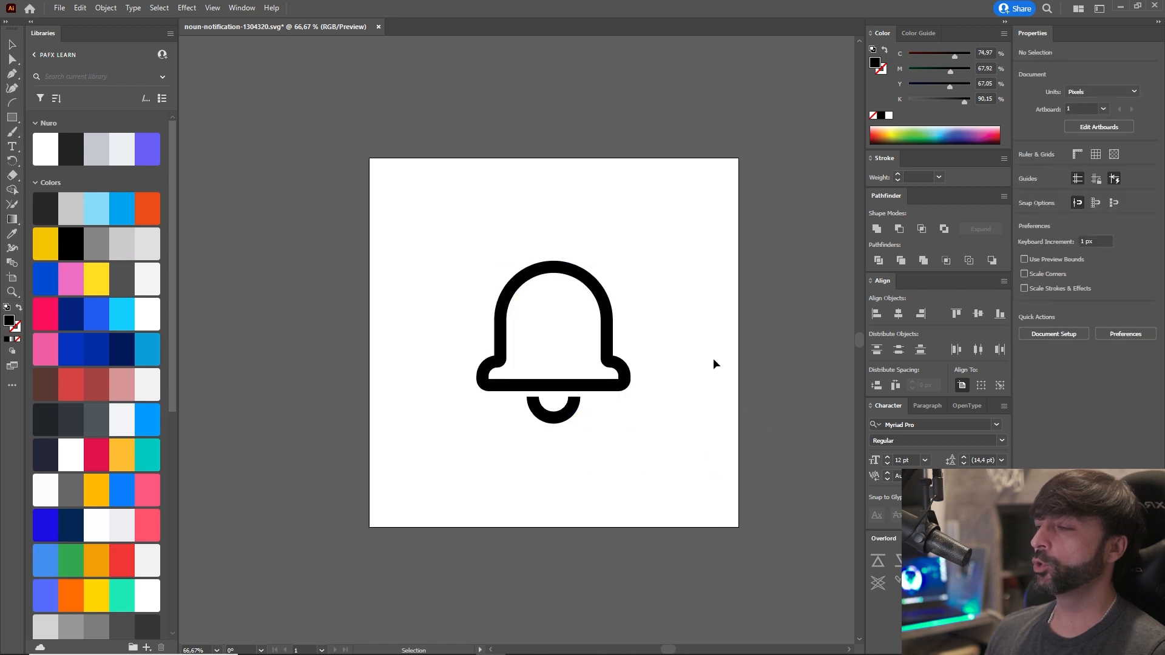
# Release the bell's compound path into separate shapes.
pyautogui.click(603, 384)
pyautogui.rightClick(570, 410)
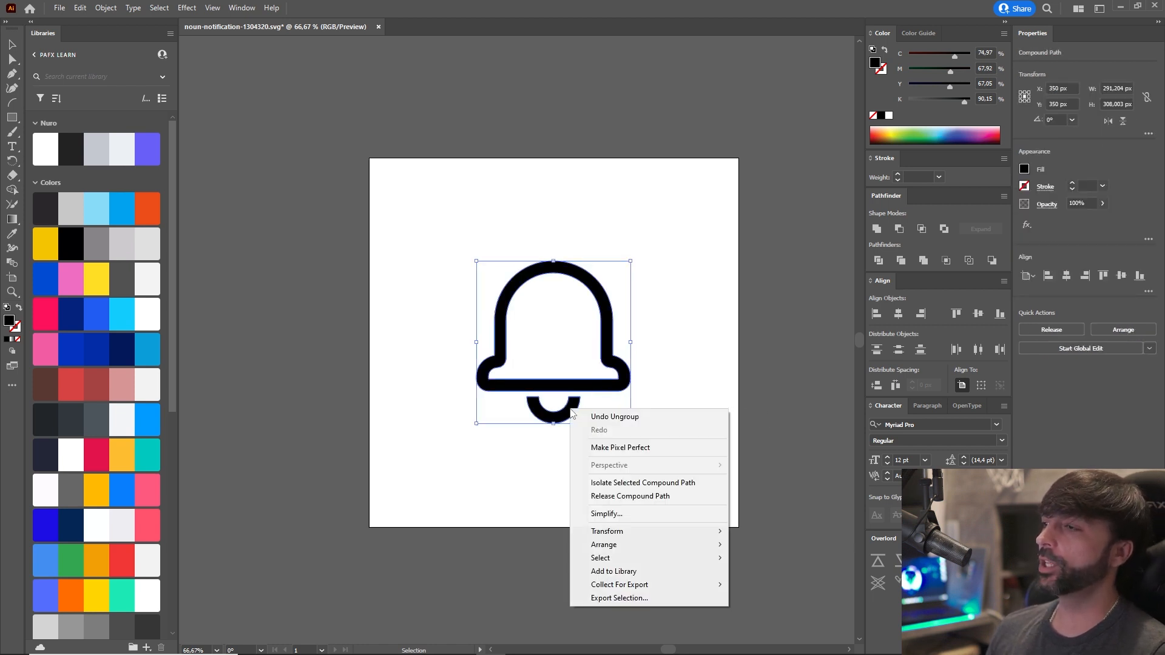
pyautogui.scroll(1, 798, 331)
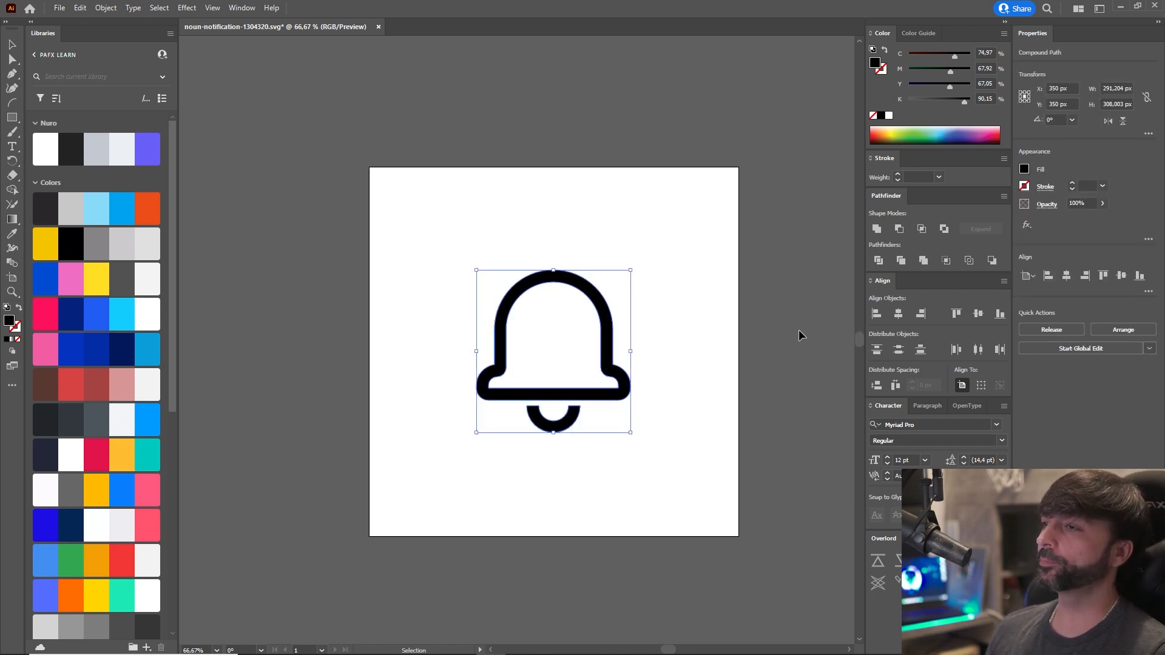
pyautogui.click(572, 425)
pyautogui.click(567, 432)
pyautogui.click(572, 424)
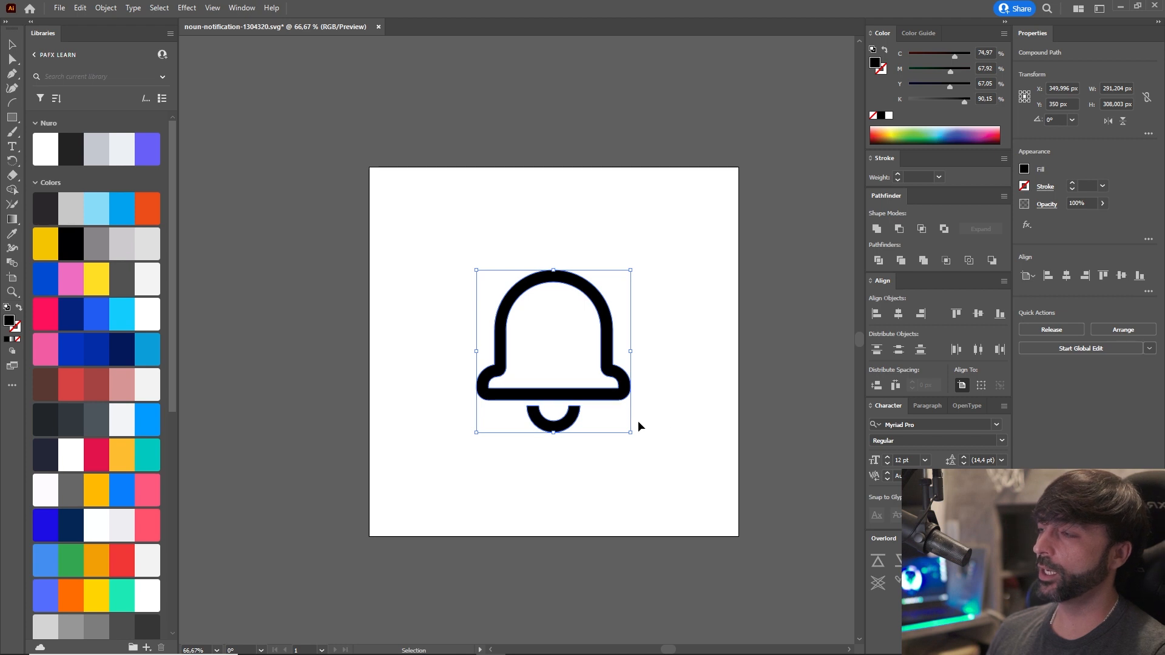
pyautogui.click(707, 380)
pyautogui.click(560, 280)
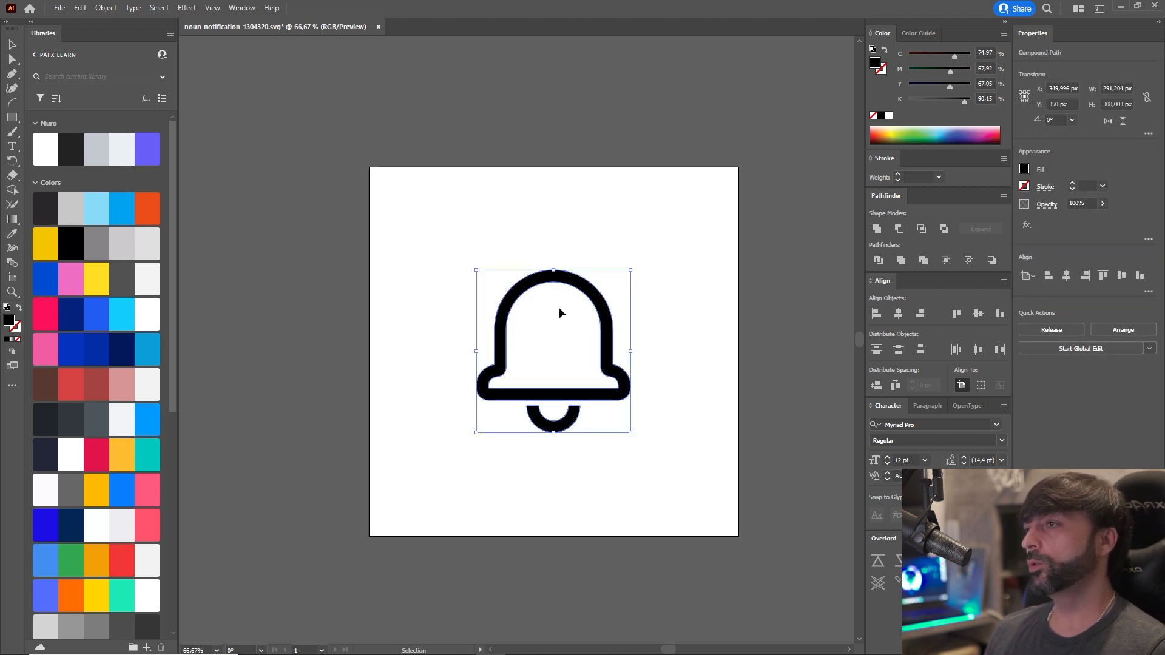
pyautogui.rightClick(571, 287)
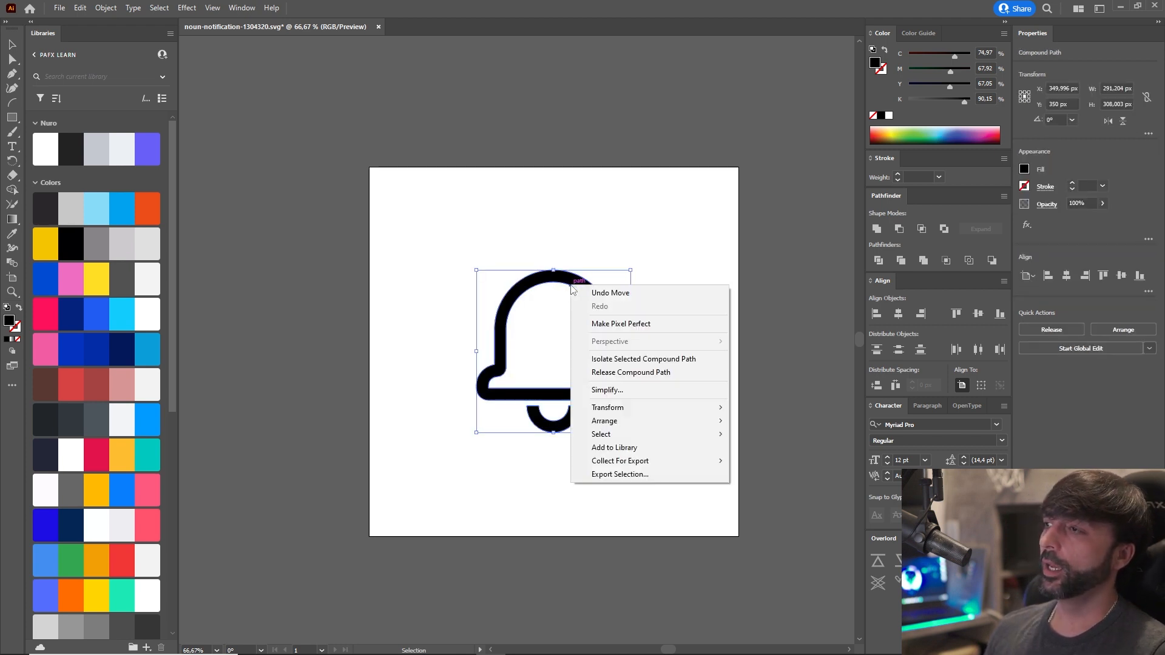
pyautogui.click(661, 378)
pyautogui.click(569, 332)
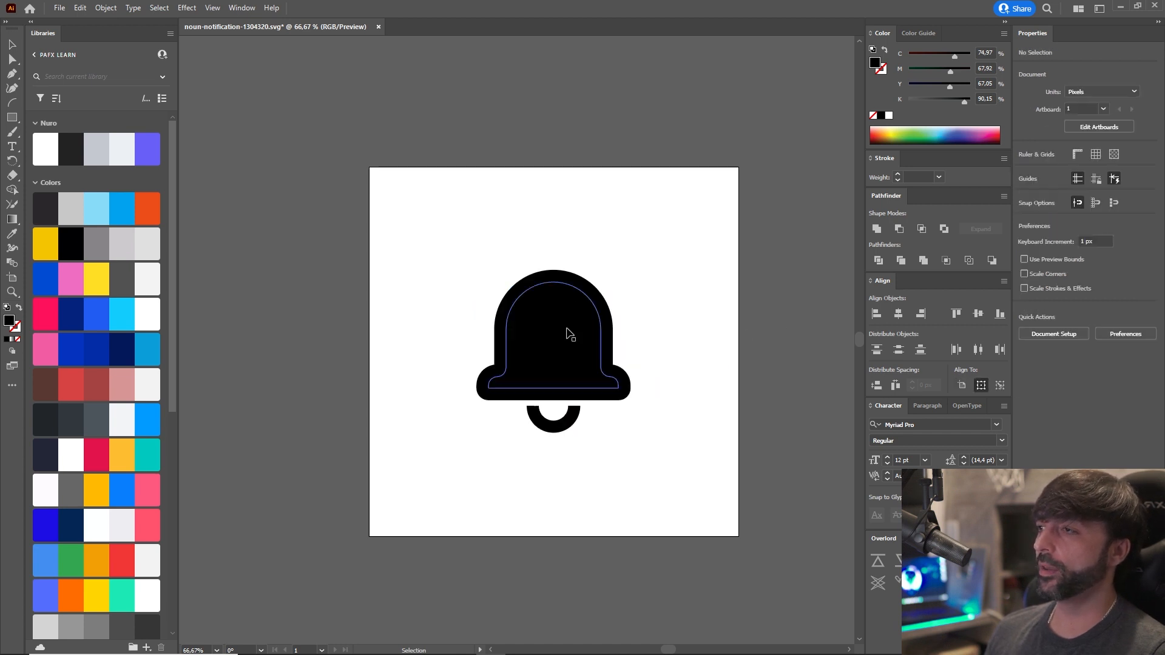
# Try moving the inner bell shape away from the outer one and return it to its place.
pyautogui.moveTo(554, 319); pyautogui.dragTo(449, 283)
pyautogui.moveTo(459, 338); pyautogui.dragTo(613, 340)
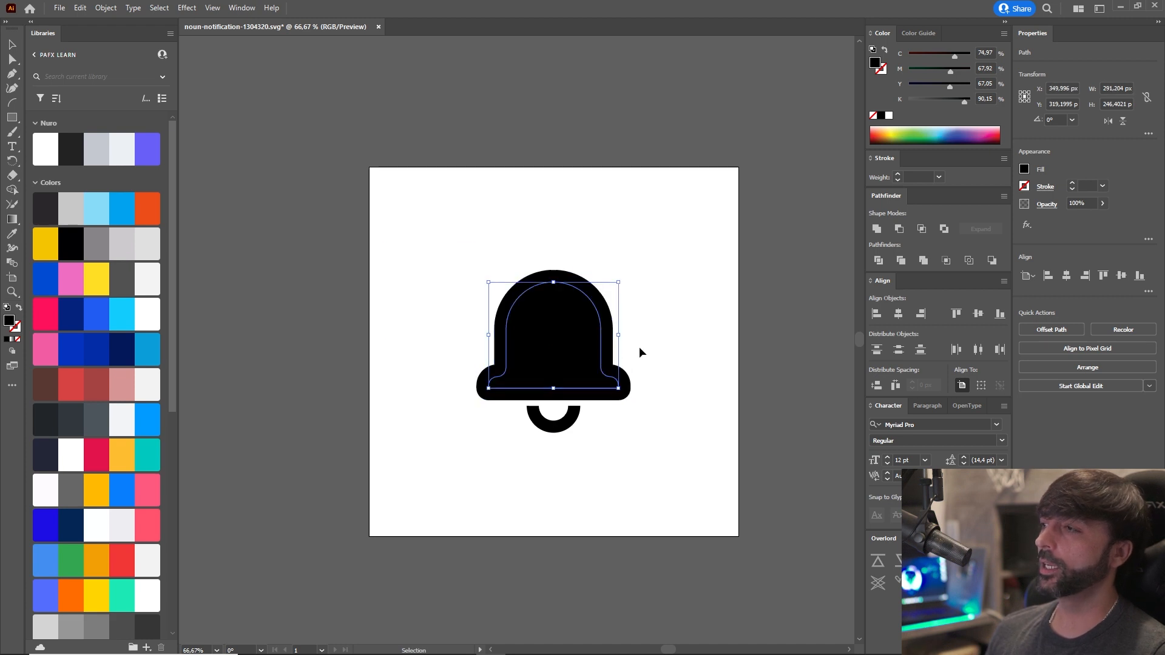
# Try moving the inner bell shape up out of the outer bell and undo the move.
pyautogui.click(554, 320)
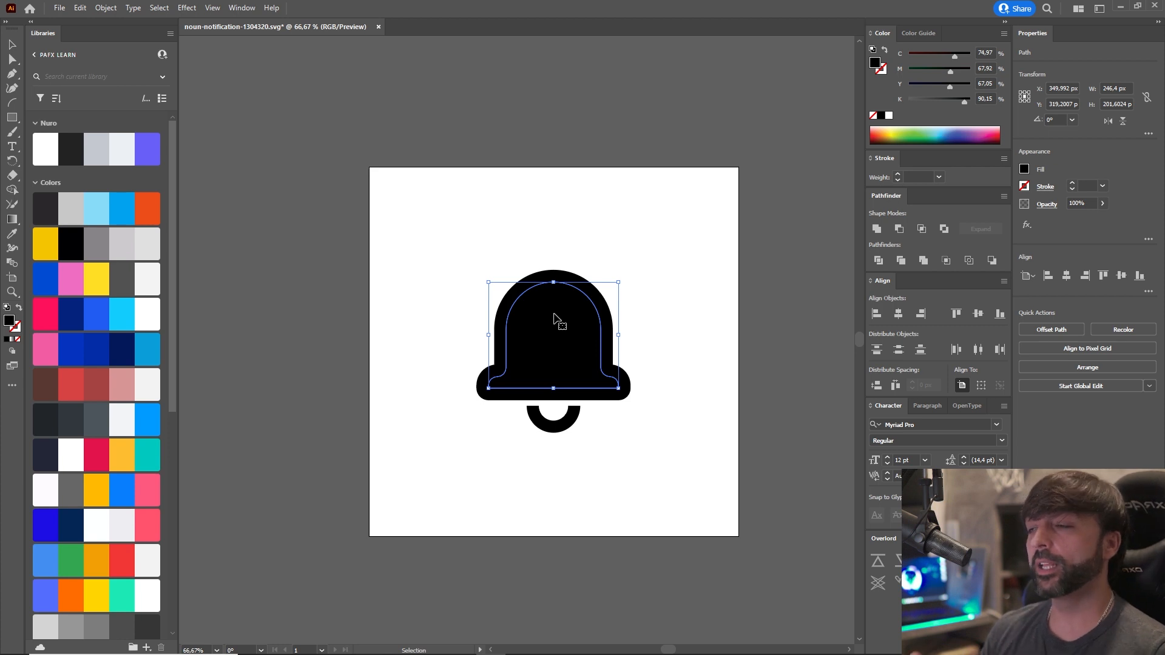
pyautogui.click(658, 291)
pyautogui.click(566, 313)
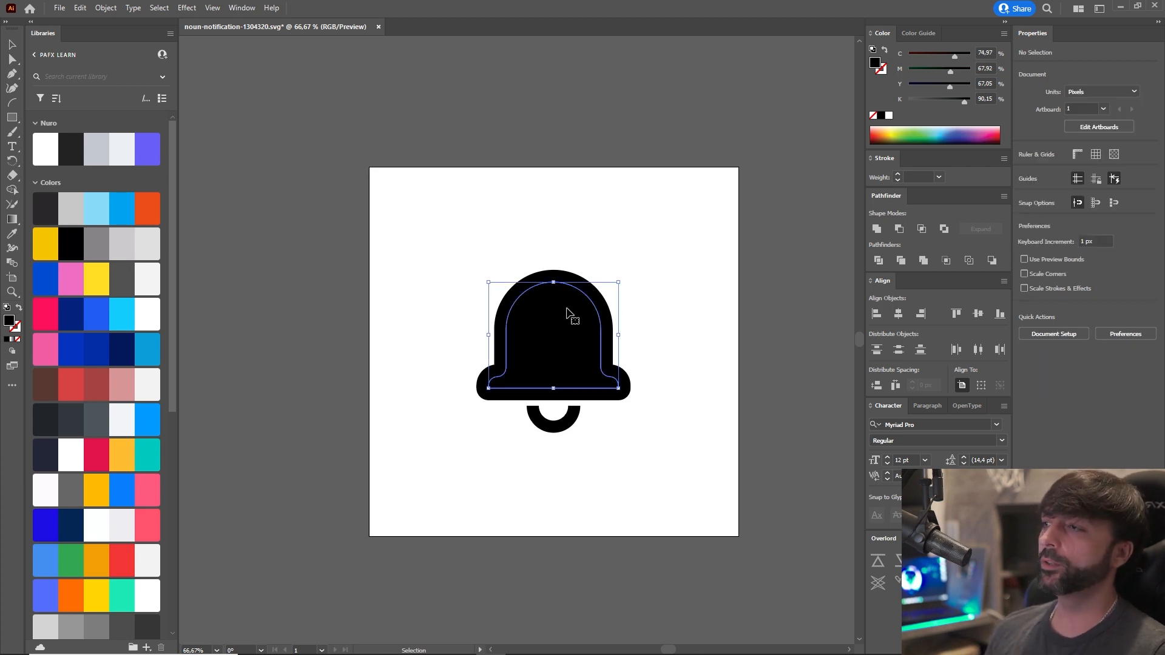
pyautogui.moveTo(566, 313); pyautogui.dragTo(501, 172)
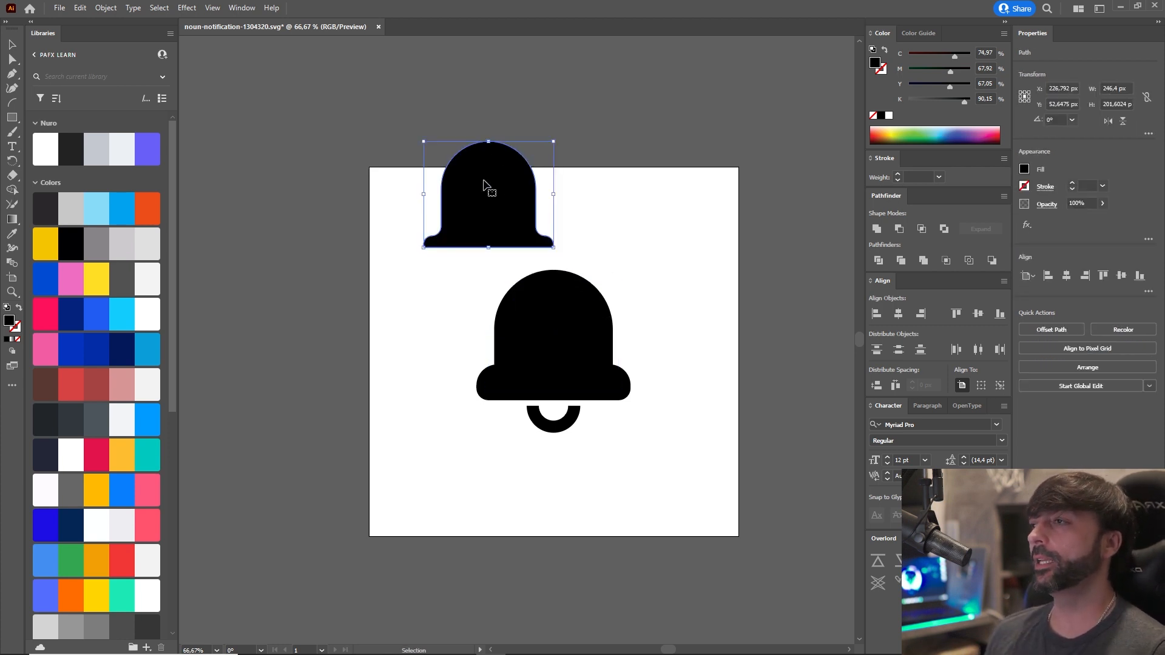
pyautogui.hotkey('ctrl', 'z')
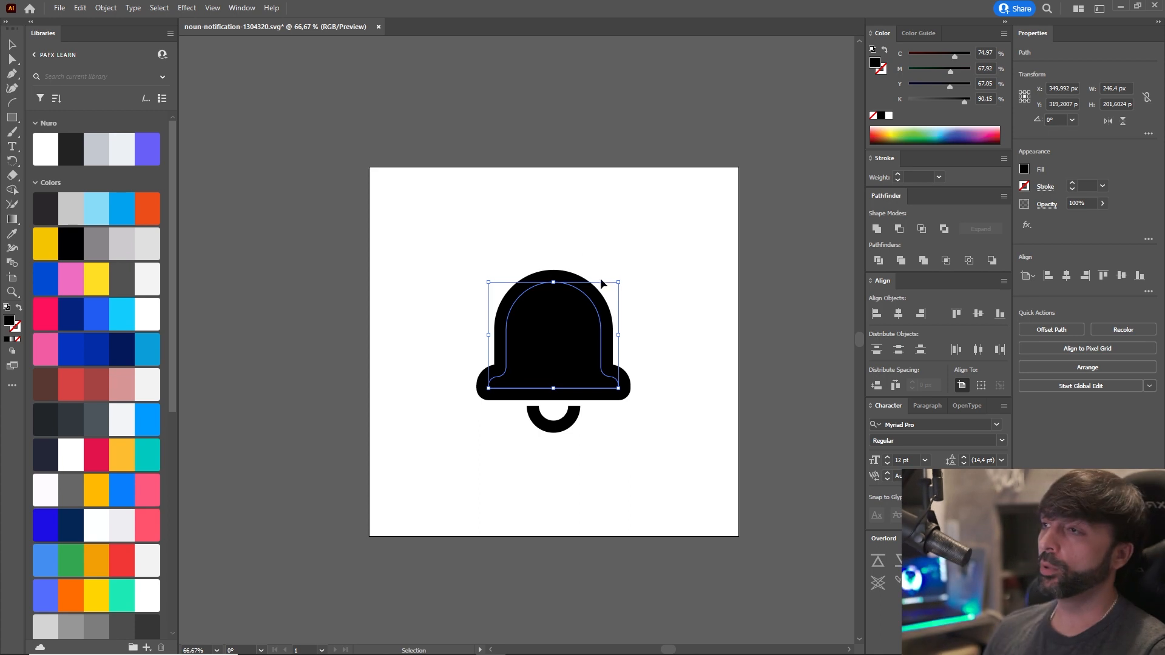
# Select the outer and inner bell shapes in turn, test-move the inner one and undo that move.
pyautogui.click(566, 276)
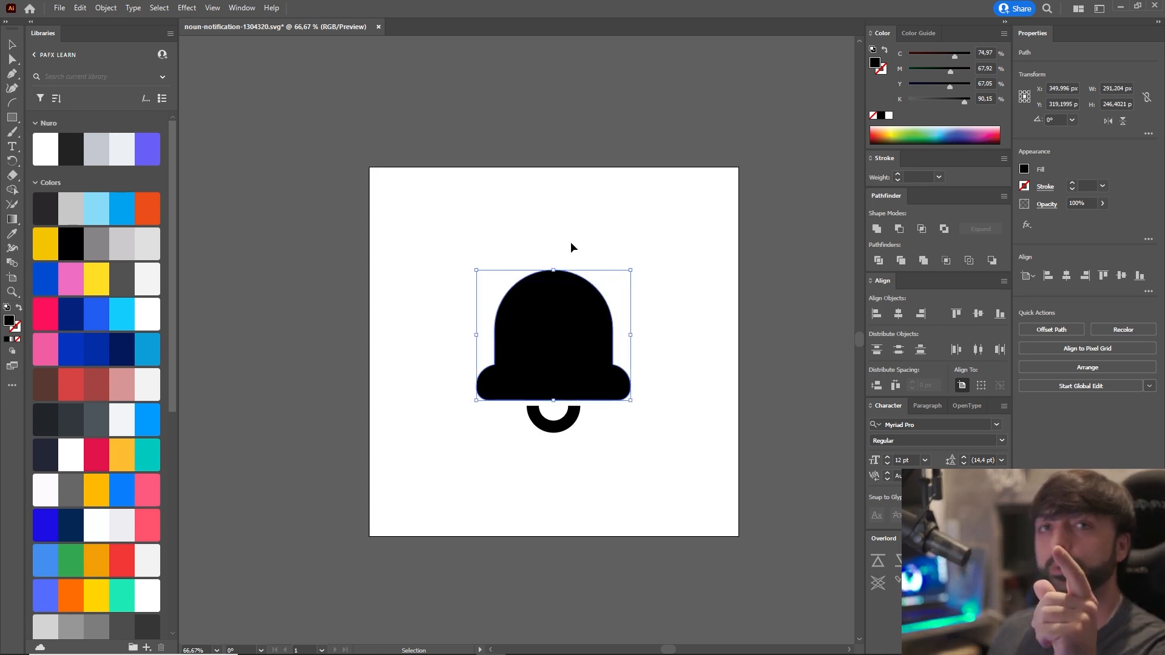
pyautogui.click(678, 321)
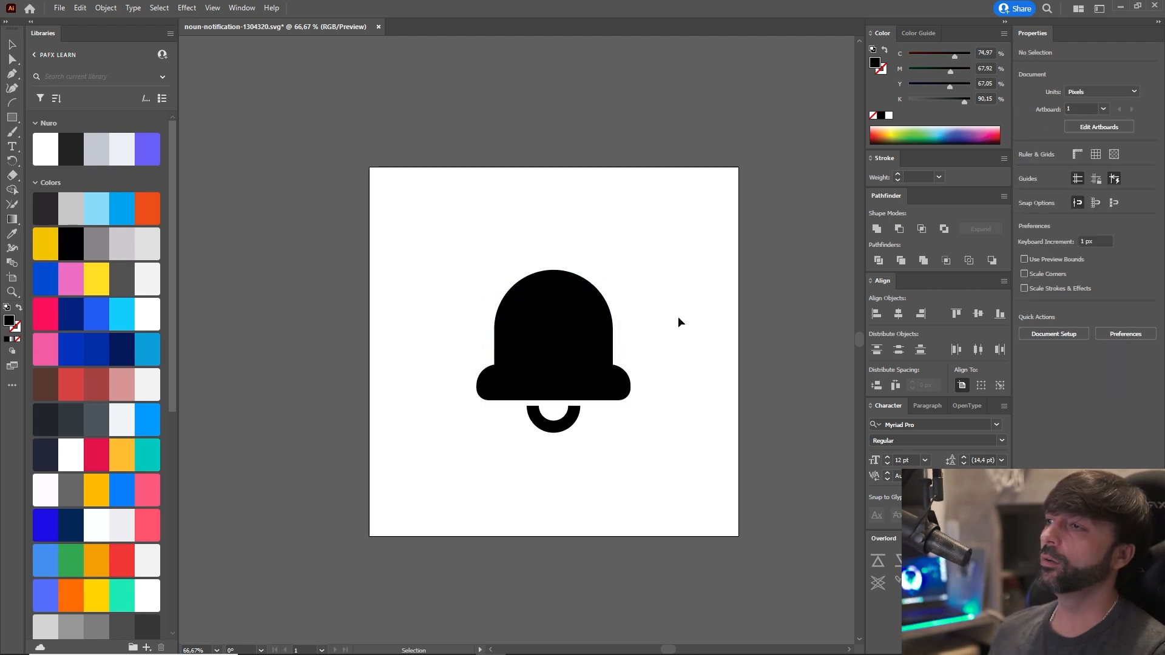
pyautogui.click(520, 338)
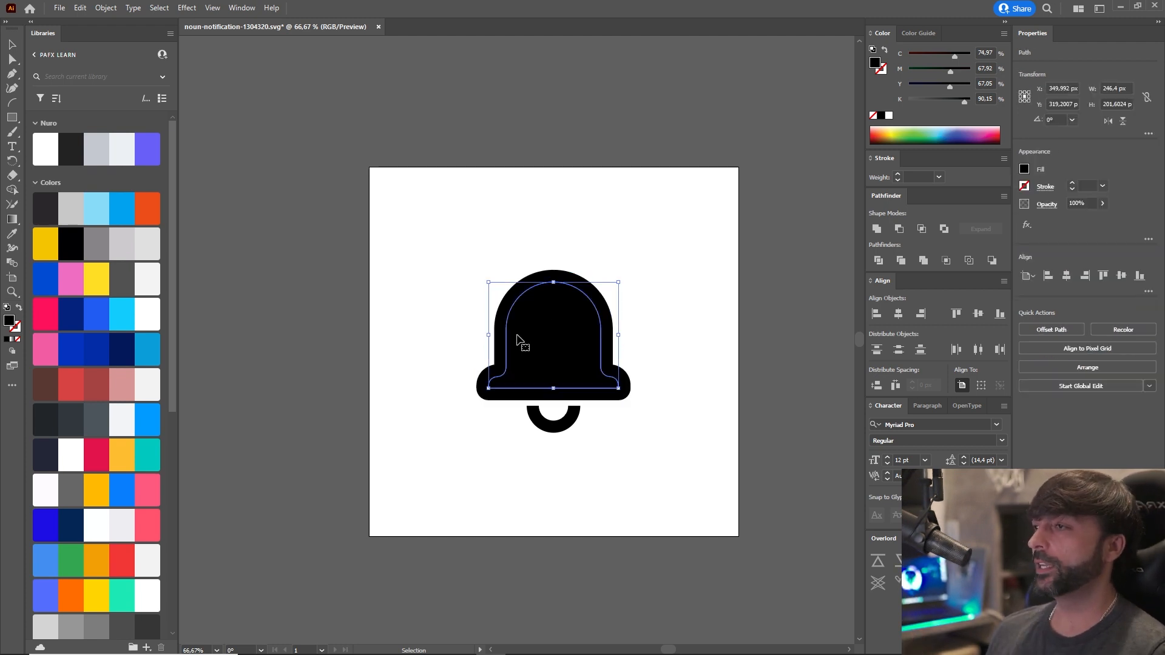
pyautogui.press('a')
pyautogui.press('v')
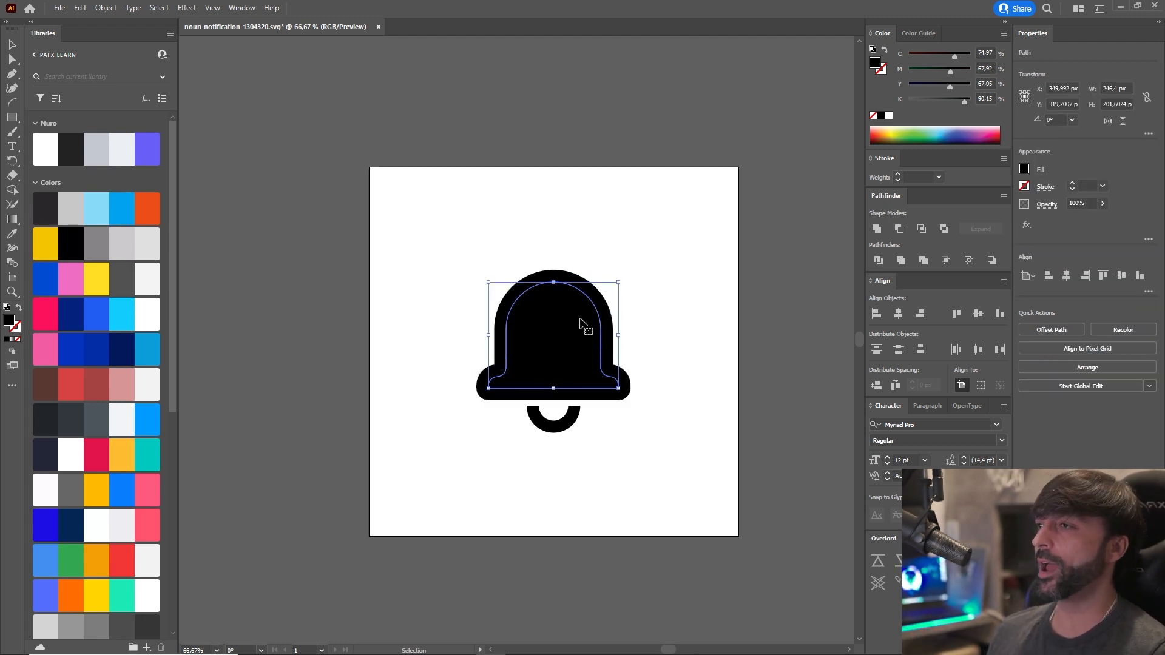
pyautogui.click(655, 325)
pyautogui.moveTo(570, 334); pyautogui.dragTo(490, 239)
pyautogui.hotkey('ctrl', 'z')
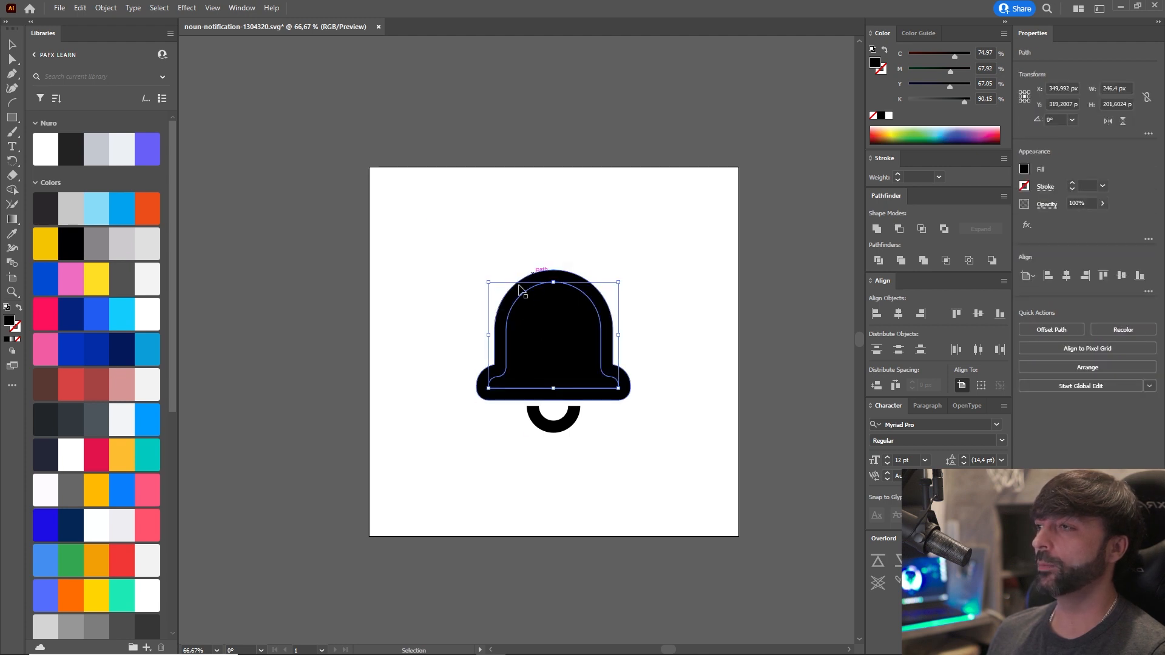
# Cut the inner bell shape out of the outer bell with Minus Front and test the separate inner shape by moving it and undoing.
pyautogui.keyDown('shift'); pyautogui.click(559, 282); pyautogui.keyUp('shift')
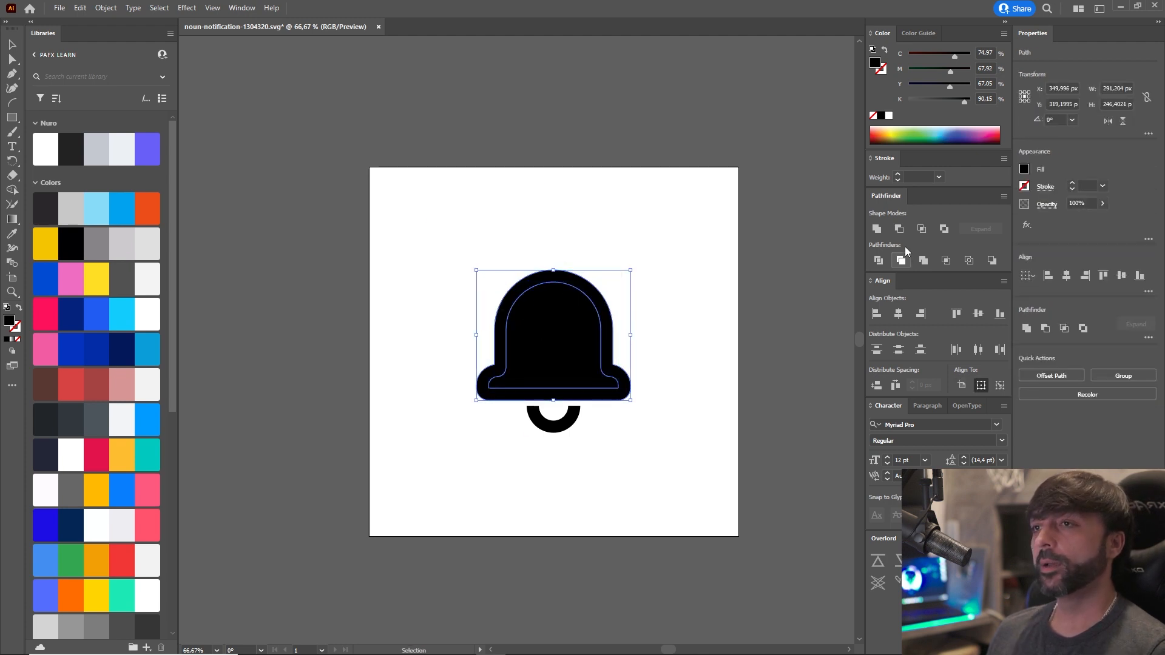
pyautogui.click(898, 228)
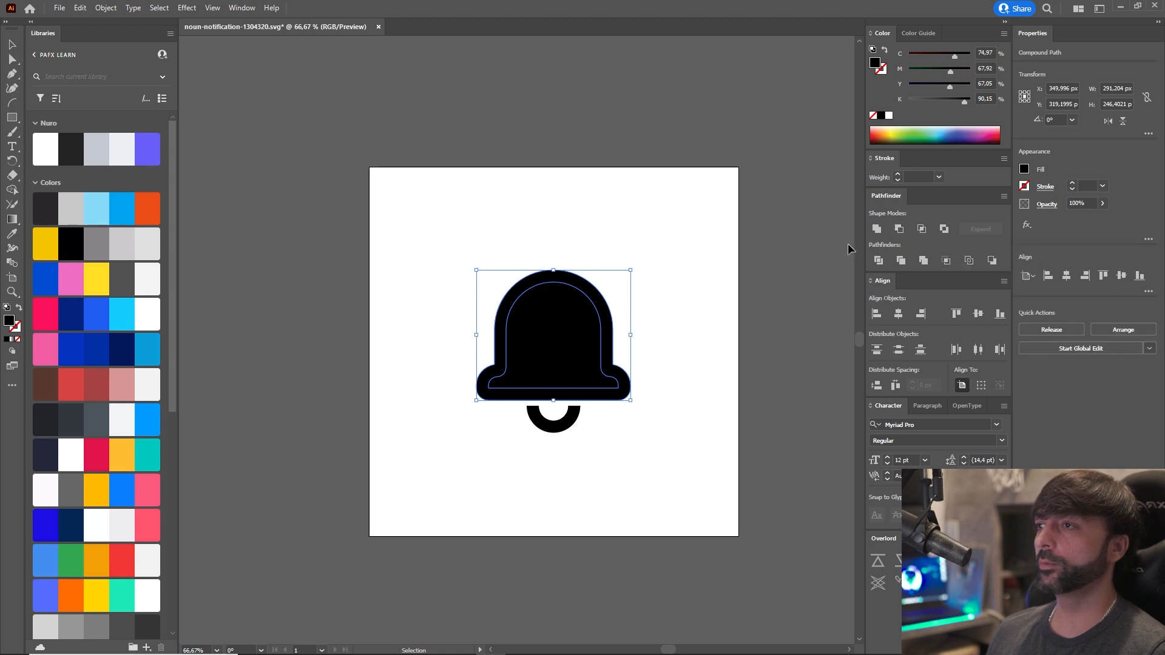
pyautogui.click(609, 267)
pyautogui.moveTo(600, 285); pyautogui.dragTo(372, 308)
pyautogui.click(690, 287)
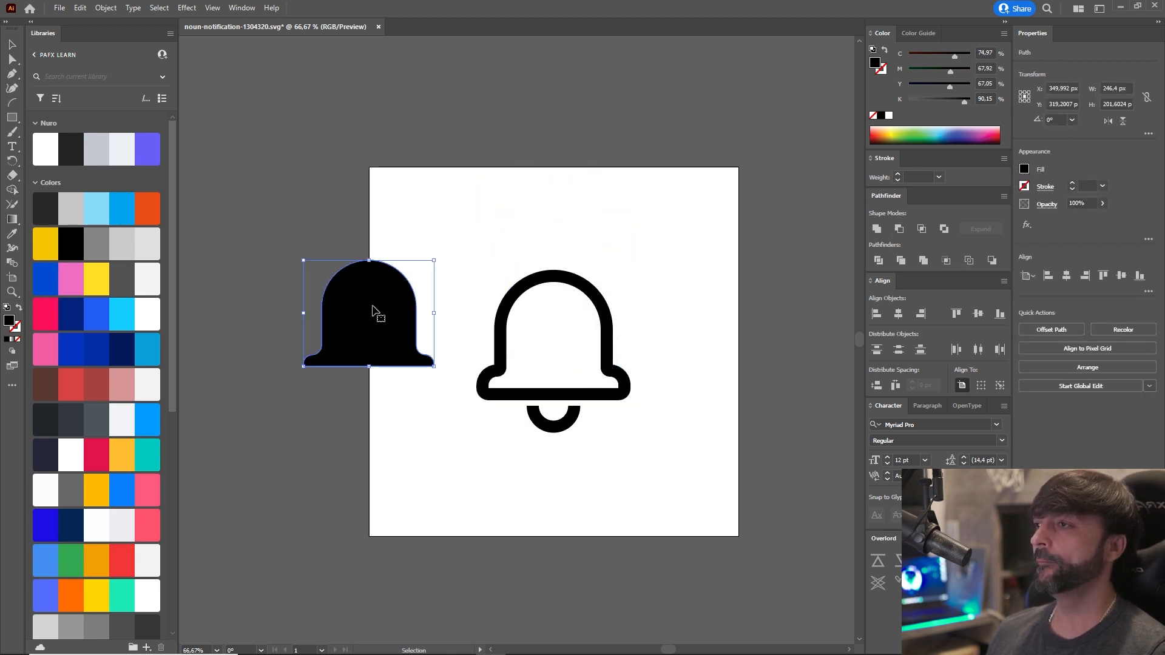
pyautogui.hotkey('ctrl', 'z')
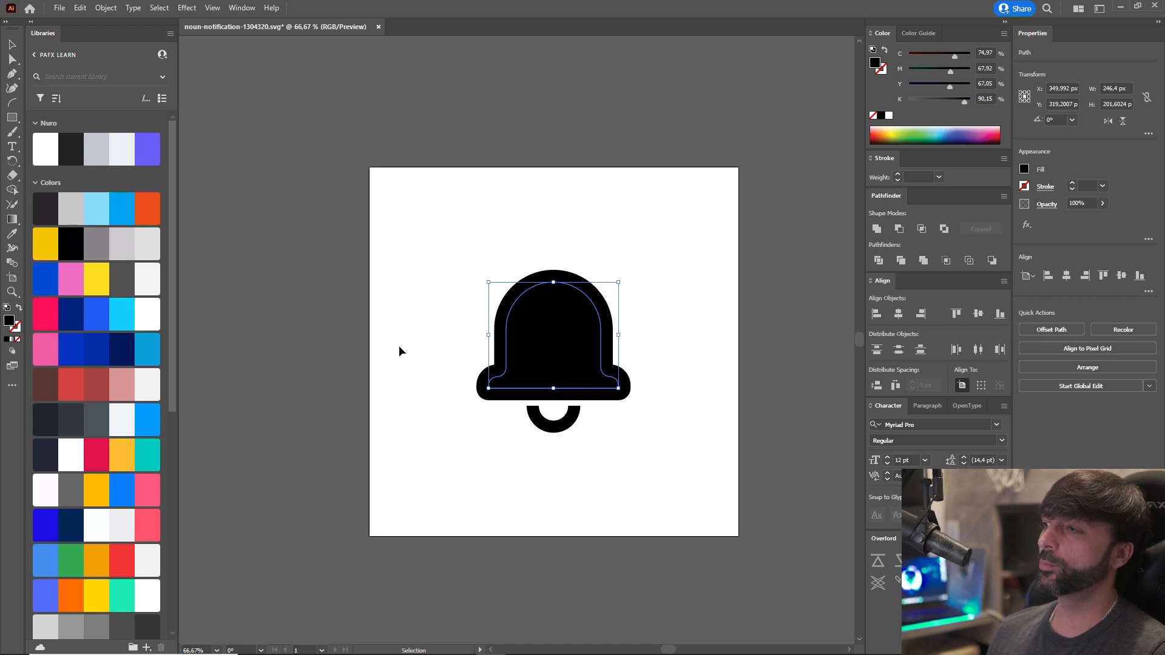
pyautogui.click(399, 340)
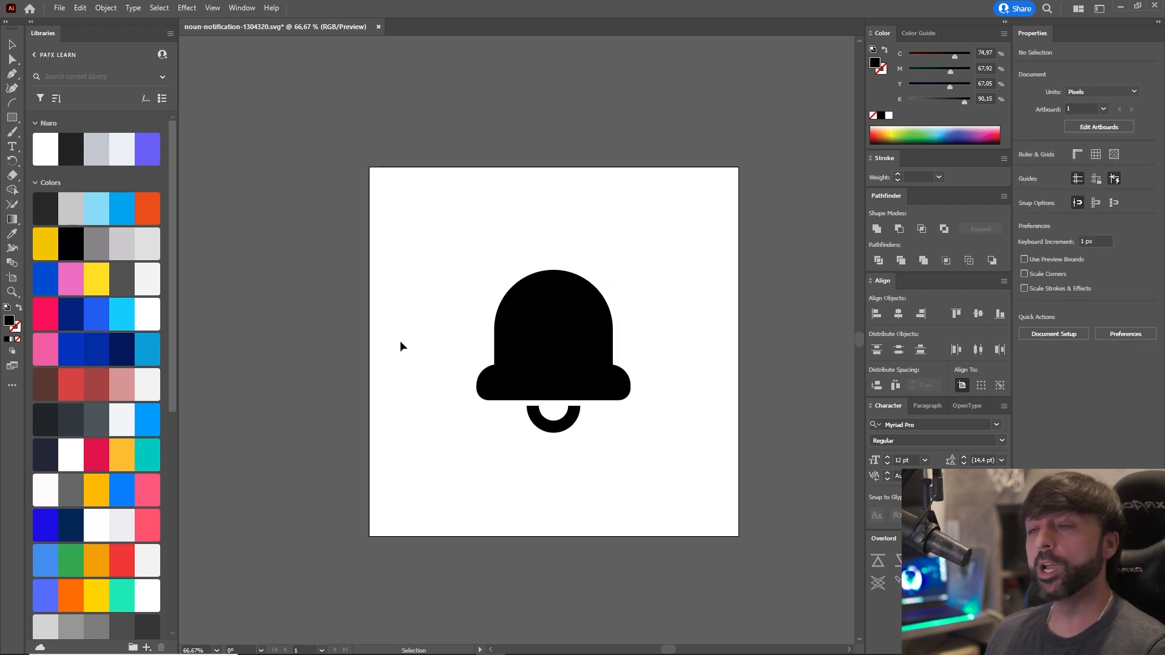
# Examine the half-ring clapper below the bell and its anchor points.
pyautogui.click(563, 427)
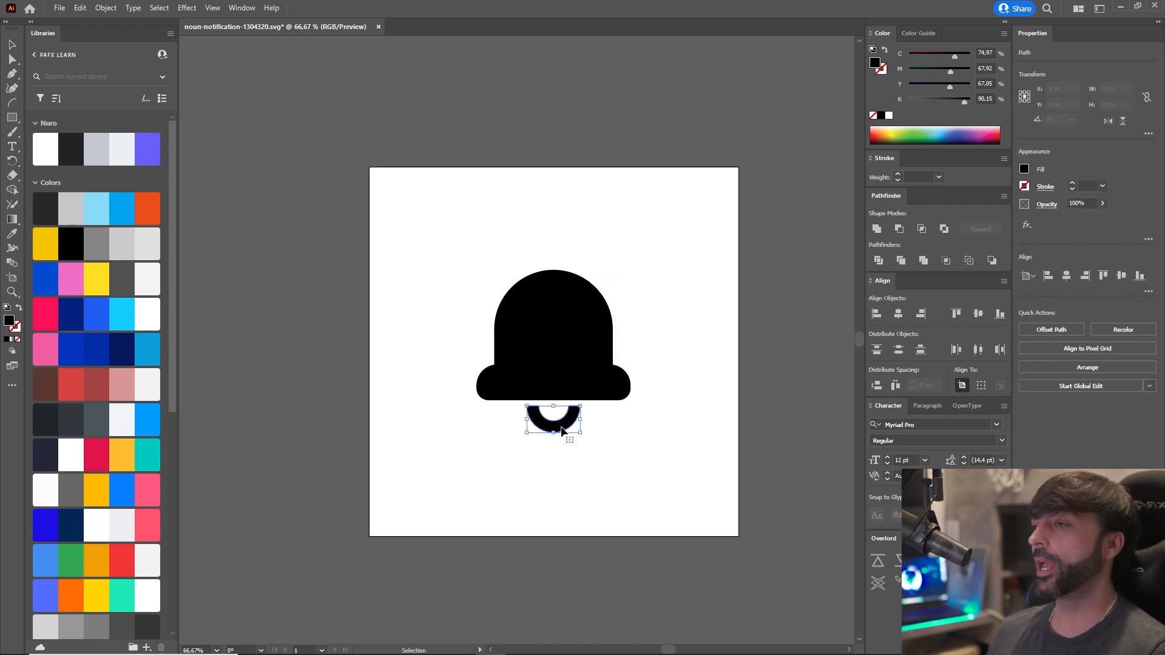
pyautogui.scroll(2, 528, 441)
pyautogui.scroll(1, 489, 448)
pyautogui.press('a')
pyautogui.moveTo(538, 392); pyautogui.dragTo(511, 452)
pyautogui.scroll(-1, 489, 447)
pyautogui.press('v')
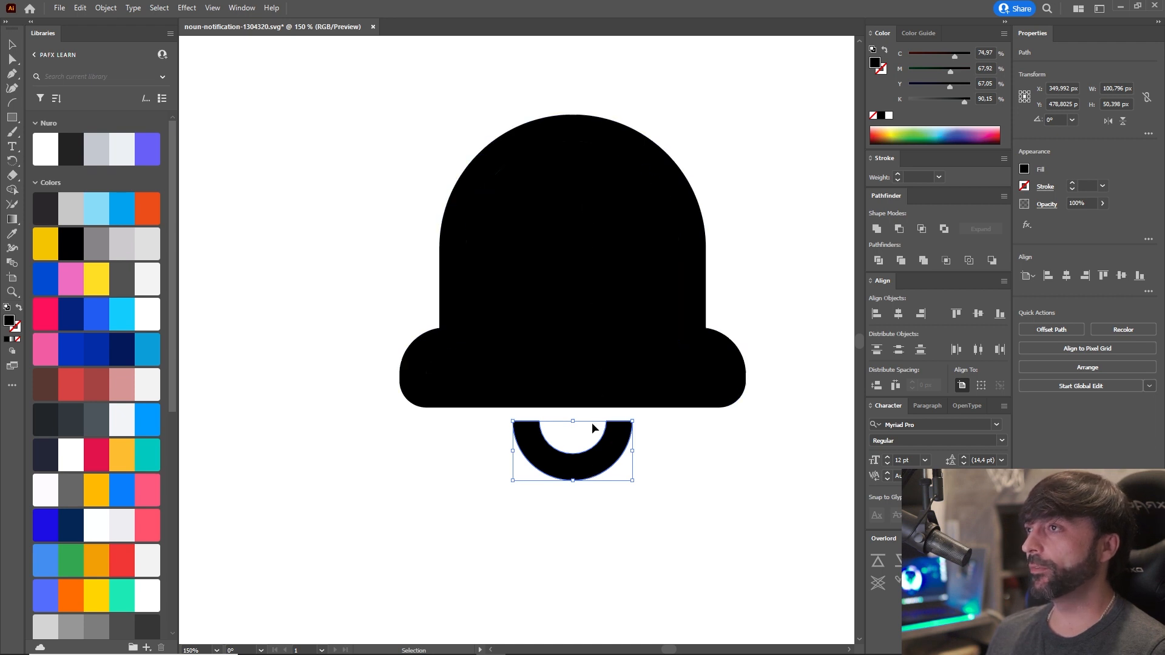
pyautogui.moveTo(569, 457)
pyautogui.mouseDown()
pyautogui.moveTo(441, 415)
pyautogui.moveTo(491, 447)
pyautogui.moveTo(643, 456)
pyautogui.moveTo(462, 415)
pyautogui.moveTo(515, 447)
pyautogui.moveTo(569, 459)
pyautogui.mouseUp()
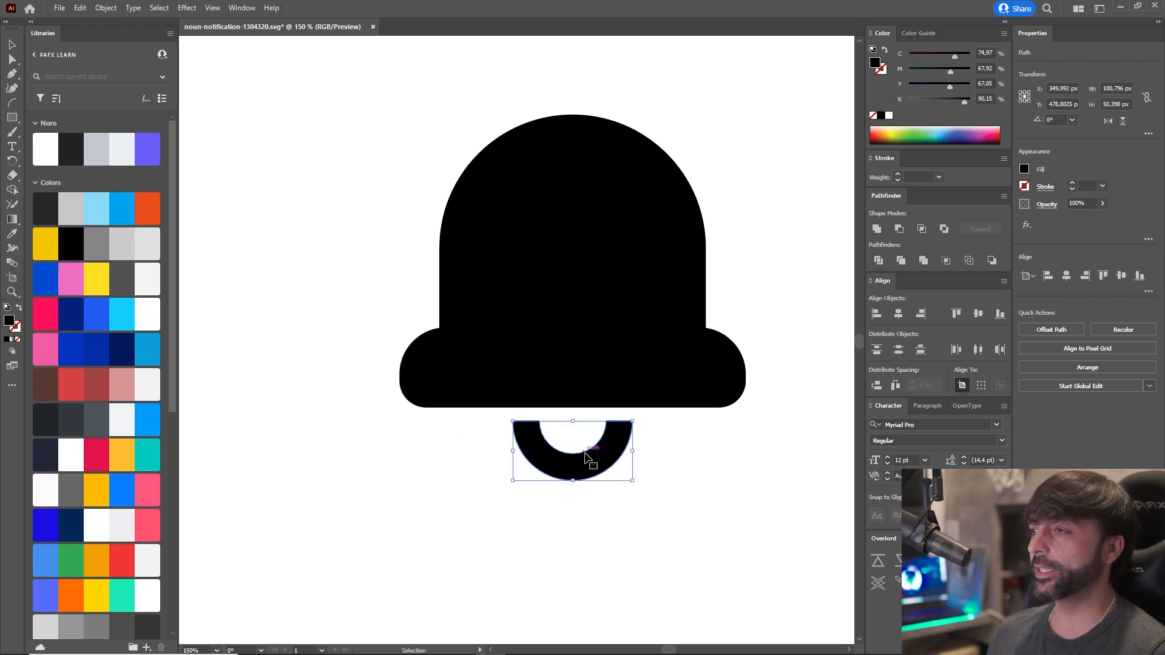
pyautogui.click(676, 471)
pyautogui.click(606, 463)
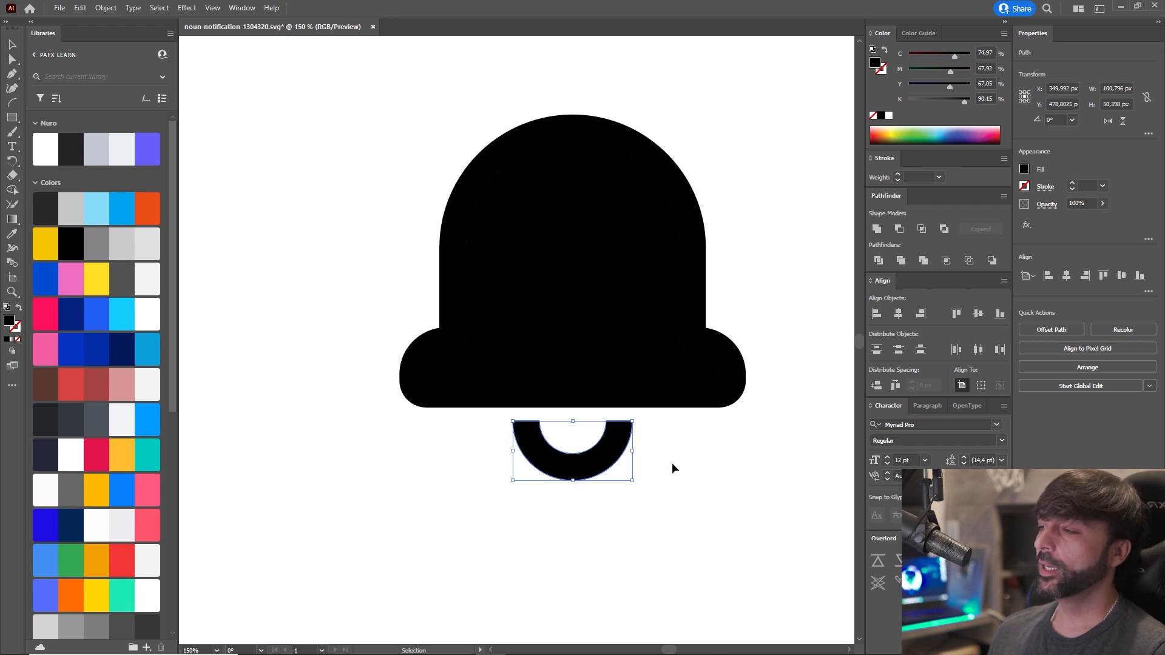
# Try completing the half-ring clapper into a full ring by uniting it with a copy rotated 180°.
pyautogui.press('a')
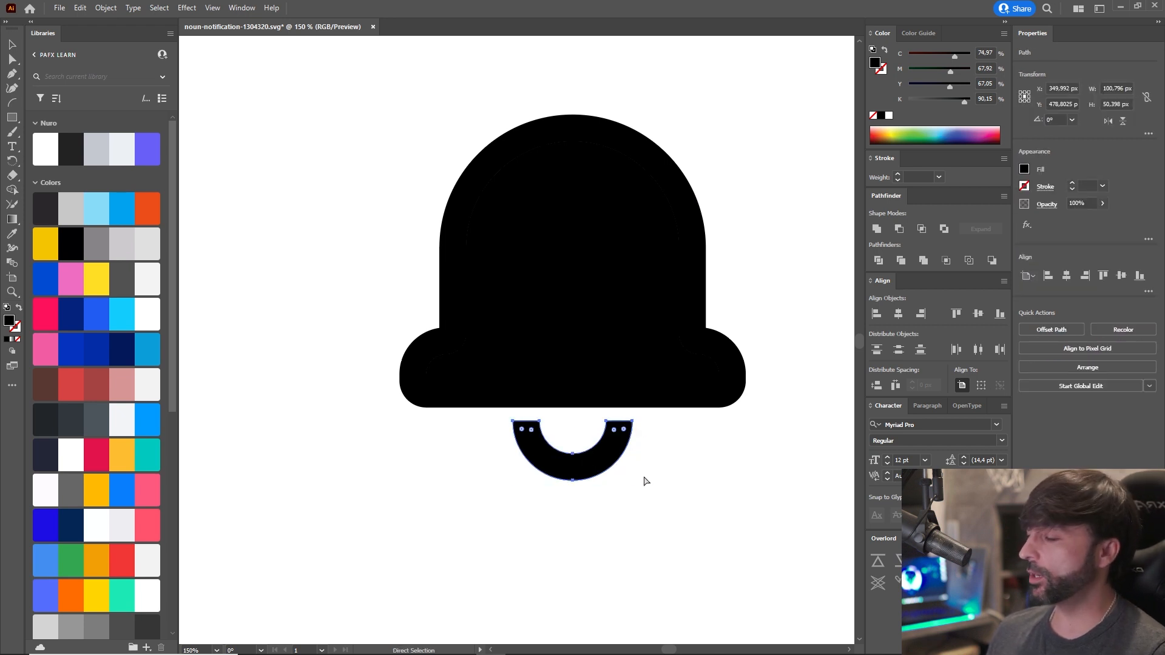
pyautogui.hotkey('ctrl', 'c')
pyautogui.hotkey('ctrl', 'f')
pyautogui.moveTo(638, 486); pyautogui.dragTo(534, 421)
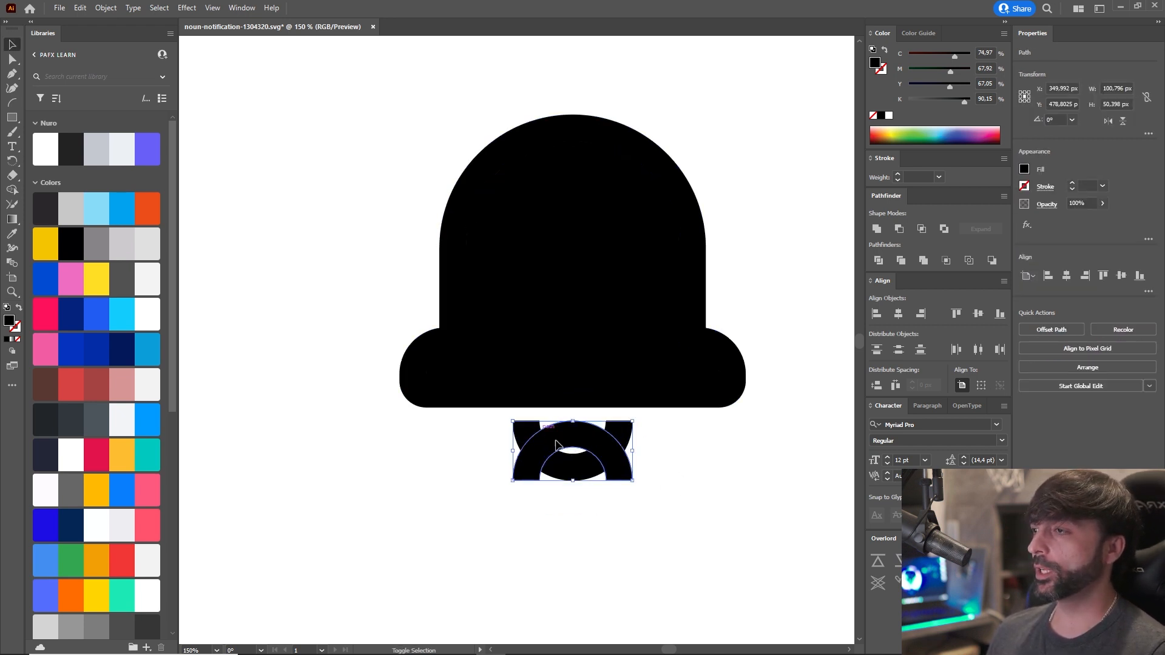
pyautogui.moveTo(595, 447); pyautogui.dragTo(607, 402)
pyautogui.scroll(5, 663, 421)
pyautogui.scroll(-5, 699, 465)
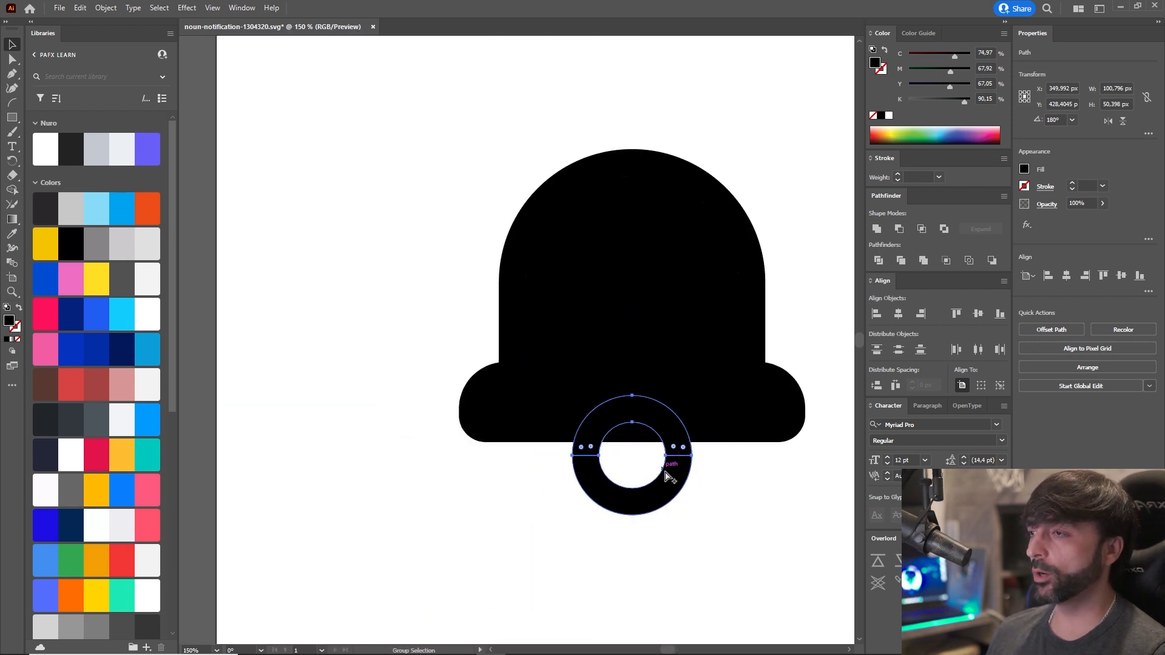
pyautogui.keyDown('shift'); pyautogui.click(668, 476); pyautogui.keyUp('shift')
pyautogui.click(876, 228)
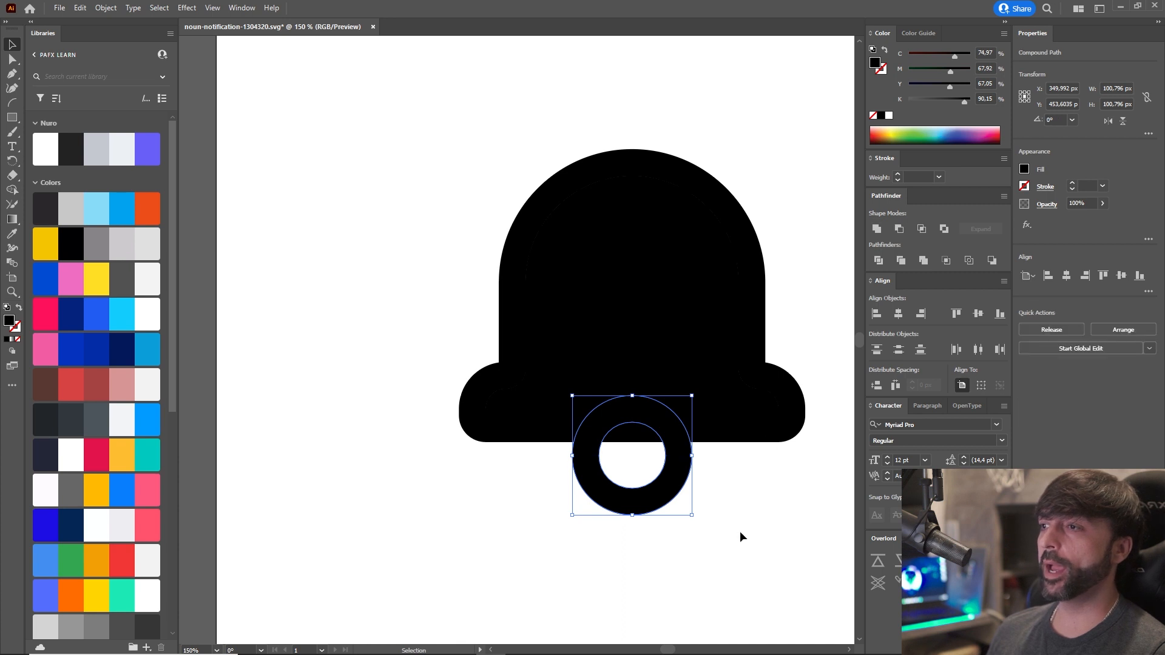
pyautogui.click(740, 535)
pyautogui.scroll(-2, 740, 534)
pyautogui.moveTo(740, 539); pyautogui.dragTo(646, 496)
pyautogui.scroll(1, 665, 515)
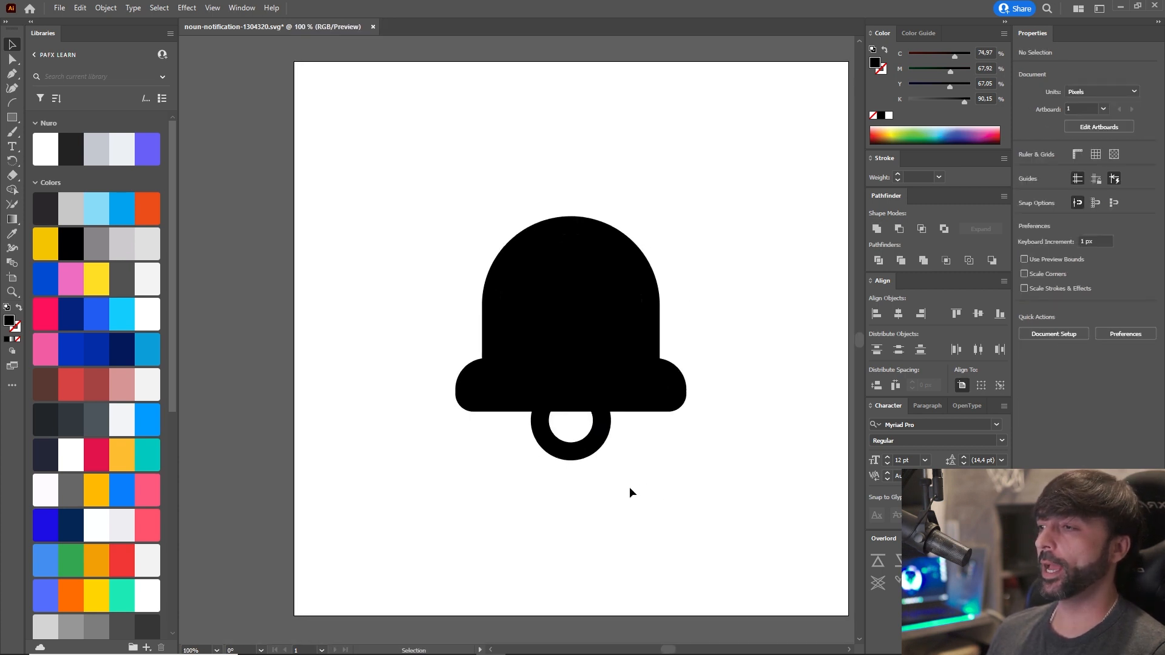
# Test-move the united ring, undo the move and the unite, and remove the duplicated upper half.
pyautogui.click(595, 454)
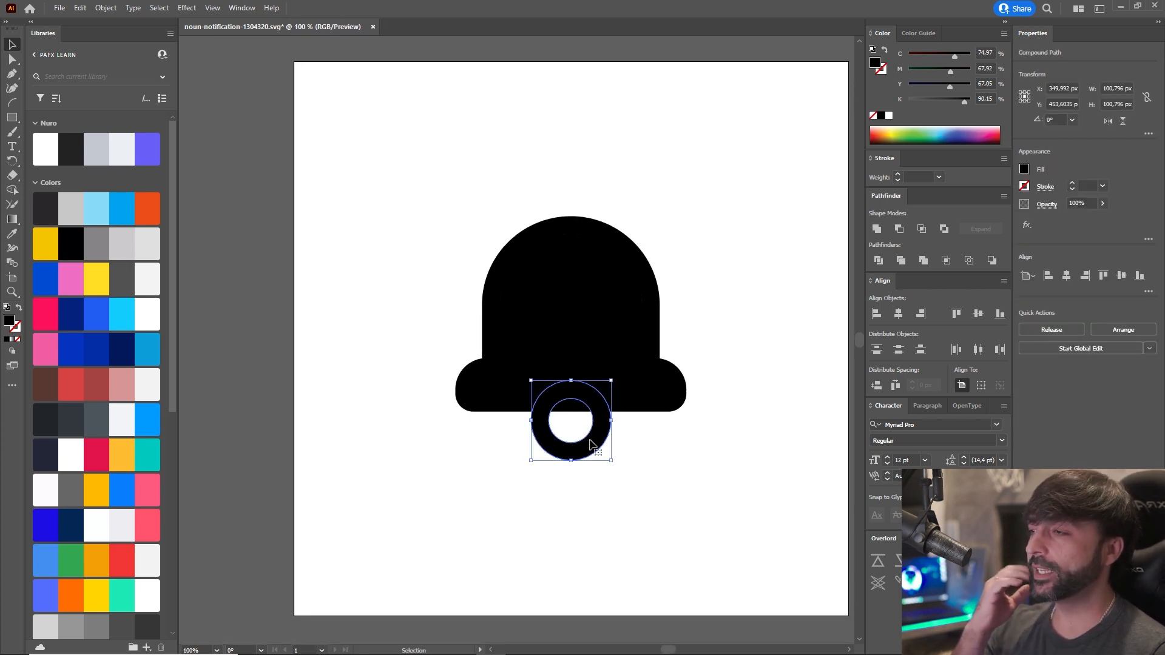
pyautogui.moveTo(590, 440); pyautogui.dragTo(498, 462)
pyautogui.hotkey('ctrl', 'z')
pyautogui.hotkey('ctrl', 'z')
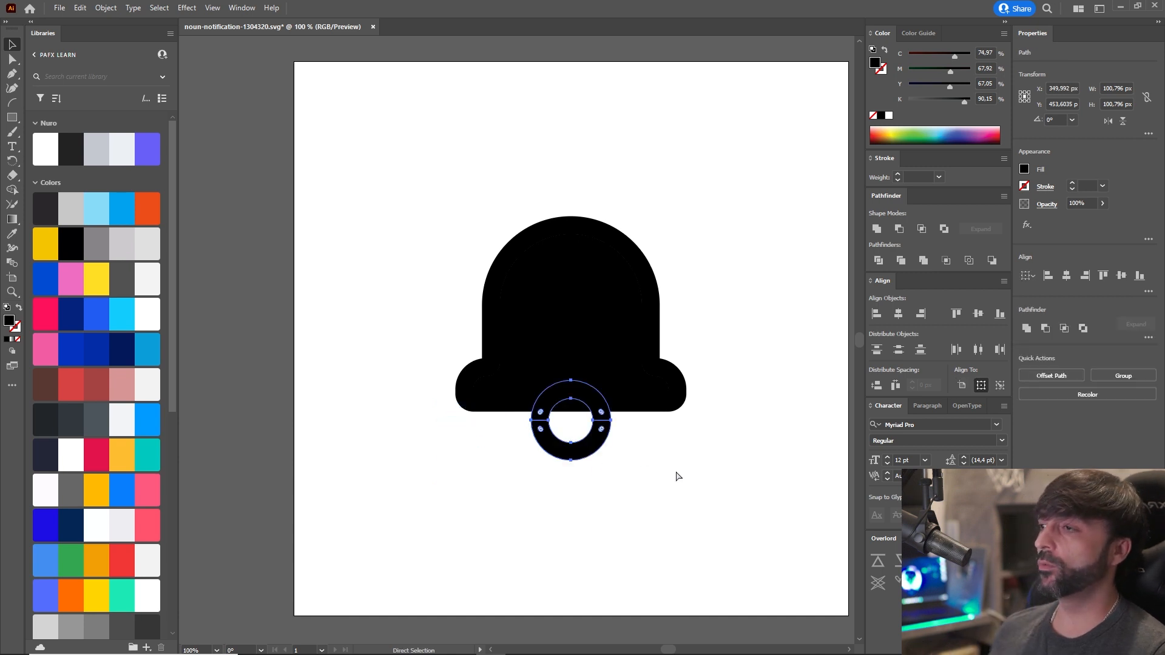
pyautogui.press('Delete')
pyautogui.press('v')
pyautogui.click(636, 469)
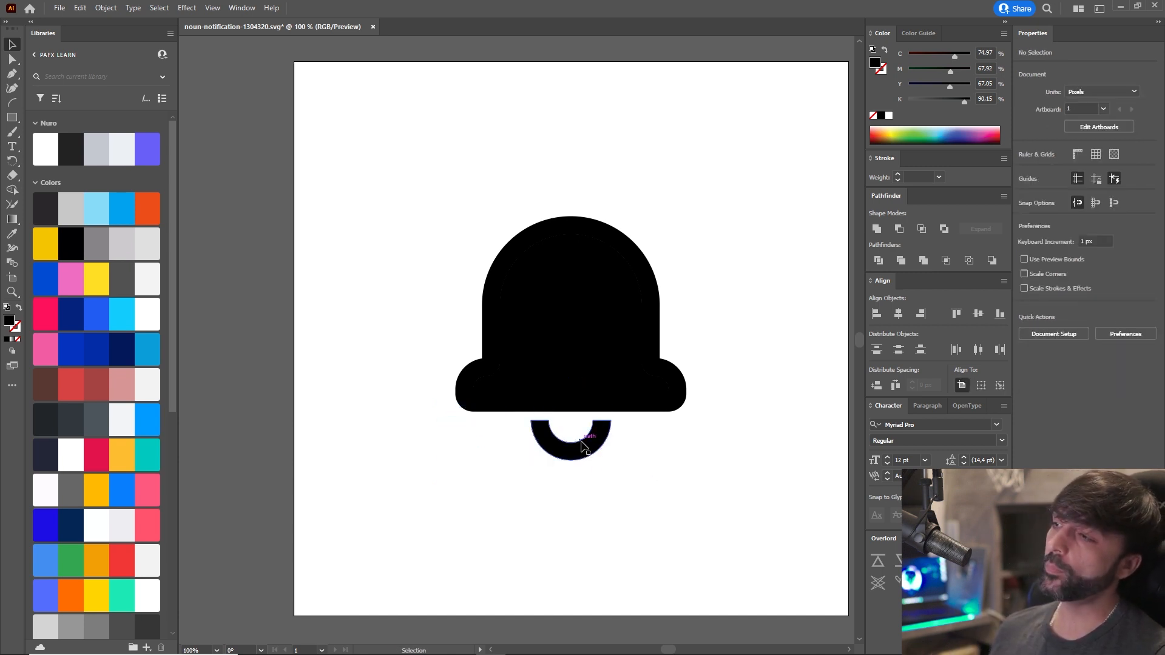
# Try moving the half-ring clapper further below the bell and undo each attempt.
pyautogui.moveTo(581, 442); pyautogui.dragTo(609, 509)
pyautogui.hotkey('ctrl', 'z')
pyautogui.scroll(2, 565, 508)
pyautogui.moveTo(563, 446); pyautogui.dragTo(558, 539)
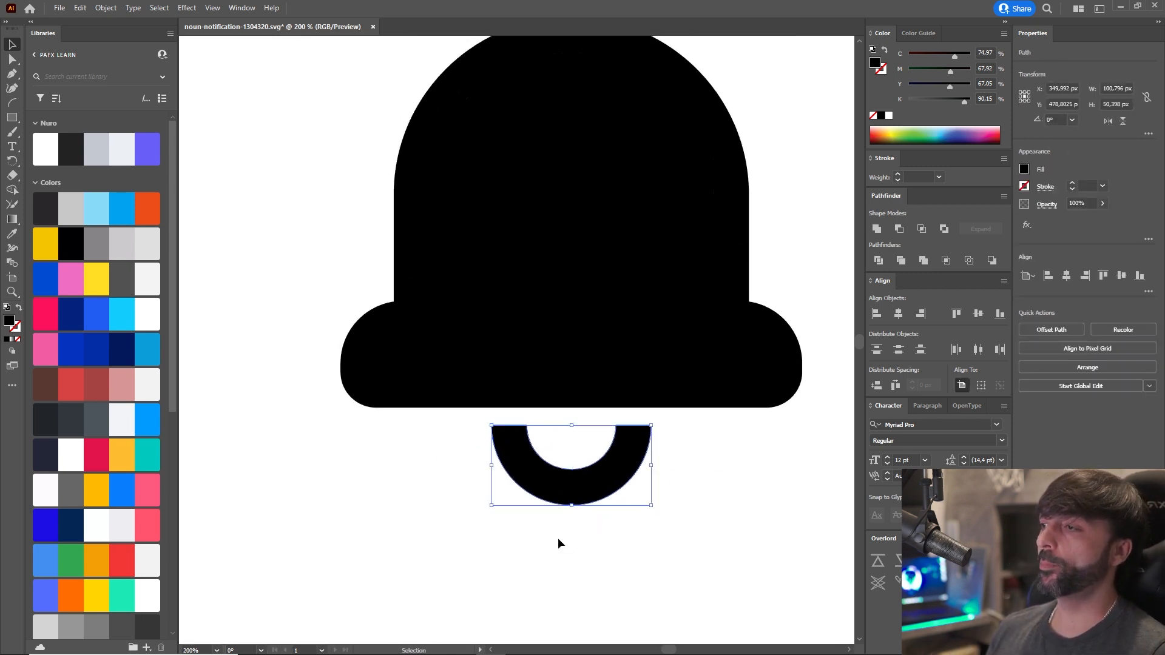
pyautogui.scroll(-2, 558, 534)
pyautogui.scroll(2, 575, 551)
pyautogui.moveTo(588, 464); pyautogui.dragTo(601, 553)
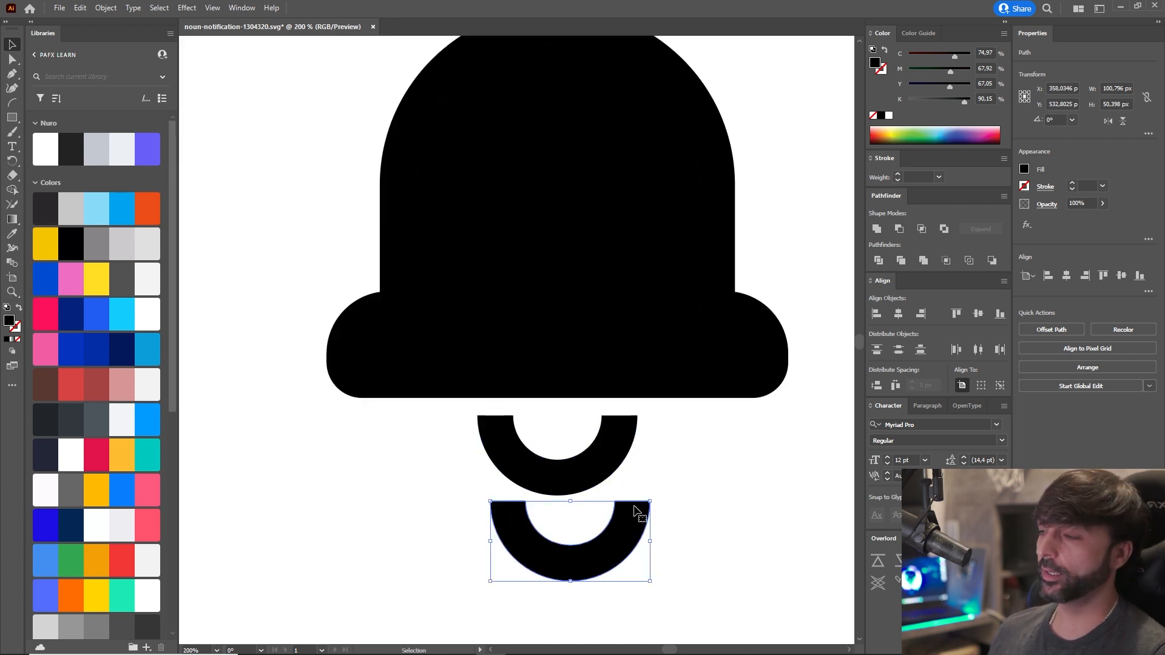
pyautogui.hotkey('ctrl', 'z')
# Complete the clapper into a full ring by placing a copy rotated 180° above it and uniting both halves.
pyautogui.press('a')
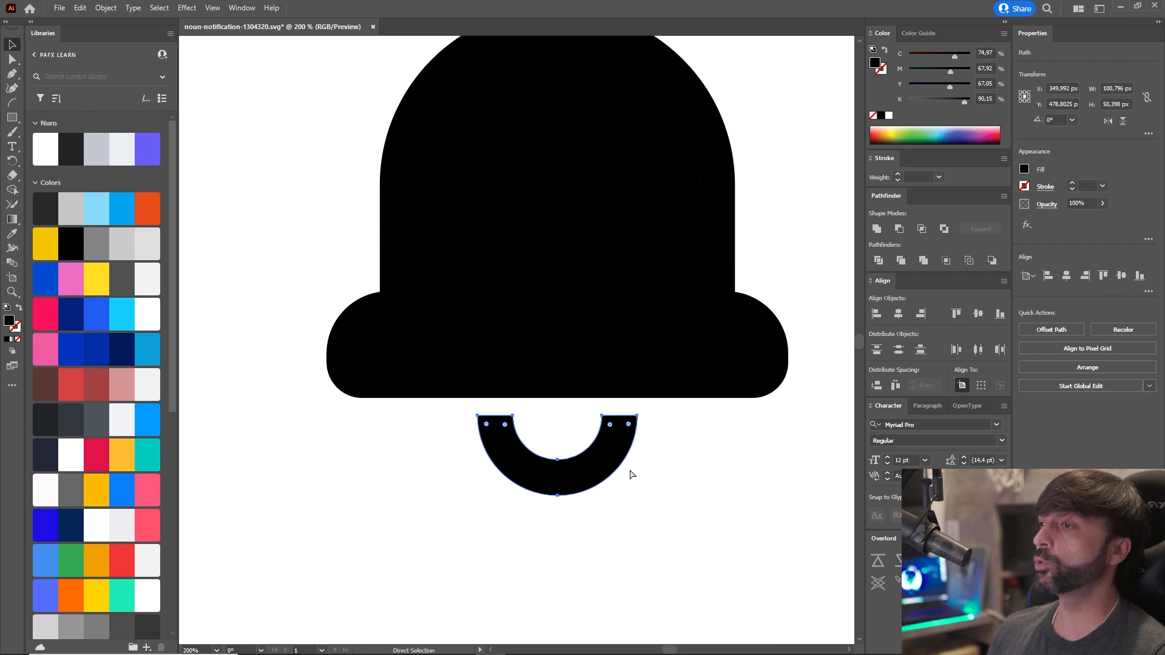
pyautogui.hotkey('ctrl', 'c')
pyautogui.hotkey('ctrl', 'f')
pyautogui.moveTo(639, 502); pyautogui.dragTo(450, 430)
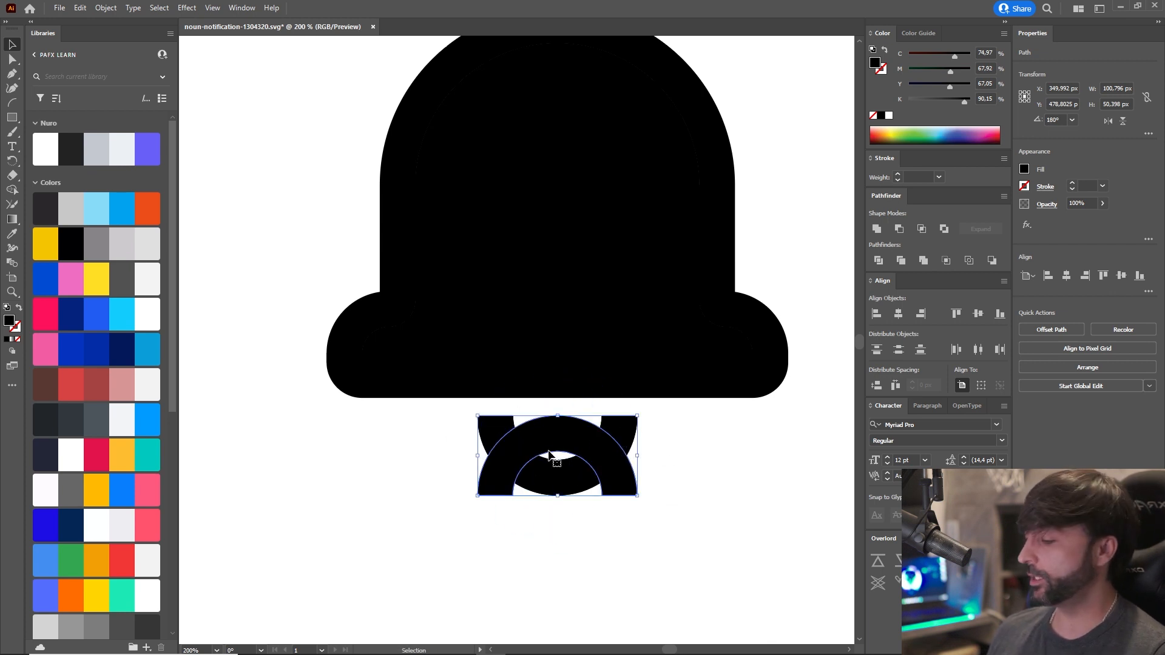
pyautogui.moveTo(595, 468); pyautogui.dragTo(598, 387)
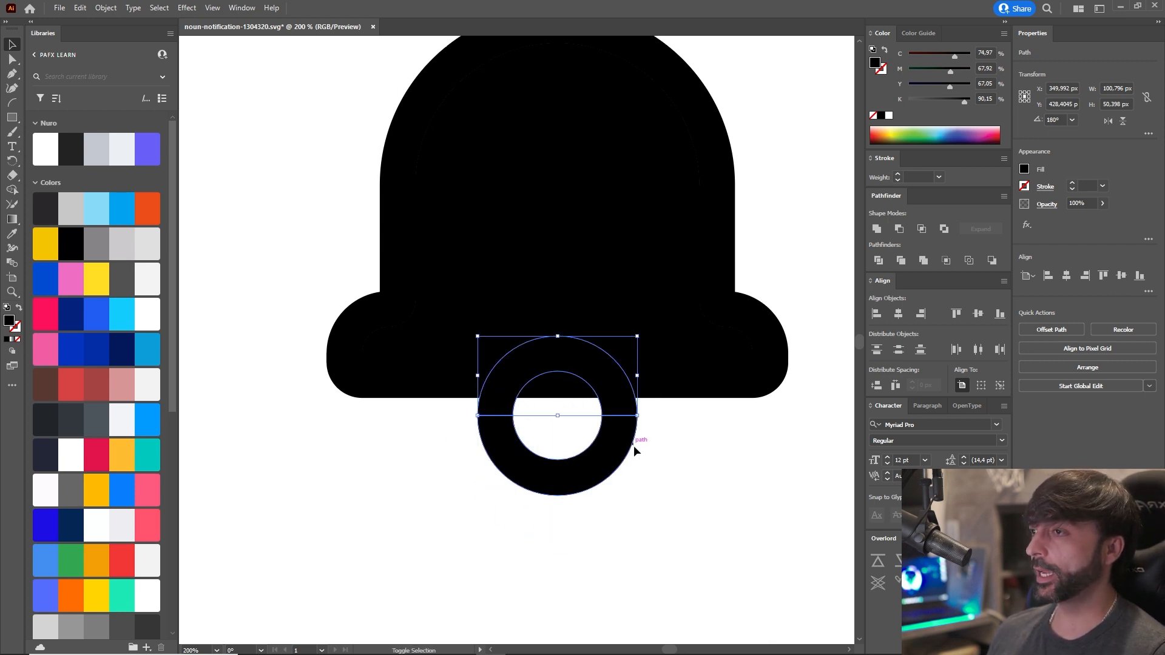
pyautogui.keyDown('shift'); pyautogui.click(634, 445); pyautogui.keyUp('shift')
pyautogui.click(876, 229)
pyautogui.click(721, 508)
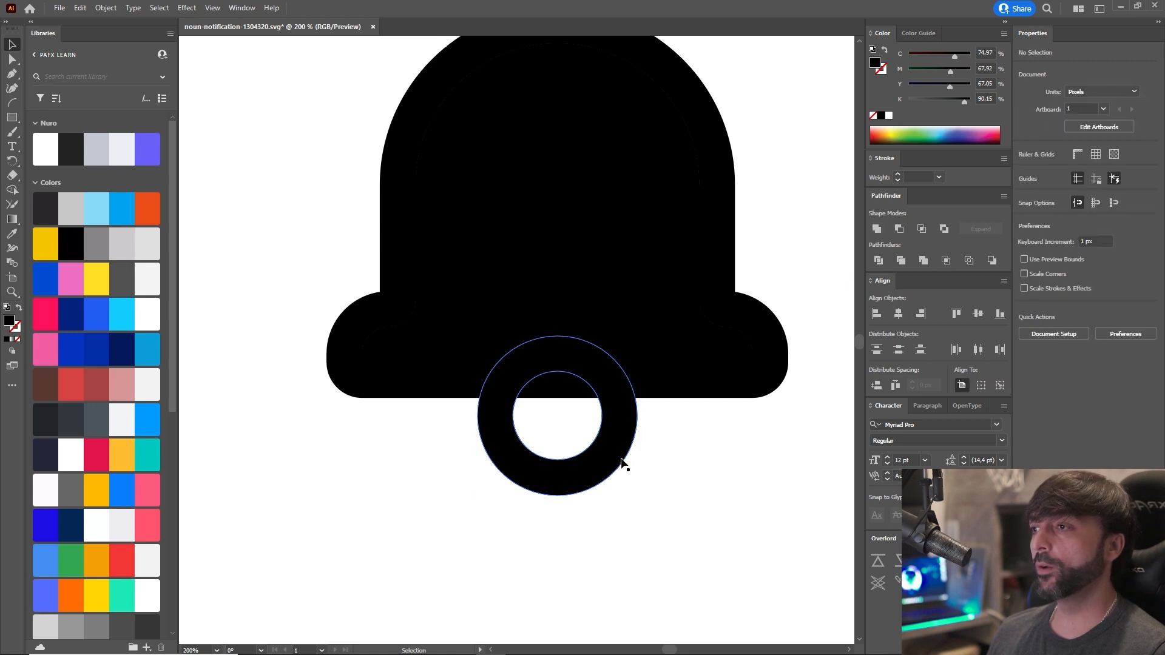
# Step back through the clapper's unite and duplication, and redo them to restore the full ring.
pyautogui.hotkey('ctrl', 'z')
pyautogui.hotkey('ctrl', 'z')
pyautogui.hotkey('ctrl', 'z')
pyautogui.hotkey('ctrl', 'z')
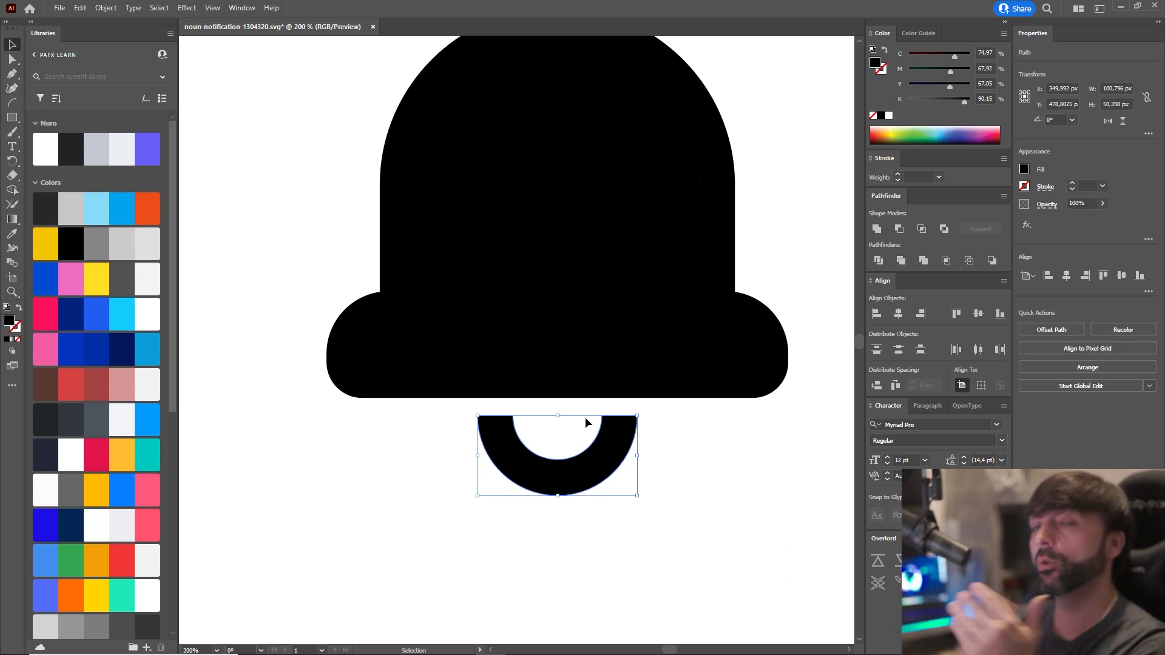
pyautogui.hotkey('ctrl', 'shift', 'z')
pyautogui.hotkey('ctrl', 'shift', 'z')
pyautogui.hotkey('ctrl', 'shift', 'z')
pyautogui.hotkey('ctrl', 'shift', 'z')
pyautogui.click(693, 504)
# Test-move the inner bell shape toward the artboard's upper left and undo the move.
pyautogui.scroll(-3, 710, 513)
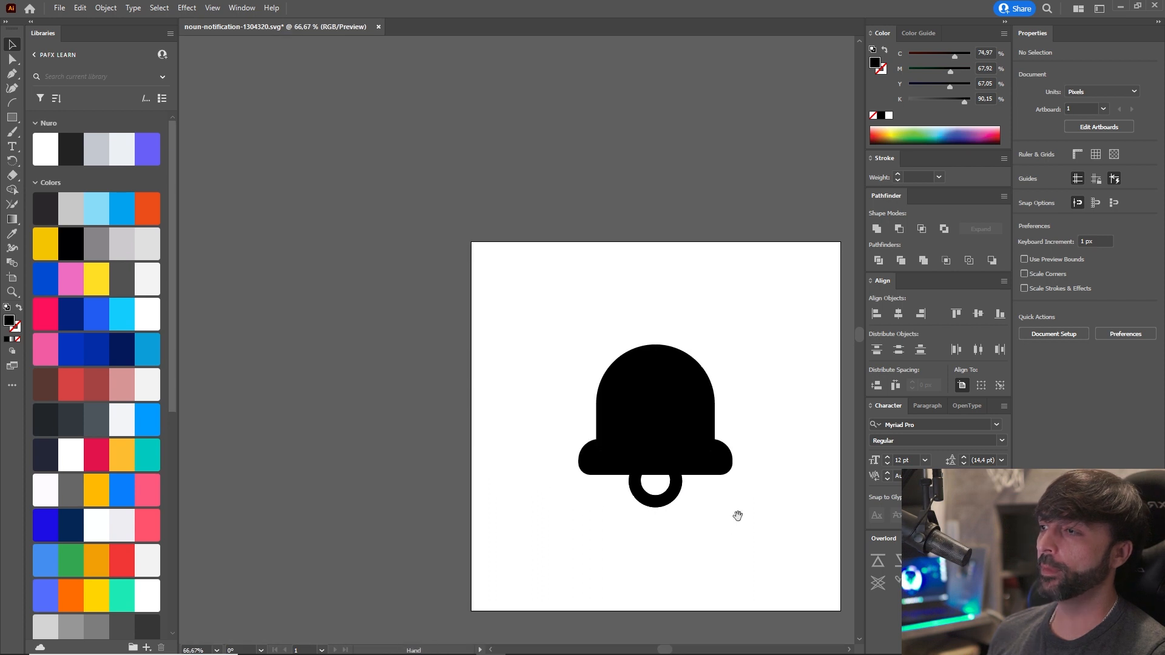
pyautogui.moveTo(736, 515); pyautogui.dragTo(676, 492)
pyautogui.click(615, 372)
pyautogui.click(678, 337)
pyautogui.moveTo(588, 365); pyautogui.dragTo(546, 273)
pyautogui.hotkey('ctrl', 'z')
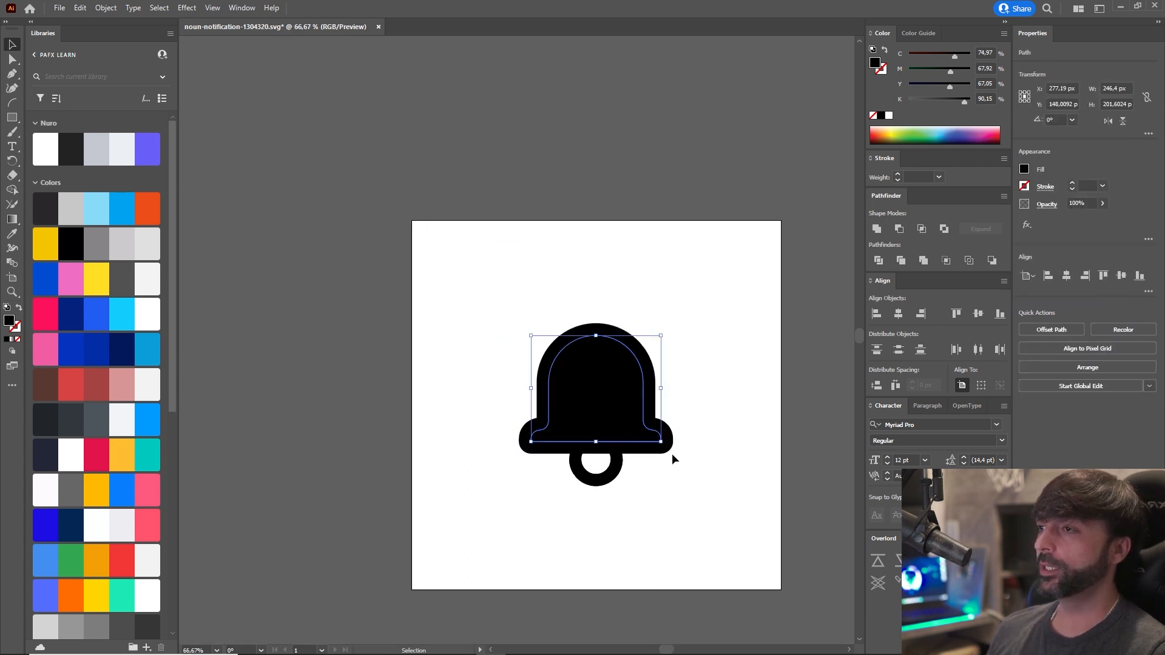
# Test-move the bell outline and the full-ring clapper away from the icon, undoing each move.
pyautogui.moveTo(665, 448); pyautogui.dragTo(749, 421)
pyautogui.hotkey('ctrl', 'z')
pyautogui.moveTo(610, 481); pyautogui.dragTo(651, 535)
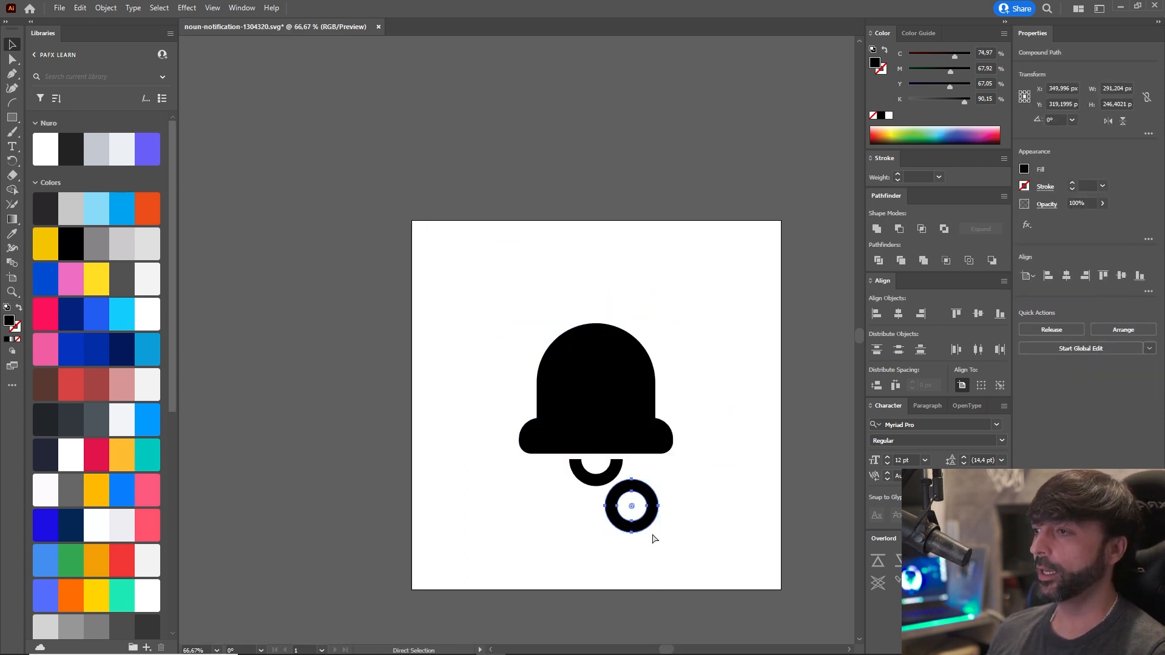
pyautogui.hotkey('ctrl', 'z')
pyautogui.click(685, 484)
pyautogui.moveTo(689, 502); pyautogui.dragTo(662, 470)
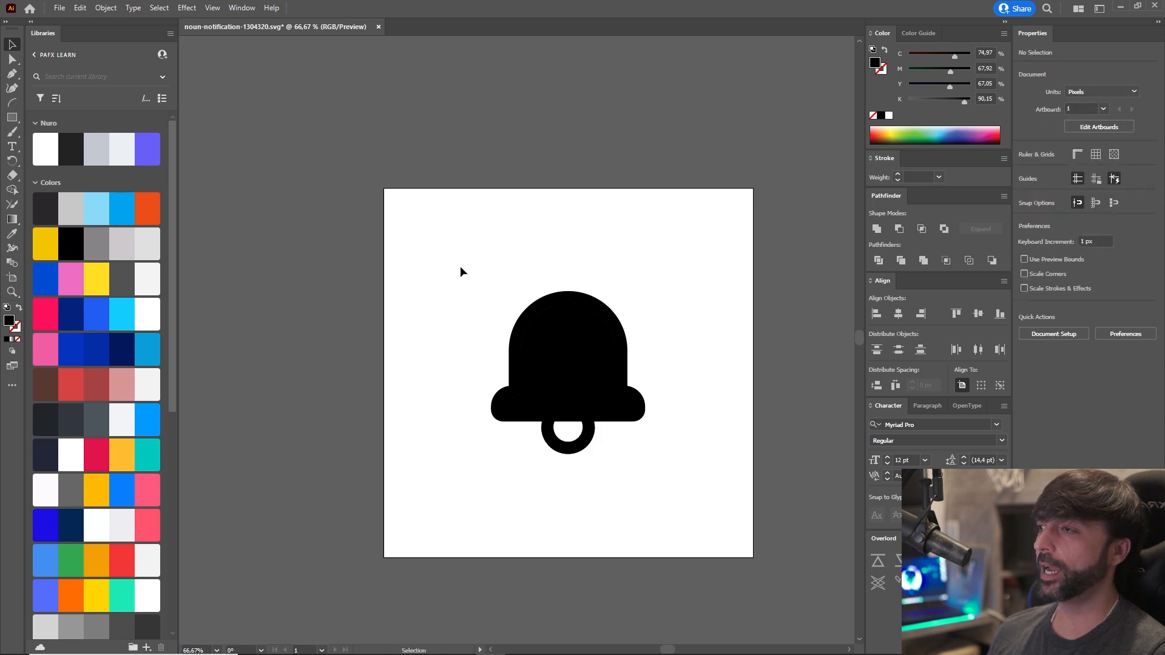
# Select all of the bell's shapes on the artboard, including the outline, inner fill and both clapper rings.
pyautogui.moveTo(459, 264); pyautogui.dragTo(684, 491)
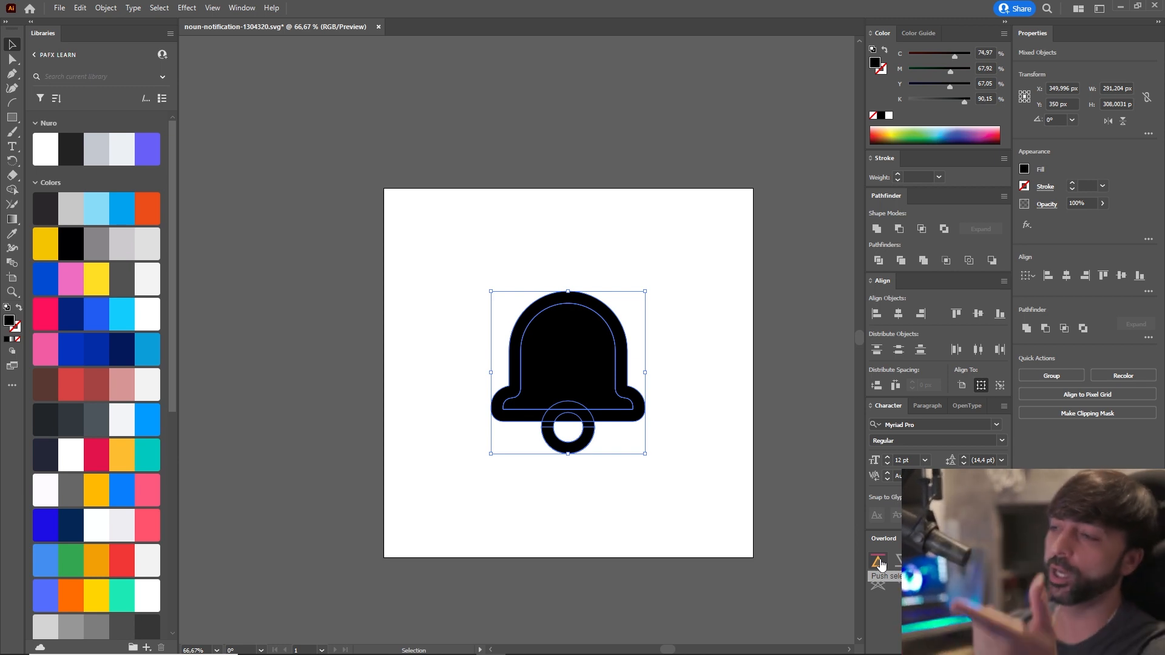
pyautogui.click(752, 493)
pyautogui.moveTo(413, 249); pyautogui.dragTo(723, 494)
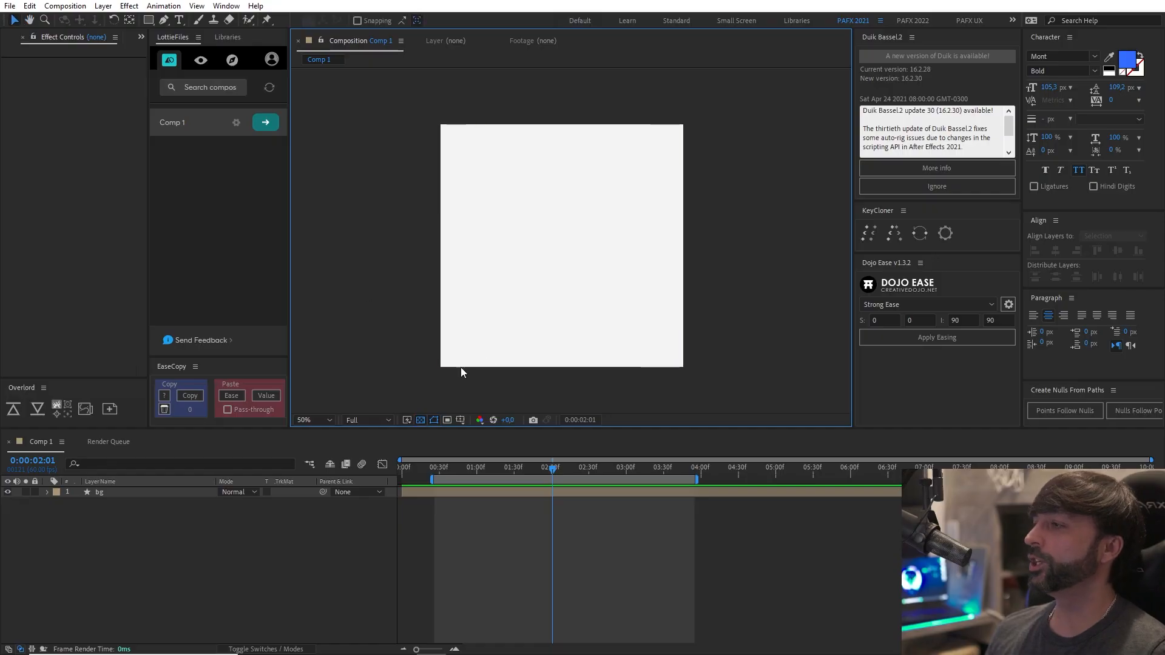
# In After Effects, rename the composition "Animação de Ícone - Notificação", keeping its frame rate and duration settings.
pyautogui.hotkey('ctrl', 'k')
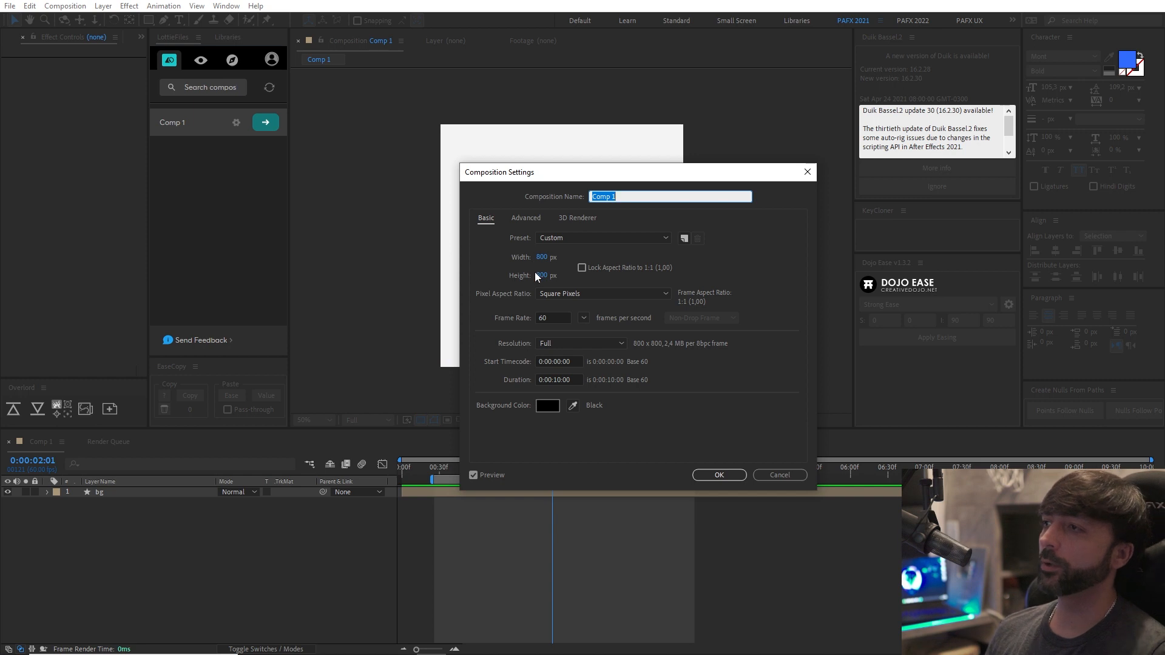
pyautogui.click(632, 195)
pyautogui.doubleClick(641, 195)
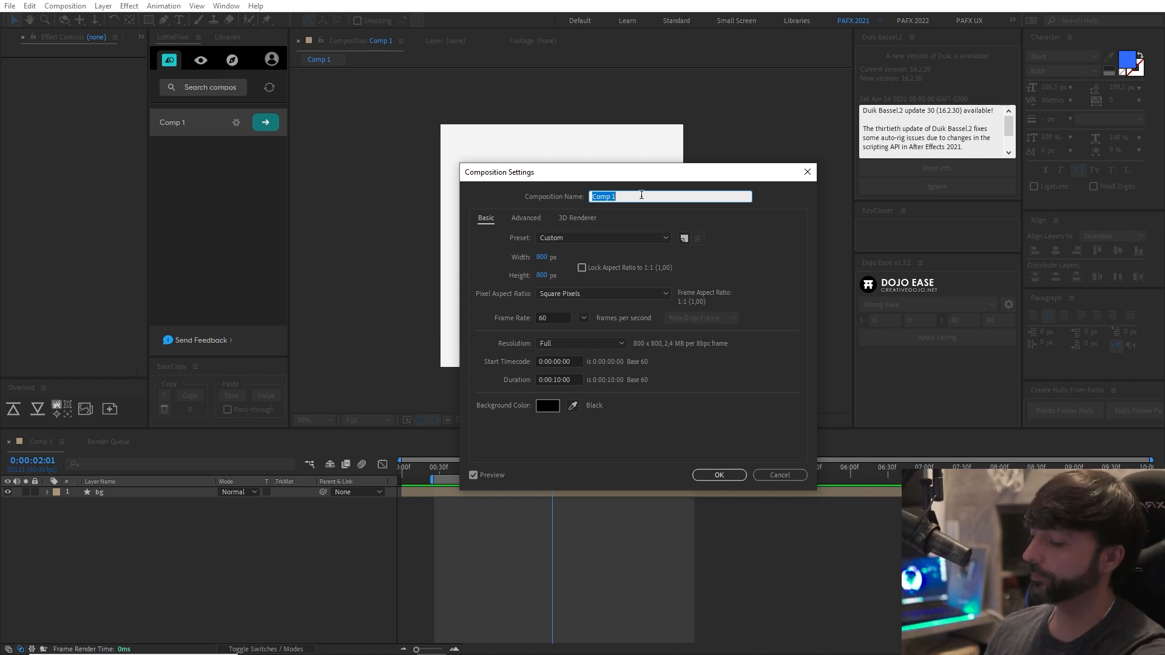
pyautogui.write('Animação de Ícone - No')
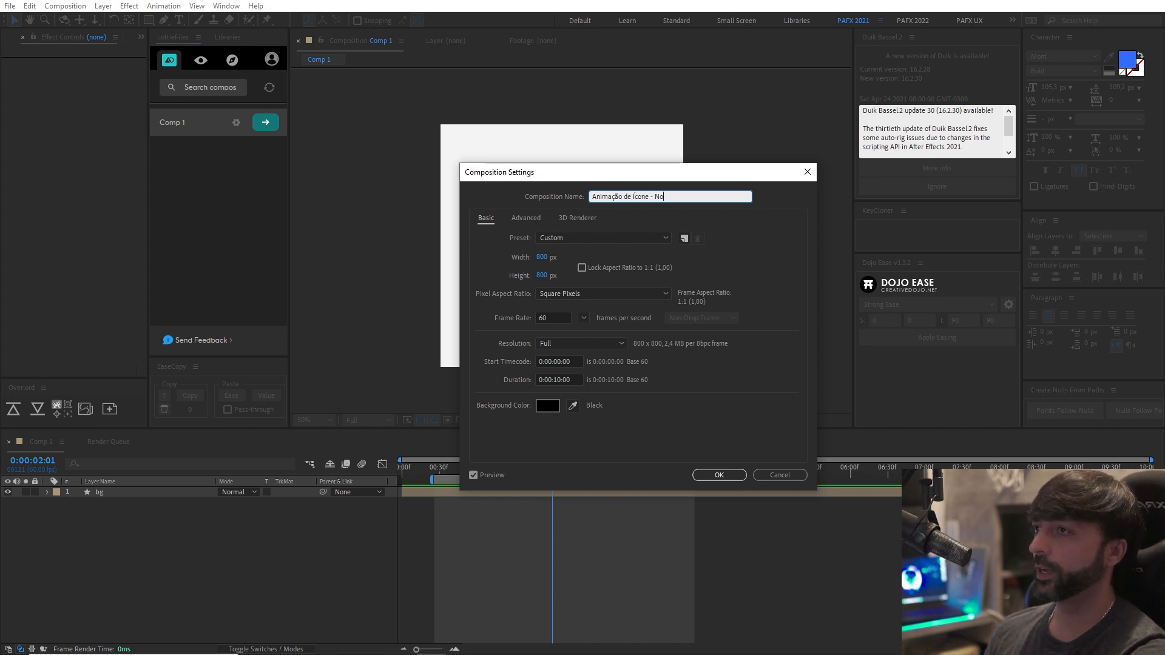
pyautogui.write('tificação')
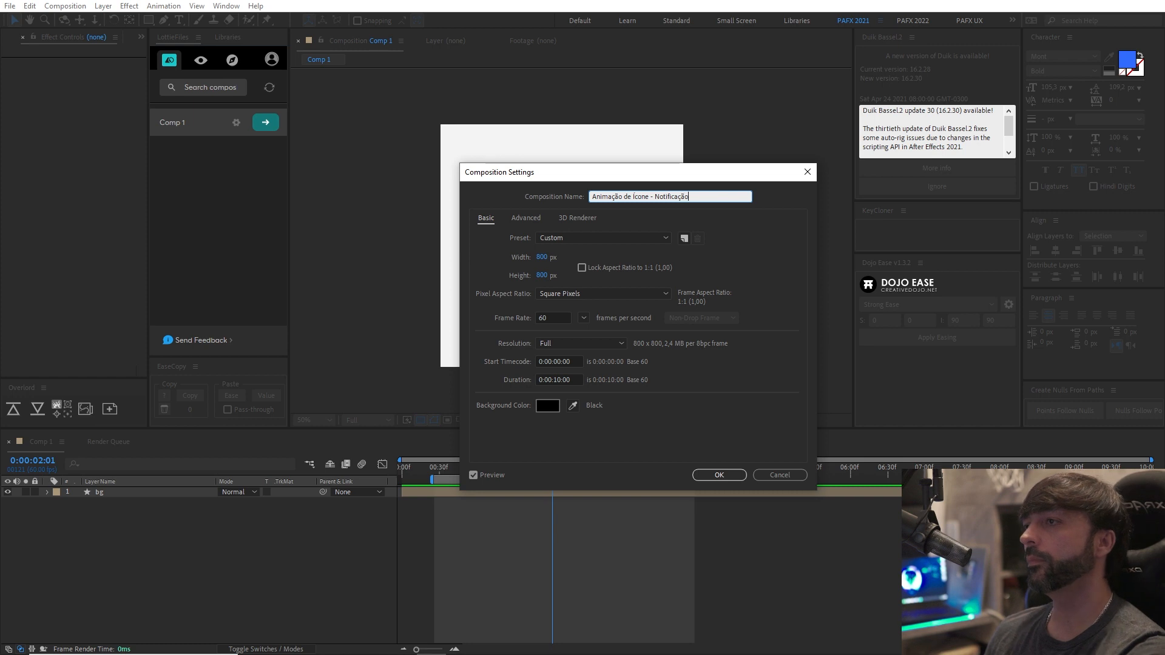
pyautogui.click(536, 319)
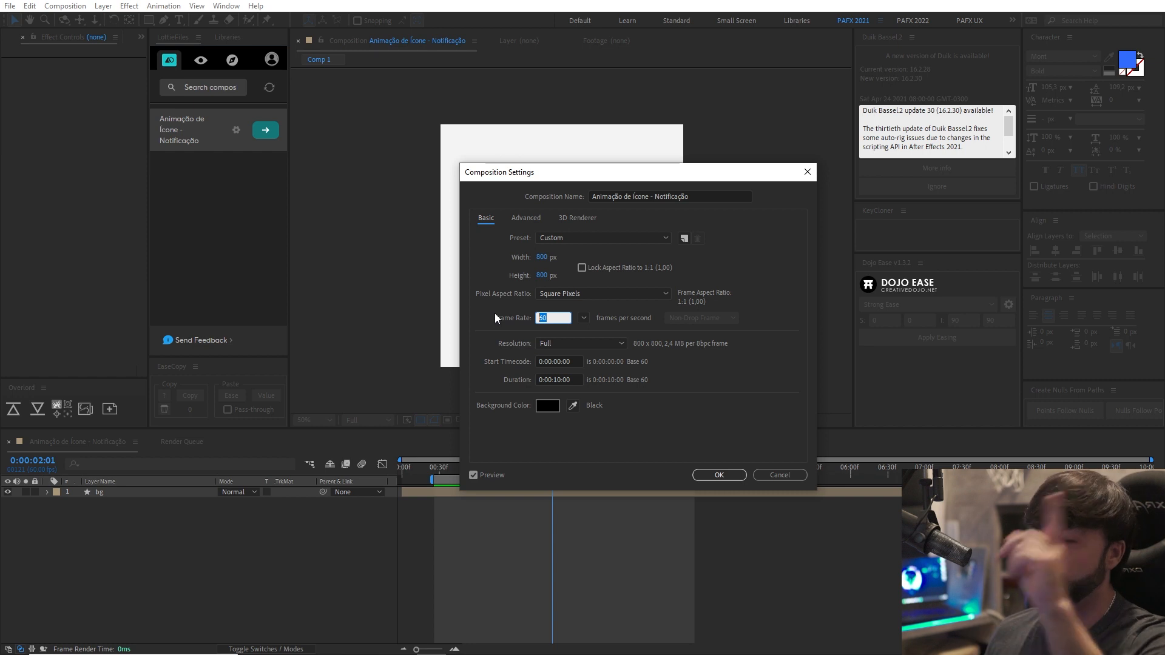
pyautogui.click(516, 300)
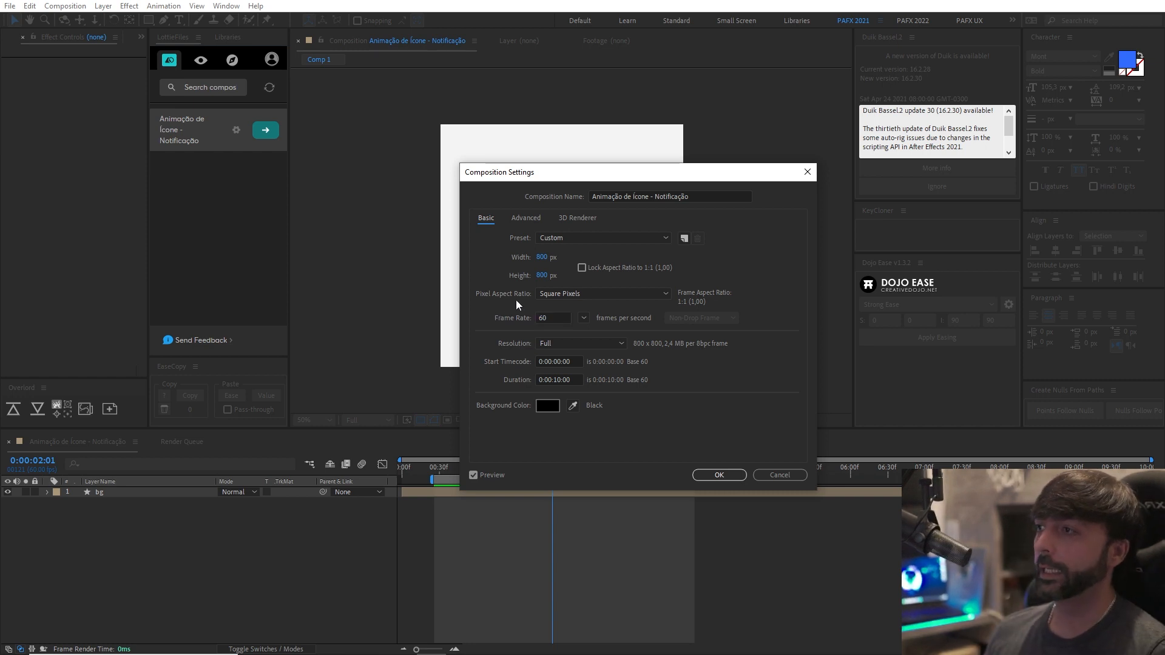
pyautogui.click(557, 380)
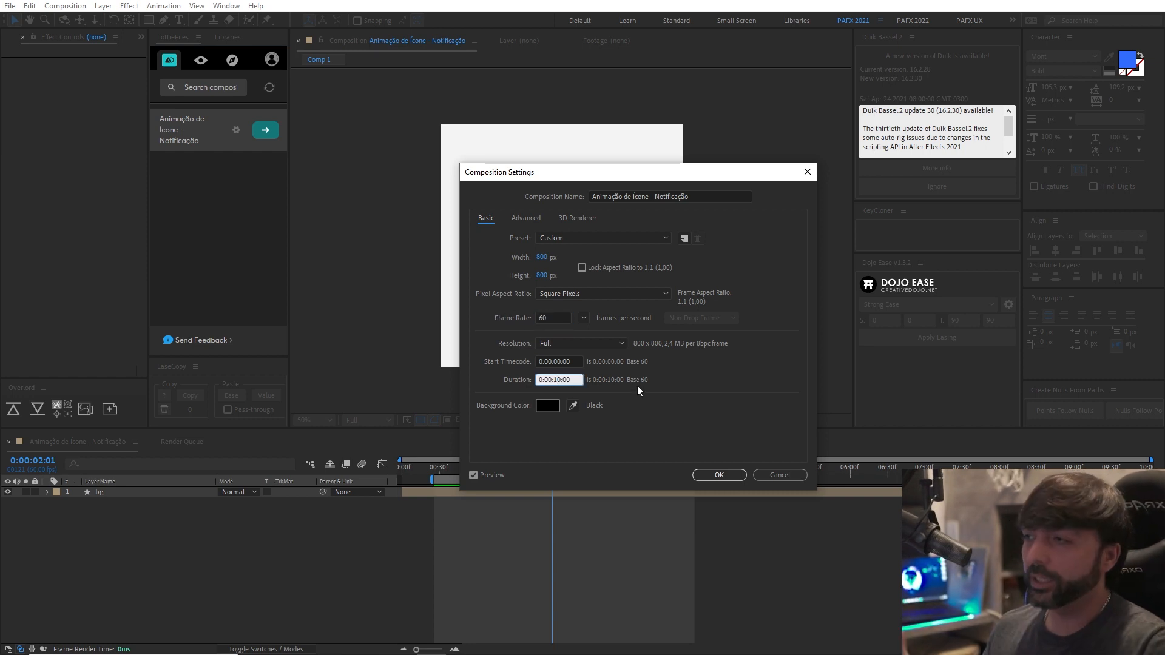
pyautogui.click(711, 475)
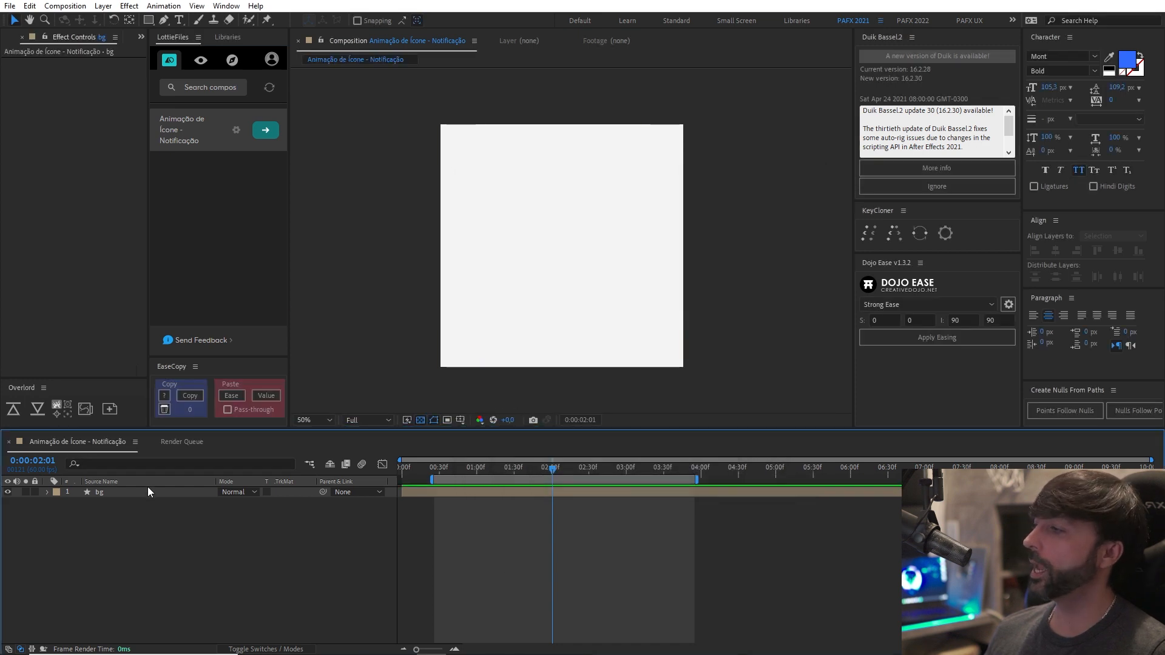
pyautogui.click(149, 491)
pyautogui.click(169, 512)
pyautogui.scroll(-2, 586, 386)
pyautogui.scroll(3, 572, 370)
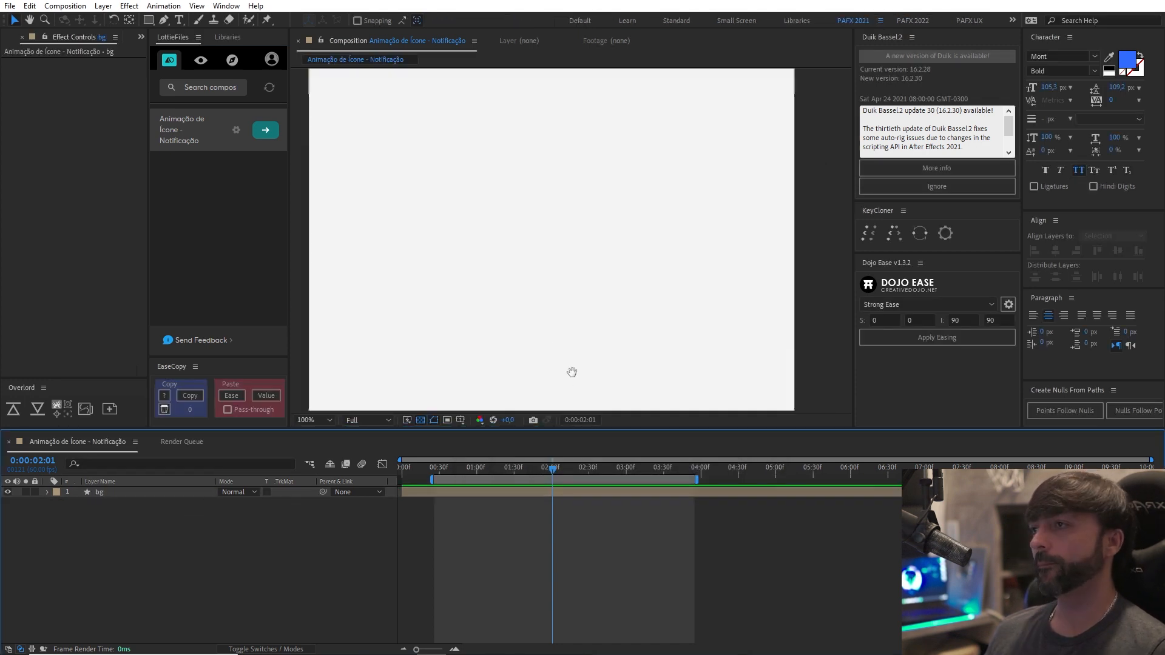
pyautogui.moveTo(559, 341); pyautogui.dragTo(579, 323)
pyautogui.scroll(-1, 573, 336)
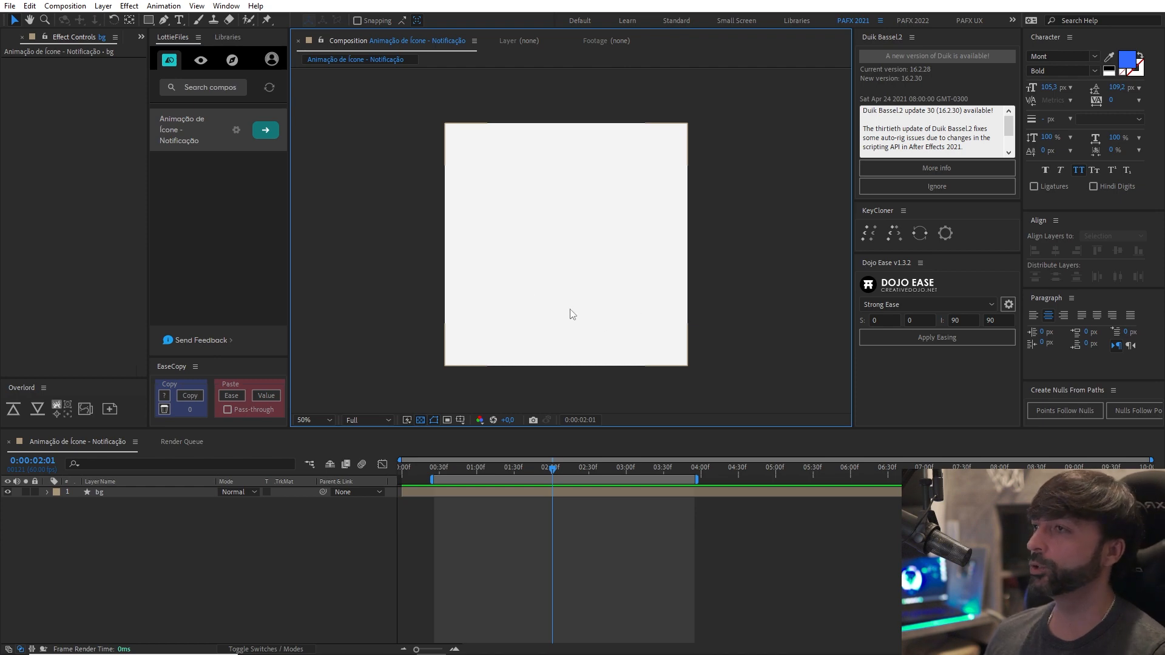
# Switch to Illustrator, select all the bell shapes and push them into the After Effects composition with Overlord.
pyautogui.hotkey('alt', 'Tab')
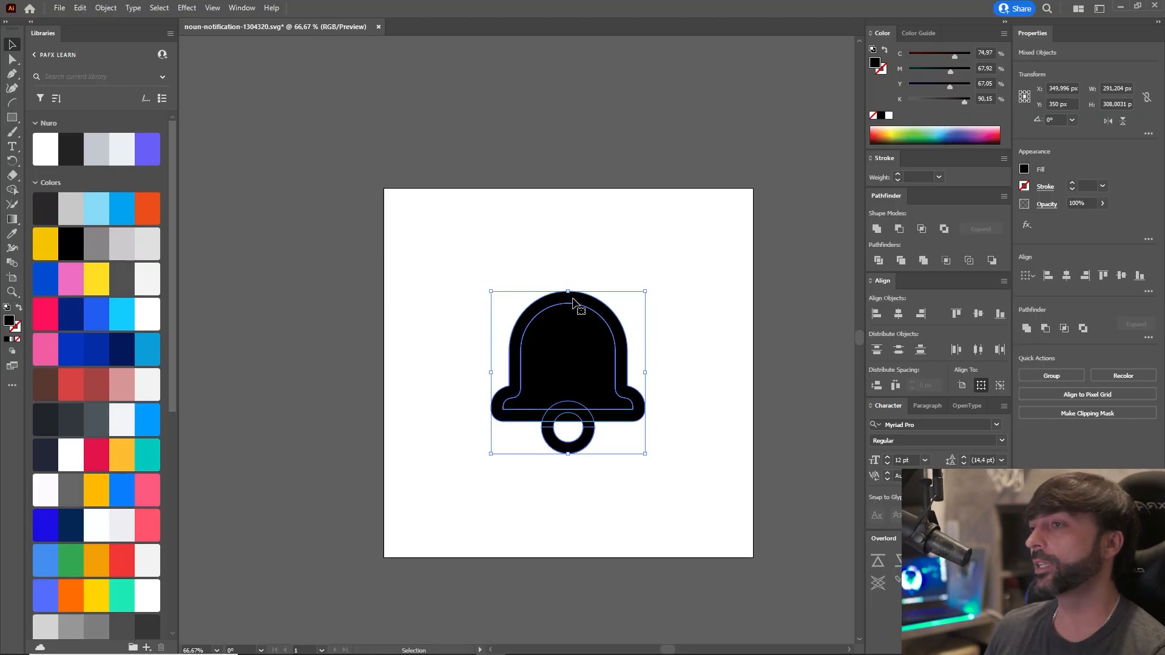
pyautogui.moveTo(425, 256); pyautogui.dragTo(687, 503)
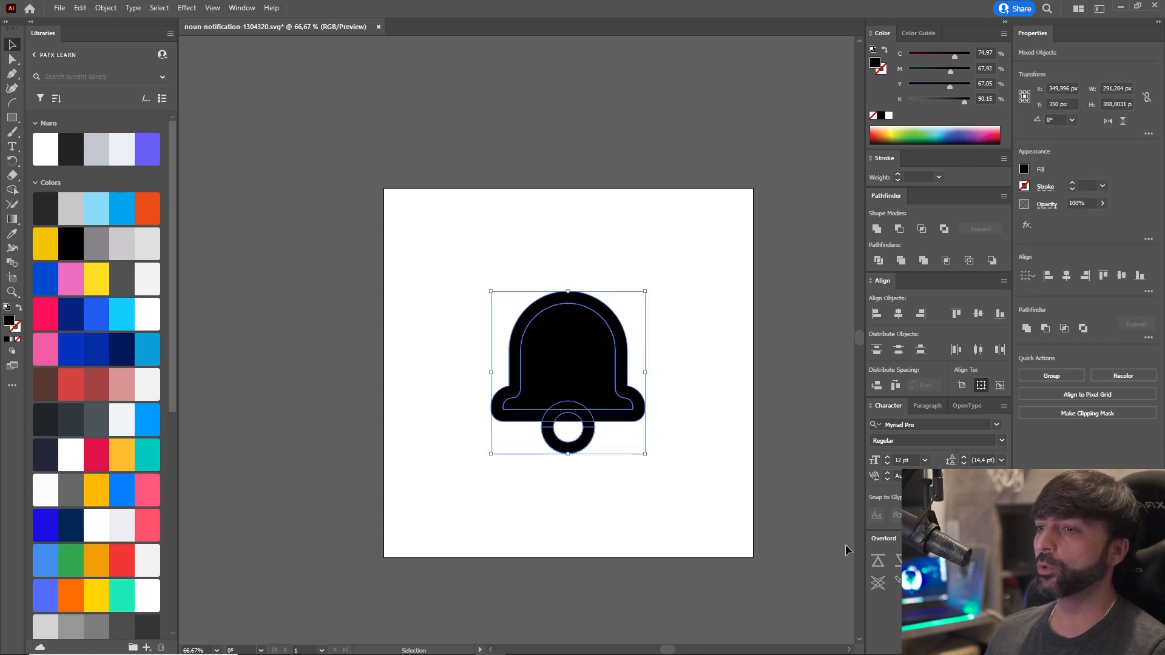
pyautogui.click(880, 566)
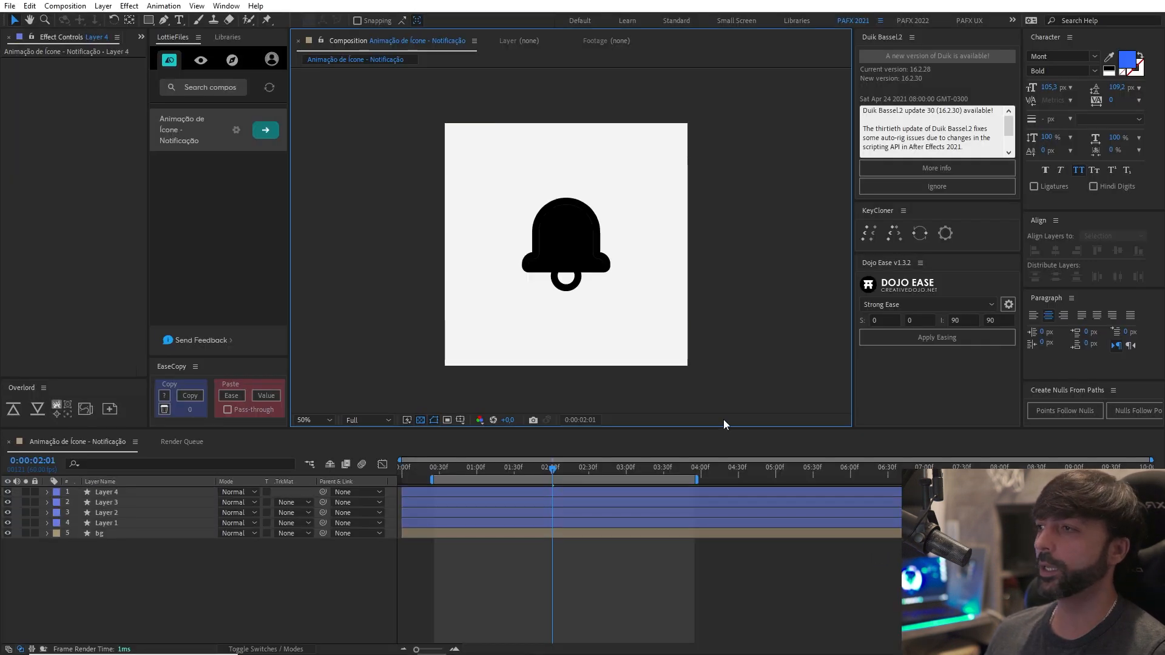
pyautogui.click(269, 553)
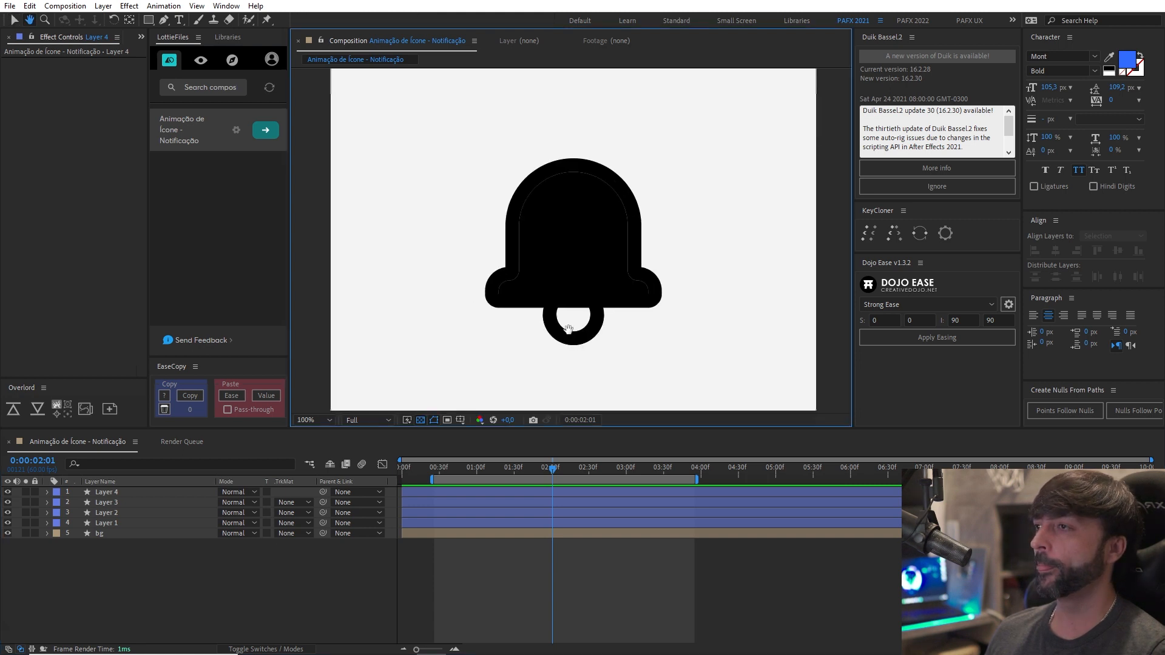
# Test-move the imported bell outline away from the icon in the composition and undo the move.
pyautogui.moveTo(552, 213); pyautogui.dragTo(449, 242)
pyautogui.hotkey('ctrl', 'z')
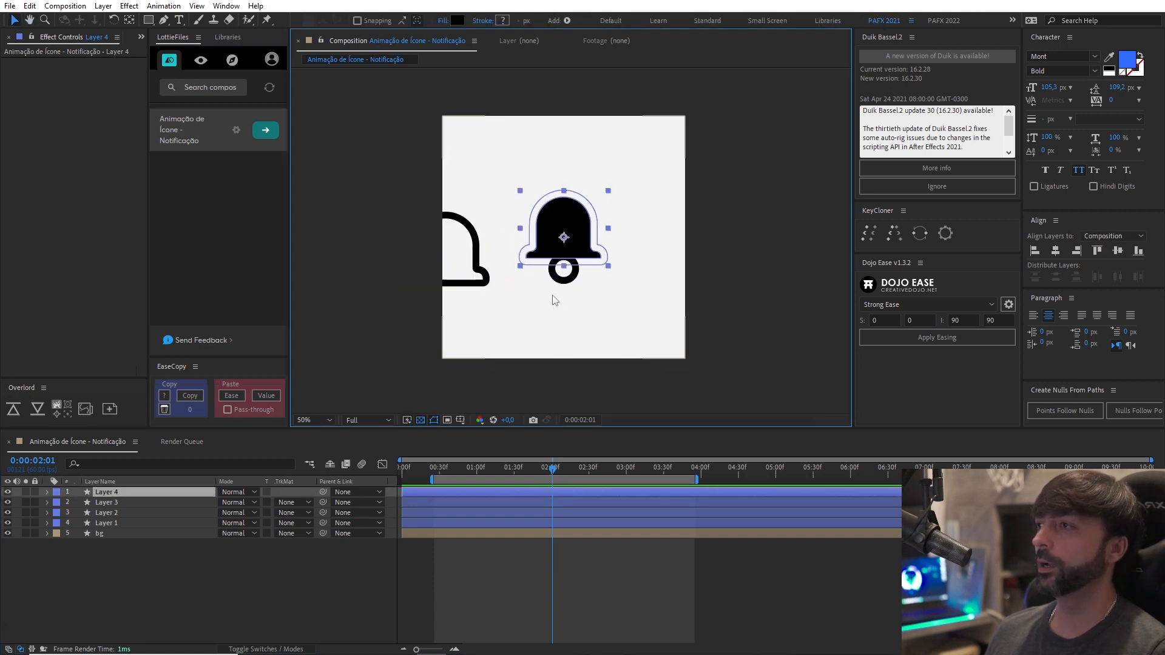
pyautogui.scroll(1, 564, 301)
pyautogui.scroll(-1, 586, 303)
pyautogui.moveTo(580, 304)
pyautogui.mouseDown()
pyautogui.moveTo(586, 296)
pyautogui.moveTo(586, 317)
pyautogui.mouseUp()
pyautogui.press('v')
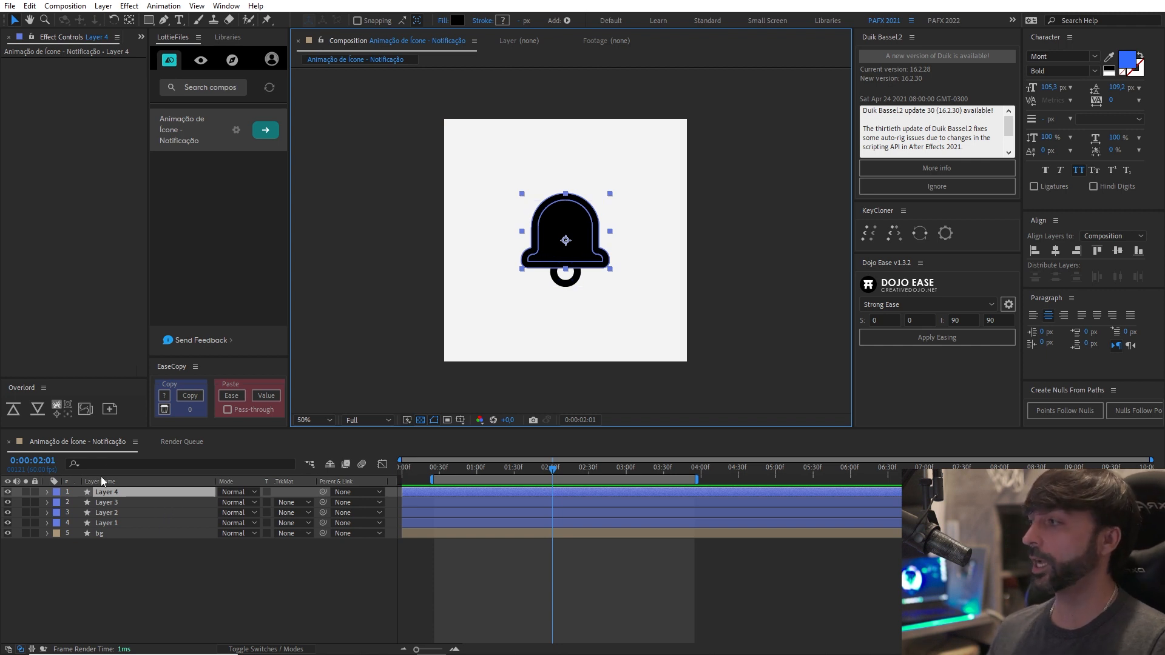
# Examine the imported layers one by one to identify which part of the bell each contains.
pyautogui.click(140, 504)
pyautogui.click(148, 514)
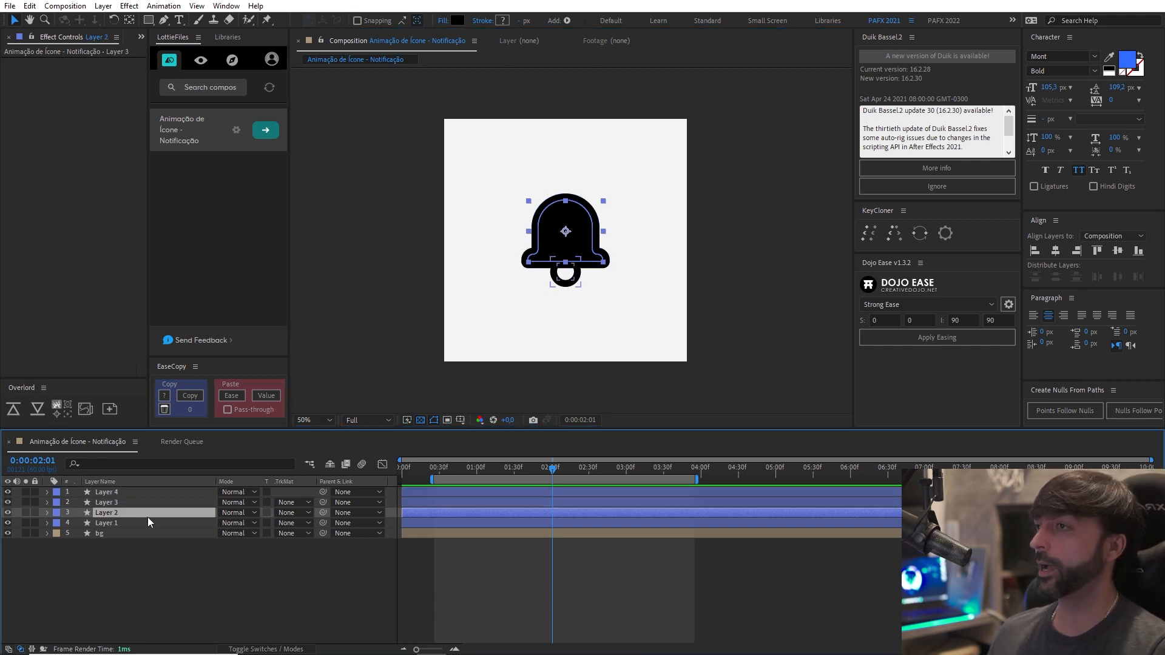
pyautogui.click(145, 524)
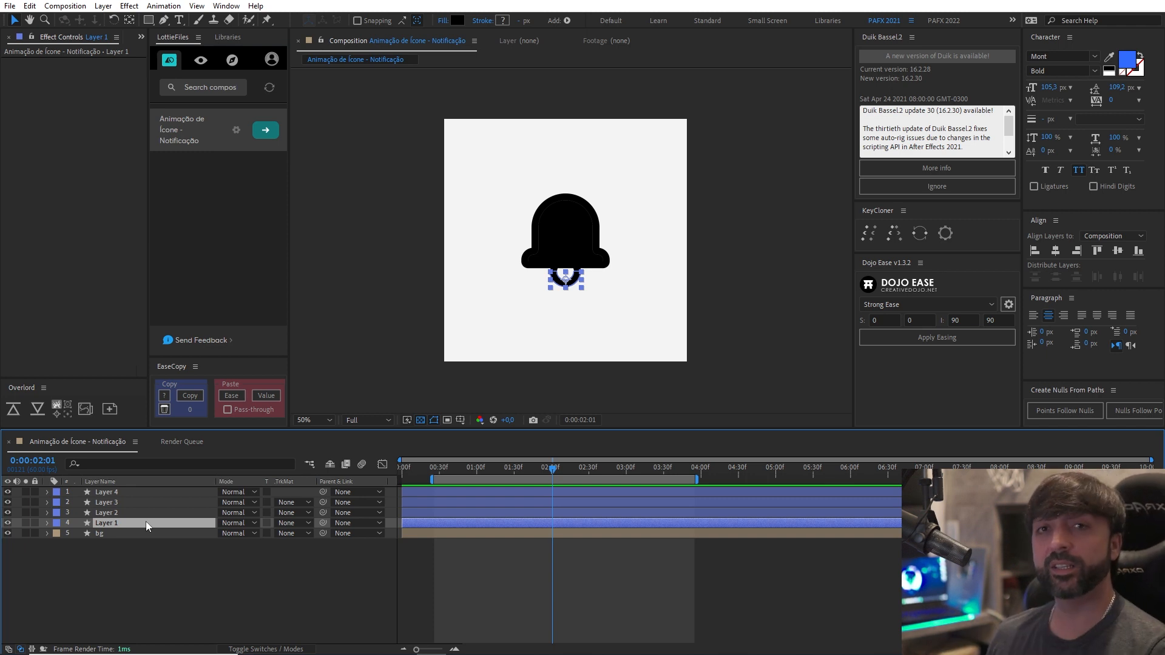
pyautogui.click(148, 515)
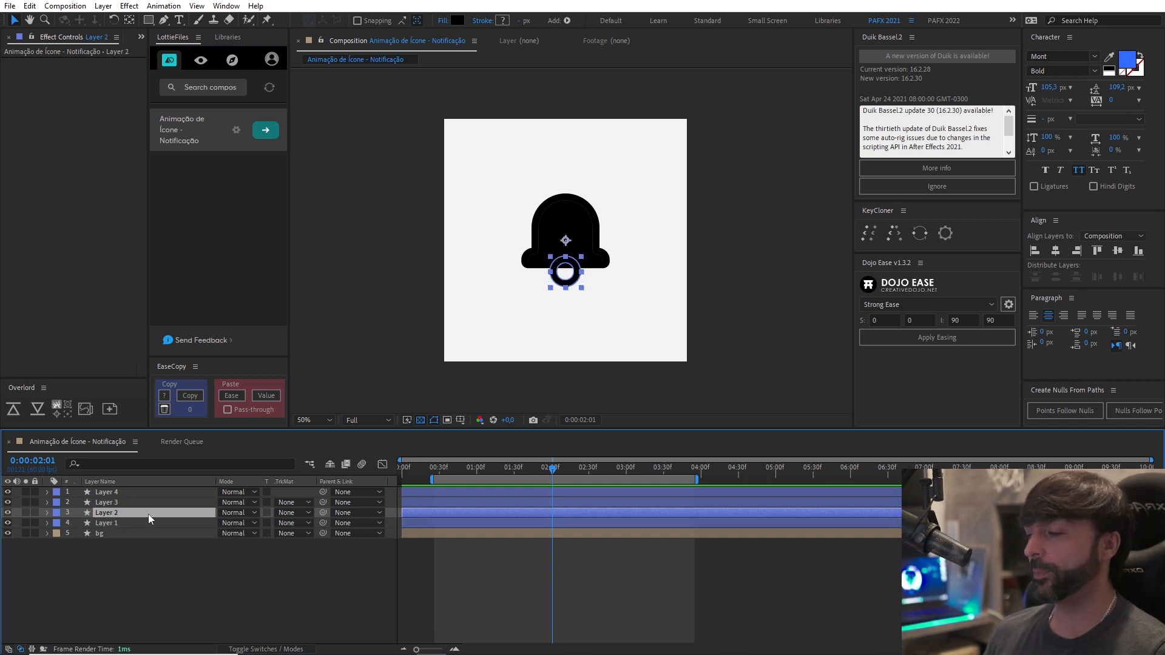
pyautogui.click(151, 522)
pyautogui.scroll(4, 465, 307)
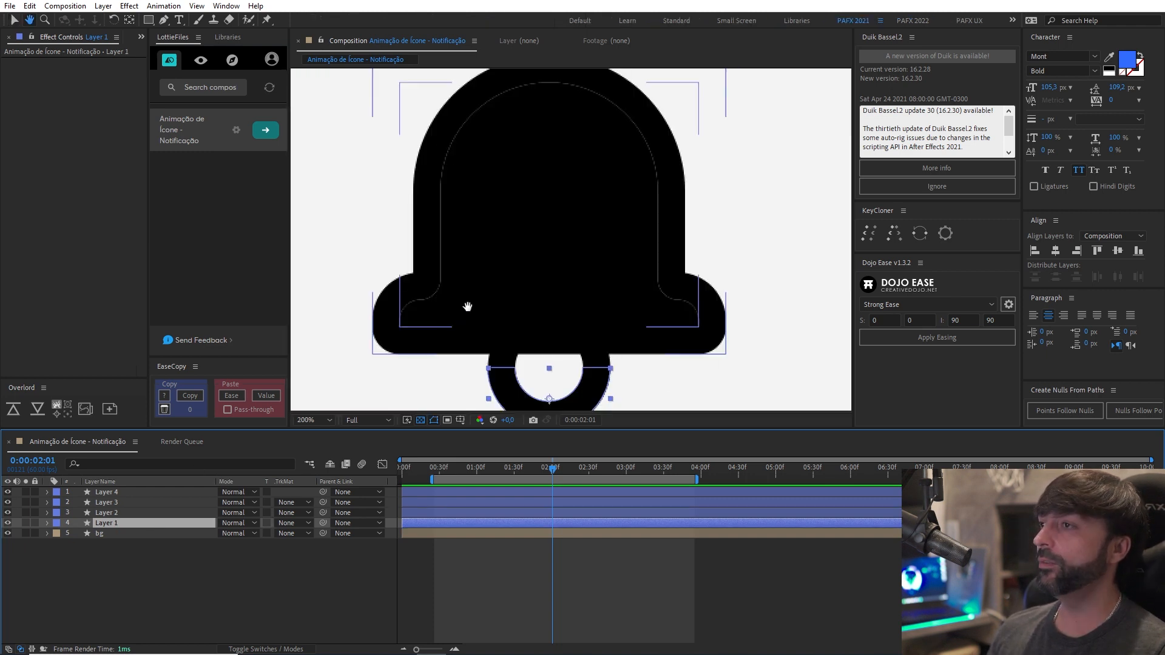
pyautogui.scroll(-2, 491, 291)
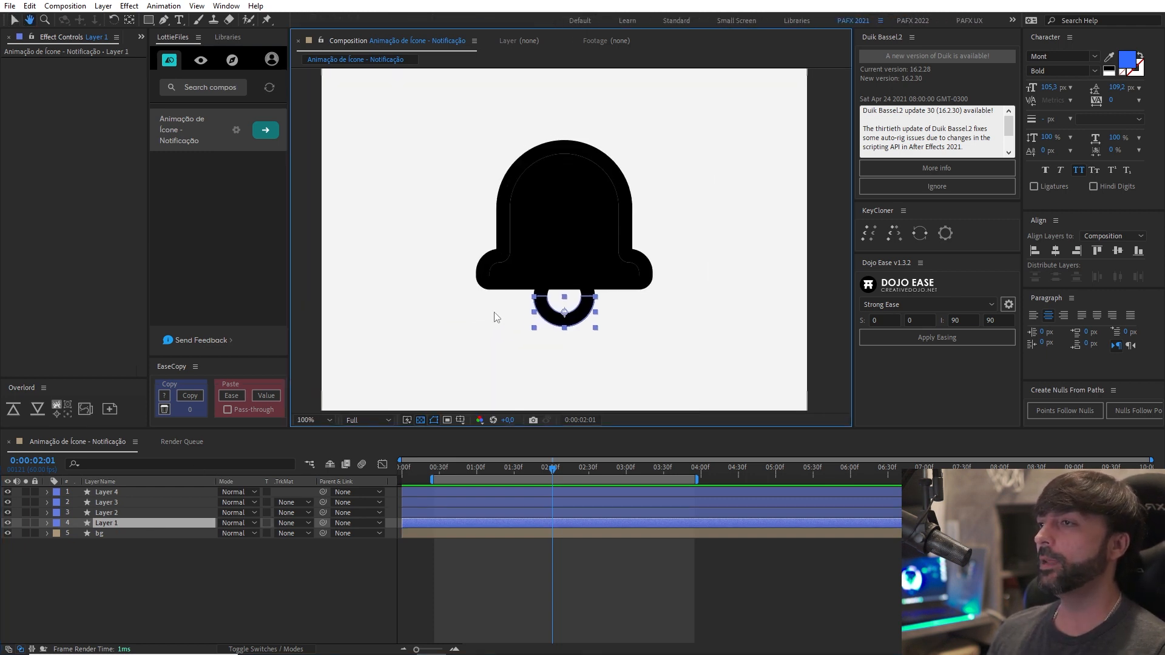
pyautogui.click(122, 512)
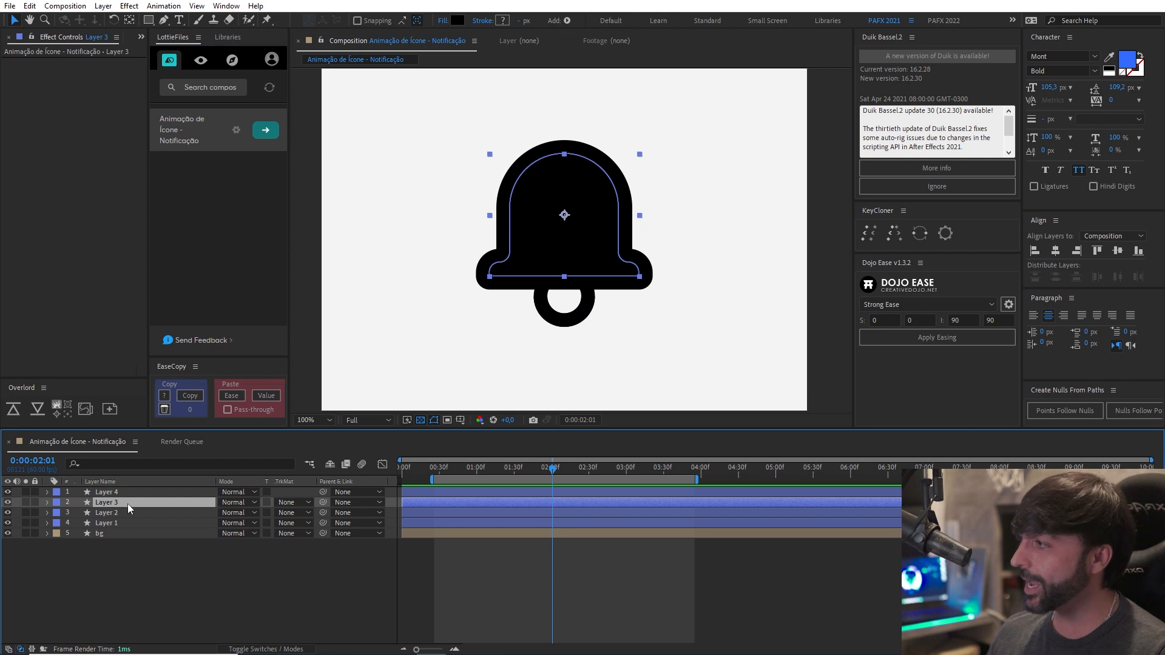
pyautogui.click(113, 492)
pyautogui.click(118, 531)
# Test-move the half-ring clapper on Layer 1 away from the bell and undo the move.
pyautogui.click(123, 523)
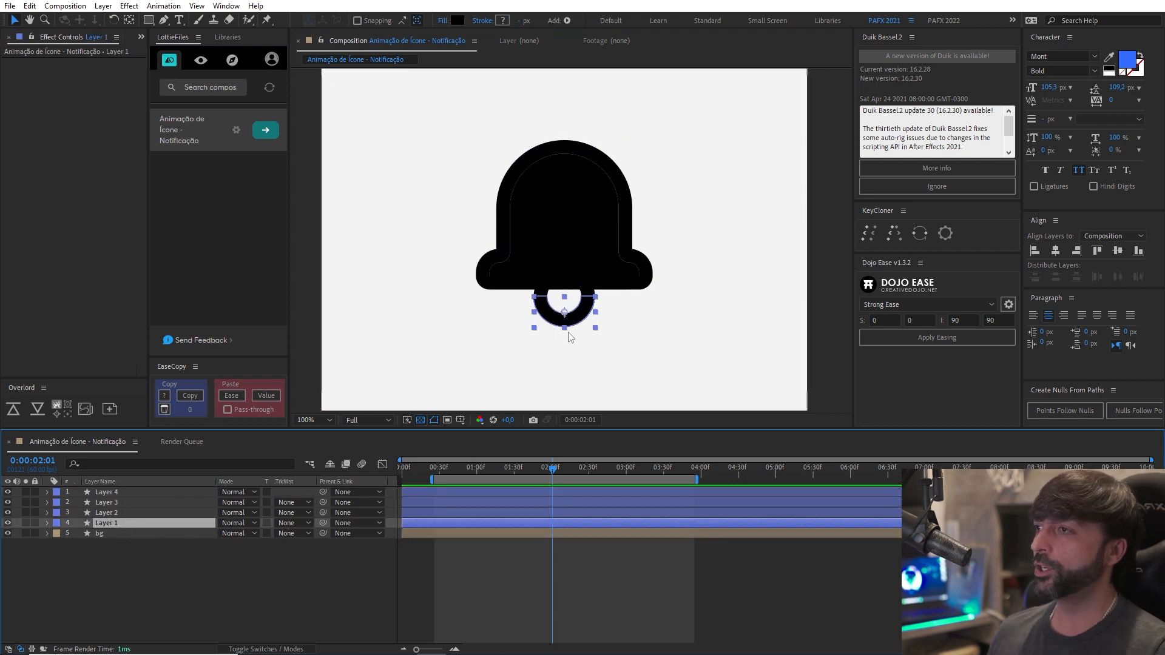
pyautogui.moveTo(575, 319); pyautogui.dragTo(618, 362)
pyautogui.hotkey('ctrl', 'z')
# Rename Layer 1, the half-ring clapper, as "Pendulo - REF".
pyautogui.click(146, 526)
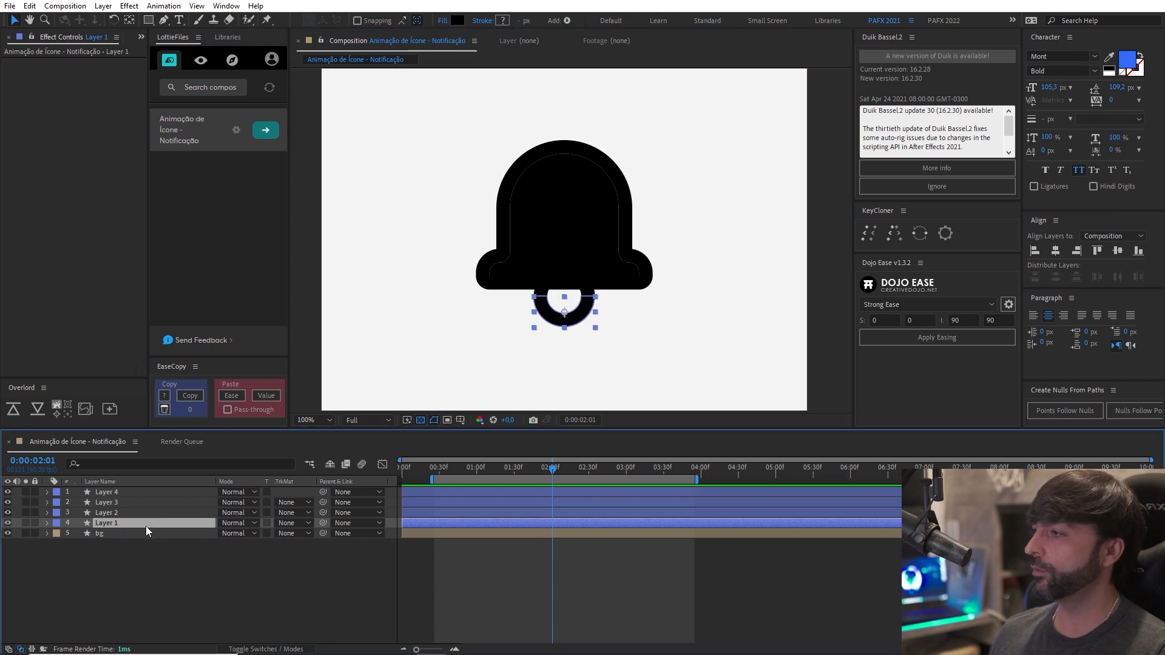
pyautogui.press('Return')
pyautogui.write('Pendulo - REF')
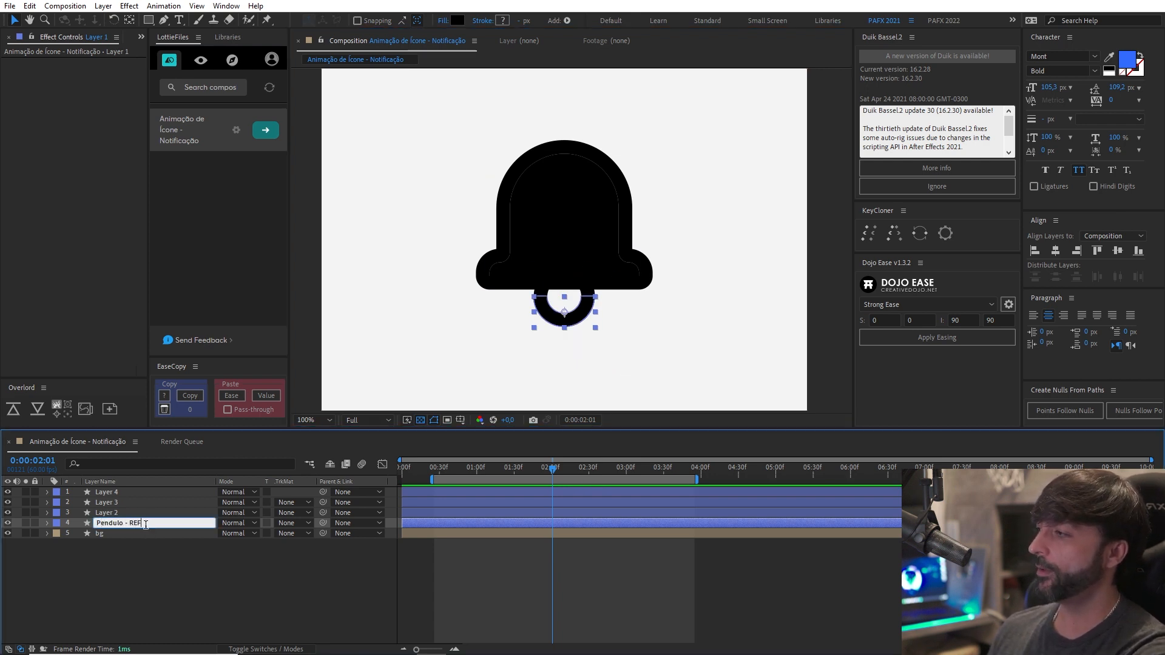
pyautogui.press('Return')
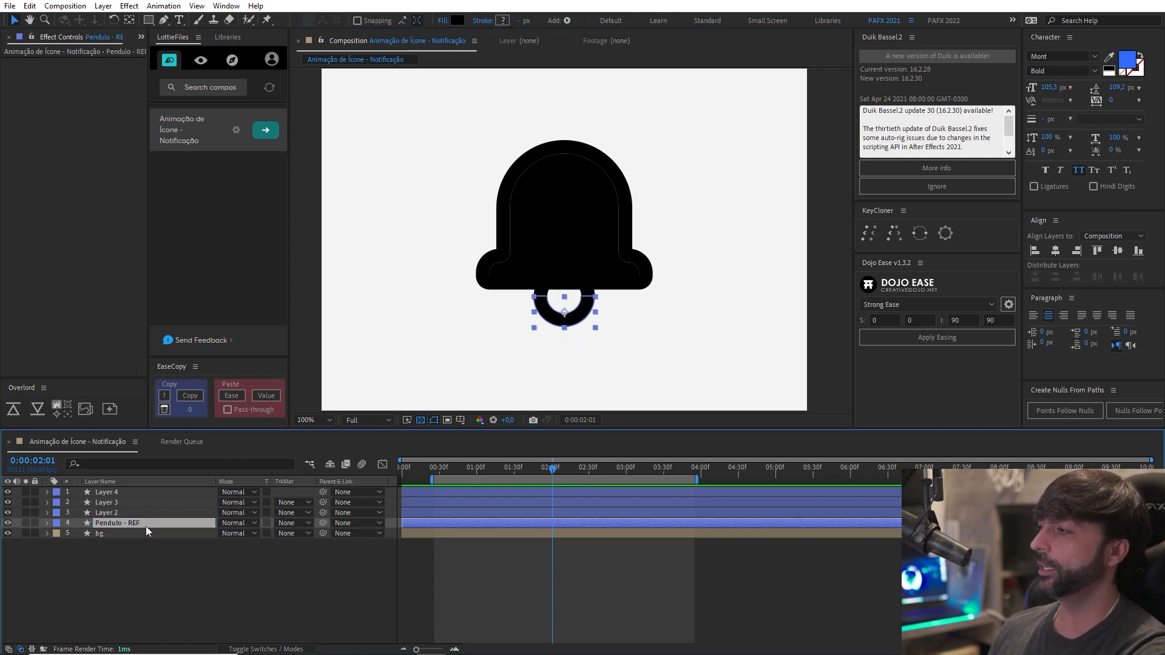
# Rename Layer 2, the full-ring clapper, as "Pendulo".
pyautogui.click(128, 515)
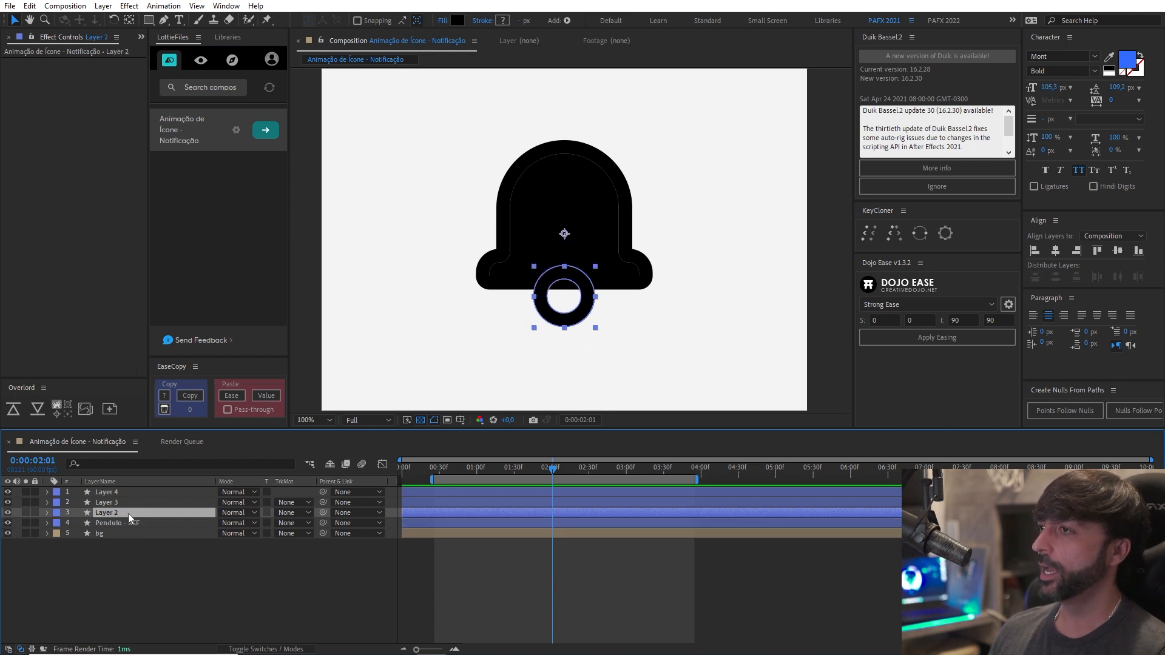
pyautogui.press('Return')
pyautogui.write('P')
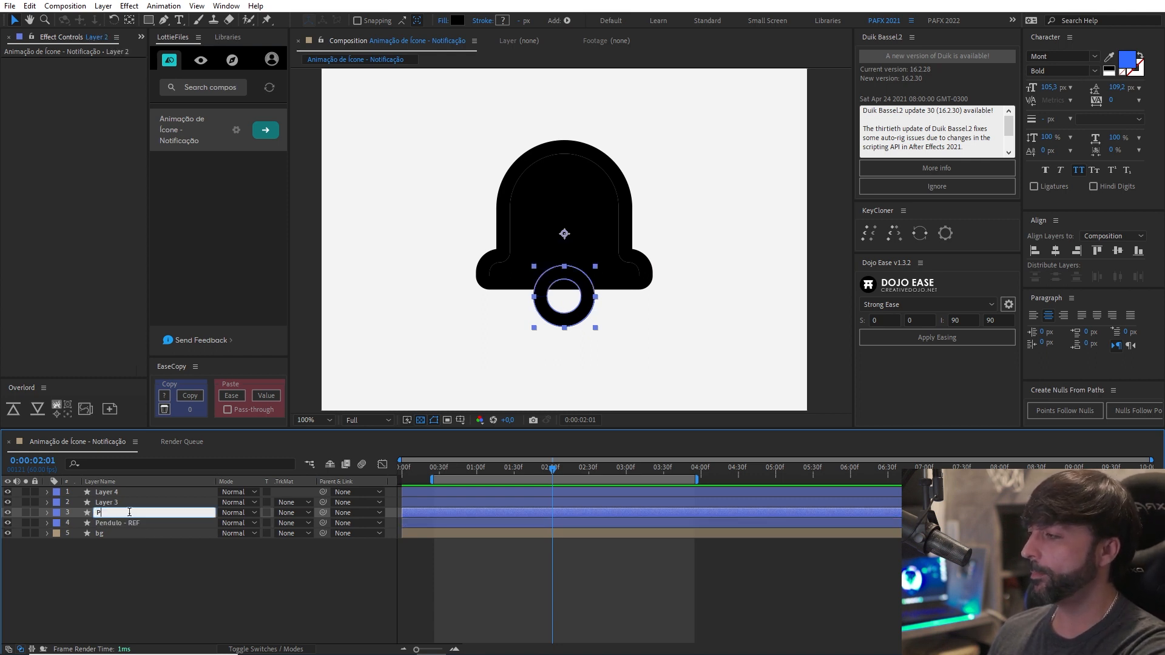
pyautogui.write('endulo')
pyautogui.press('Return')
# Rename Layer 3, the inner bell shape, as "Sino Fill", then test-move it away from the bell and undo the move.
pyautogui.hotkey('ctrl', 'Up')
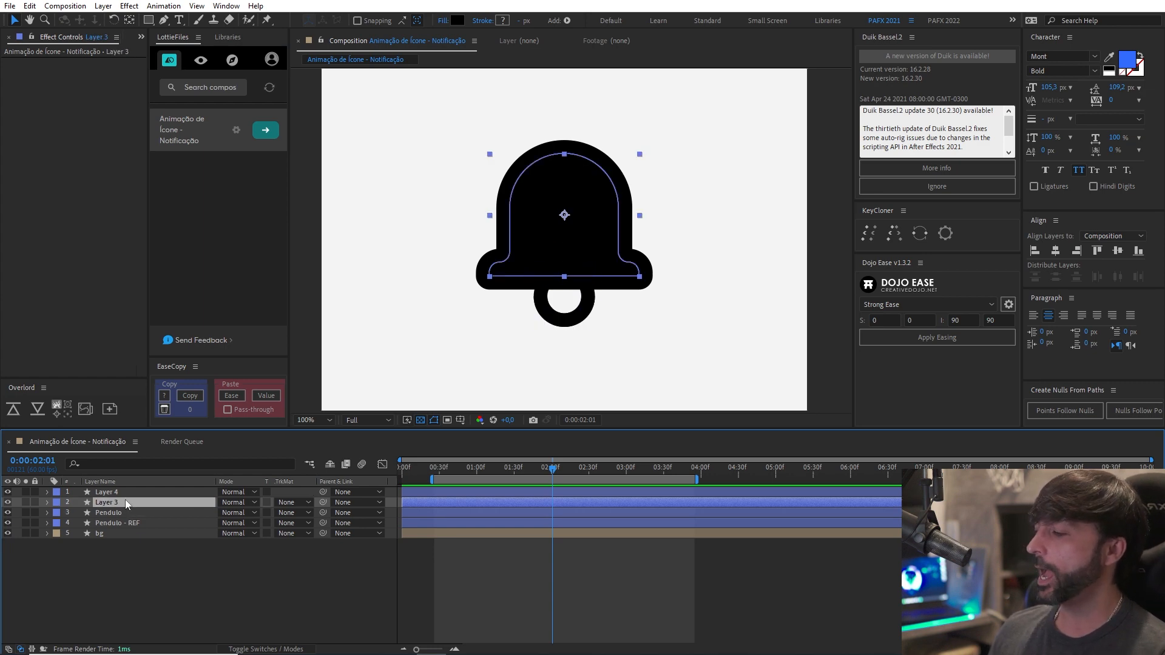
pyautogui.press('Return')
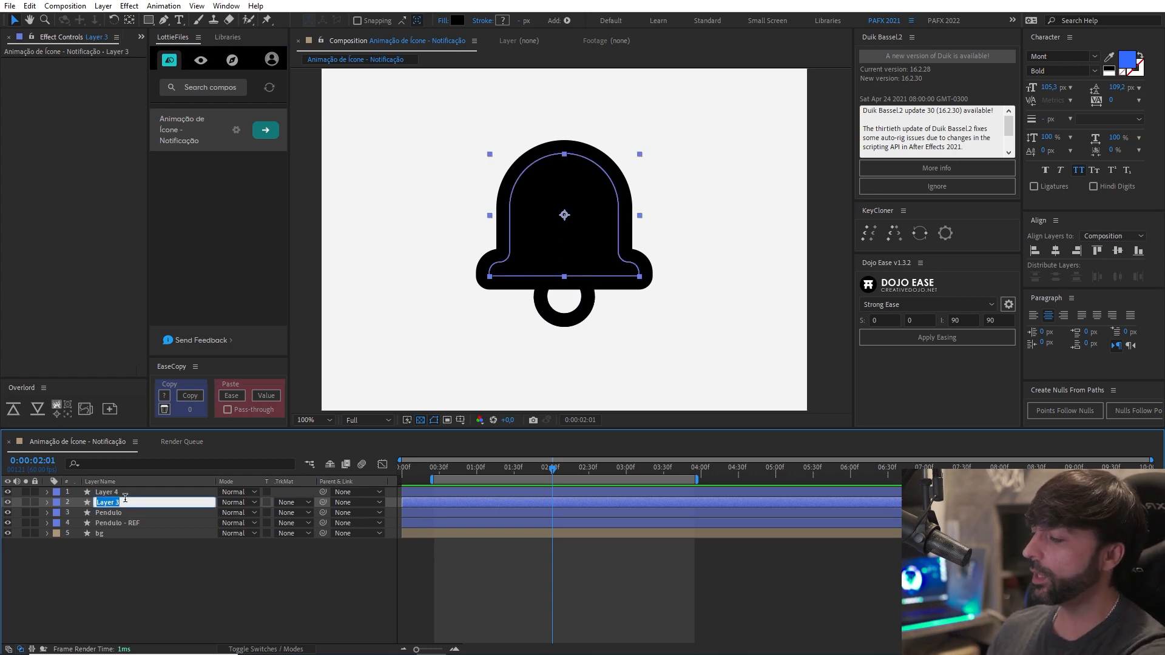
pyautogui.write('Sino Fill')
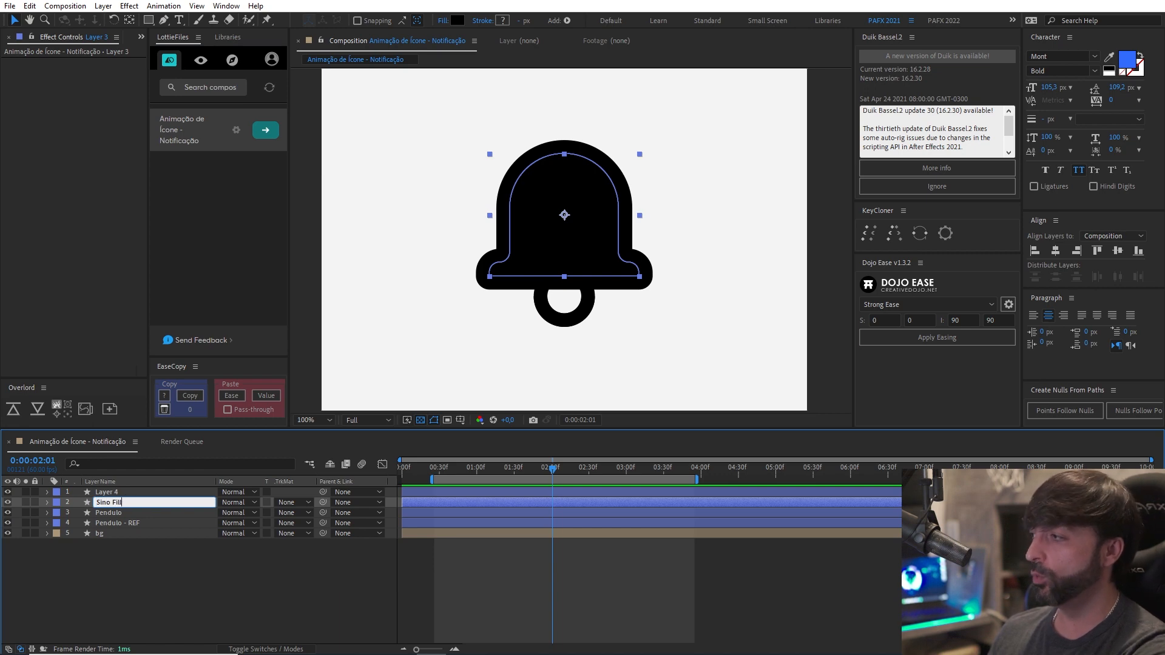
pyautogui.press('Return')
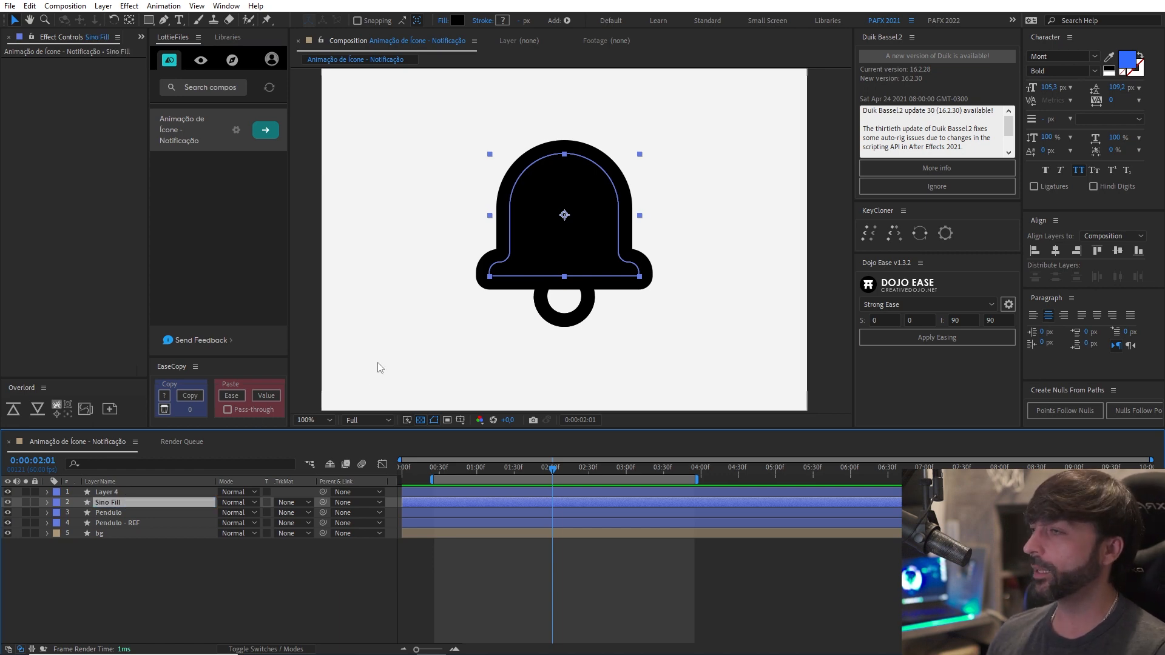
pyautogui.moveTo(546, 231); pyautogui.dragTo(379, 177)
pyautogui.hotkey('ctrl', 'z')
# Rename Layer 4, the bell outline, as "Sino Stroke".
pyautogui.click(144, 494)
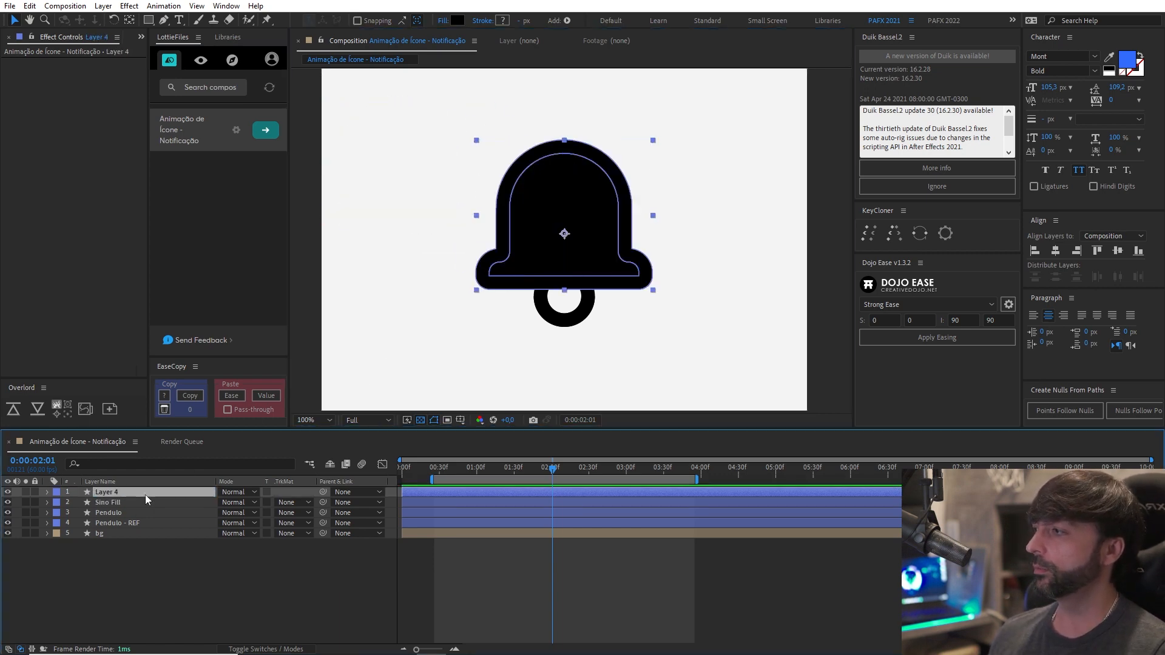
pyautogui.press('Return')
pyautogui.write('Sino')
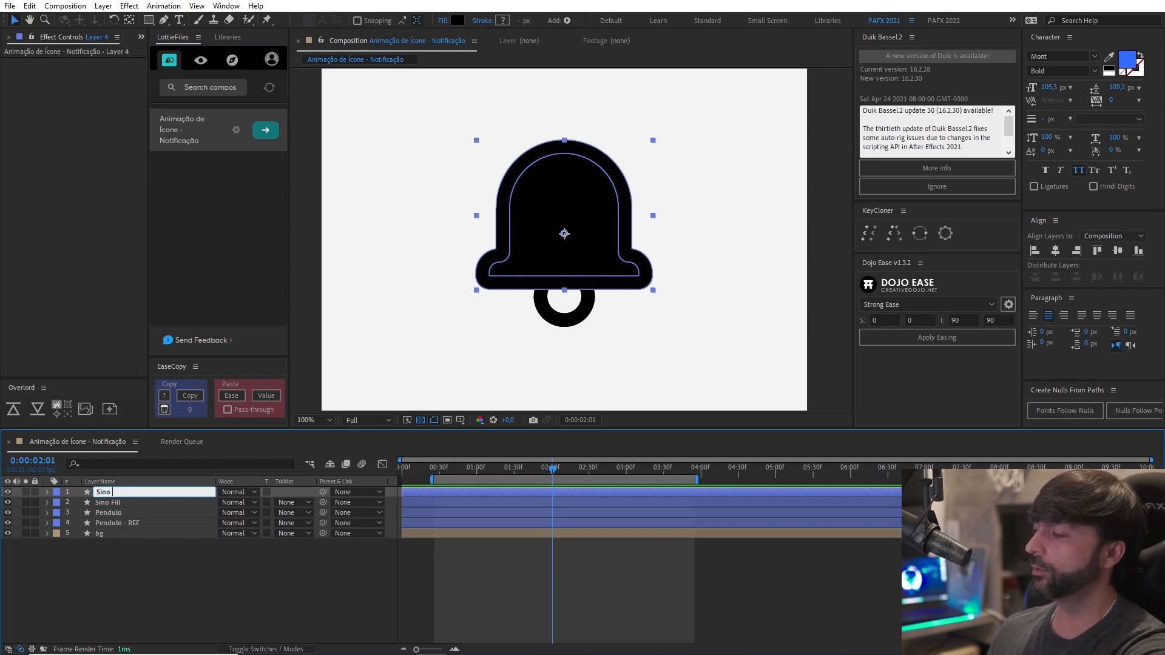
pyautogui.write(' Stroke')
pyautogui.press('Return')
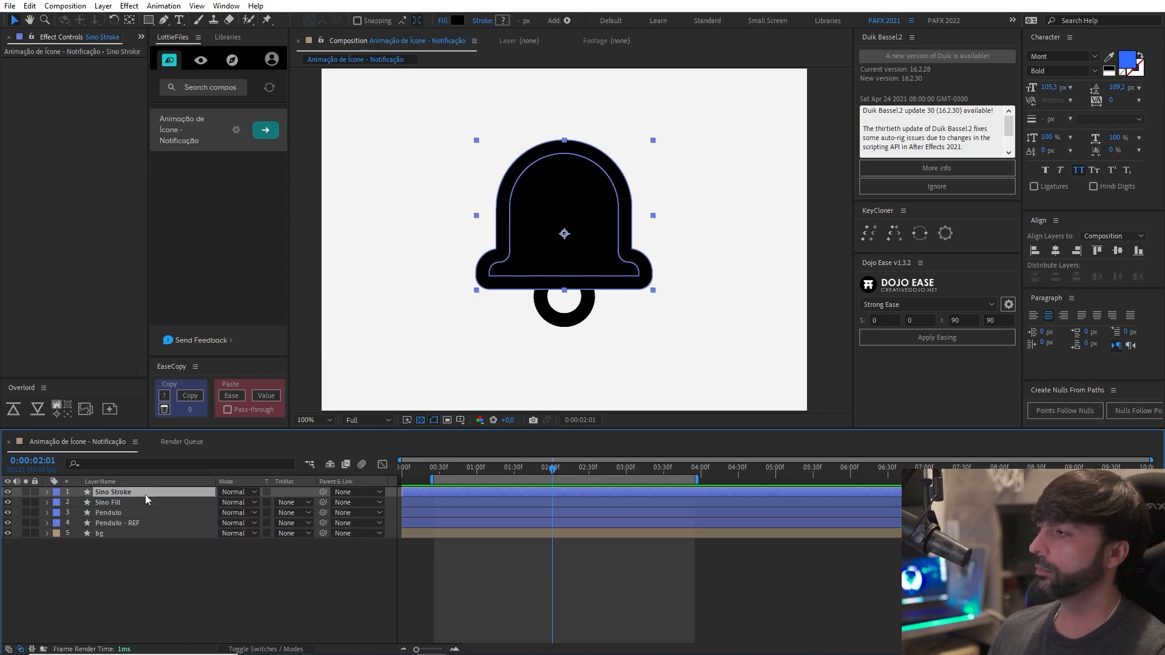
# Rename the topmost layer, the bell outline, as "Sino Principal".
pyautogui.press('Return')
pyautogui.write('Sino')
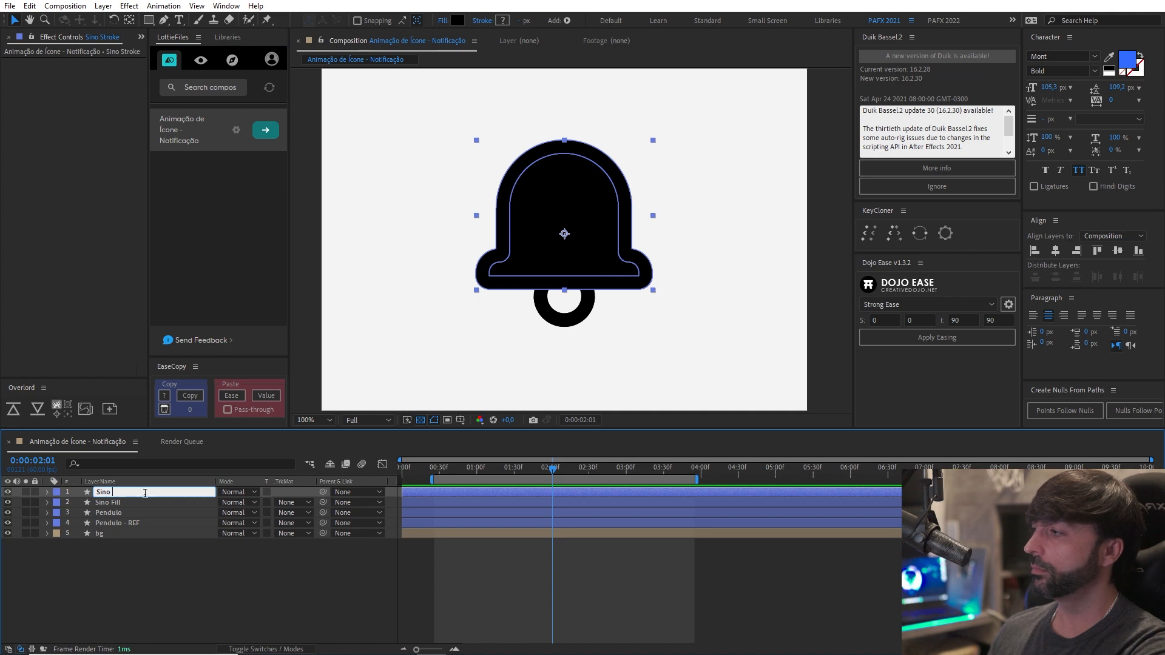
pyautogui.write(' Principal')
pyautogui.press('Return')
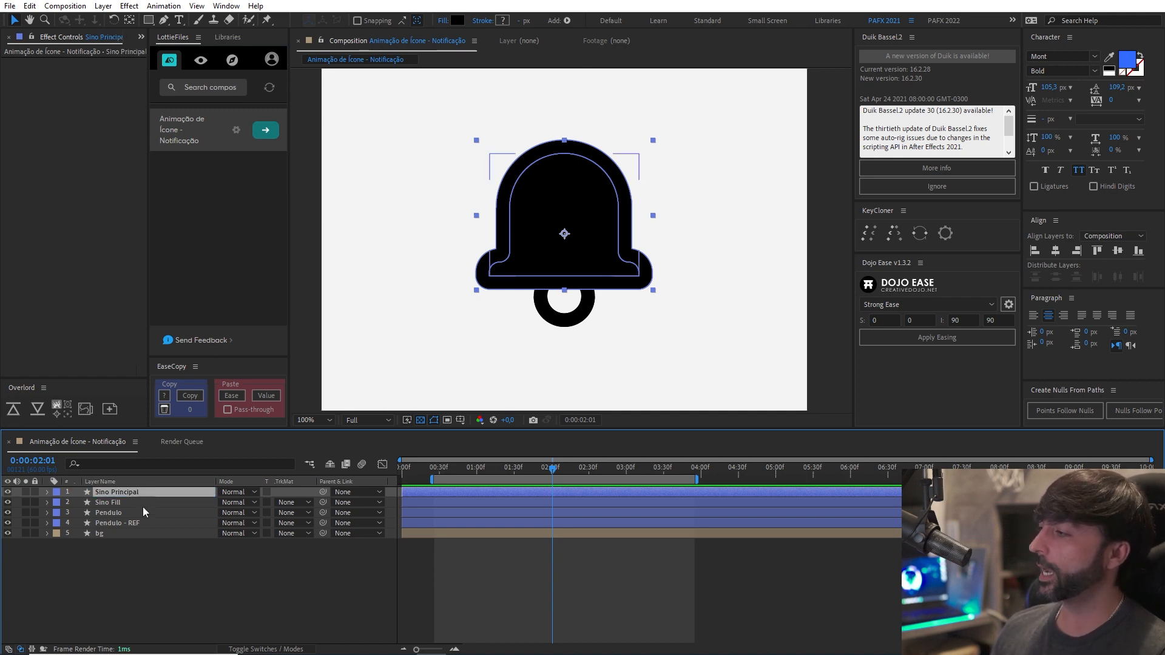
# Set the label colour of the Sino Principal, Sino Fill and Pendulo layers to Yellow.
pyautogui.keyDown('shift'); pyautogui.click(119, 514); pyautogui.keyUp('shift')
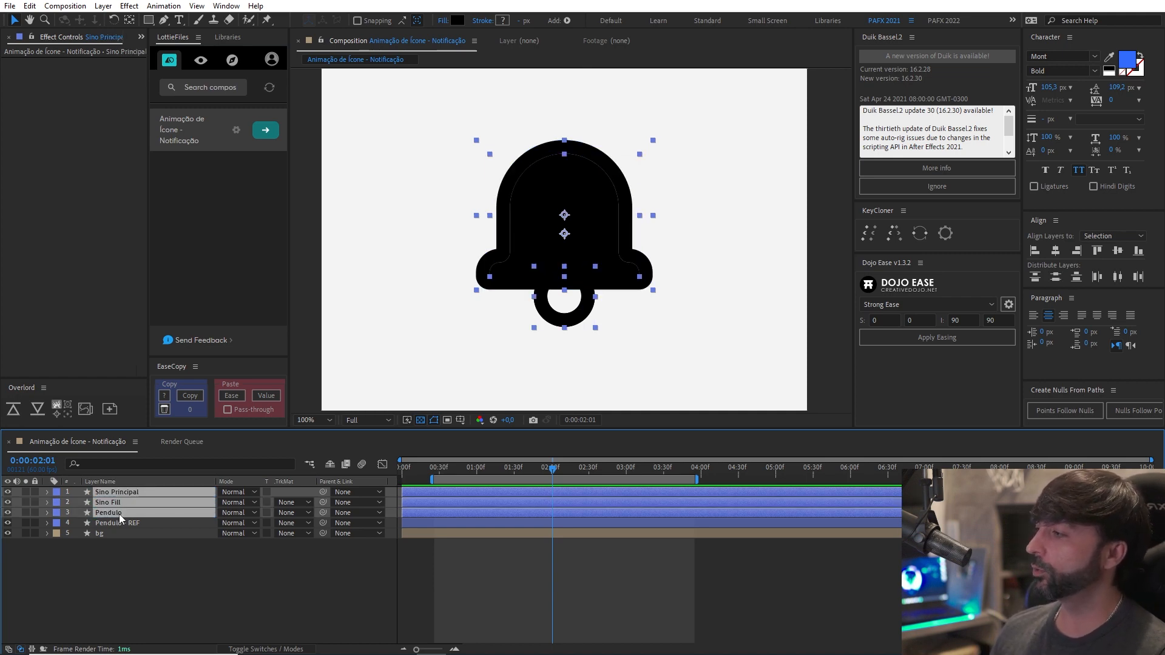
pyautogui.click(56, 513)
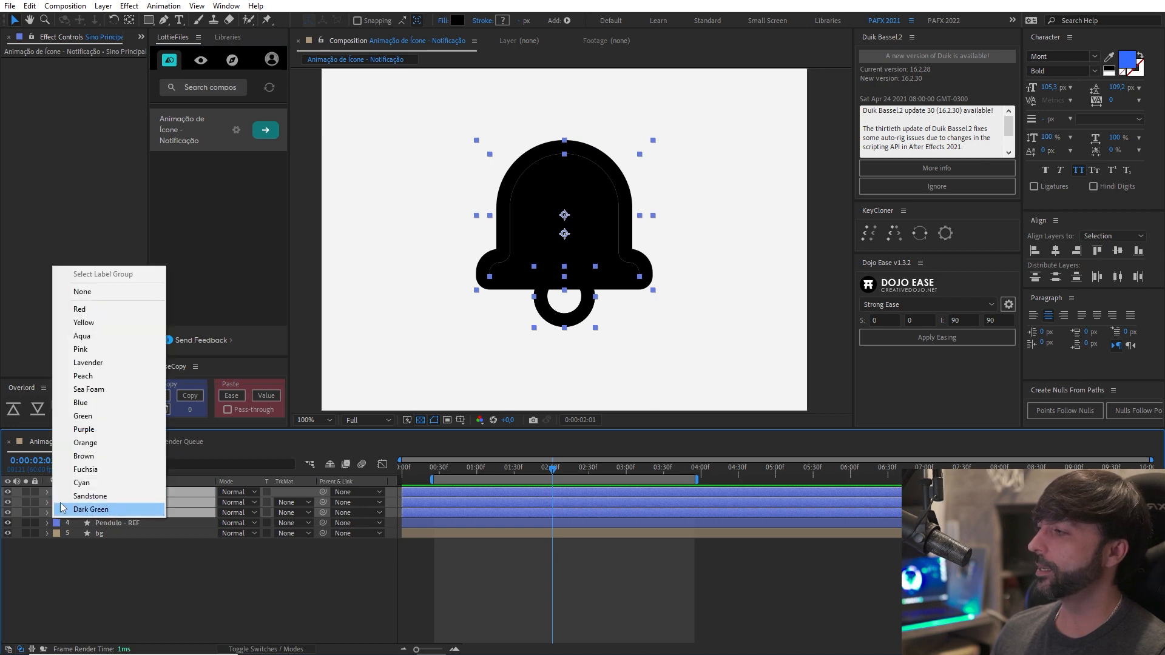
pyautogui.click(116, 324)
pyautogui.click(237, 569)
# Return the playhead to the start of the composition and hide the Sino Fill layer.
pyautogui.scroll(-1, 541, 300)
pyautogui.scroll(1, 541, 301)
pyautogui.moveTo(529, 314); pyautogui.dragTo(568, 305)
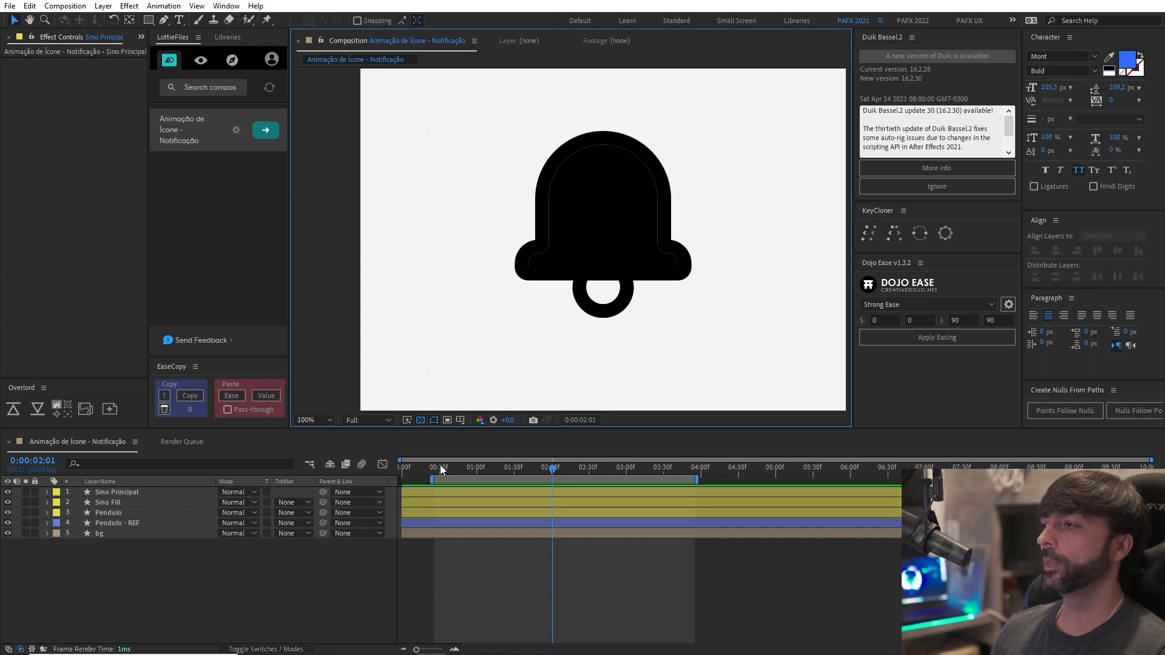
pyautogui.press('Home')
pyautogui.moveTo(664, 314); pyautogui.dragTo(667, 316)
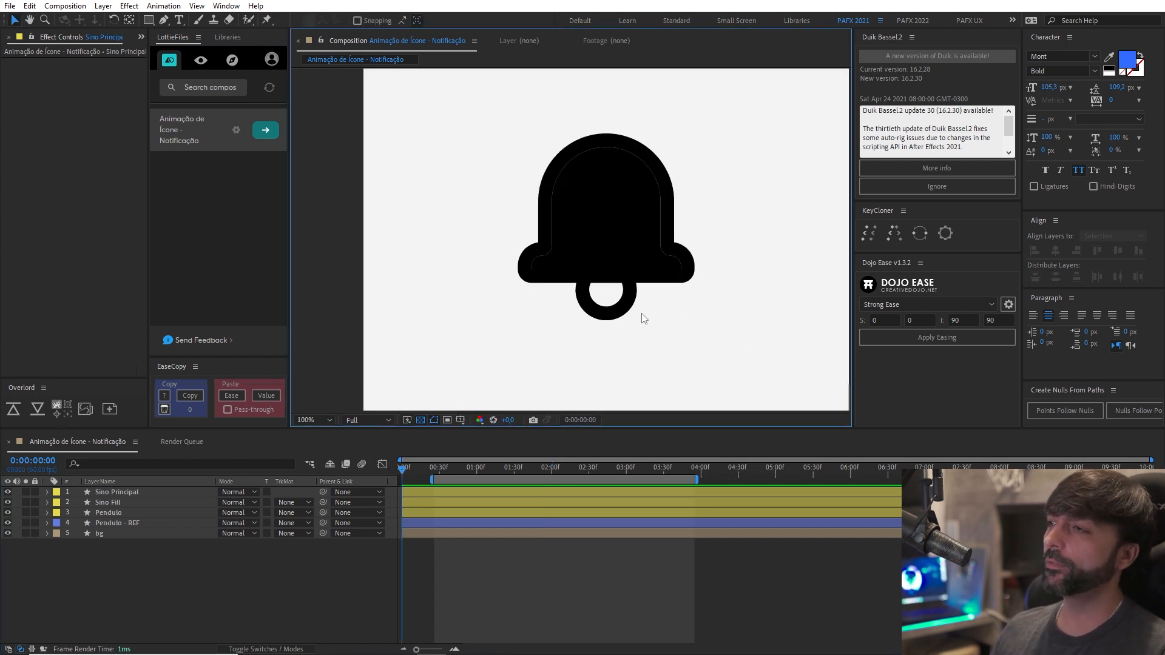
pyautogui.click(604, 307)
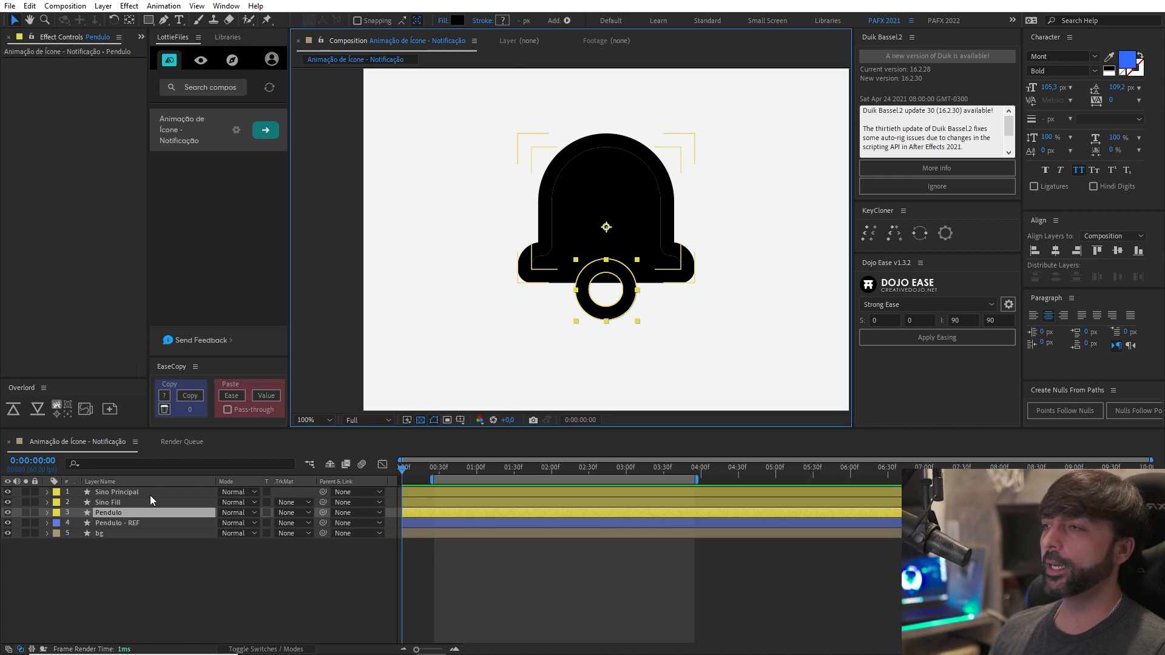
pyautogui.click(8, 523)
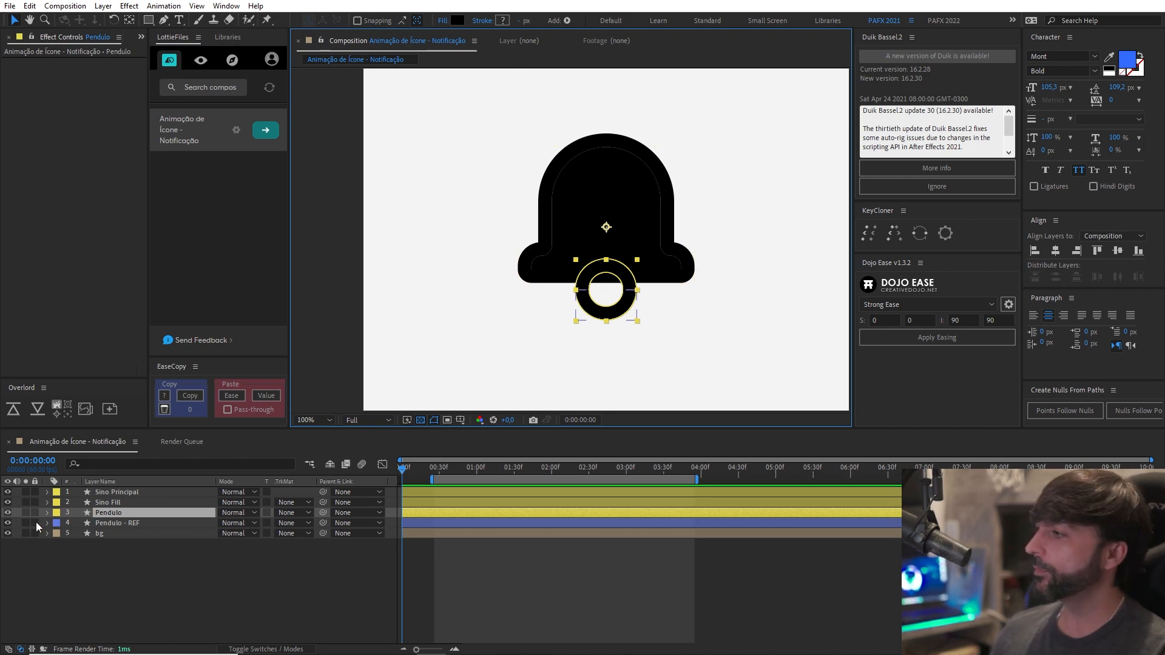
pyautogui.click(8, 503)
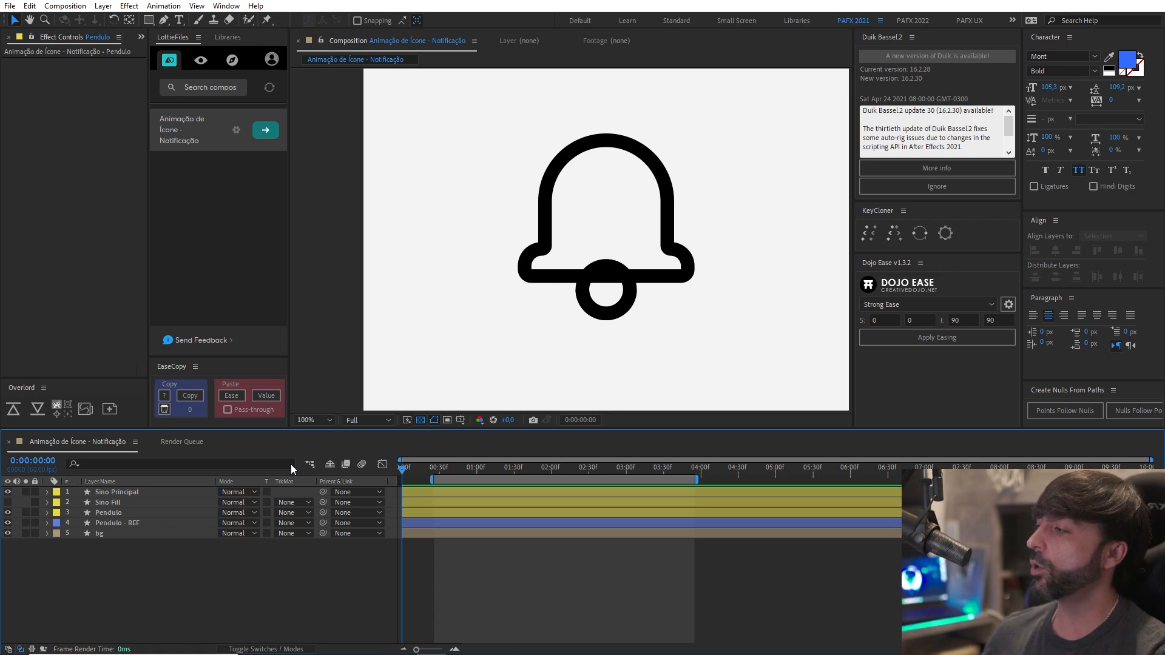
# Set the start of the work area to 0:00:01:00 and move the playhead to 0:00:01:48.
pyautogui.click(460, 469)
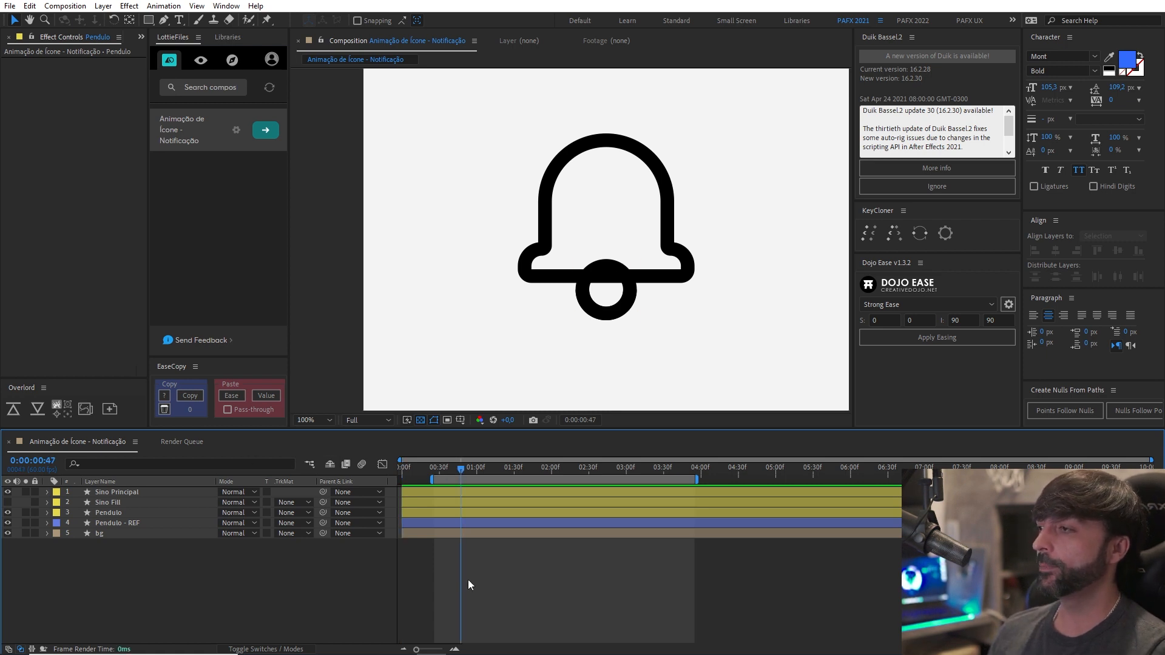
pyautogui.click(477, 470)
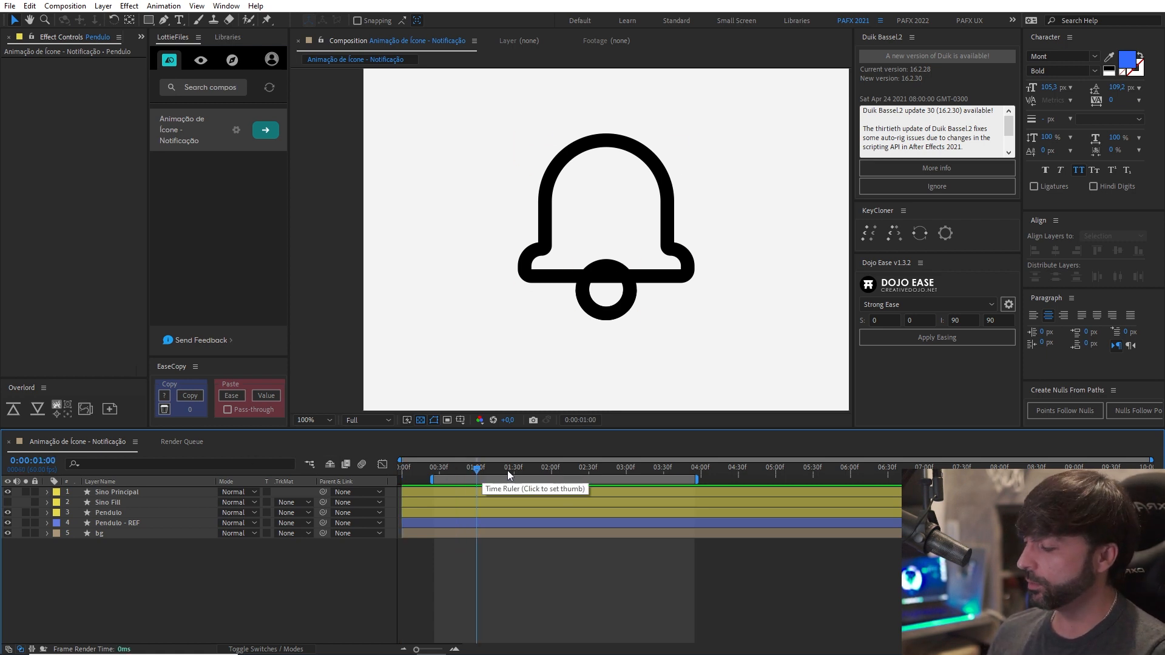
pyautogui.press('b')
pyautogui.moveTo(432, 472); pyautogui.dragTo(490, 476)
pyautogui.click(537, 475)
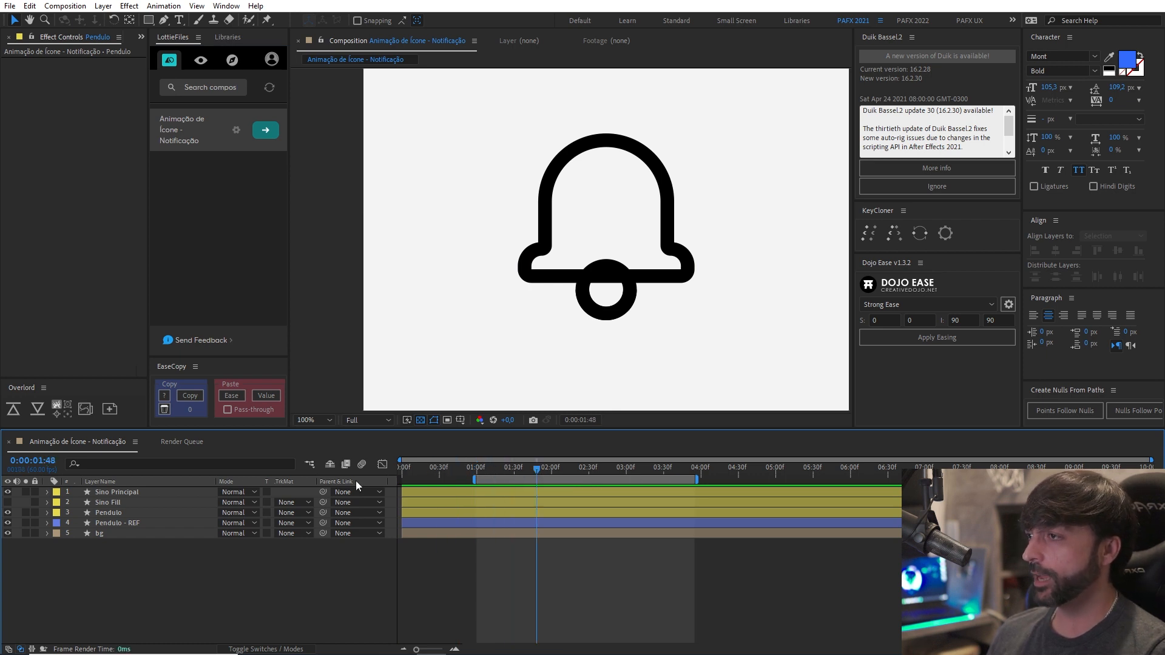
# Move the anchor point of the Sino Principal layer to the top centre of the bell outline.
pyautogui.click(121, 492)
pyautogui.moveTo(632, 259); pyautogui.dragTo(643, 310)
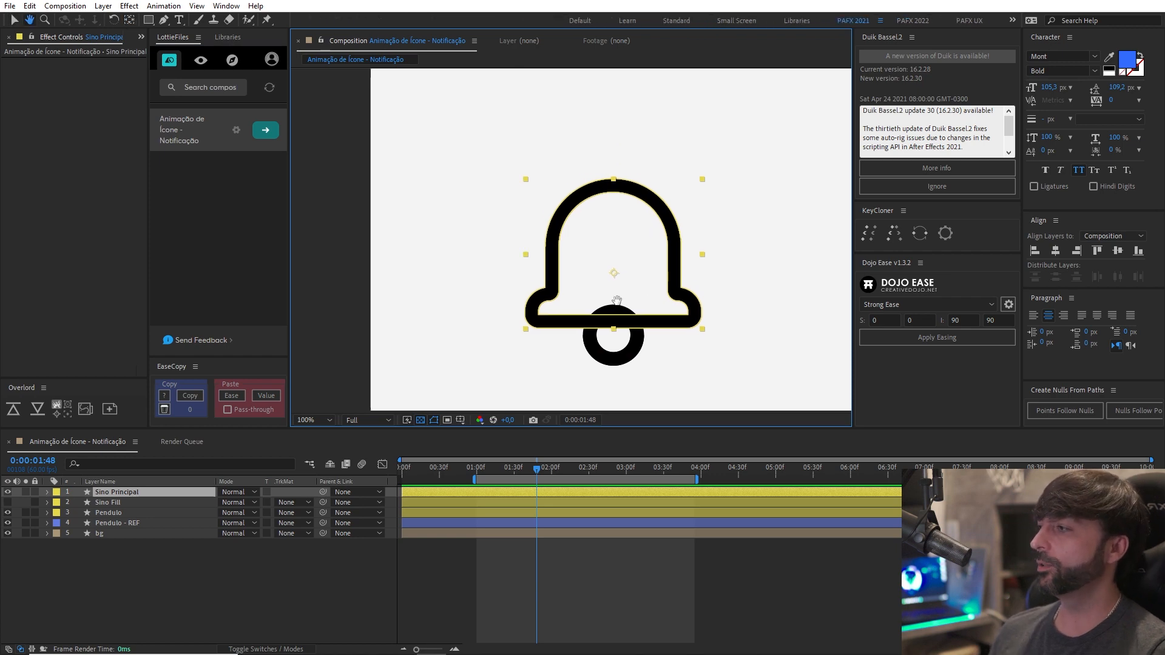
pyautogui.scroll(2, 613, 304)
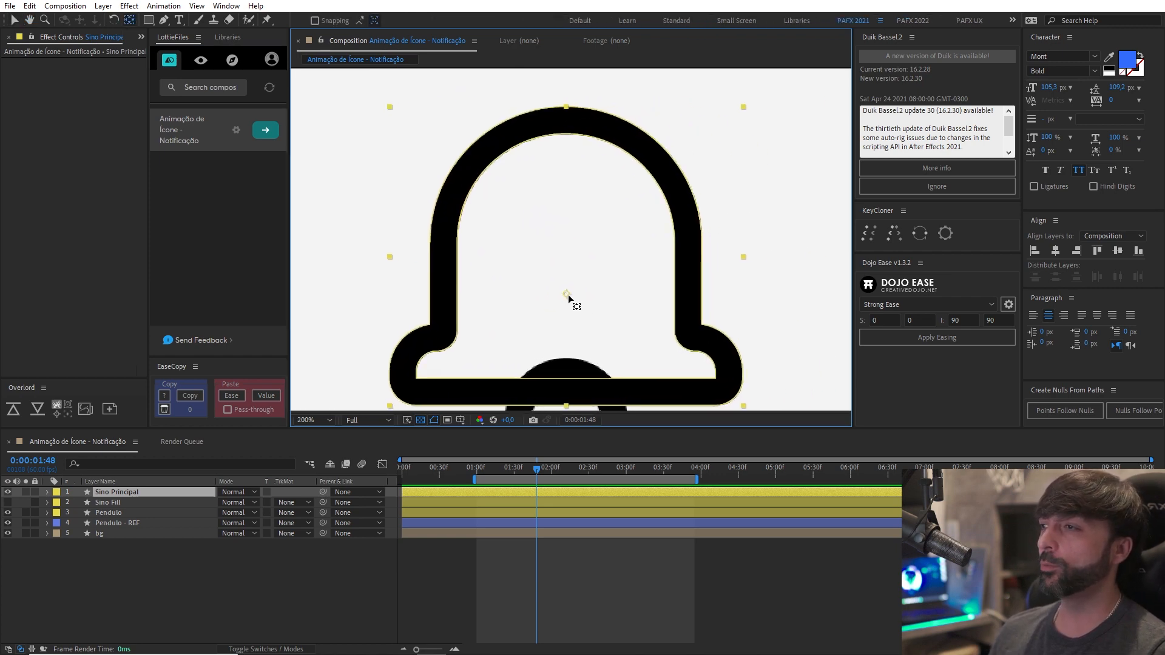
pyautogui.moveTo(569, 297); pyautogui.dragTo(567, 115)
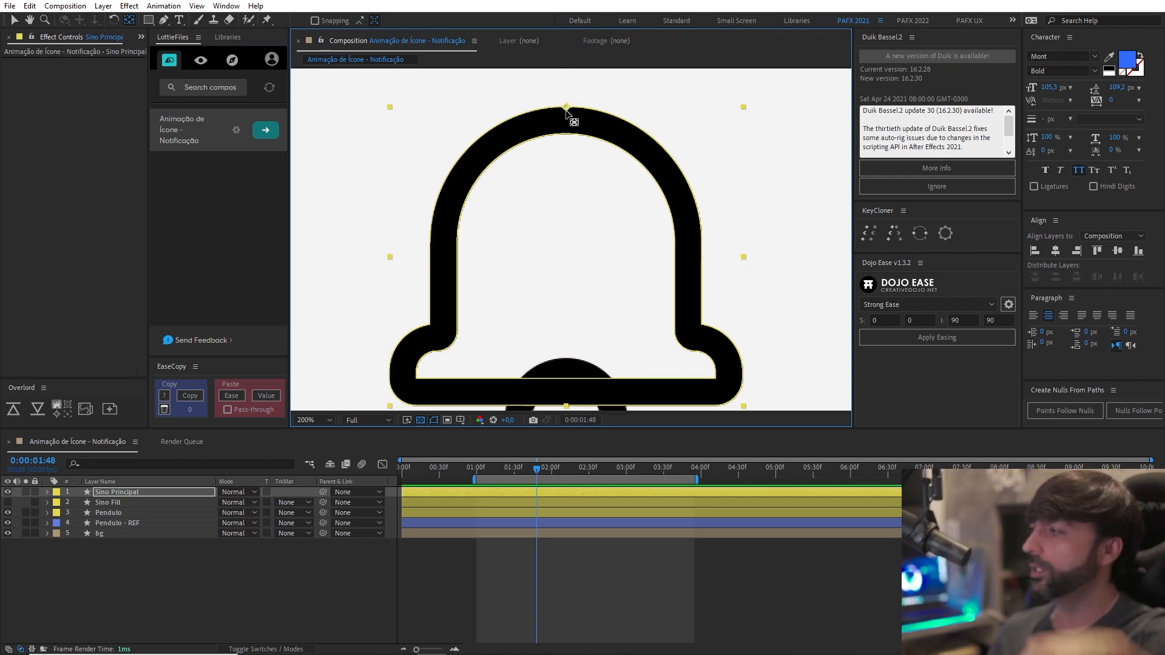
pyautogui.press(',')
# Parent the Sino Fill layer to Sino Principal.
pyautogui.click(117, 502)
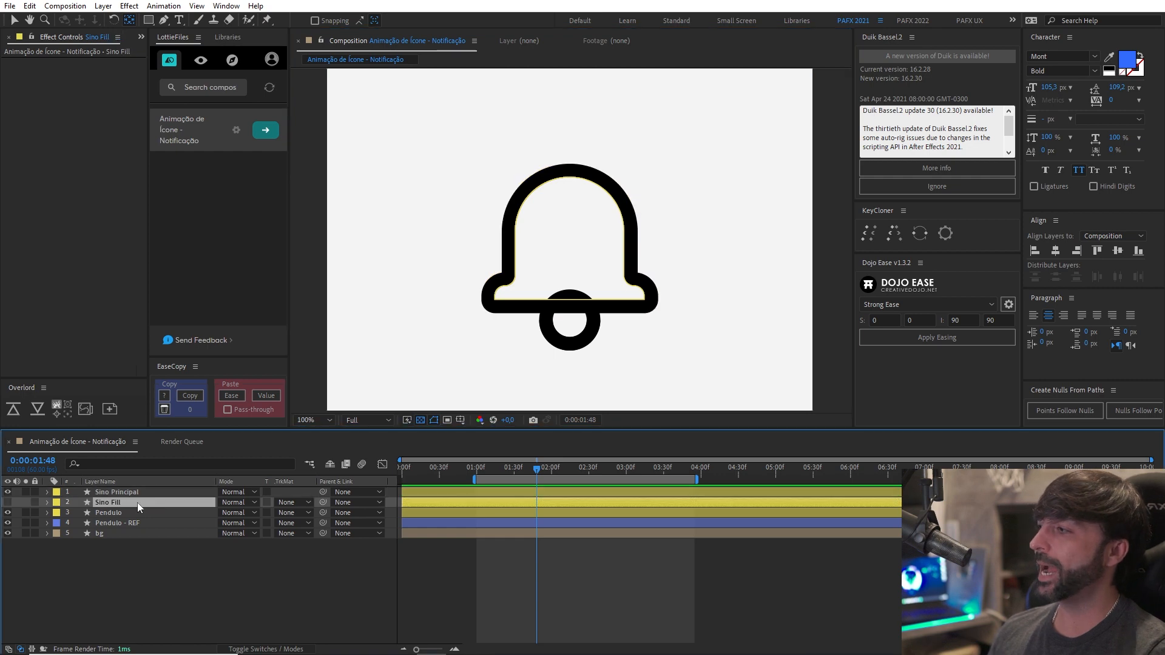
pyautogui.click(139, 493)
pyautogui.click(139, 502)
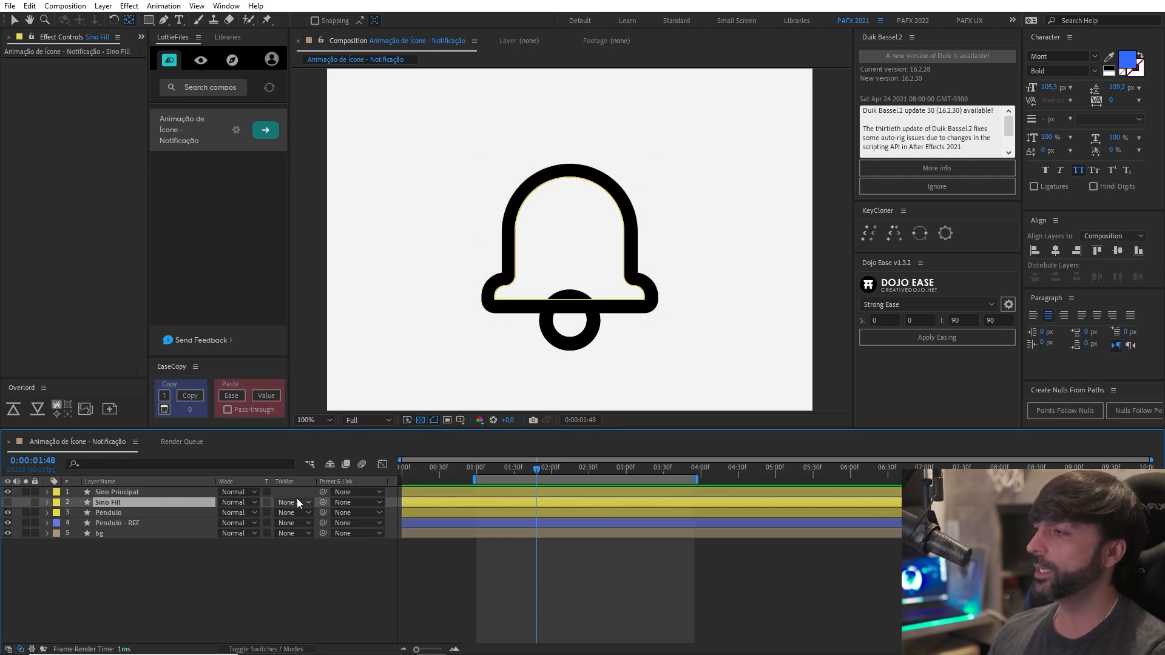
pyautogui.moveTo(324, 502); pyautogui.dragTo(188, 491)
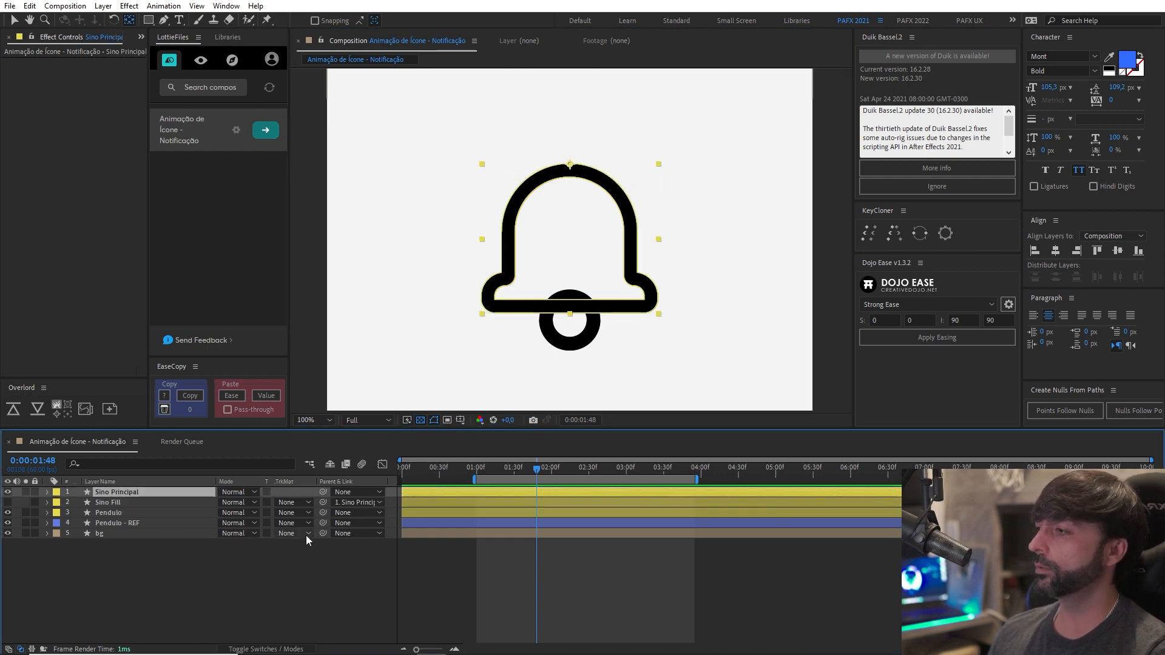
# Move the anchor point of the Pendulo layer up to the inner edge of the bell outline's top centre.
pyautogui.click(148, 513)
pyautogui.moveTo(572, 311); pyautogui.dragTo(578, 319)
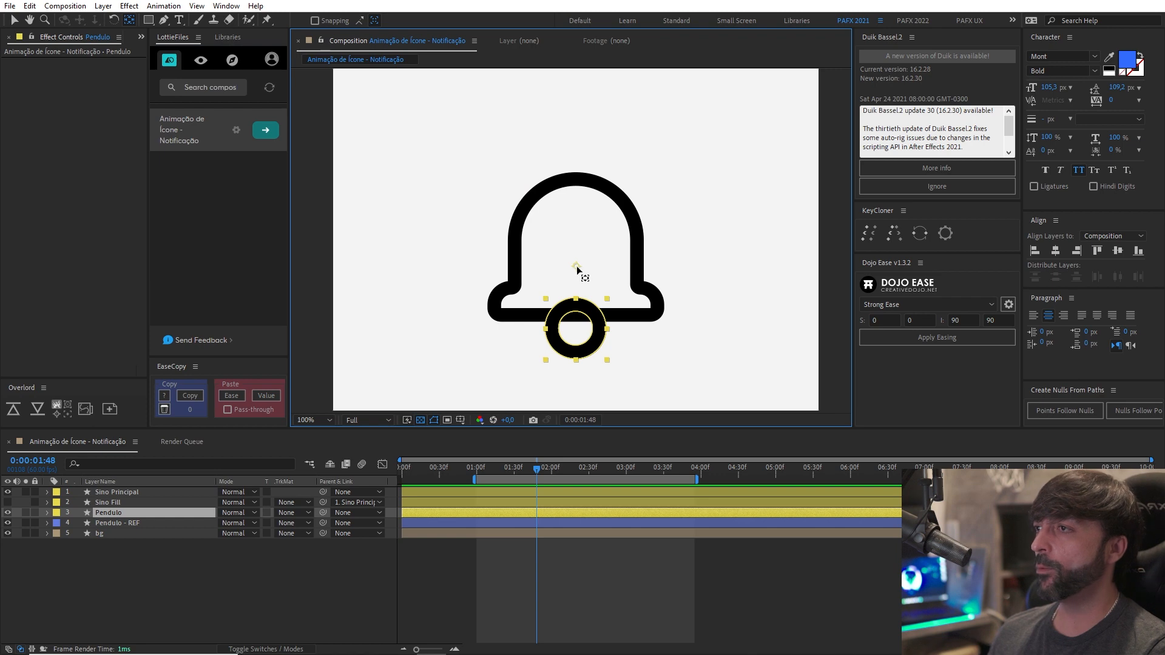
pyautogui.moveTo(577, 267); pyautogui.dragTo(577, 202)
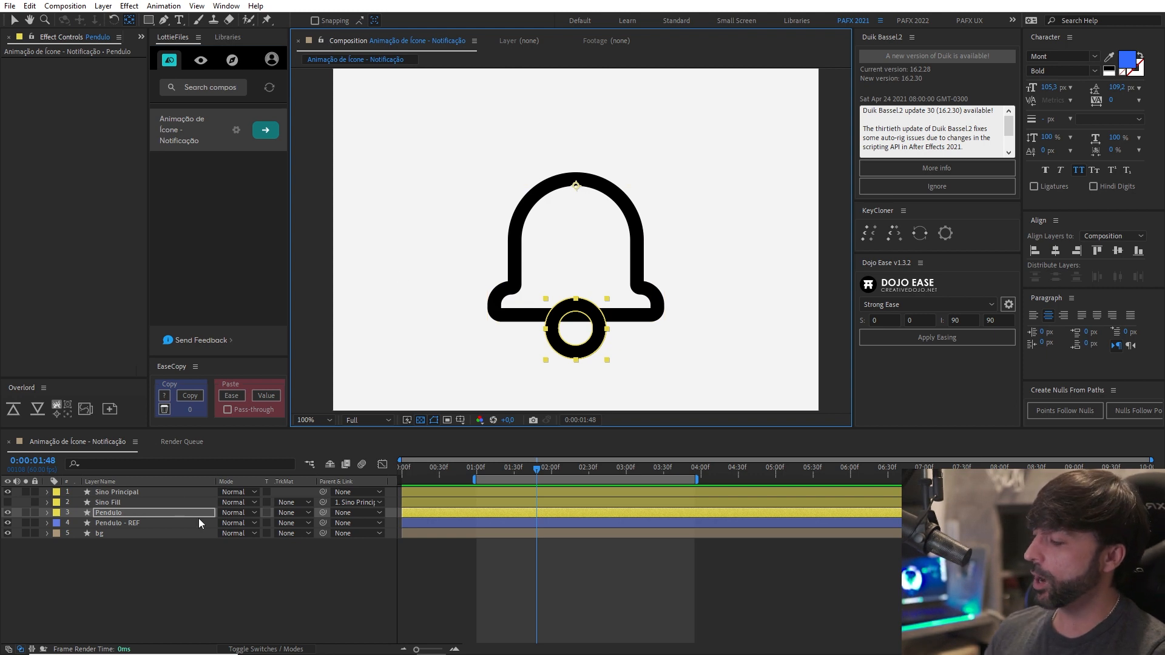
# Reveal the Rotation property of the Pendulo and Sino Principal layers, then collapse Pendulo and clear the selection.
pyautogui.press('r')
pyautogui.moveTo(235, 523)
pyautogui.mouseDown()
pyautogui.moveTo(222, 523)
pyautogui.moveTo(250, 523)
pyautogui.moveTo(229, 523)
pyautogui.moveTo(244, 523)
pyautogui.moveTo(233, 523)
pyautogui.moveTo(254, 507)
pyautogui.moveTo(233, 503)
pyautogui.moveTo(244, 502)
pyautogui.mouseUp()
pyautogui.click(124, 491)
pyautogui.press('r')
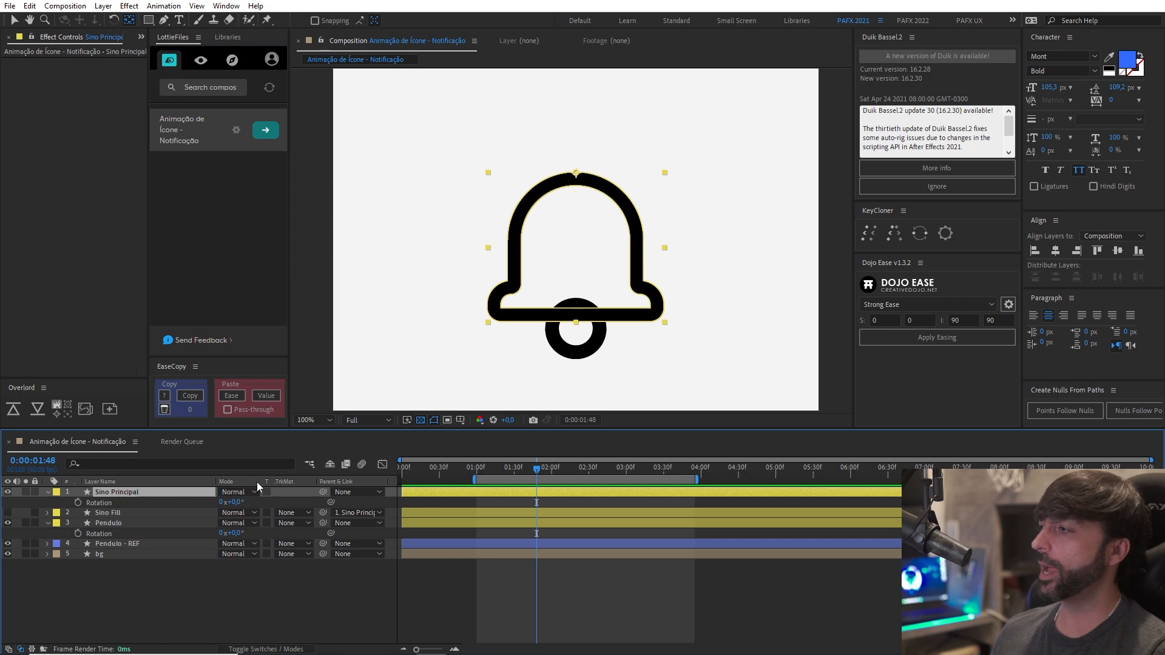
pyautogui.click(100, 523)
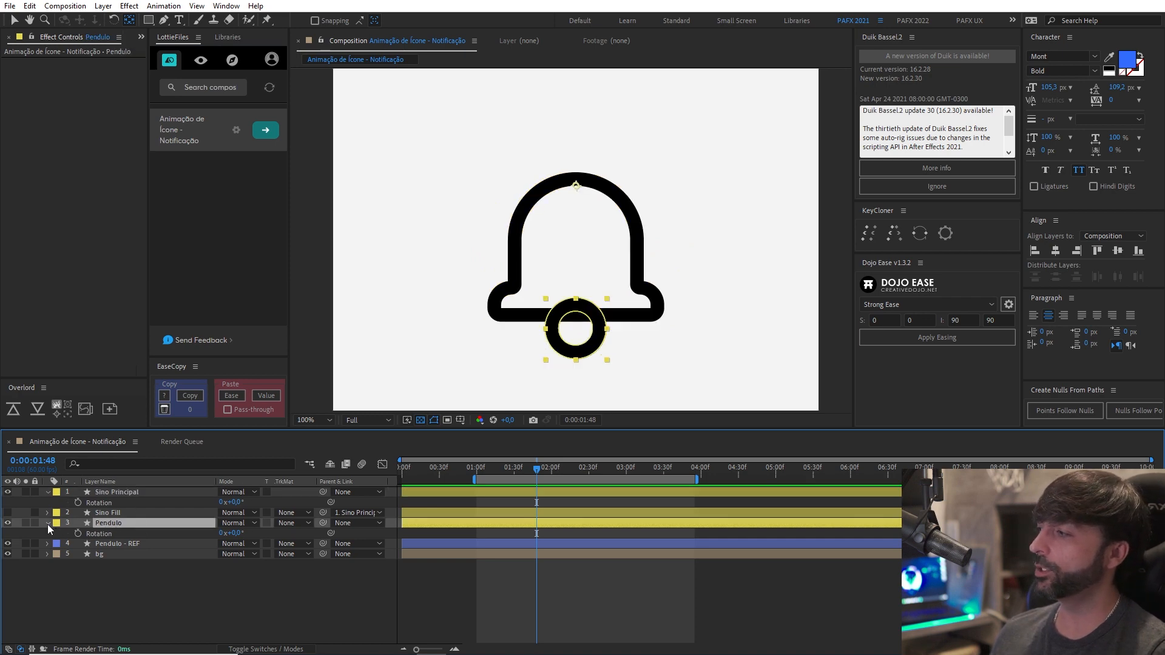
pyautogui.click(48, 523)
pyautogui.press('F2')
pyautogui.scroll(-1, 551, 325)
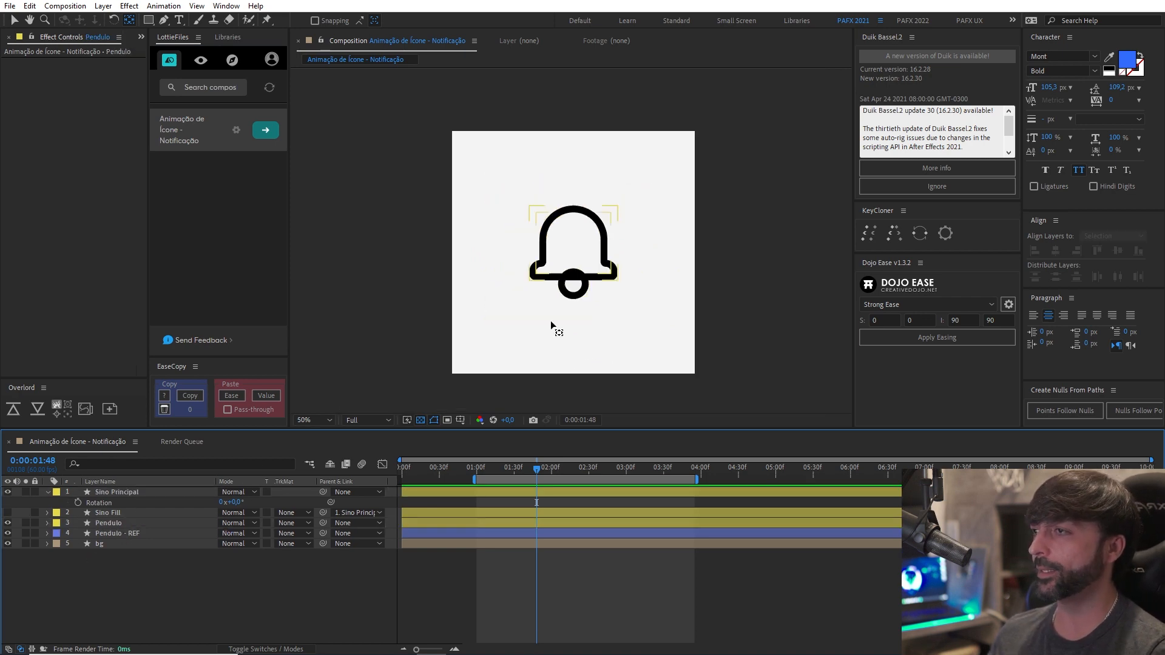
pyautogui.scroll(1, 552, 325)
pyautogui.moveTo(552, 324)
pyautogui.mouseDown()
pyautogui.moveTo(562, 314)
pyautogui.moveTo(549, 321)
pyautogui.mouseUp()
pyautogui.scroll(-1, 562, 314)
pyautogui.scroll(1, 554, 321)
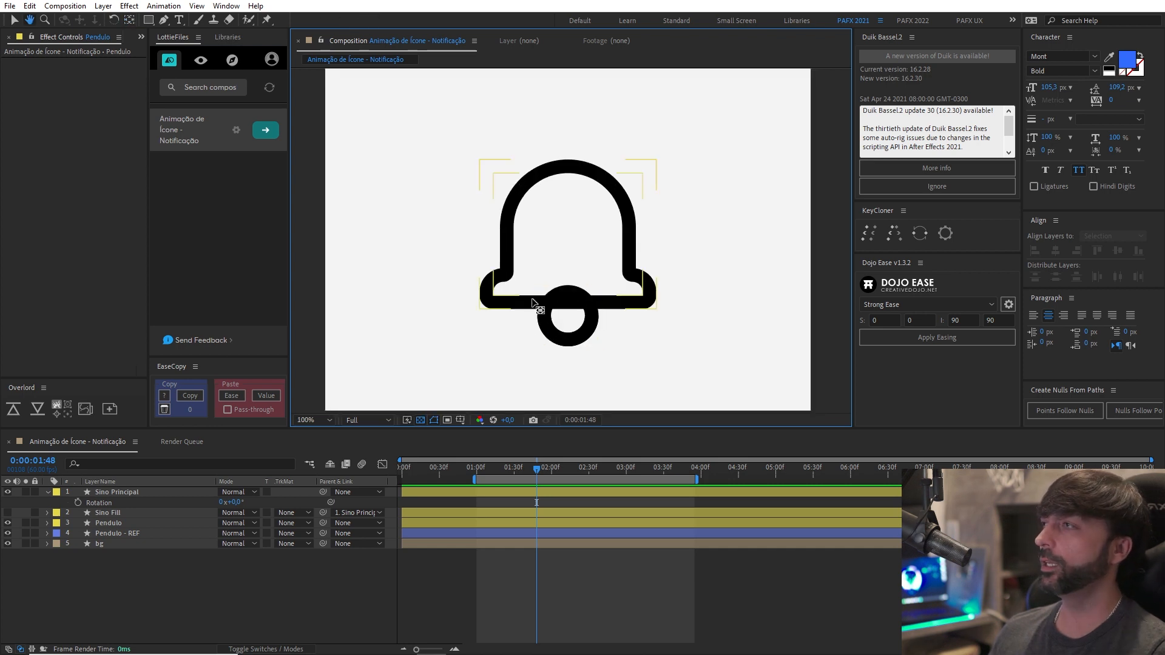
# Activate the Rectangle tool with no layer selected and set the shape fill colour to red.
pyautogui.click(149, 21)
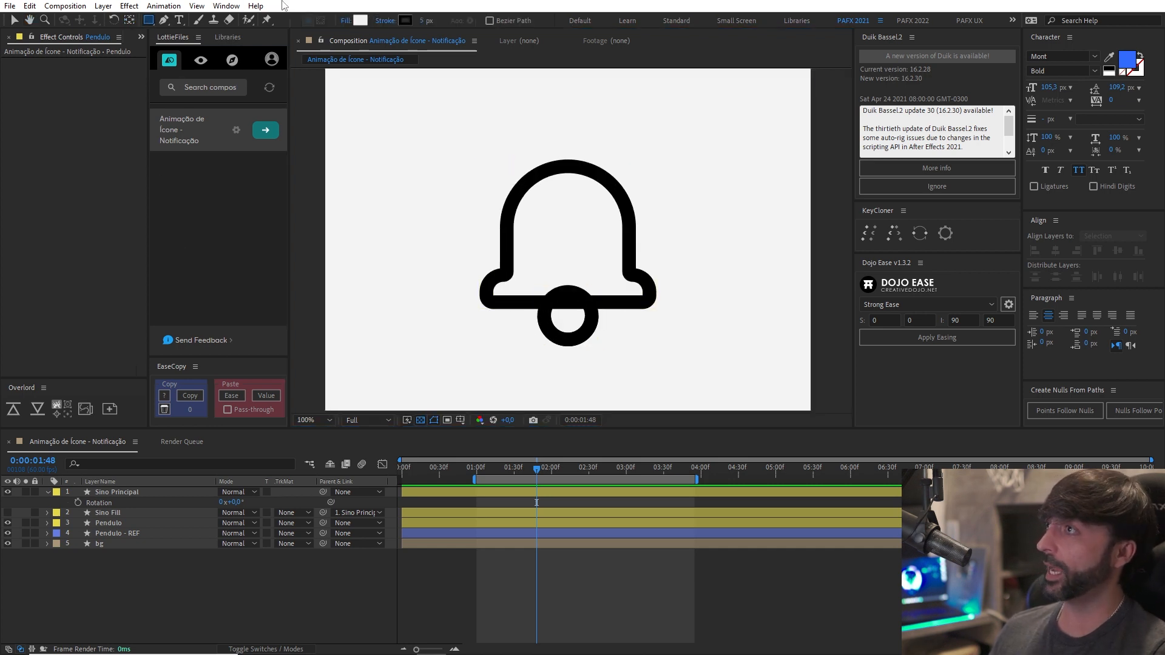
pyautogui.click(362, 20)
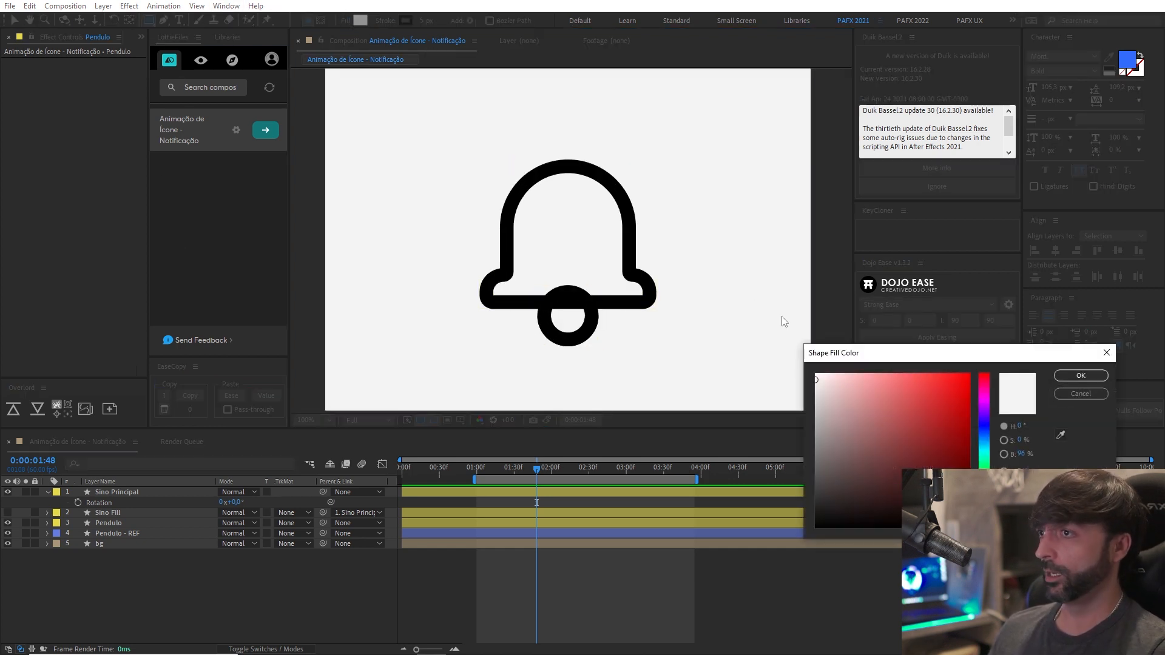
pyautogui.click(920, 381)
pyautogui.click(1080, 377)
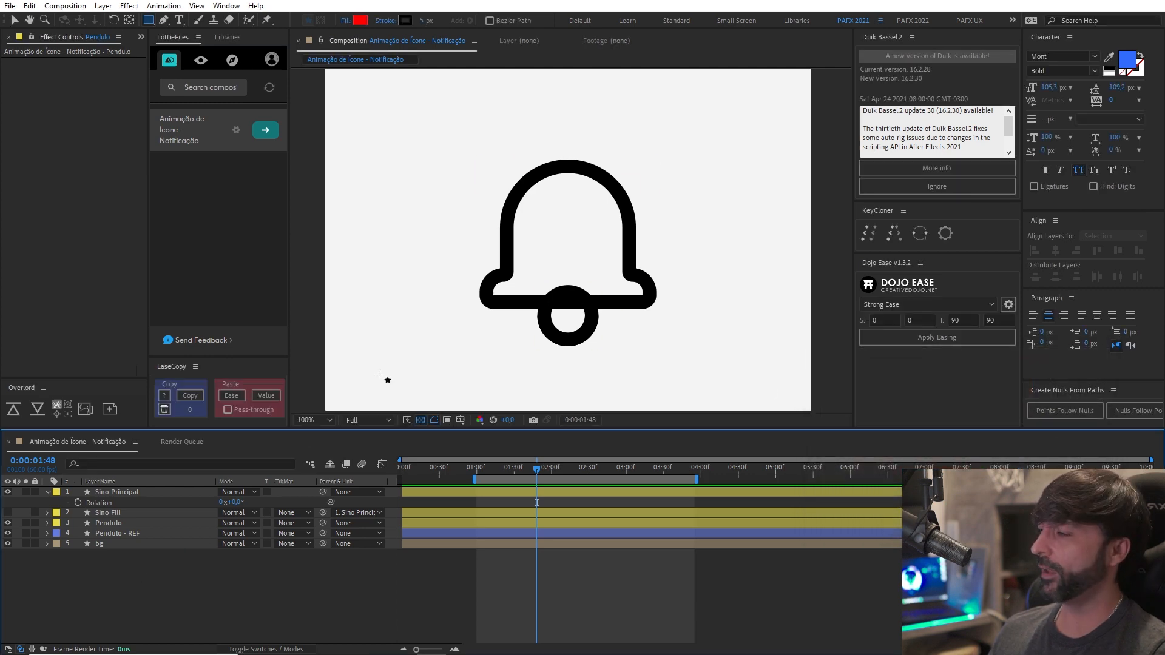
pyautogui.moveTo(517, 303); pyautogui.dragTo(527, 304)
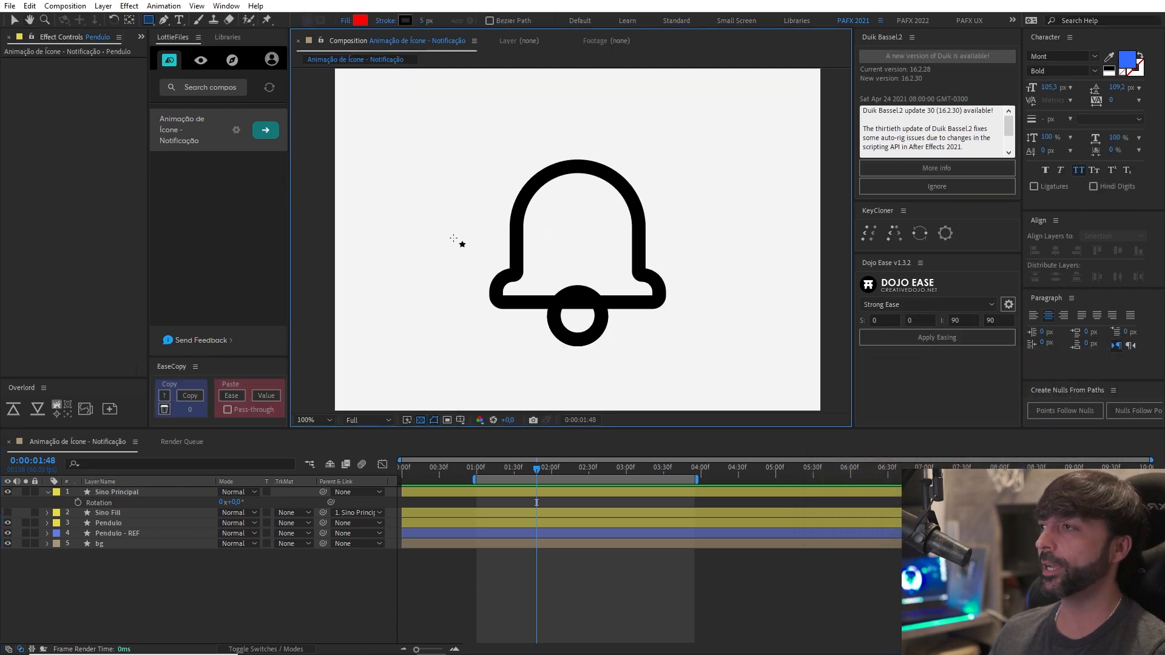
# Draw a red rectangle across the bell's lower half down to the clapper's middle, set its stroke width to 0 px and deselect it.
pyautogui.moveTo(454, 246); pyautogui.dragTo(701, 317)
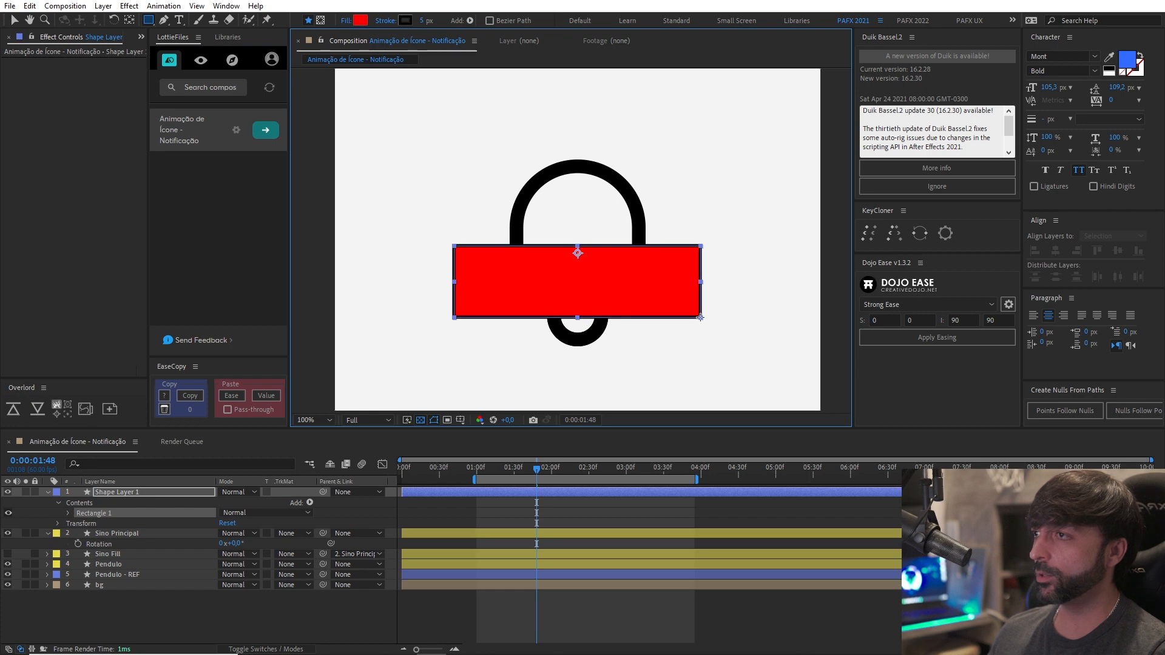
pyautogui.moveTo(424, 23); pyautogui.dragTo(299, 438)
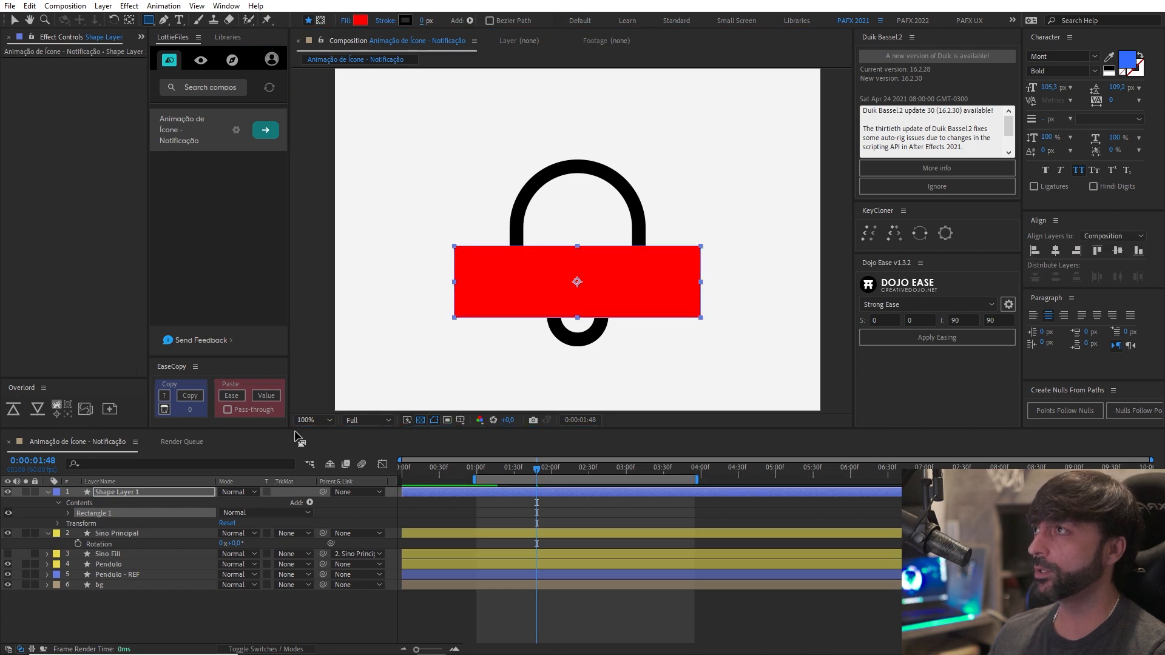
pyautogui.click(603, 615)
# Move the Pendulo - REF layer directly below Shape Layer 1 and solo both layers.
pyautogui.moveTo(557, 345); pyautogui.dragTo(547, 317)
pyautogui.scroll(1, 553, 333)
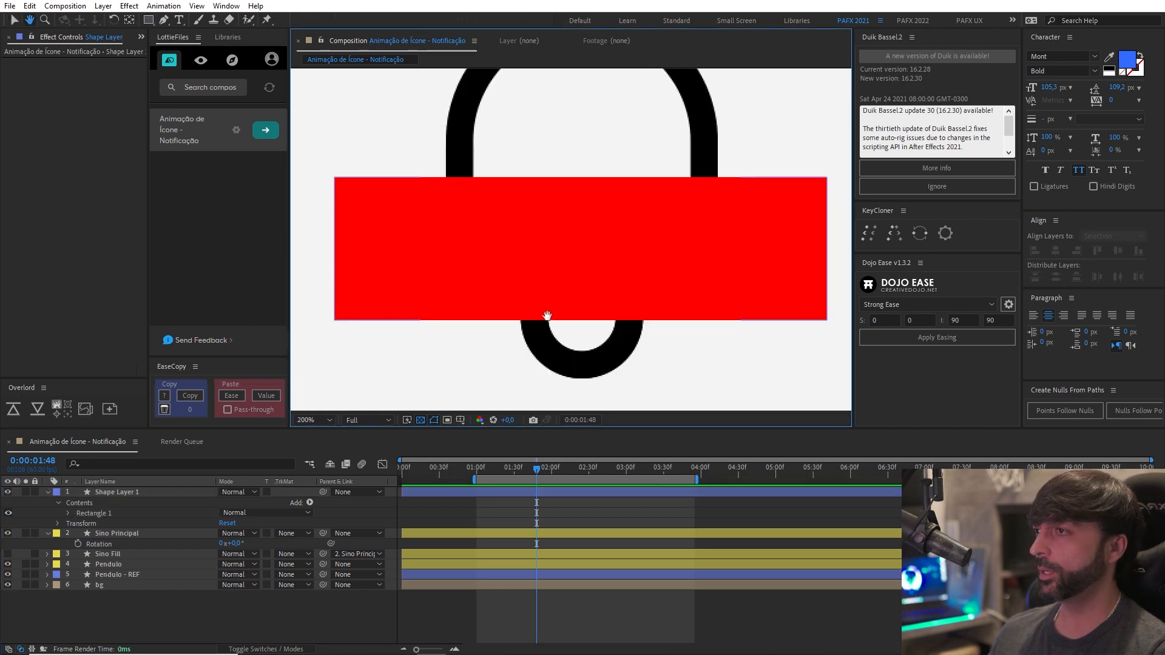
pyautogui.press('v')
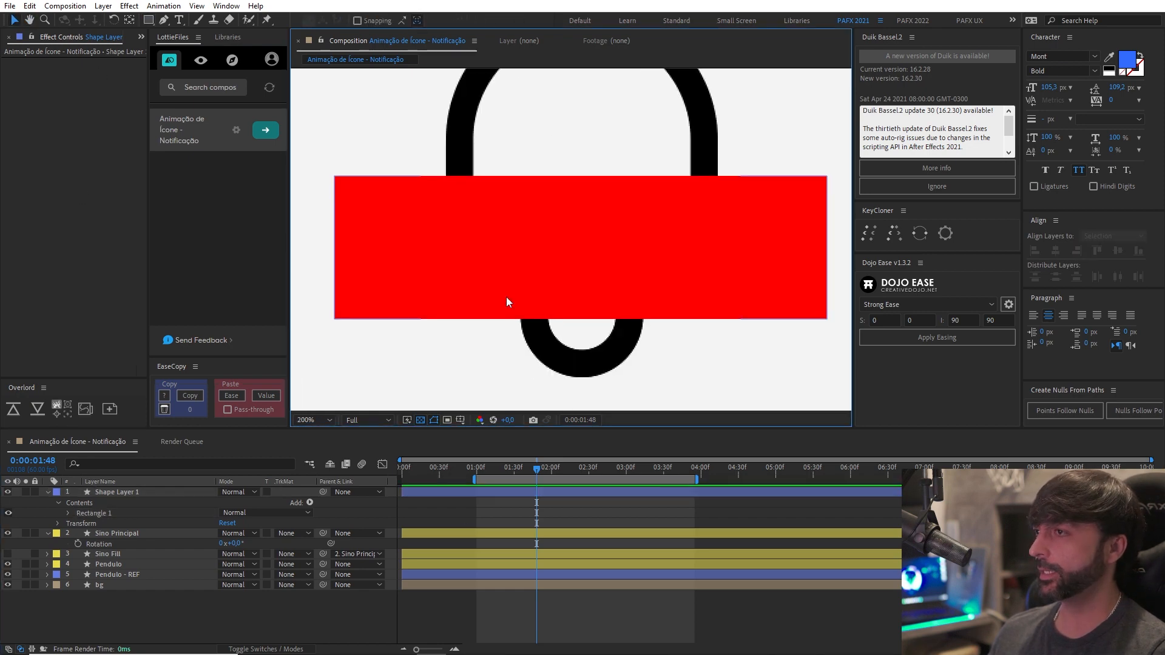
pyautogui.click(119, 573)
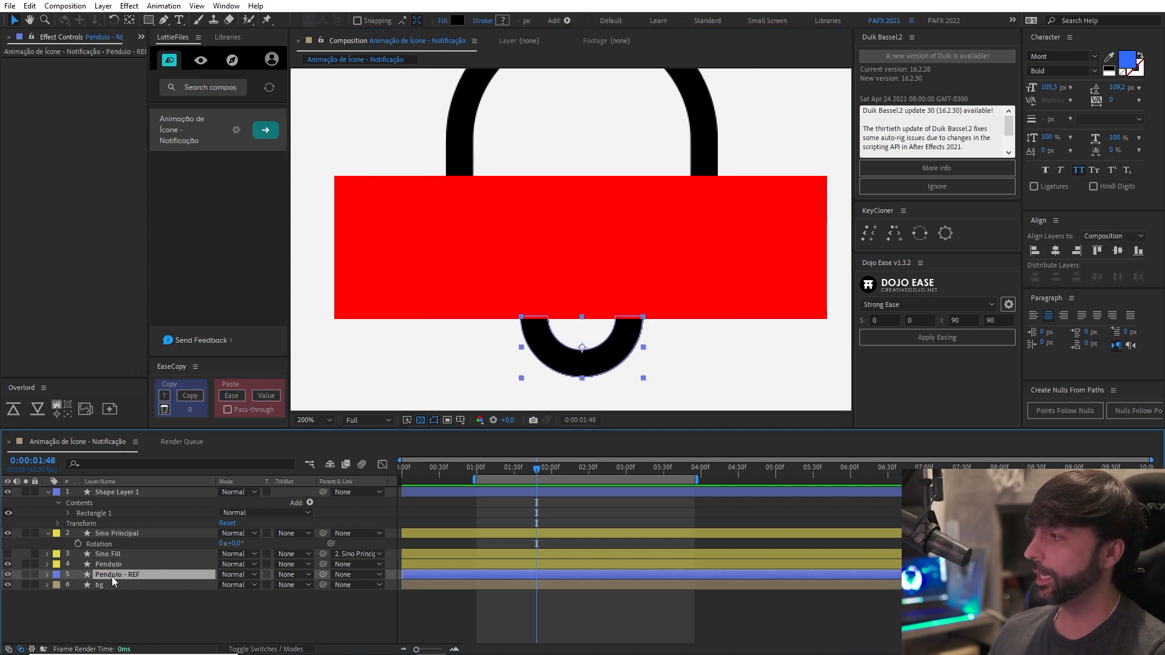
pyautogui.moveTo(112, 574); pyautogui.dragTo(145, 490)
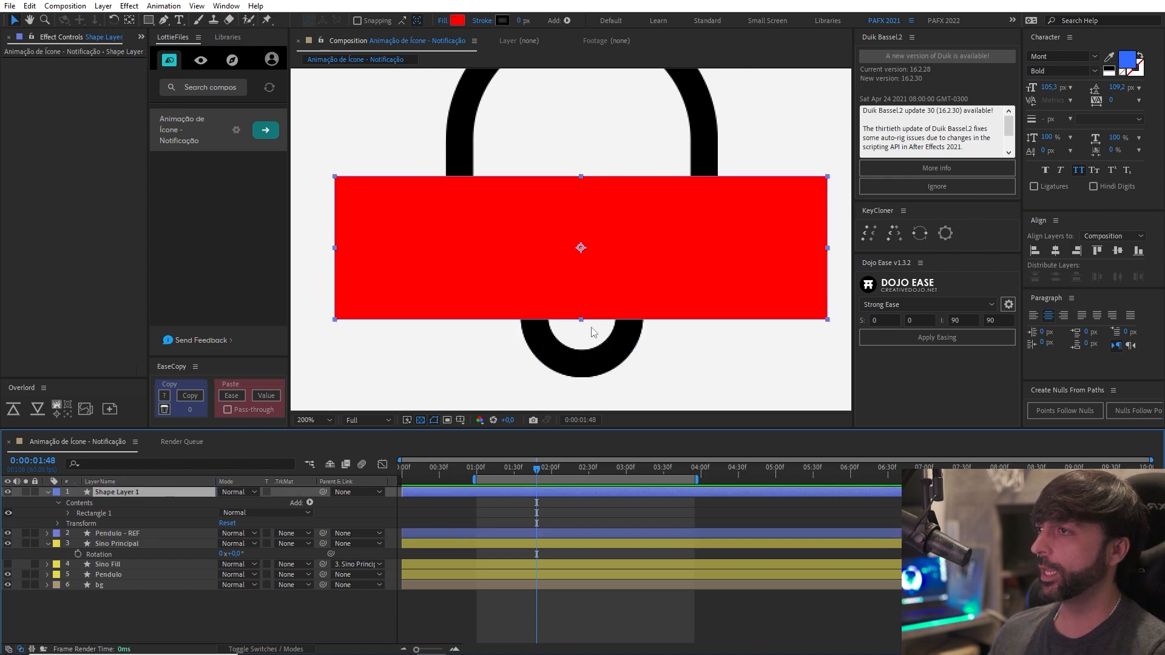
pyautogui.scroll(1, 591, 328)
pyautogui.moveTo(580, 338); pyautogui.dragTo(603, 264)
pyautogui.moveTo(613, 304)
pyautogui.mouseDown()
pyautogui.moveTo(616, 250)
pyautogui.moveTo(616, 299)
pyautogui.mouseUp()
pyautogui.click(110, 535)
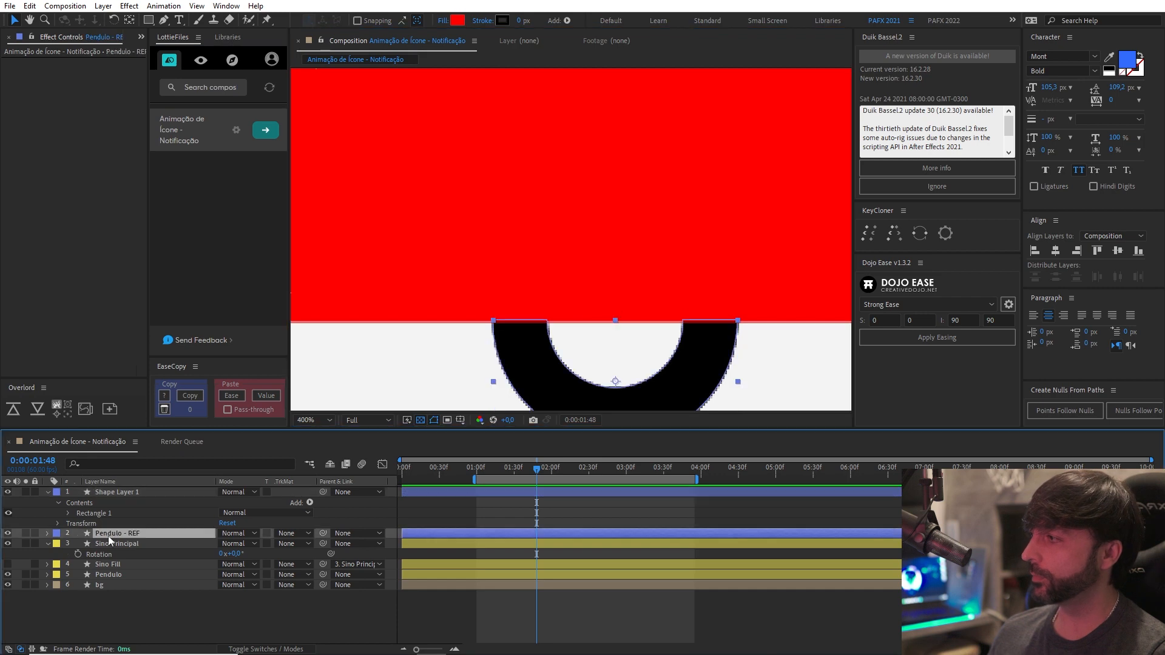
pyautogui.click(26, 534)
pyautogui.click(25, 492)
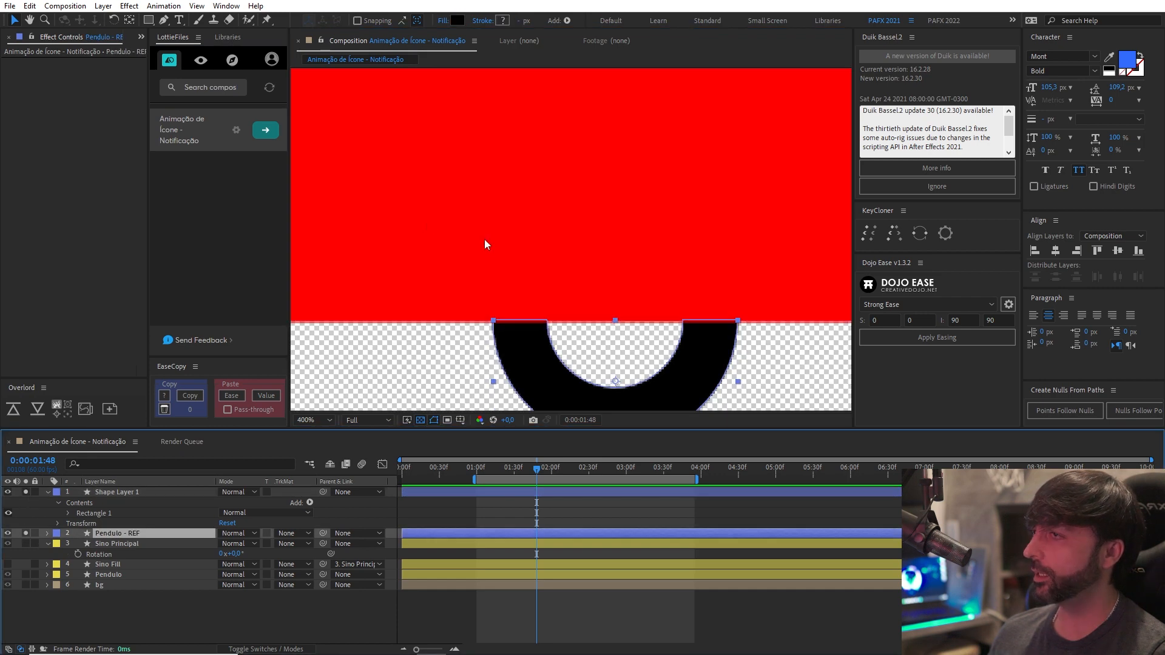
# Reposition the red rectangle so its lower edge sits flush with the flat top edge of the Pendulo - REF half ring.
pyautogui.scroll(-1, 485, 240)
pyautogui.moveTo(482, 257); pyautogui.dragTo(466, 272)
pyautogui.scroll(1, 485, 282)
pyautogui.moveTo(515, 302); pyautogui.dragTo(508, 267)
pyautogui.moveTo(595, 271); pyautogui.dragTo(589, 248)
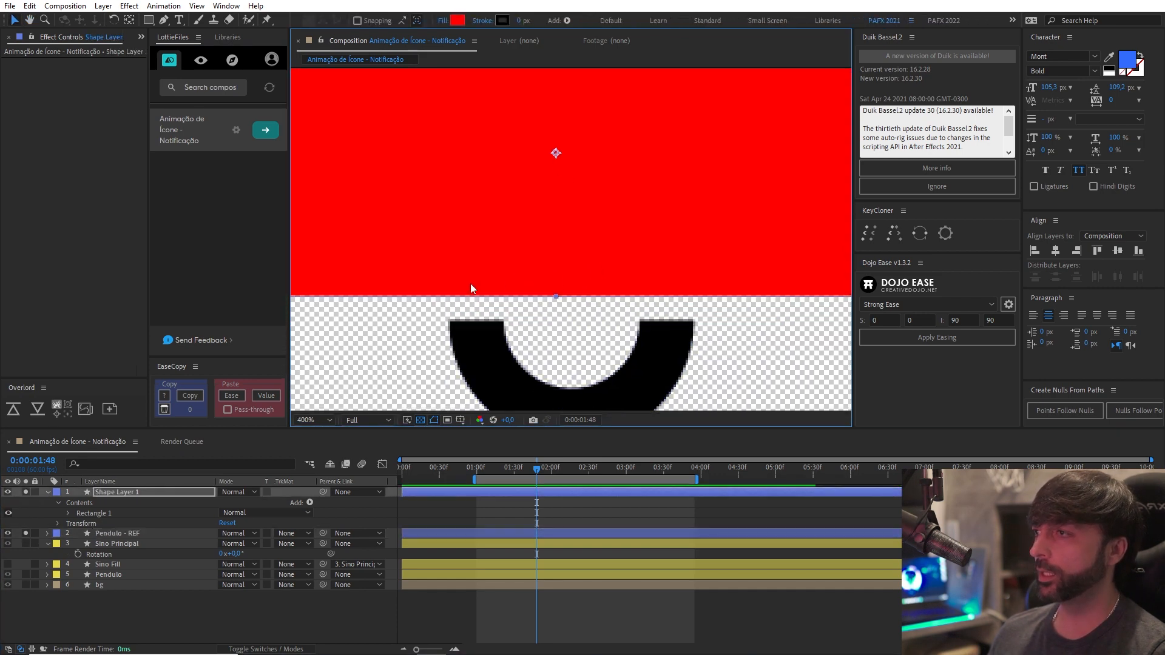
pyautogui.moveTo(470, 287)
pyautogui.mouseDown()
pyautogui.moveTo(473, 297)
pyautogui.moveTo(480, 264)
pyautogui.moveTo(490, 290)
pyautogui.mouseUp()
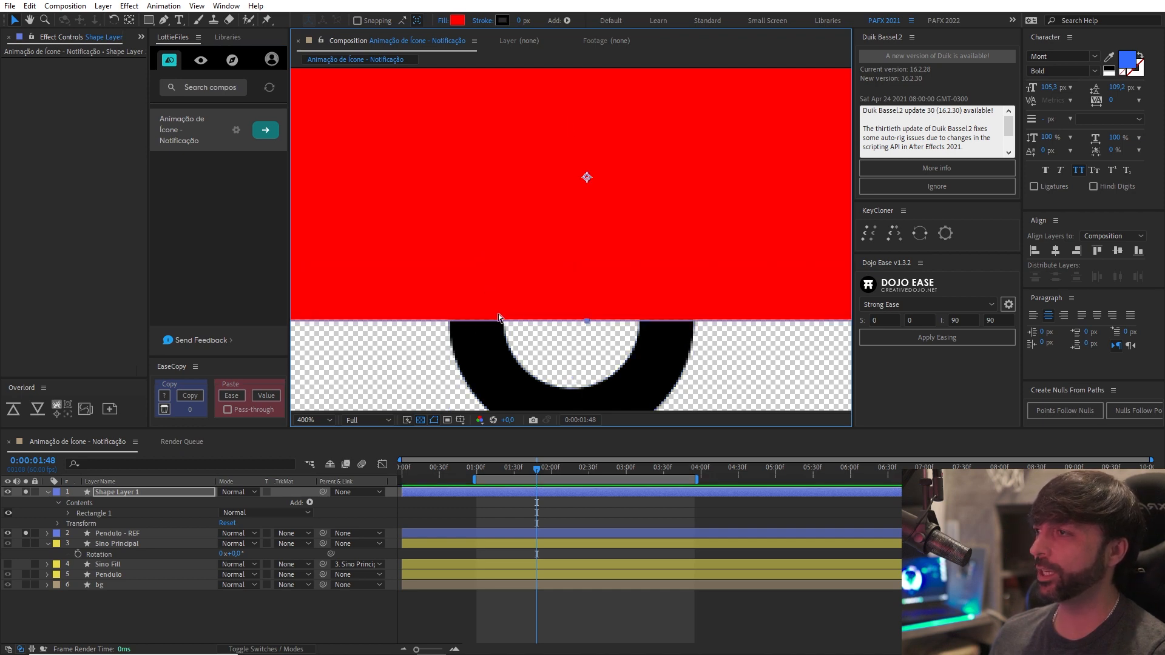
pyautogui.scroll(-2, 494, 315)
pyautogui.scroll(-1, 489, 314)
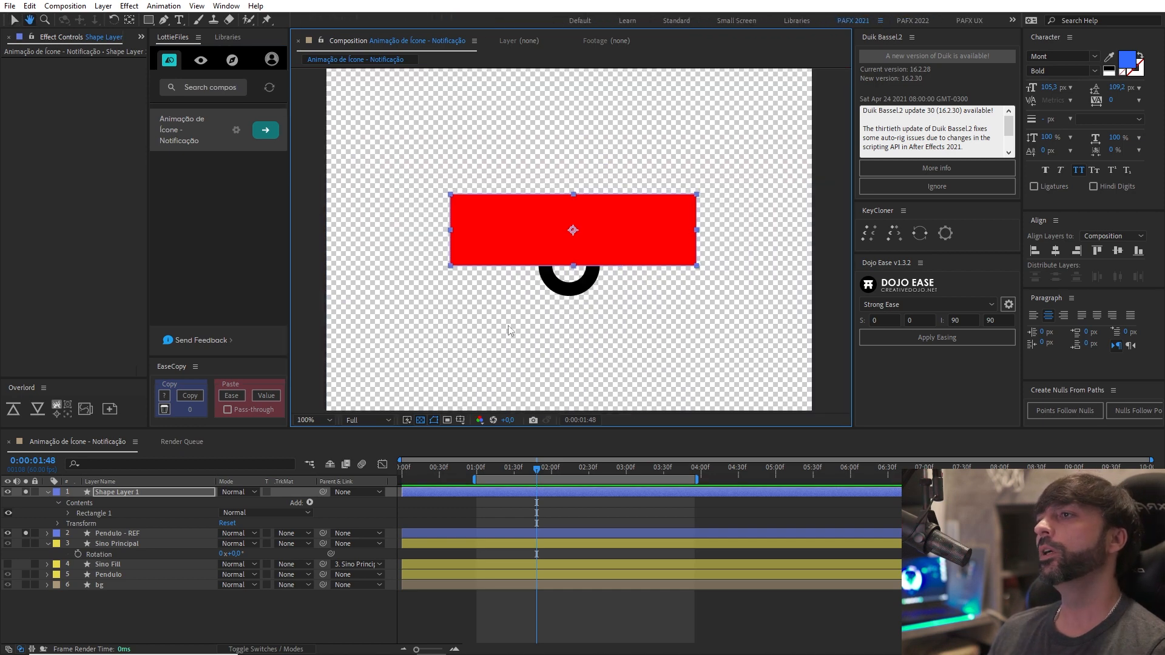
pyautogui.scroll(1, 508, 326)
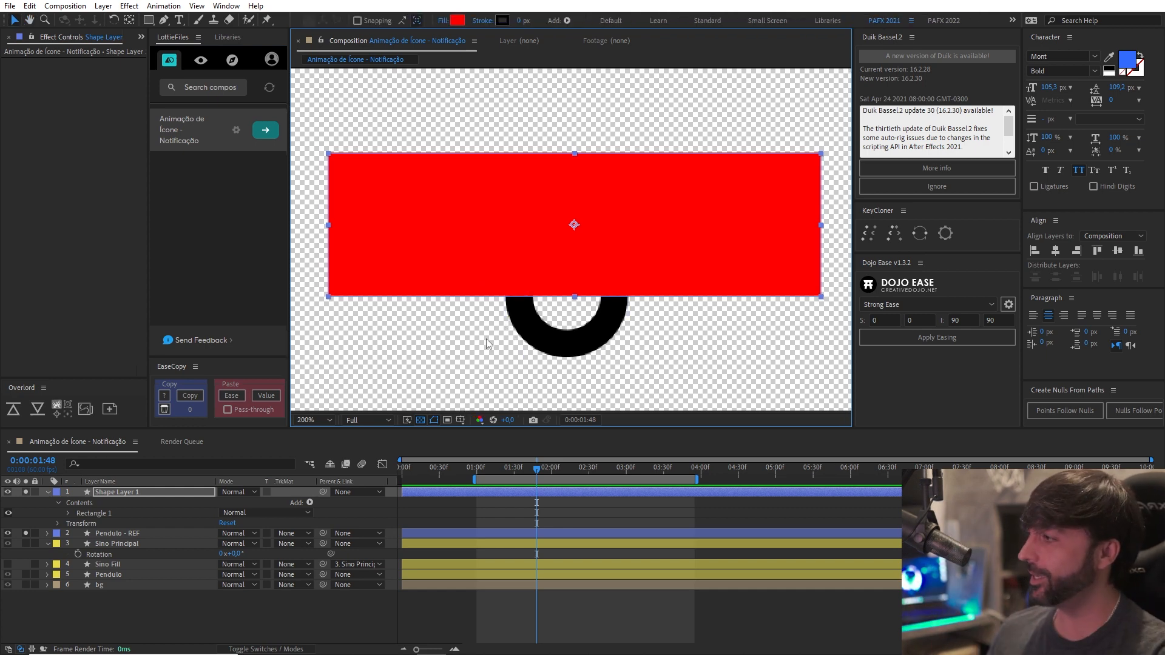
# Turn off solo for the Pendulo - REF layer and Shape Layer 1.
pyautogui.click(42, 532)
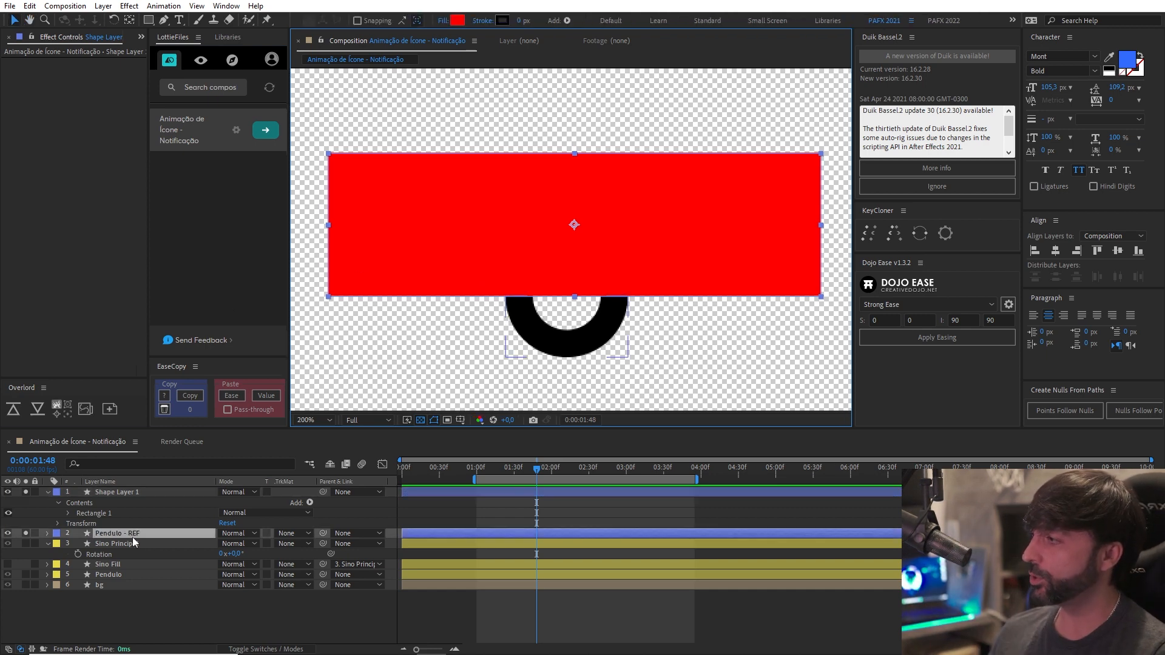
pyautogui.click(24, 533)
pyautogui.click(24, 493)
pyautogui.click(139, 492)
# Set the label colour of the Pendulo - REF layer to Dark Green and move it back below the Pendulo layer.
pyautogui.click(95, 534)
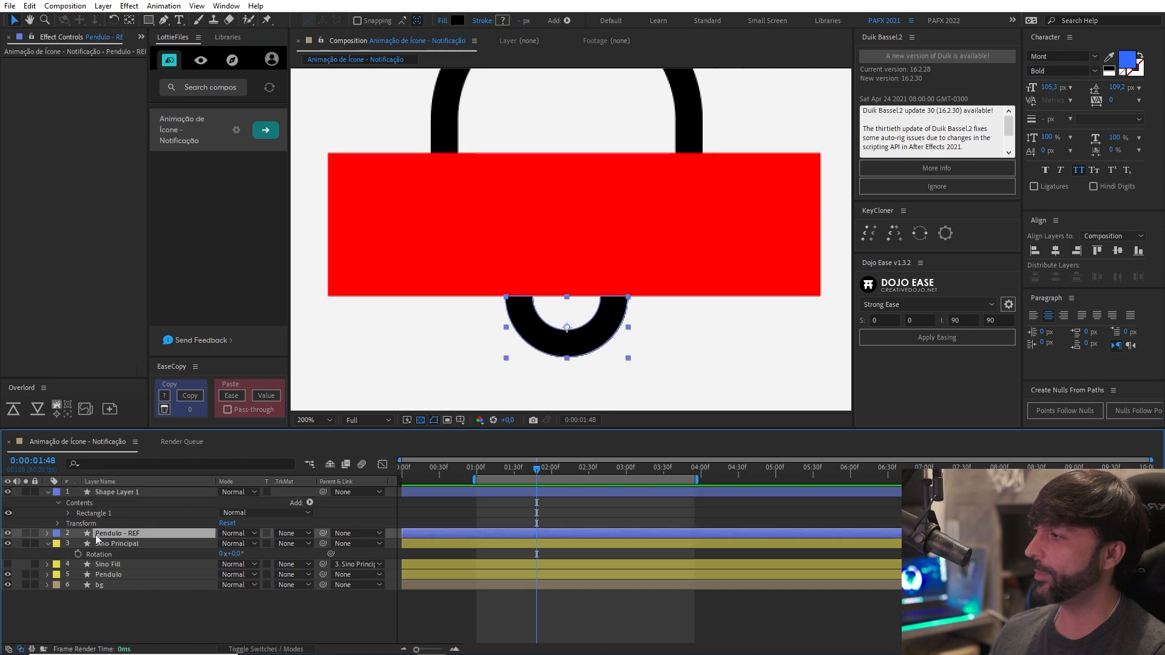
pyautogui.click(56, 534)
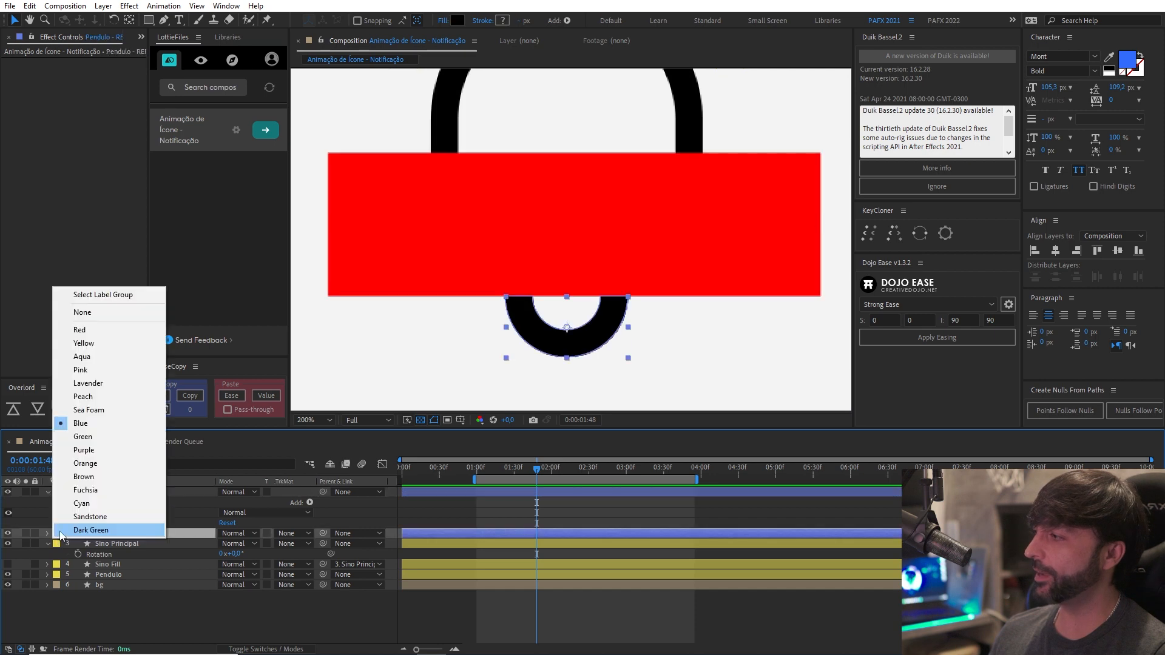
pyautogui.click(115, 531)
pyautogui.moveTo(122, 533); pyautogui.dragTo(125, 576)
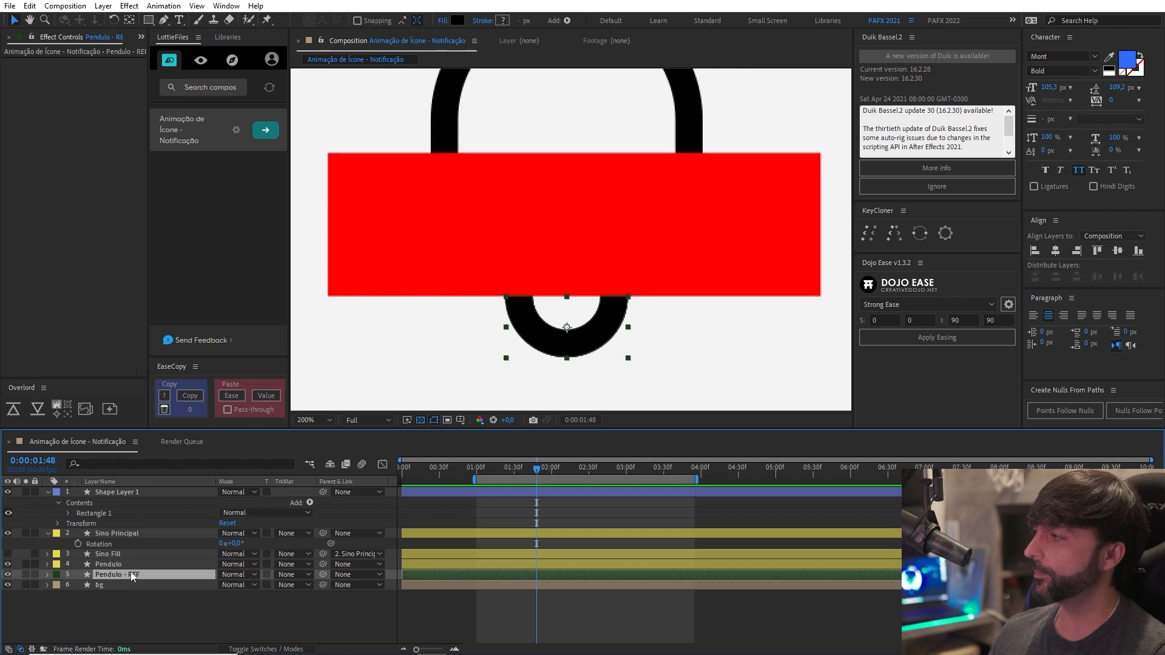
# Rename Shape Layer 1 as Pendulo Matte.
pyautogui.click(119, 494)
pyautogui.press('/')
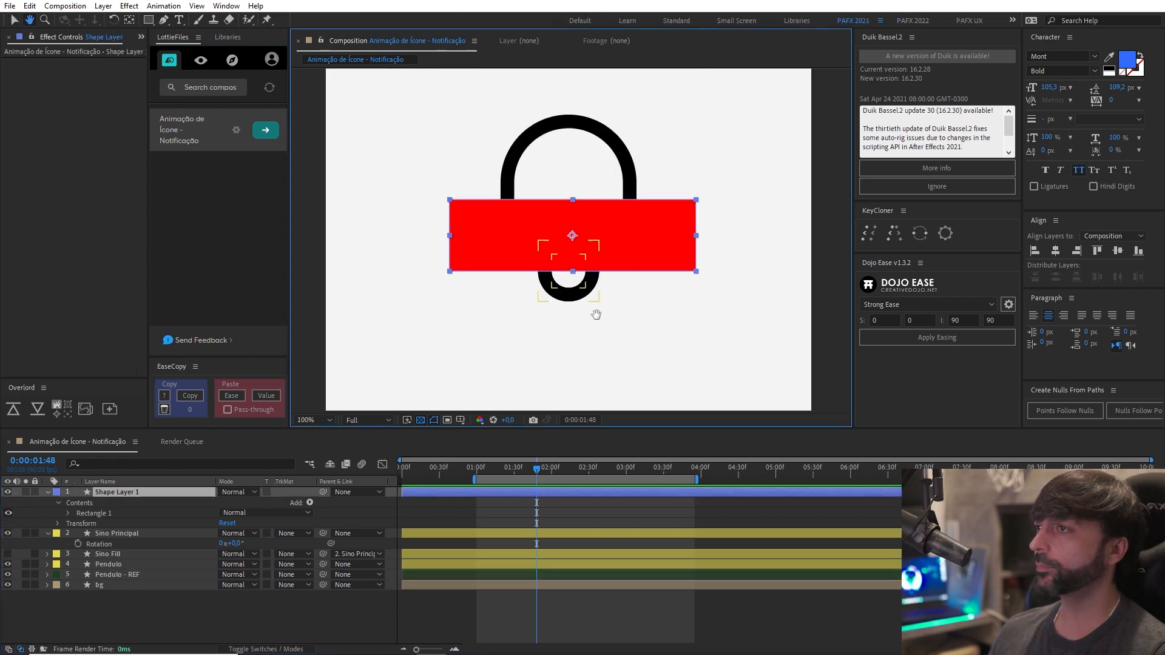
pyautogui.click(125, 490)
pyautogui.press('Return')
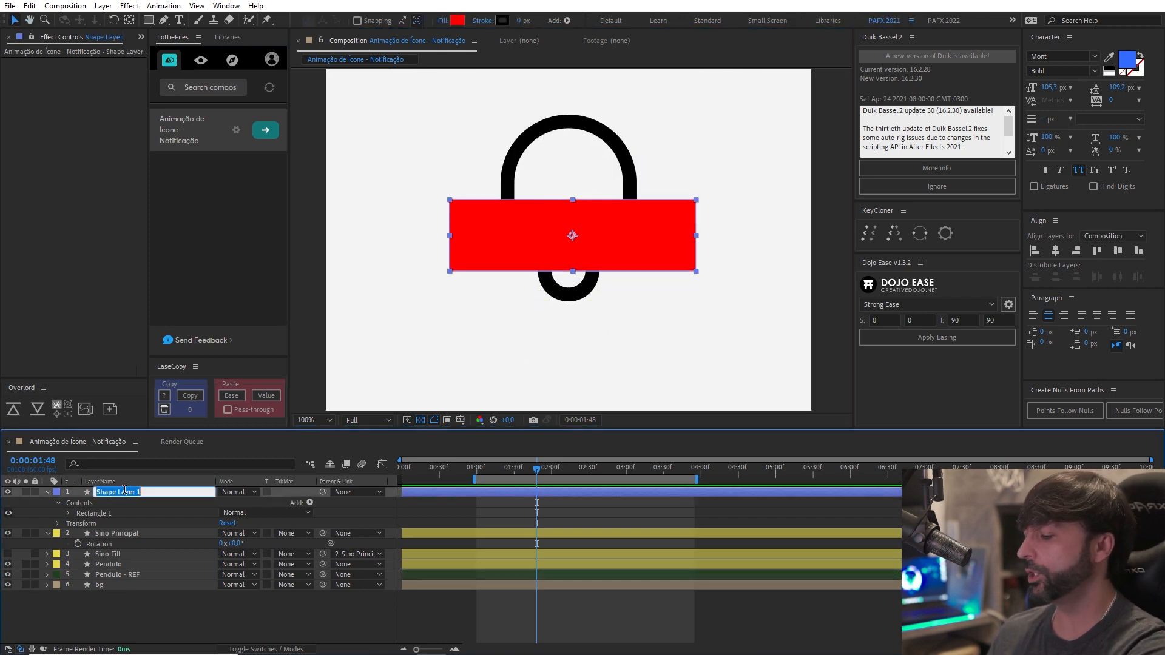
pyautogui.write('Pendu')
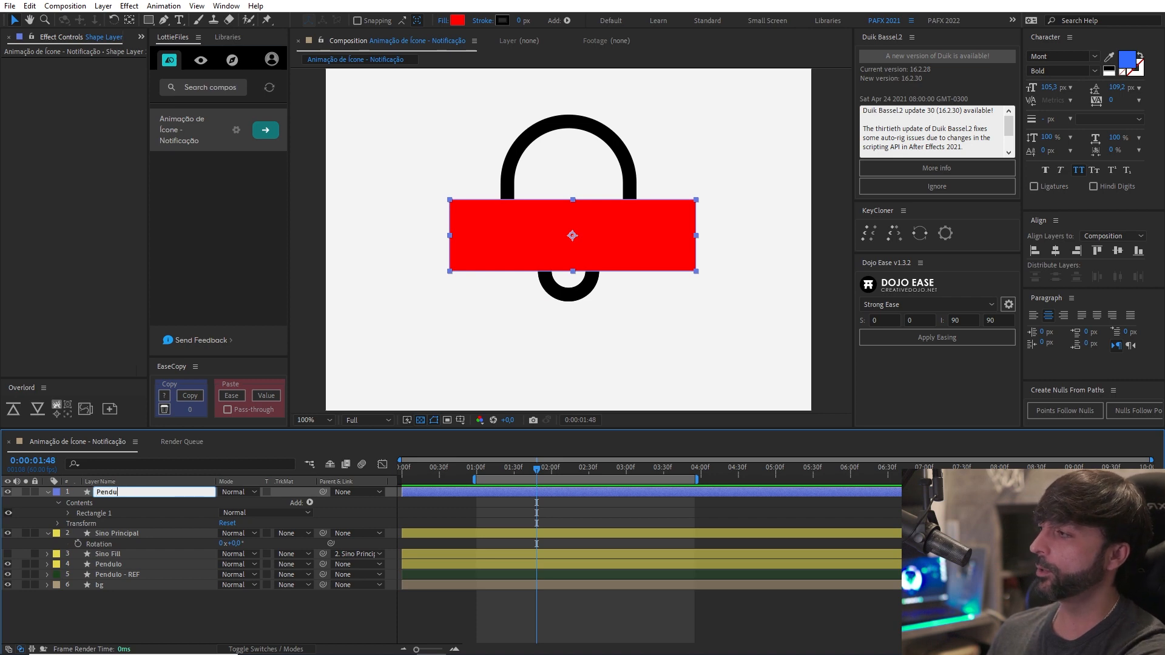
pyautogui.write('lo Matte')
pyautogui.press('Return')
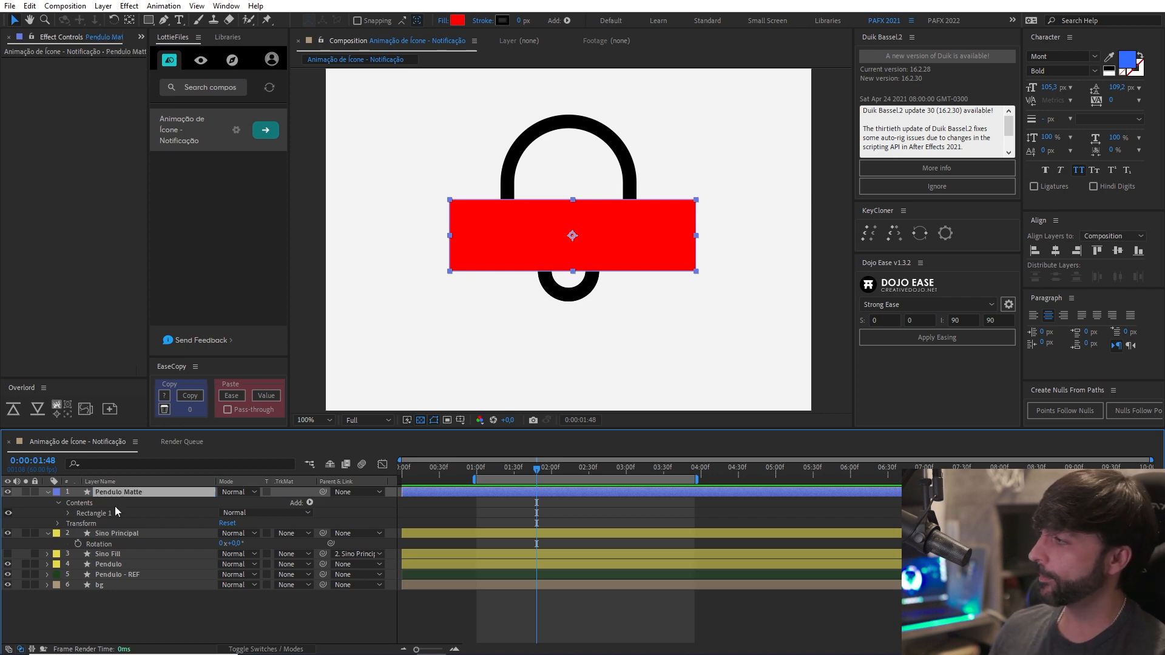
# Collapse the Pendulo Matte and Sino Principal layers and move Pendulo Matte directly above the Pendulo layer.
pyautogui.click(48, 493)
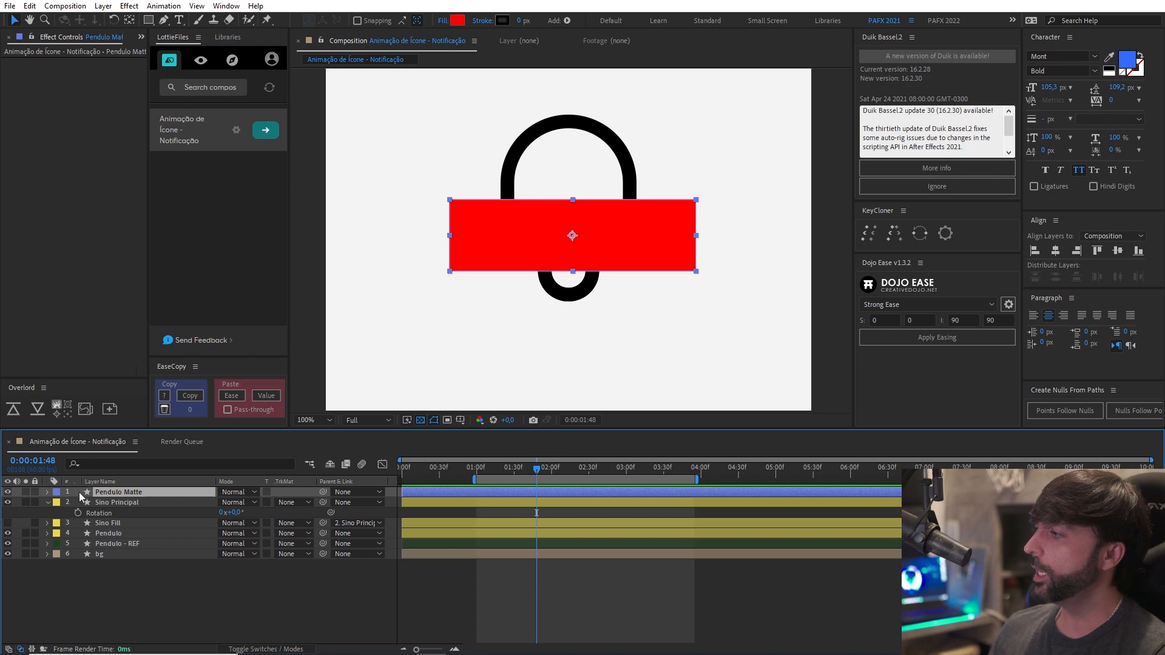
pyautogui.click(49, 503)
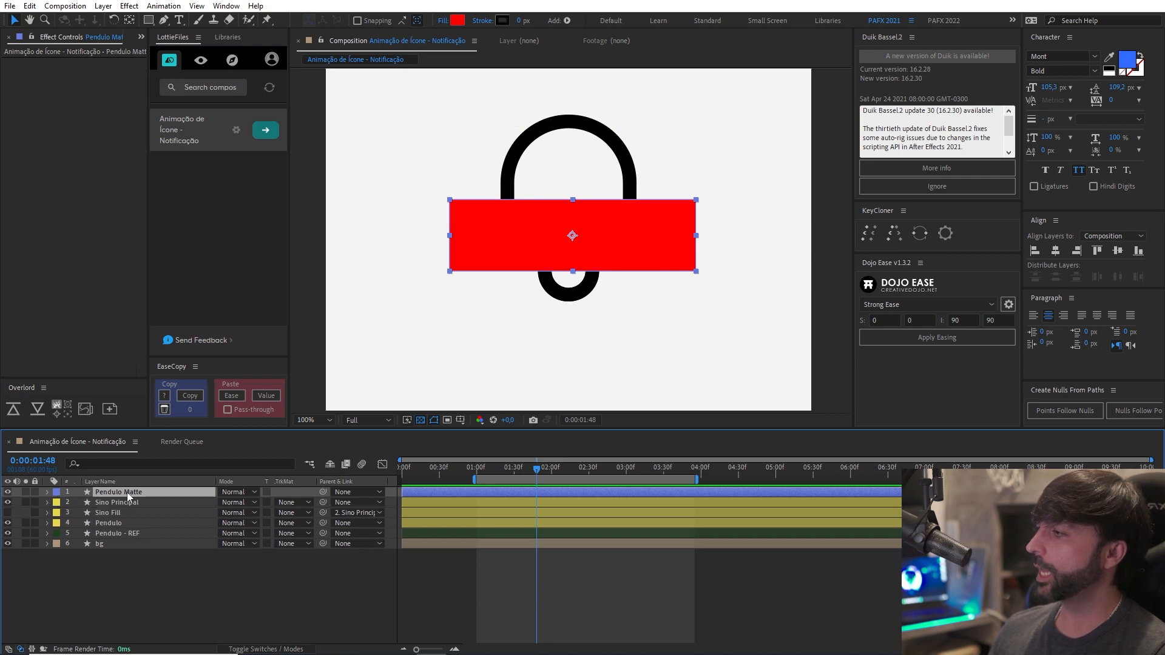
pyautogui.moveTo(126, 493); pyautogui.dragTo(144, 516)
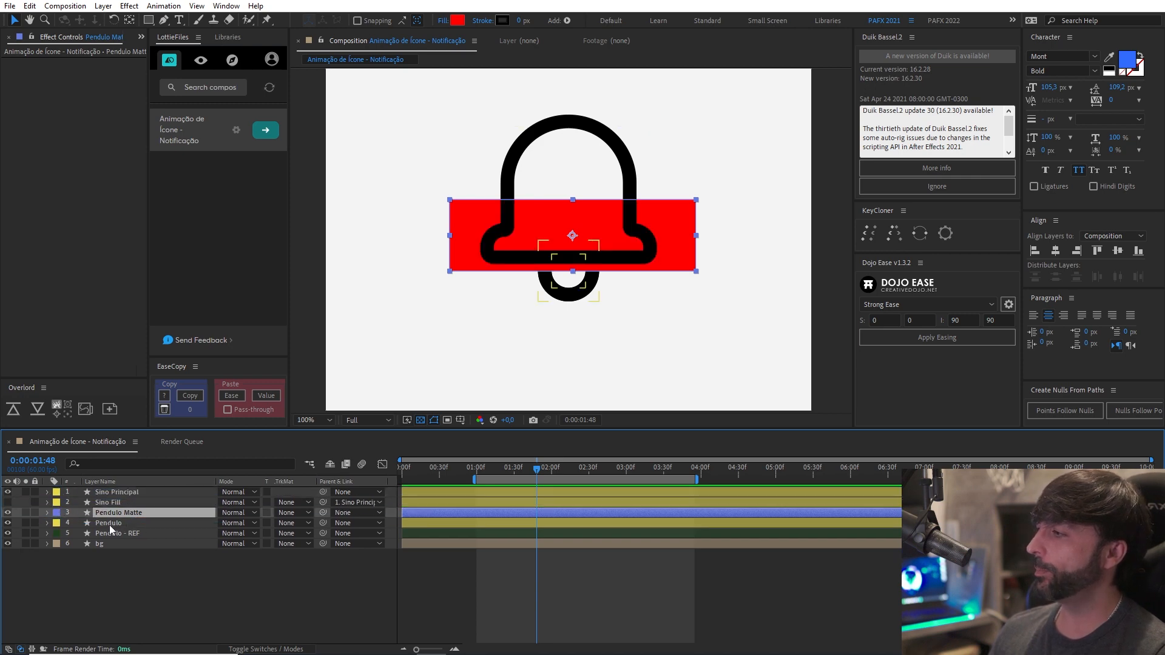
# Set the Pendulo layer's track matte to Alpha Matte "Pendulo Matte" and hide the Pendulo - REF layer.
pyautogui.click(109, 523)
pyautogui.click(285, 523)
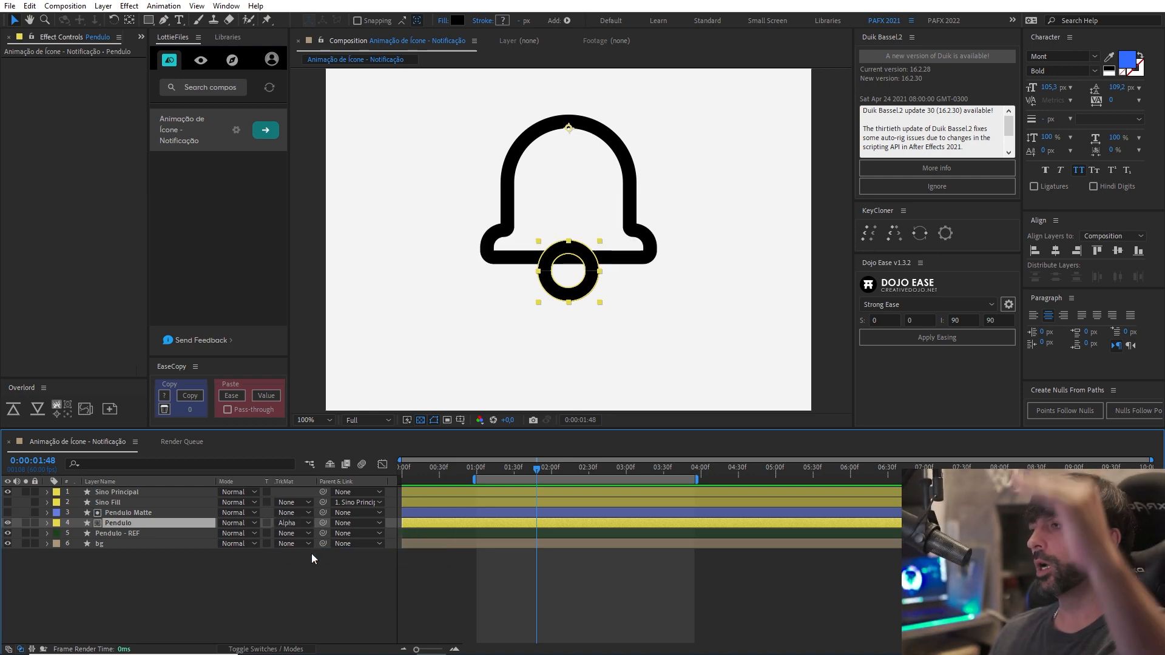
pyautogui.click(8, 534)
pyautogui.click(200, 619)
# Change the Pendulo layer's track matte to Alpha Inverted Matte "Pendulo Matte".
pyautogui.click(156, 524)
pyautogui.click(286, 525)
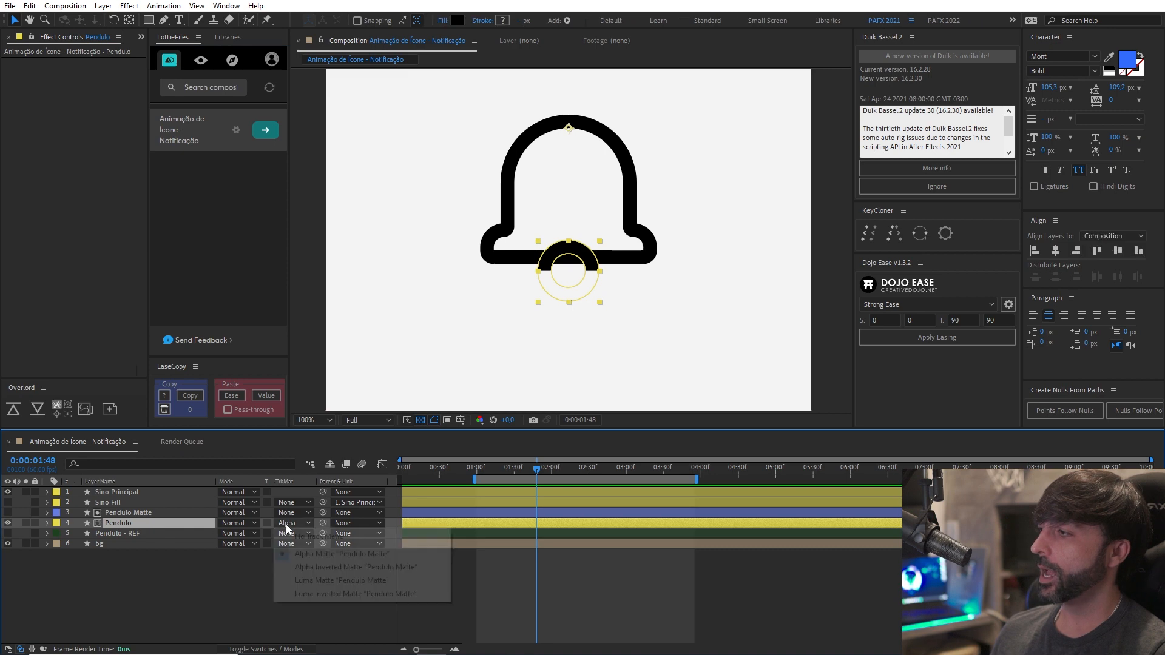
pyautogui.click(340, 567)
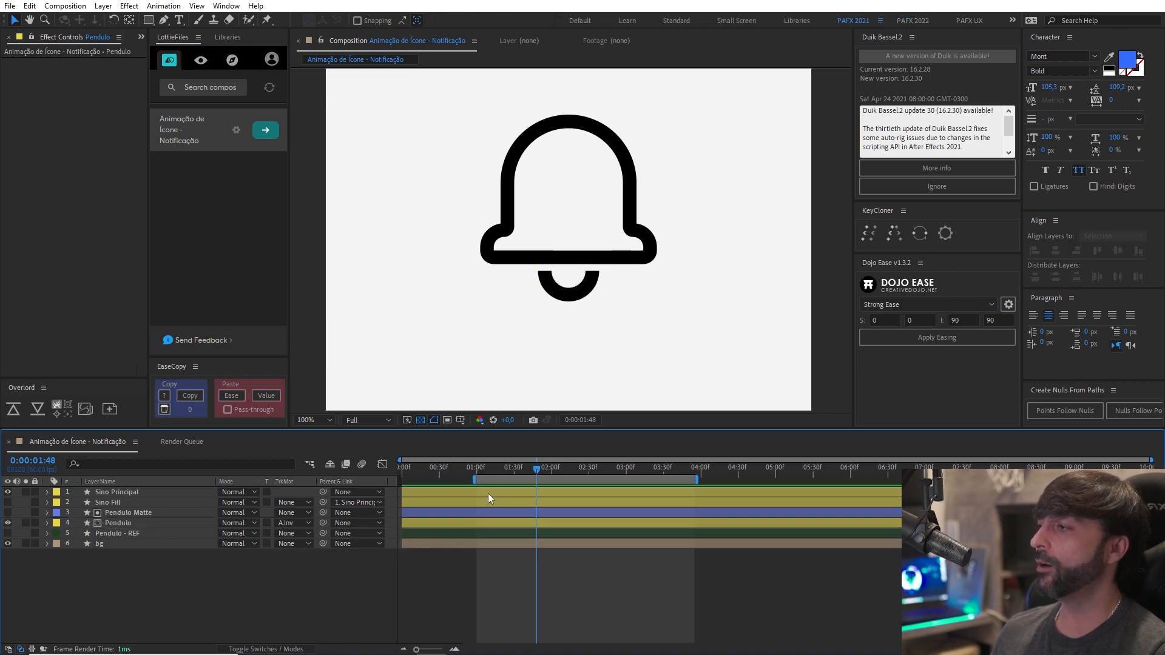
pyautogui.scroll(-2, 669, 348)
pyautogui.scroll(4, 572, 345)
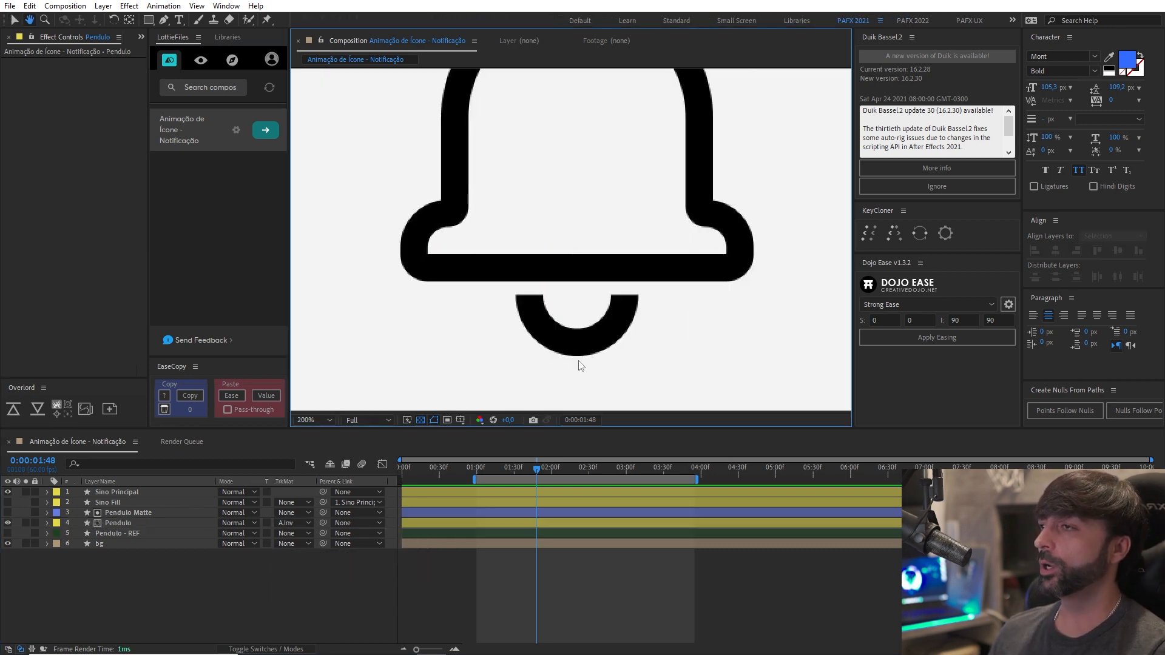
pyautogui.scroll(-2, 579, 365)
pyautogui.click(287, 522)
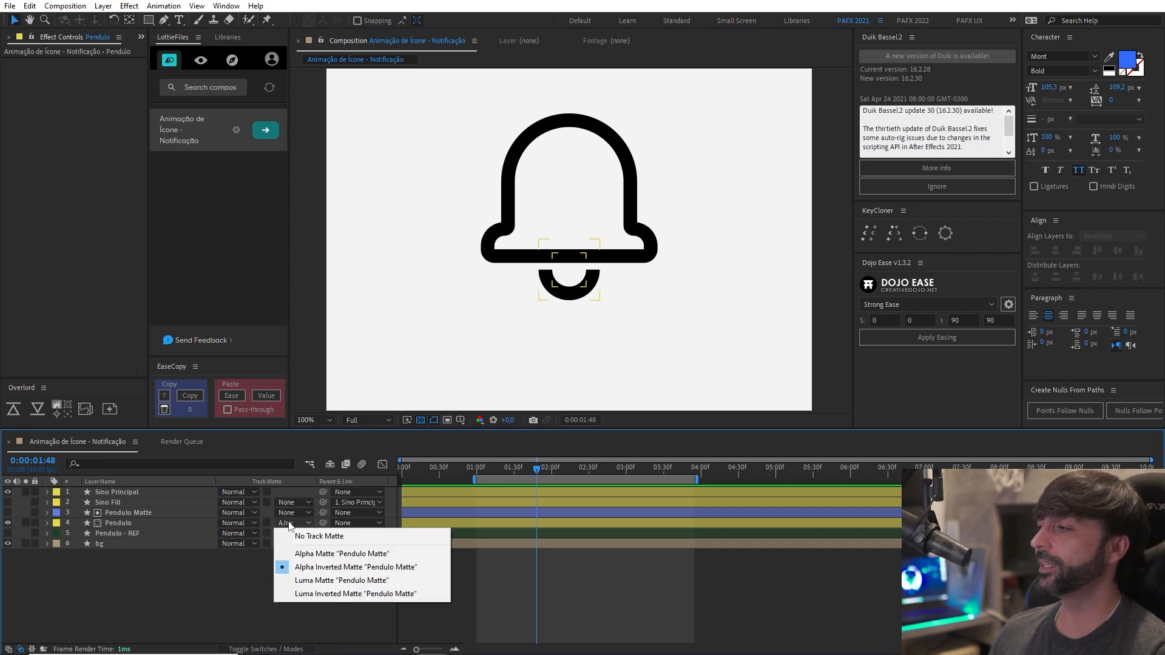
pyautogui.click(314, 567)
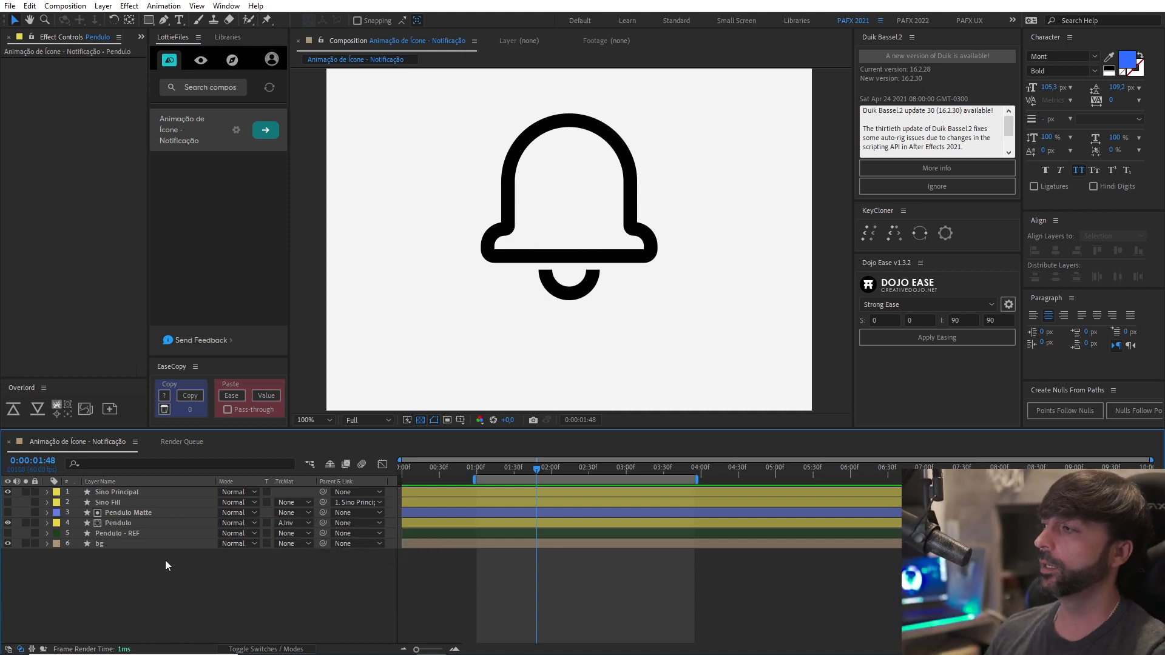
# Reveal the Pendulo layer's Rotation property, try swinging the clapper sideways by about 23°, and undo the rotation.
pyautogui.click(134, 523)
pyautogui.press('r')
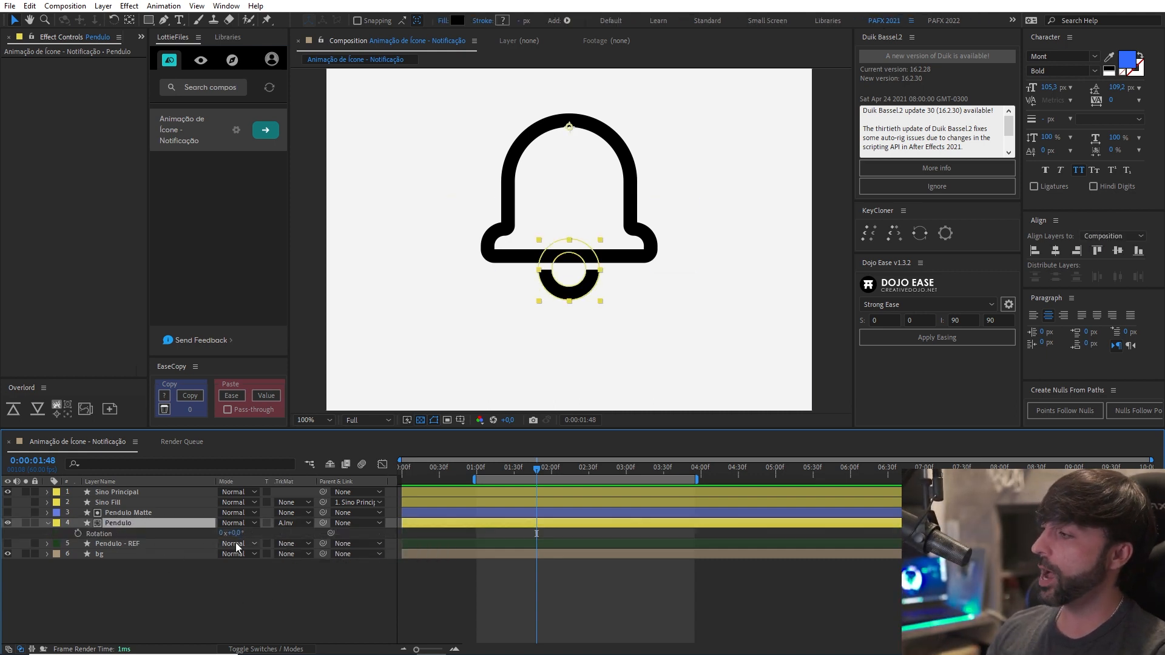
pyautogui.moveTo(238, 533)
pyautogui.mouseDown()
pyautogui.moveTo(250, 533)
pyautogui.moveTo(224, 533)
pyautogui.mouseUp()
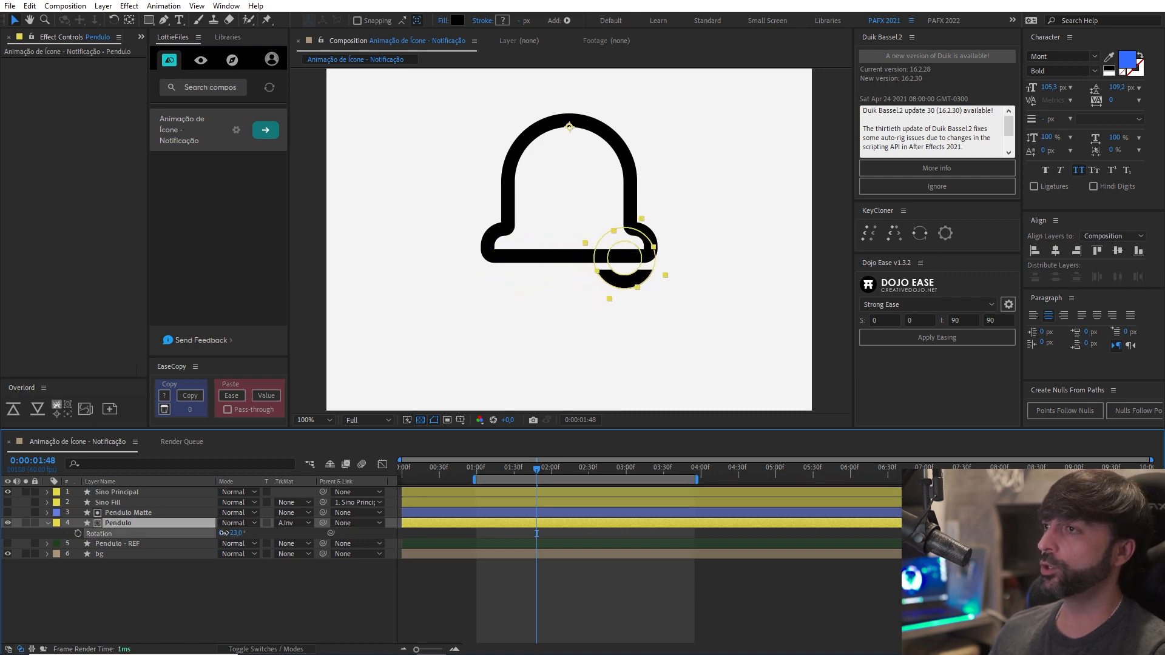
pyautogui.click(339, 582)
pyautogui.scroll(1, 594, 350)
pyautogui.hotkey('ctrl', 'z')
pyautogui.scroll(-2, 616, 312)
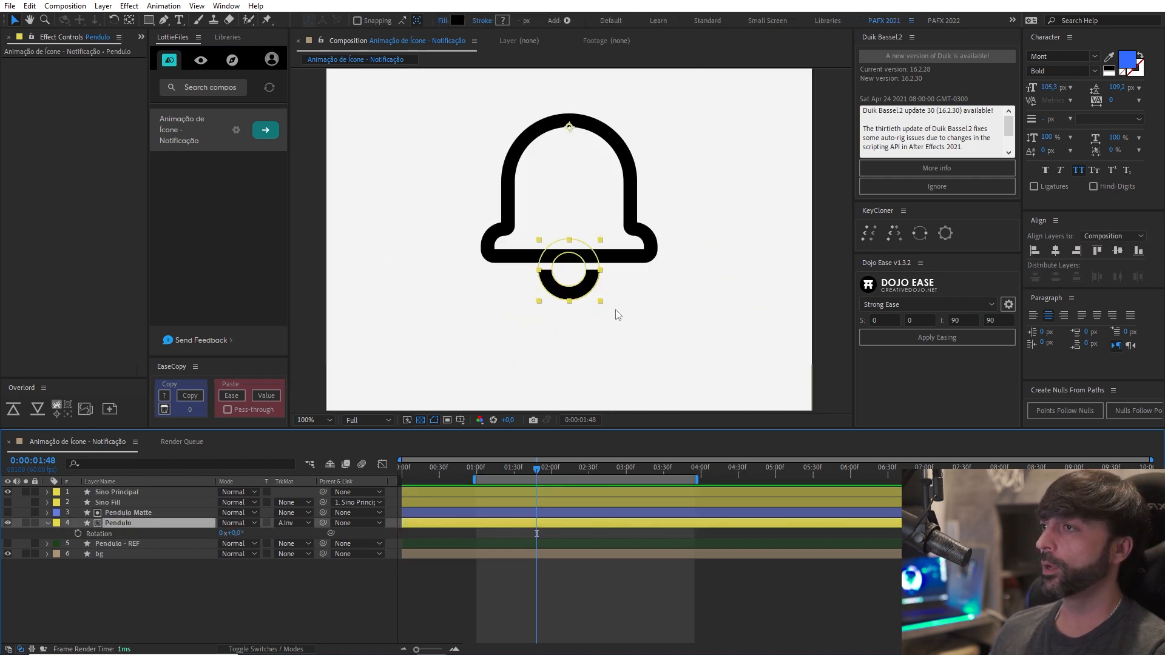
pyautogui.scroll(1, 592, 320)
pyautogui.scroll(-1, 593, 318)
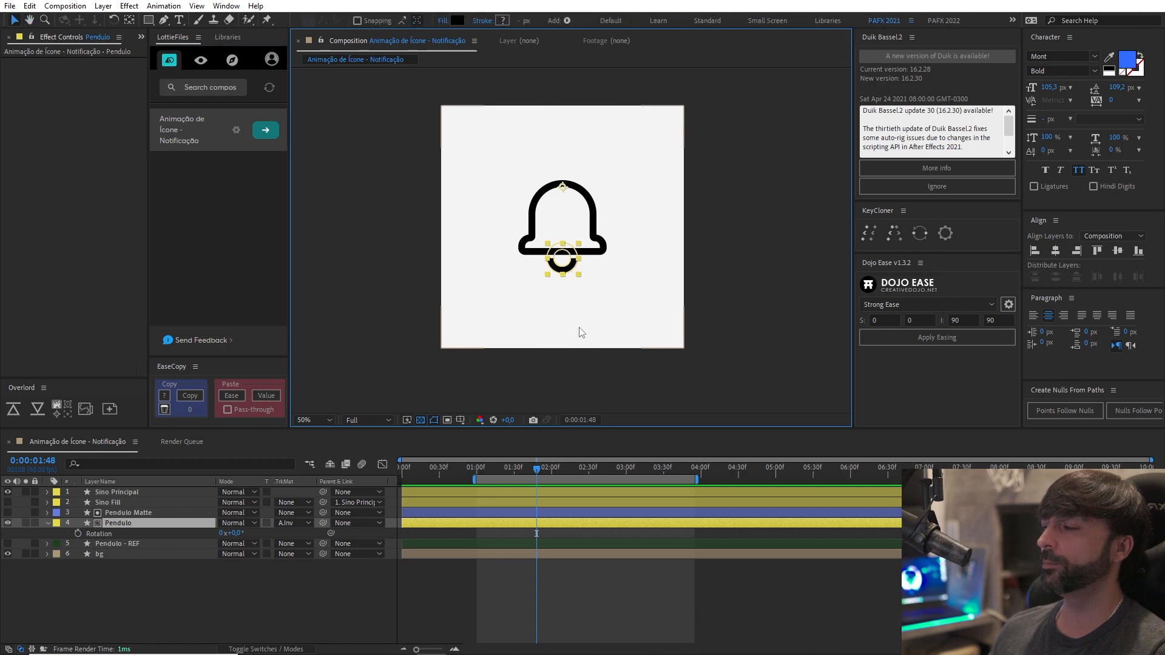
pyautogui.scroll(1, 575, 325)
pyautogui.press('space')
pyautogui.click(133, 492)
pyautogui.click(177, 561)
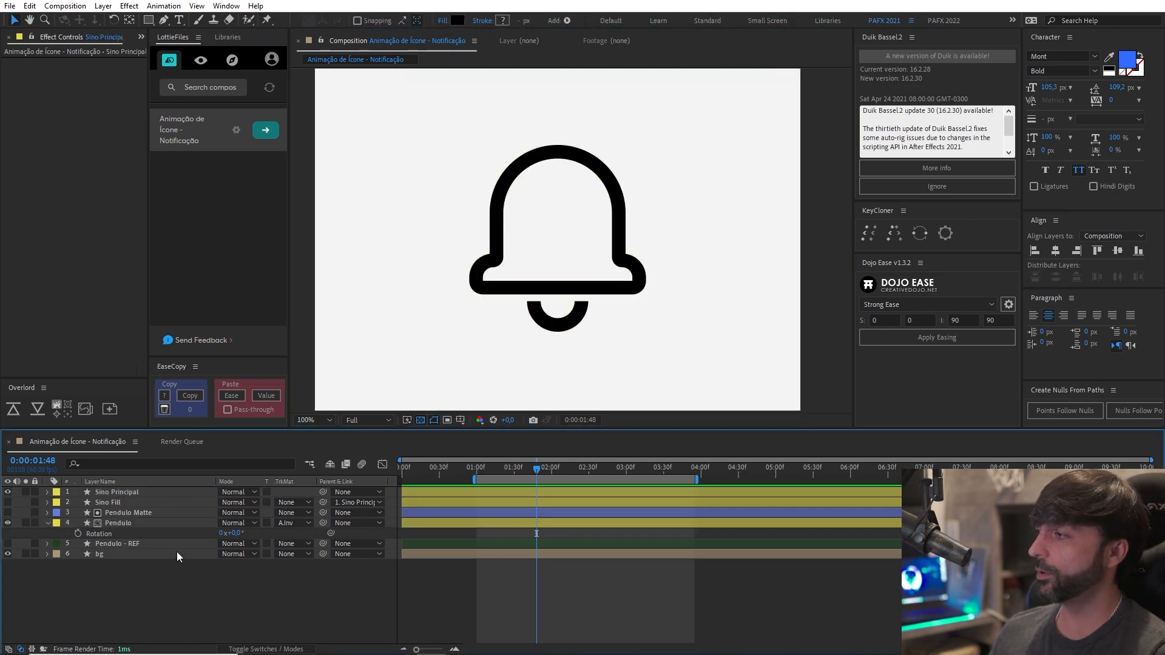
pyautogui.moveTo(552, 327); pyautogui.dragTo(560, 331)
# Add a starting Rotation keyframe of 0° to the Sino Principal layer at 0:00:01:00.
pyautogui.click(128, 493)
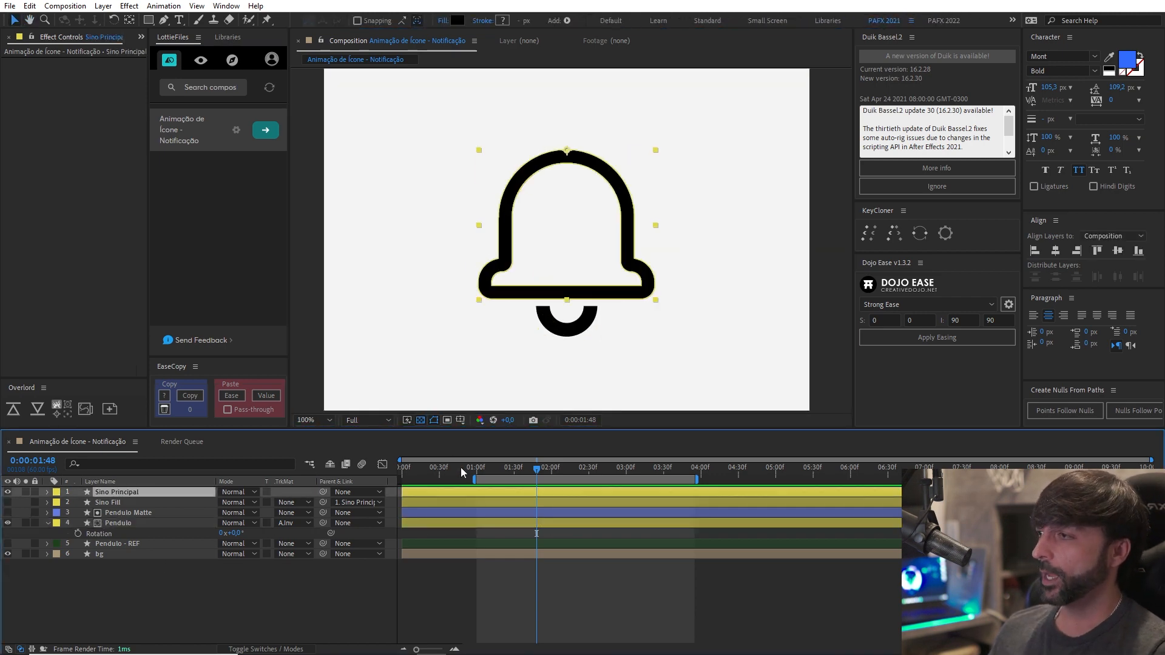
pyautogui.click(477, 470)
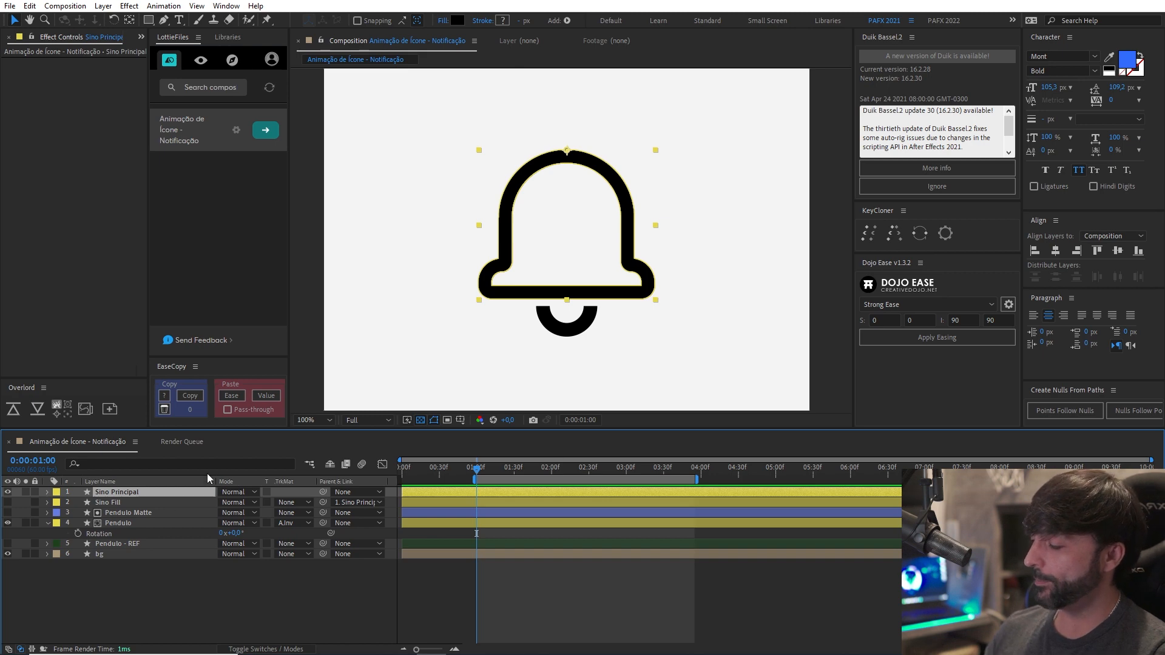
pyautogui.press('r')
pyautogui.hotkey('alt', 'shift', 'r')
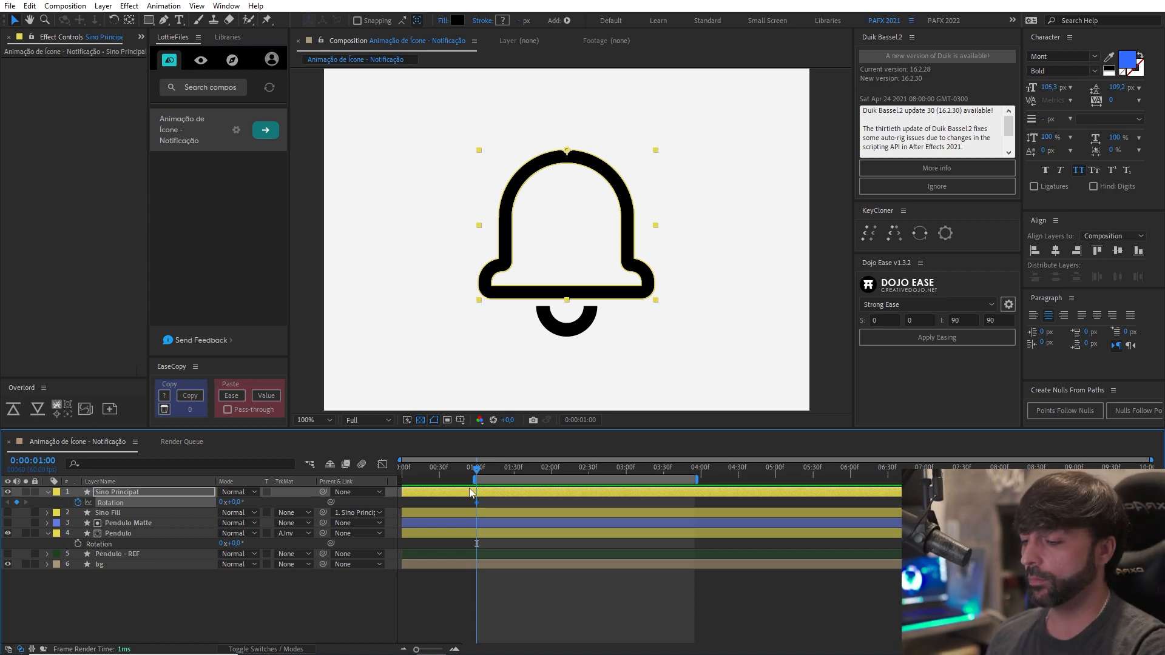
# Tilt the Sino Principal layer to a Rotation of -17° at 0:00:01:20.
pyautogui.hotkey('shift', 'pagedown')
pyautogui.hotkey('shift', 'pagedown')
pyautogui.press('=')
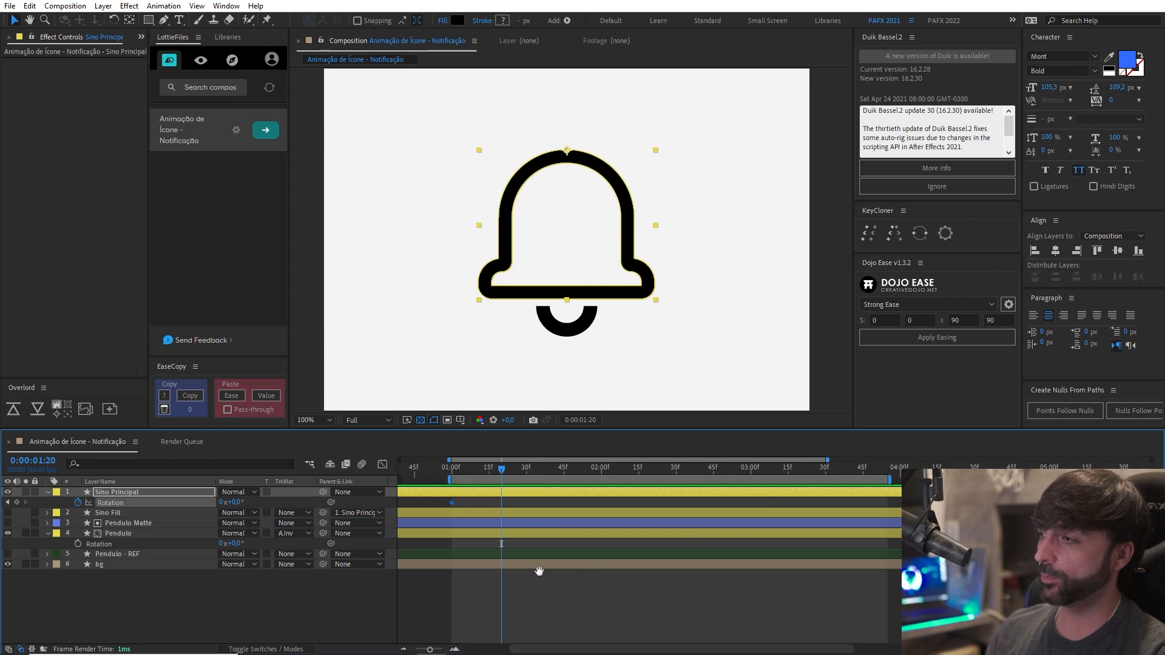
pyautogui.moveTo(538, 569); pyautogui.dragTo(647, 593)
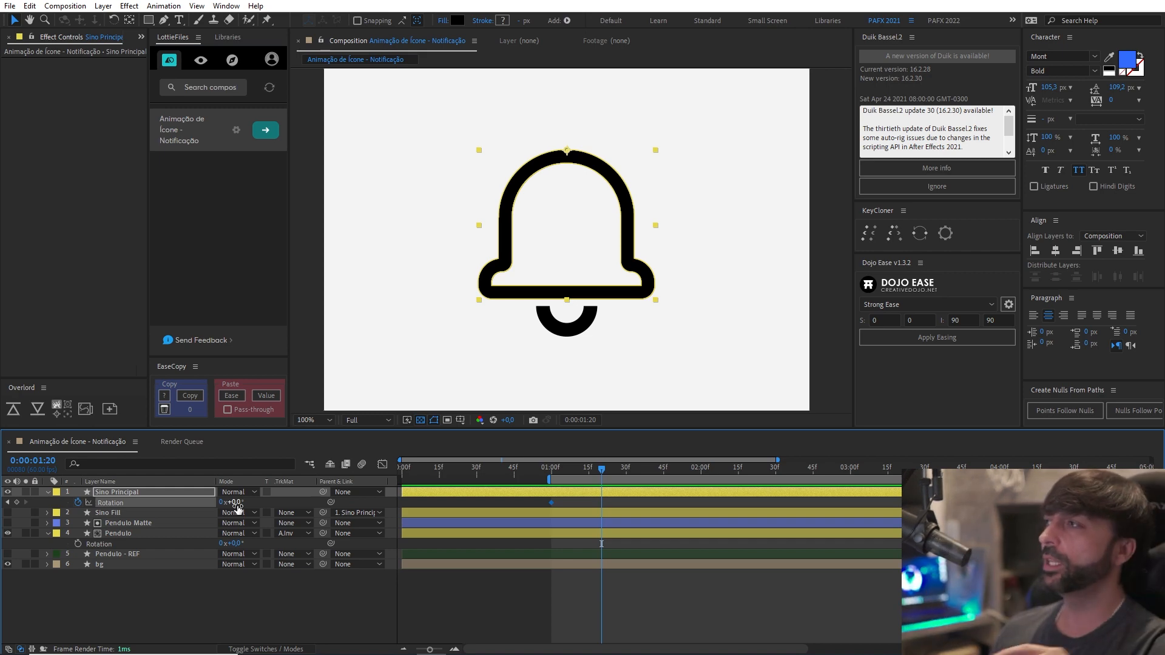
pyautogui.moveTo(238, 505); pyautogui.dragTo(230, 506)
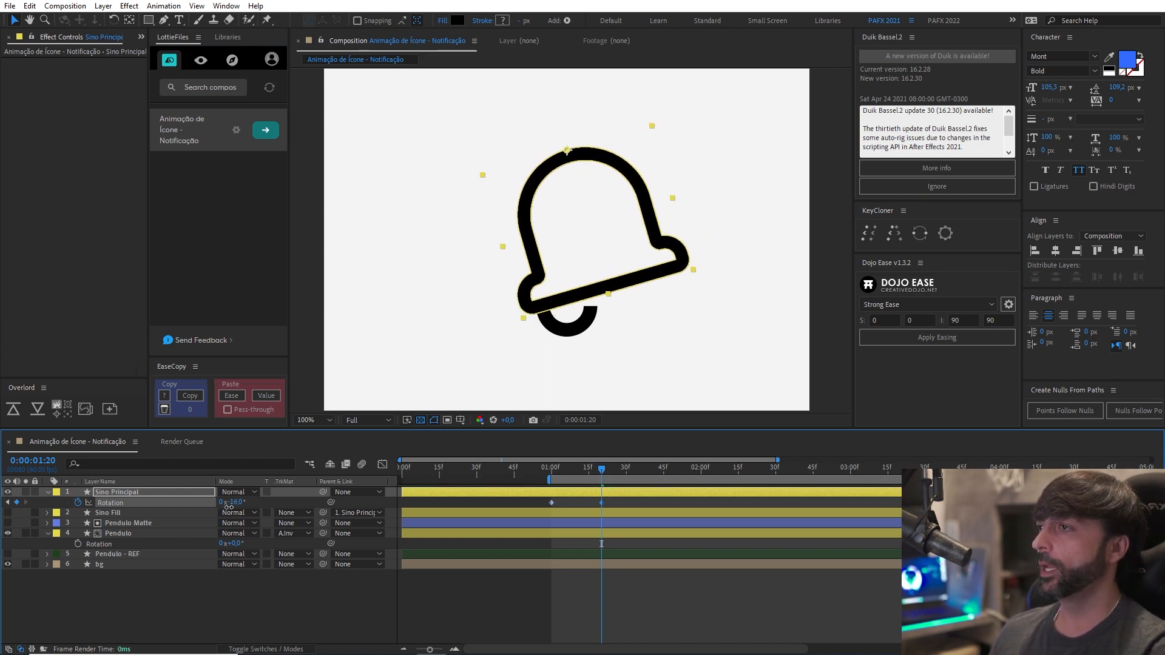
pyautogui.click(236, 502)
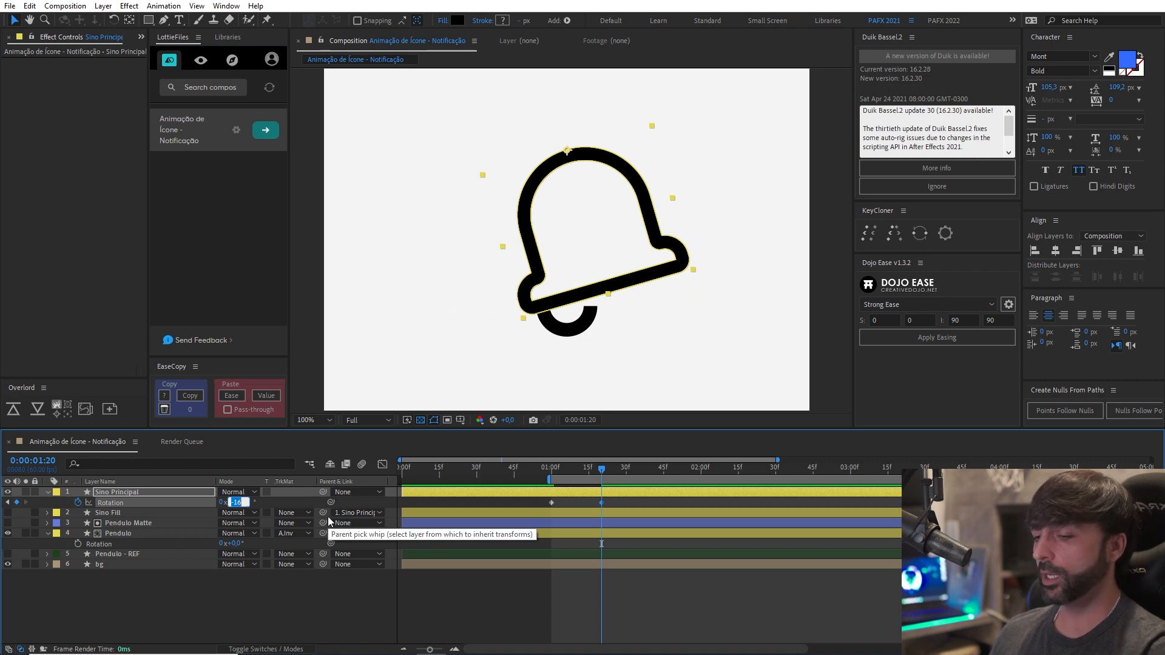
pyautogui.write('-17')
pyautogui.press('Return')
# Inspect the tilted bell against the clapper in the composition.
pyautogui.scroll(-1, 572, 286)
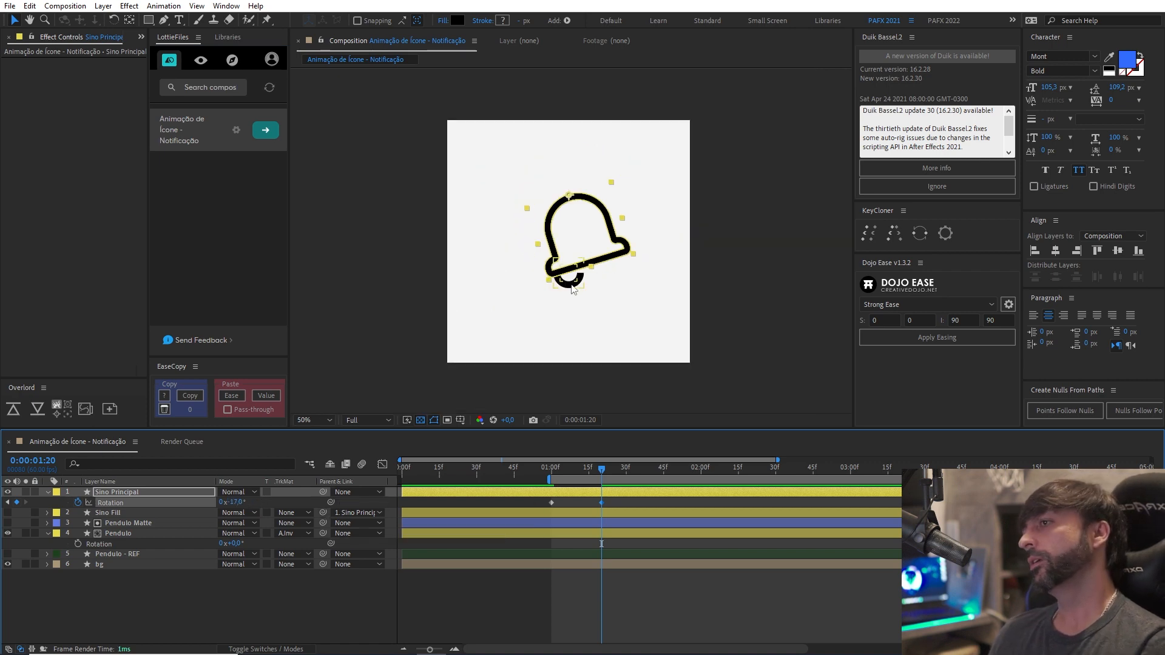
pyautogui.scroll(1, 569, 297)
pyautogui.moveTo(559, 314); pyautogui.dragTo(562, 360)
pyautogui.scroll(1, 554, 315)
pyautogui.scroll(-2, 564, 339)
pyautogui.scroll(1, 561, 358)
pyautogui.scroll(-1, 561, 362)
pyautogui.scroll(1, 561, 363)
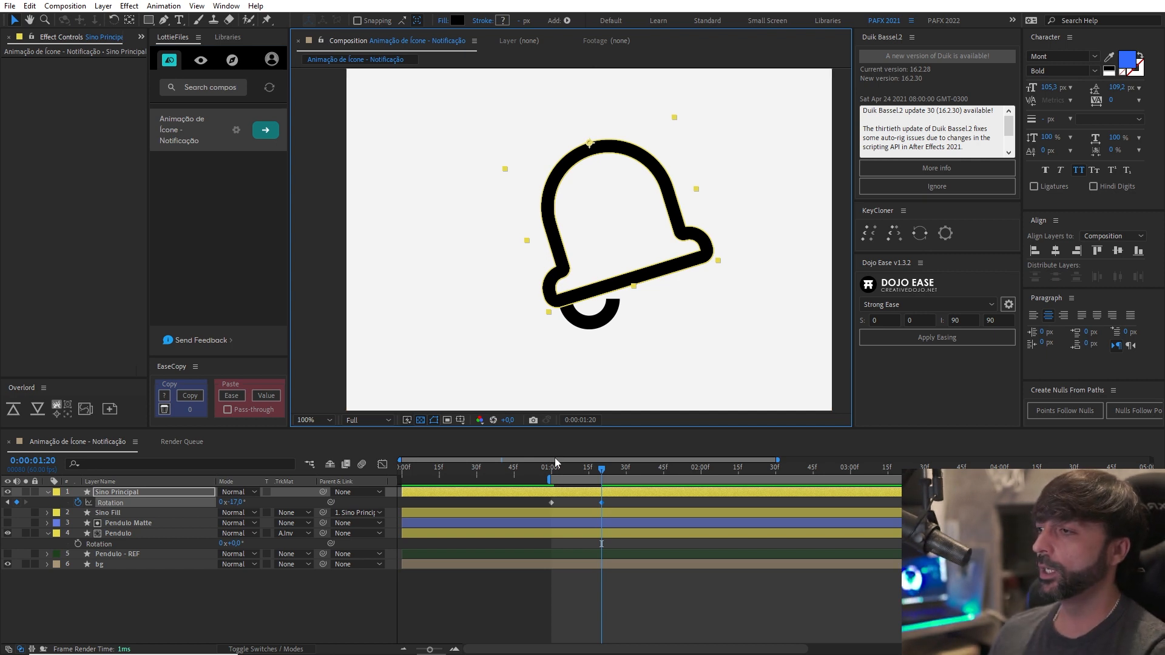
# Copy the Sino Principal Rotation keyframe from 0:00:01:00 to 0:00:01:40 and preview the swing.
pyautogui.hotkey('shift', 'pagedown')
pyautogui.hotkey('shift', 'pagedown')
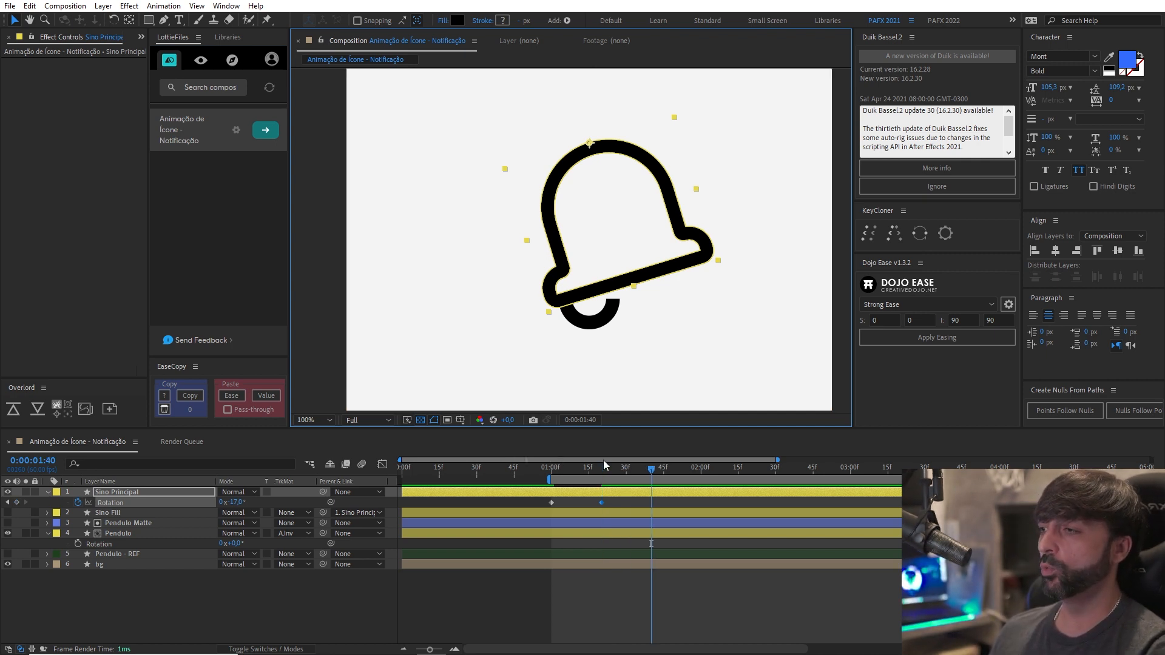
pyautogui.moveTo(536, 504); pyautogui.dragTo(565, 514)
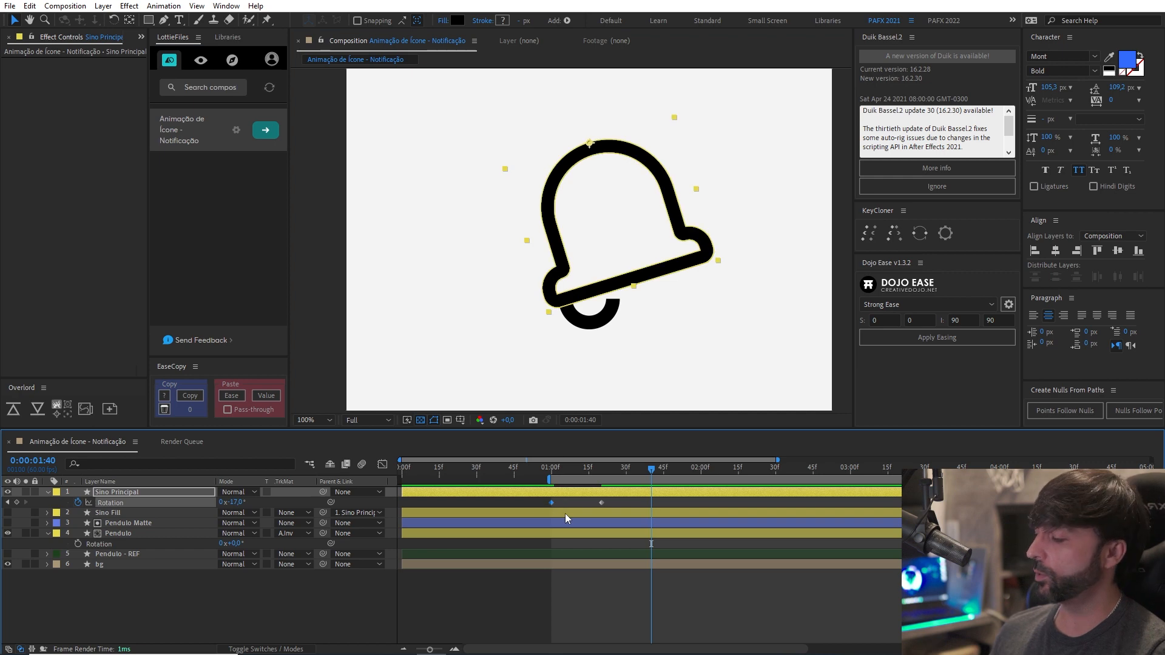
pyautogui.hotkey('ctrl', 'c')
pyautogui.hotkey('ctrl', 'v')
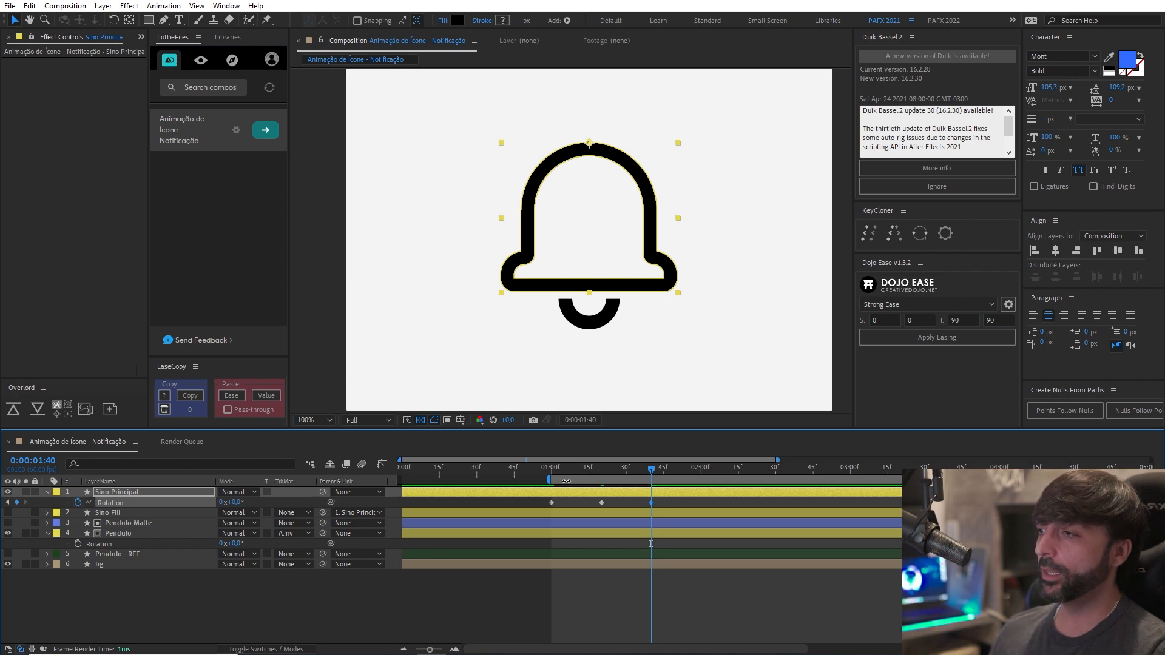
pyautogui.moveTo(555, 471); pyautogui.dragTo(651, 479)
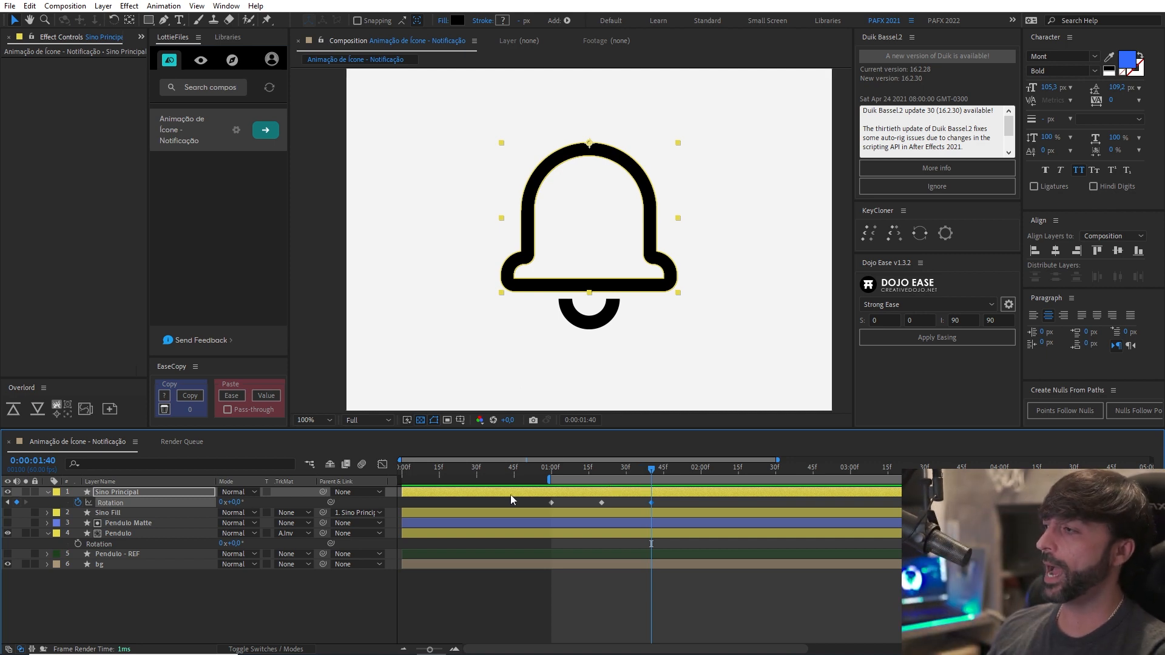
# Set the Sino Principal layer's Rotation to 10° at 0:00:01:40 and preview the back-and-forth swing.
pyautogui.click(601, 472)
pyautogui.moveTo(602, 473); pyautogui.dragTo(656, 482)
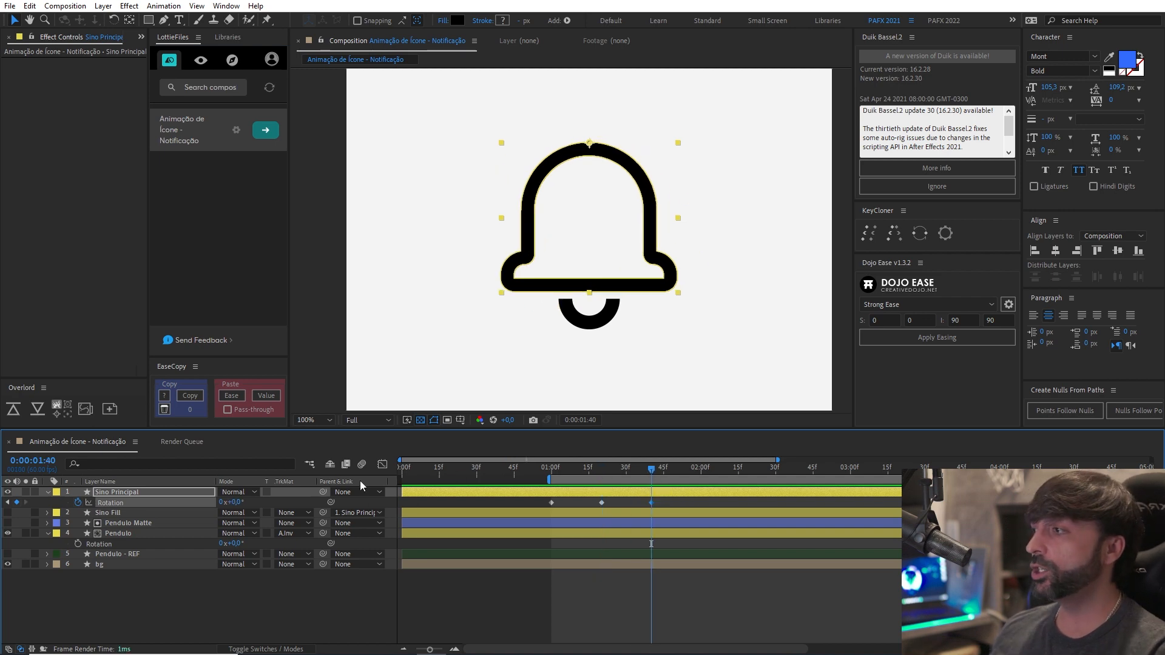
pyautogui.click(236, 502)
pyautogui.write('10')
pyautogui.press('Return')
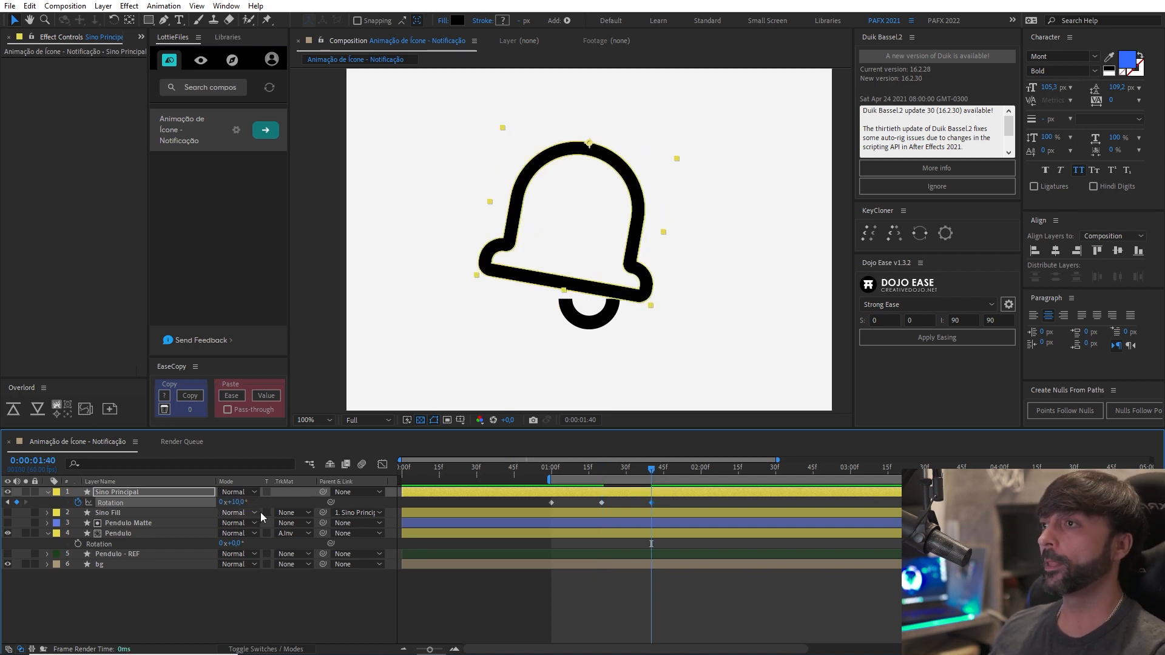
pyautogui.click(743, 579)
pyautogui.click(556, 473)
pyautogui.moveTo(555, 473); pyautogui.dragTo(650, 478)
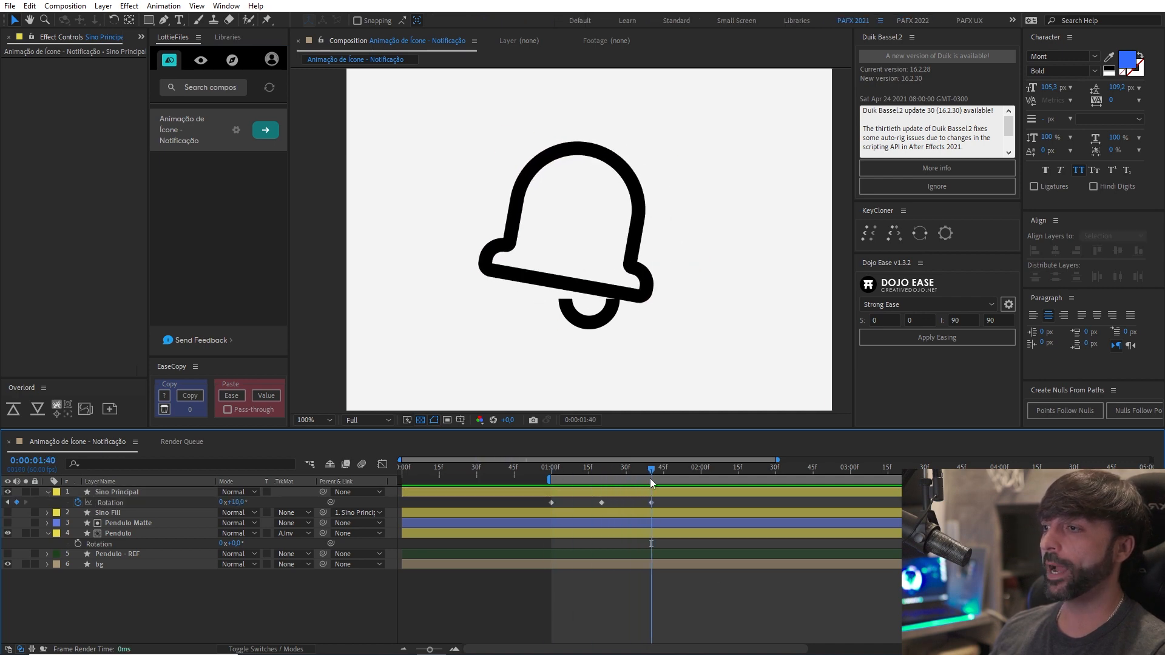
# Copy the initial 0° Rotation keyframe of Sino Principal to 0:00:02:00 and play back the swing.
pyautogui.hotkey('shift', 'pagedown')
pyautogui.hotkey('shift', 'pagedown')
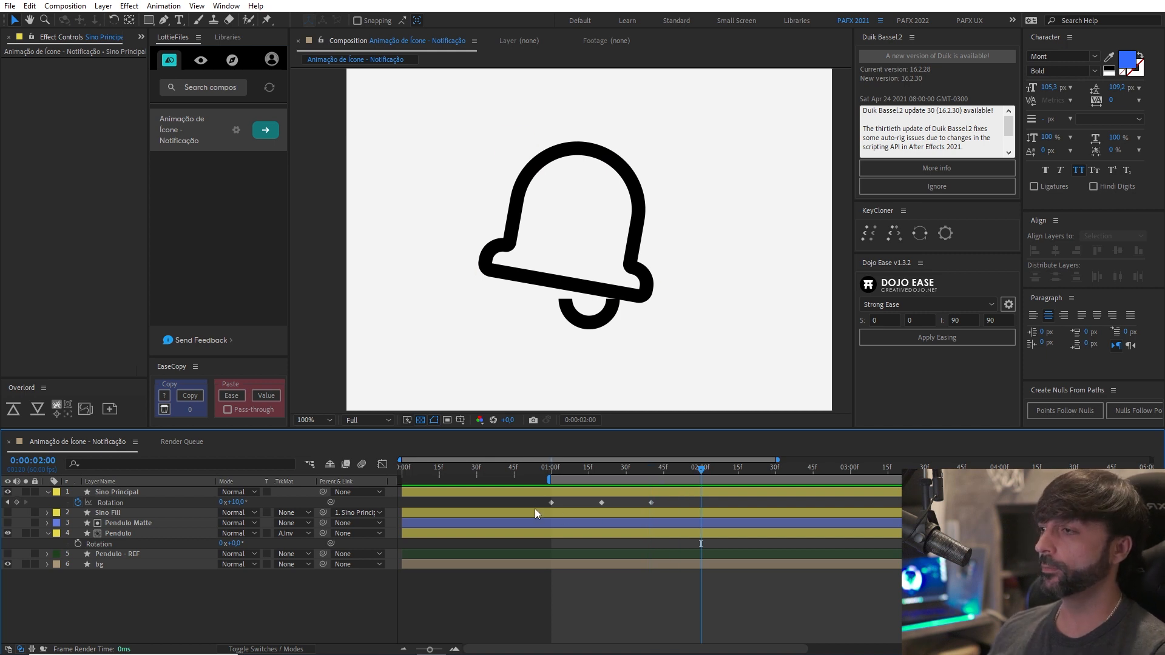
pyautogui.click(552, 502)
pyautogui.hotkey('ctrl', 'c')
pyautogui.hotkey('ctrl', 'v')
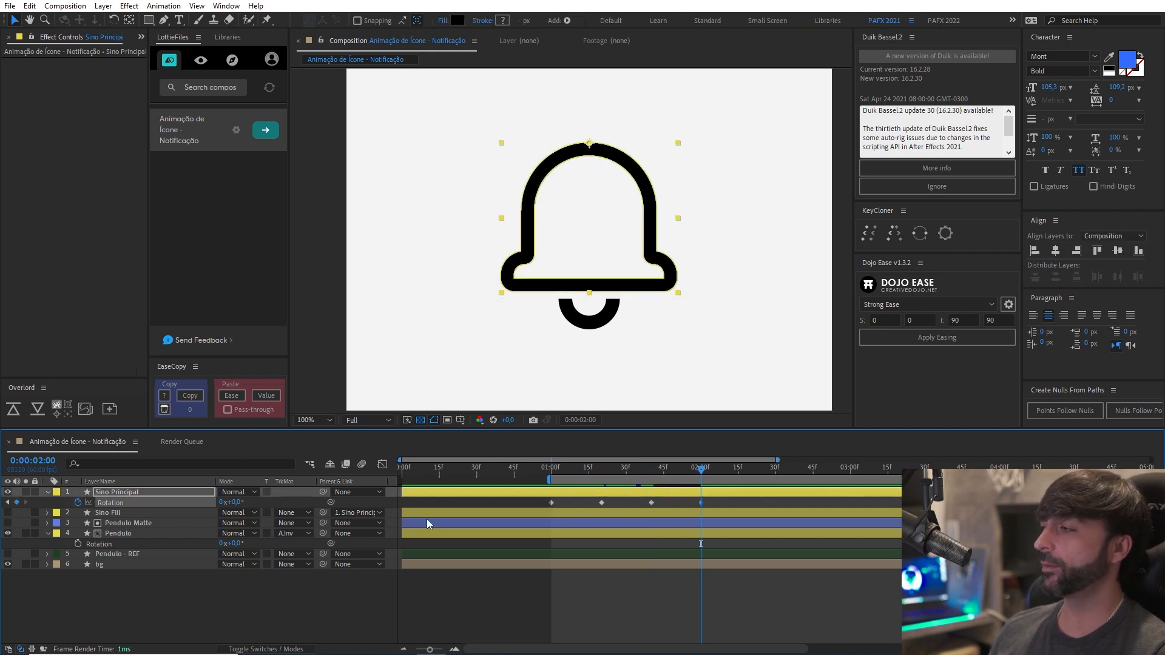
pyautogui.press('space')
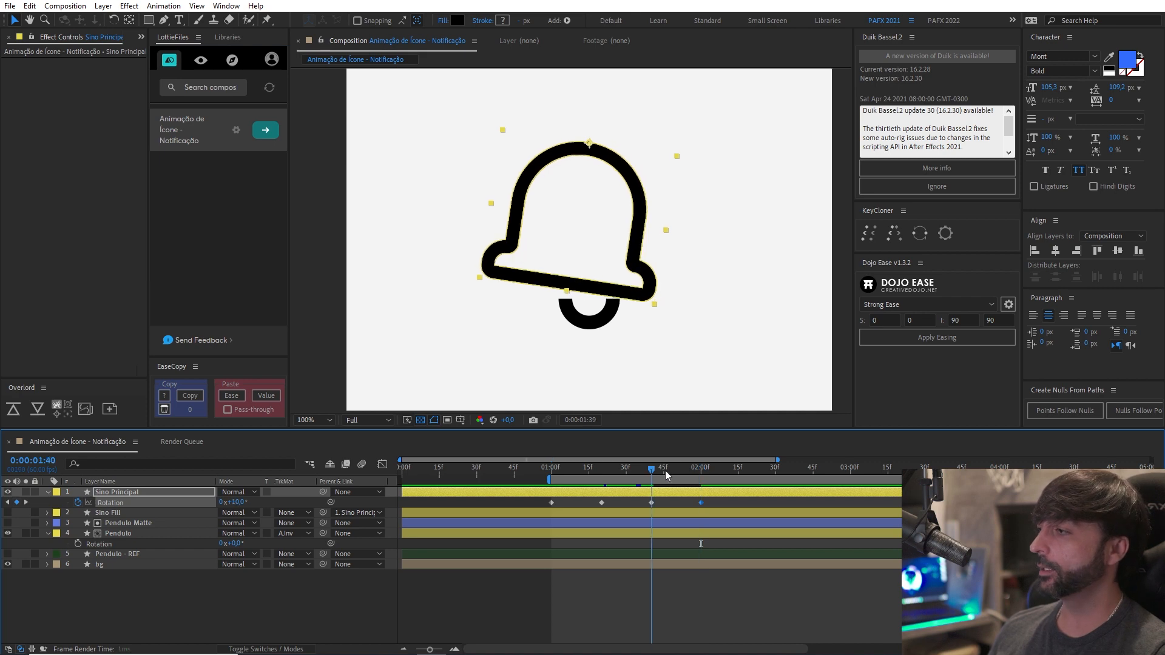
# Stop the playback and set the Sino Principal layer's Rotation to -5° at 0:00:02:00.
pyautogui.press('space')
pyautogui.click(233, 502)
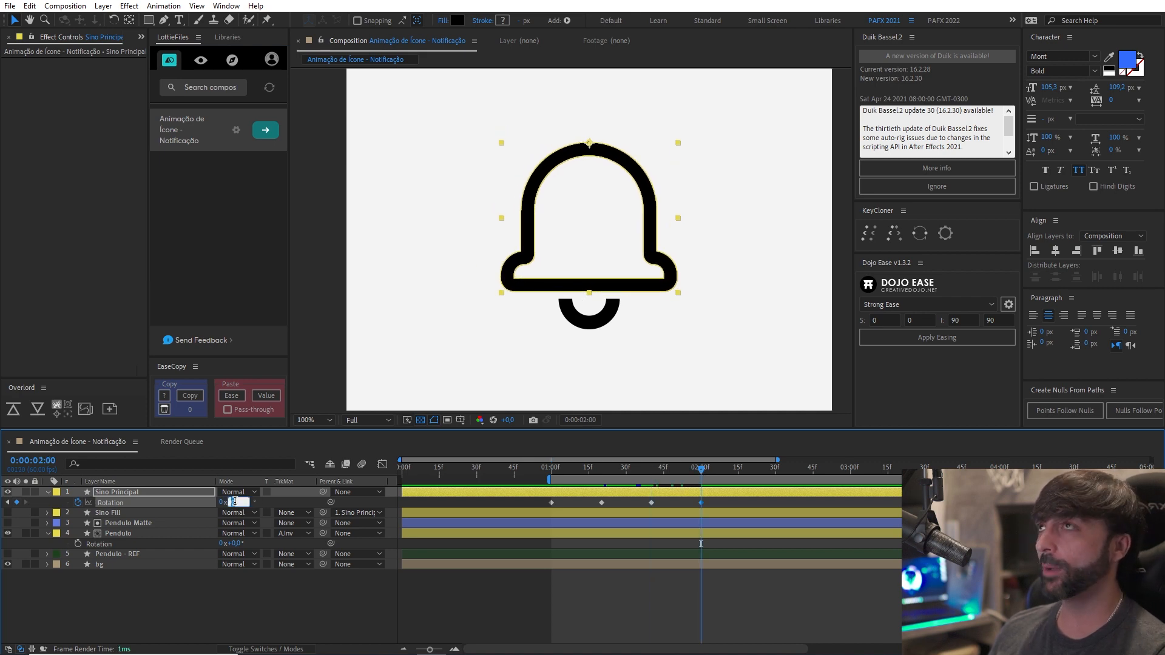
pyautogui.write('-6')
pyautogui.press('Return')
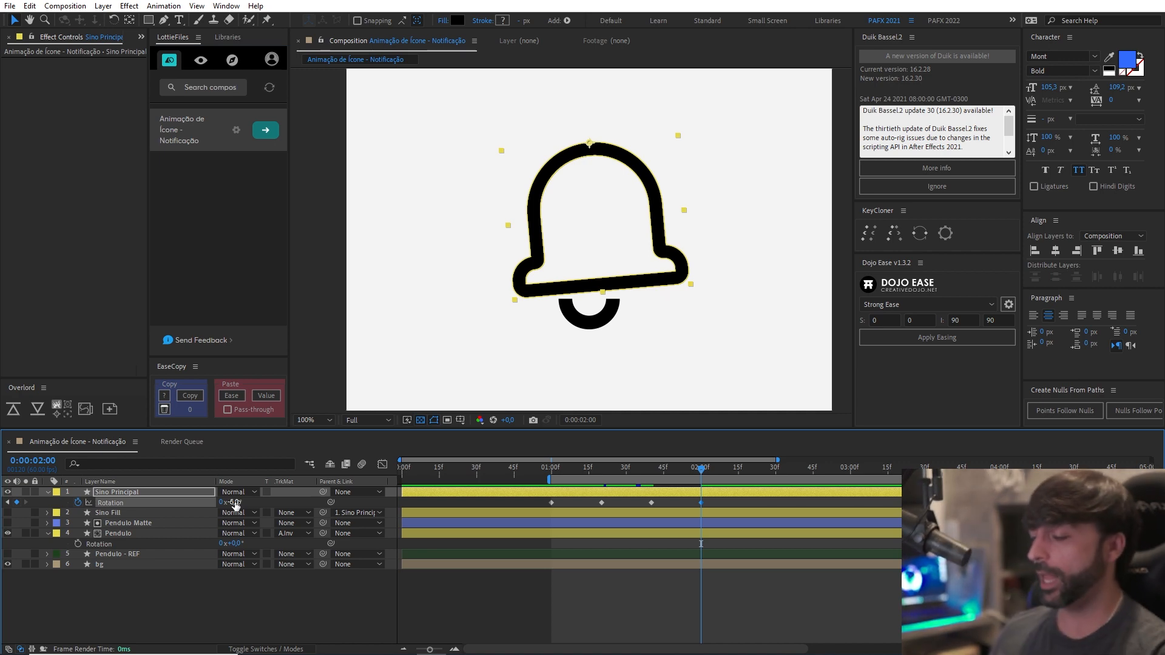
# Add a Rotation keyframe of 2.5° to the Sino Principal layer at 0:00:02:20.
pyautogui.hotkey('shift', 'pagedown')
pyautogui.hotkey('shift', 'pagedown')
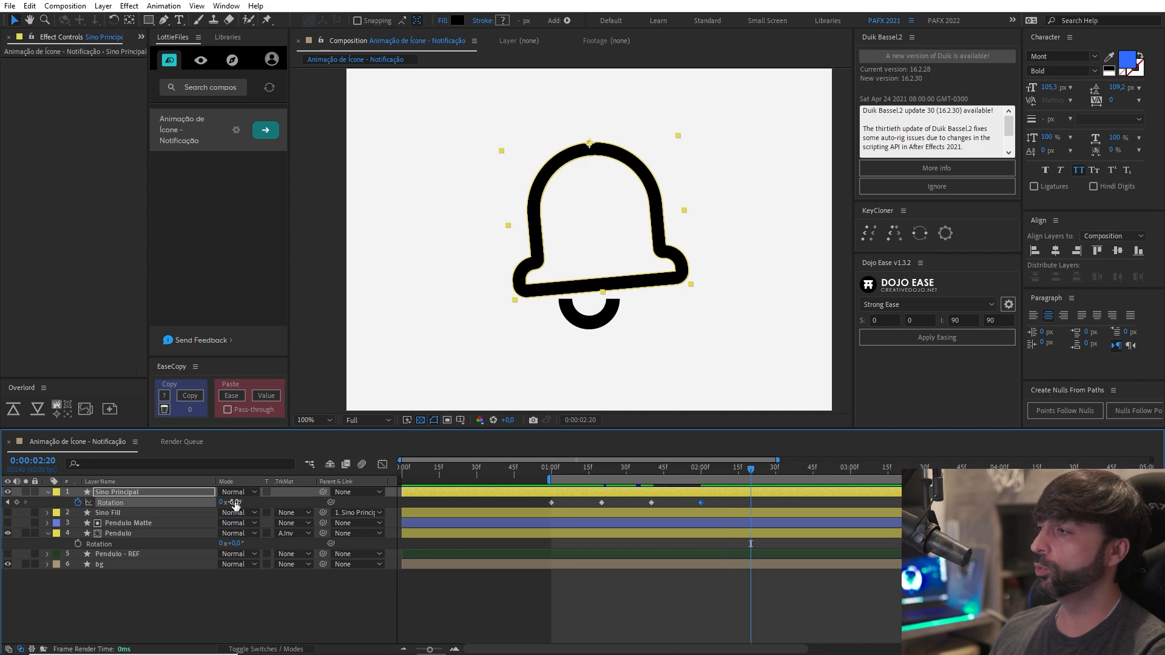
pyautogui.click(232, 502)
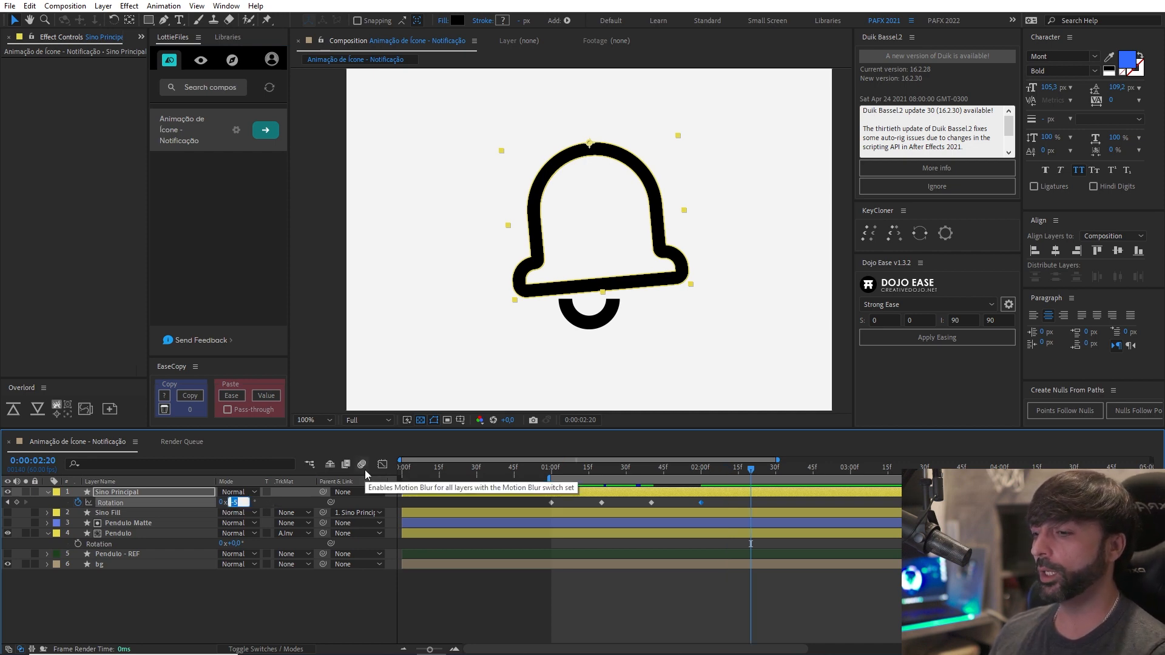
pyautogui.write('2,5')
pyautogui.press('Return')
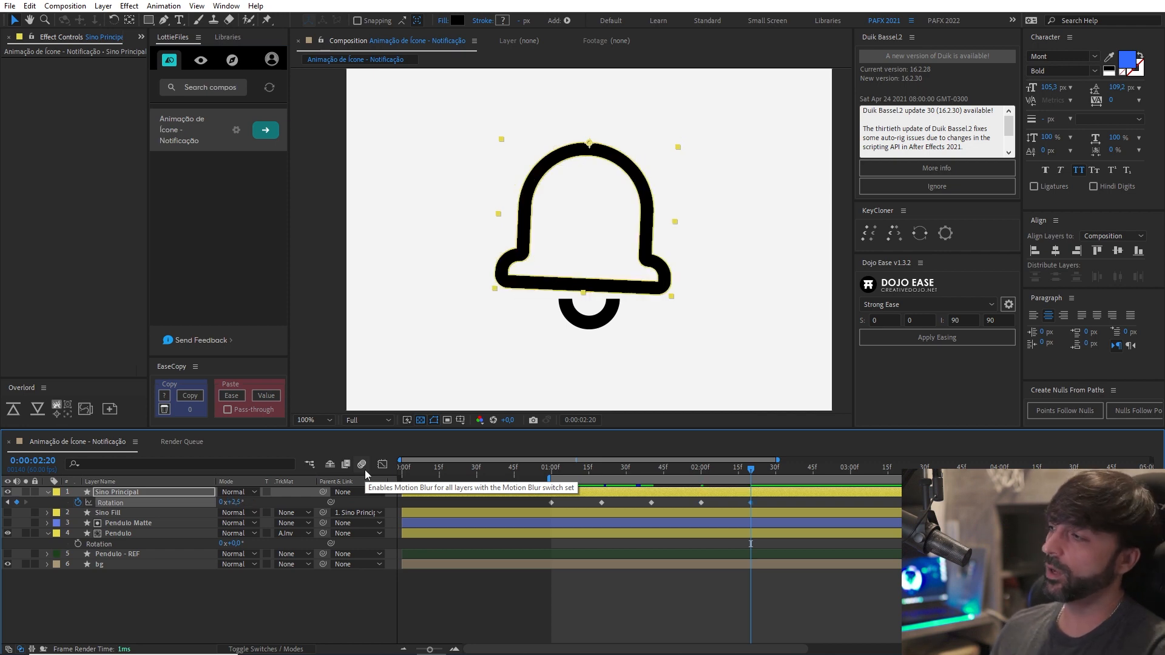
# Change the Sino Principal Rotation keyframe at 0:00:02:20 to 2°.
pyautogui.click(239, 503)
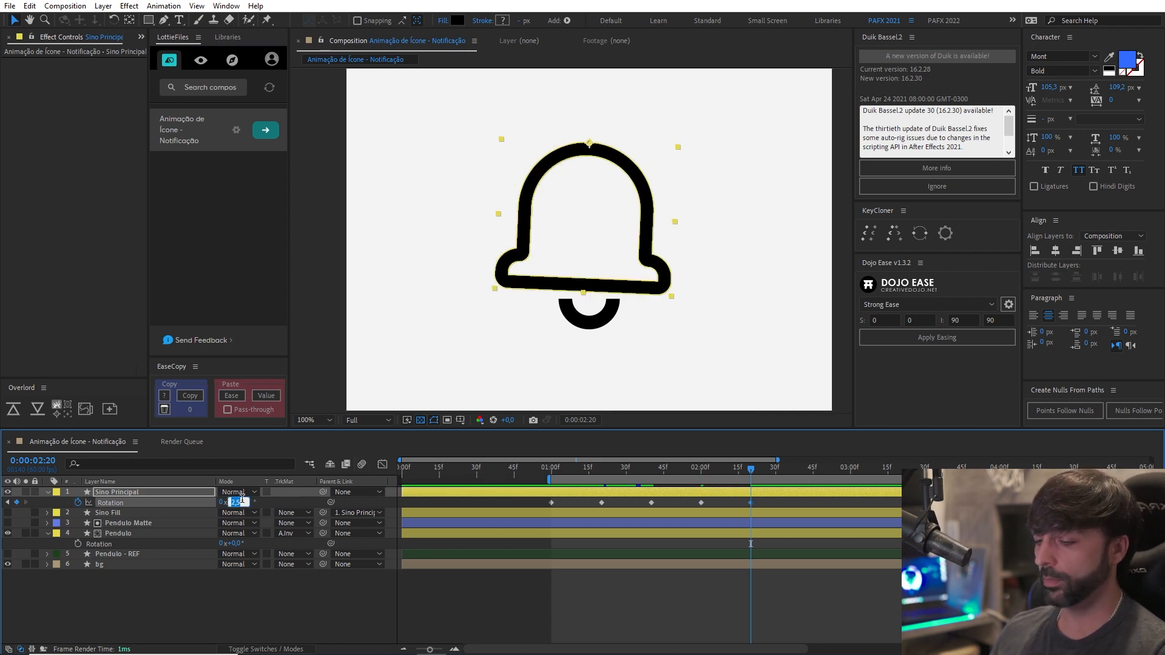
pyautogui.write('2')
pyautogui.press('Return')
# Add a Rotation keyframe of -1° to the Sino Principal layer at 0:00:02:40.
pyautogui.hotkey('shift', 'pagedown')
pyautogui.hotkey('shift', 'pagedown')
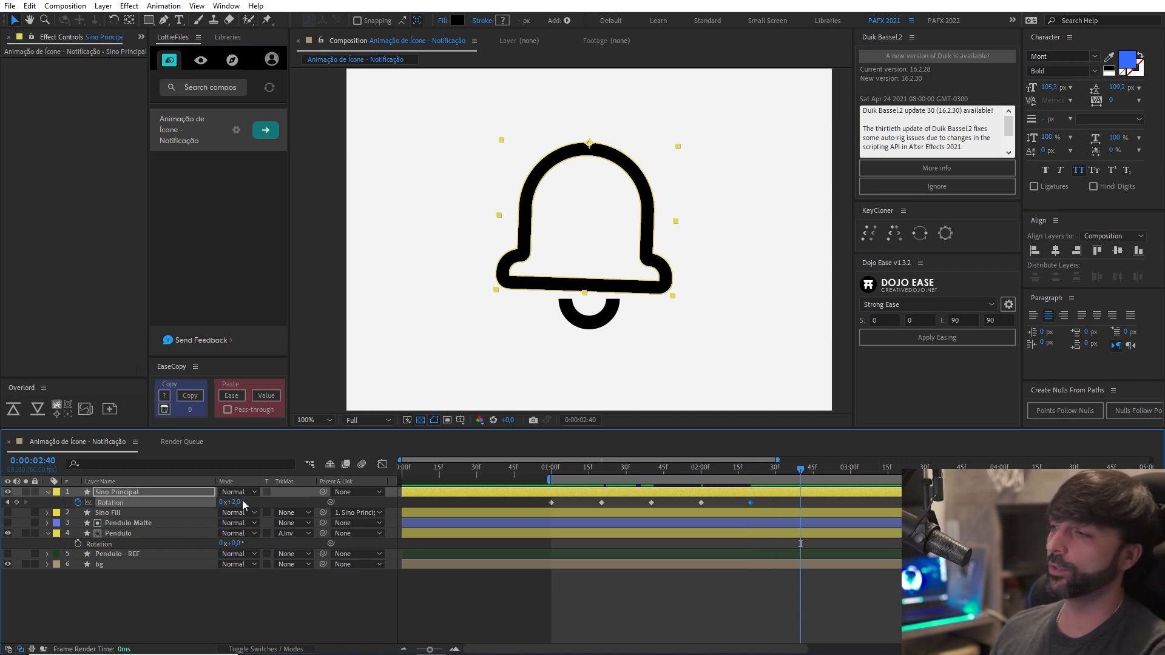
pyautogui.click(231, 502)
pyautogui.write('-')
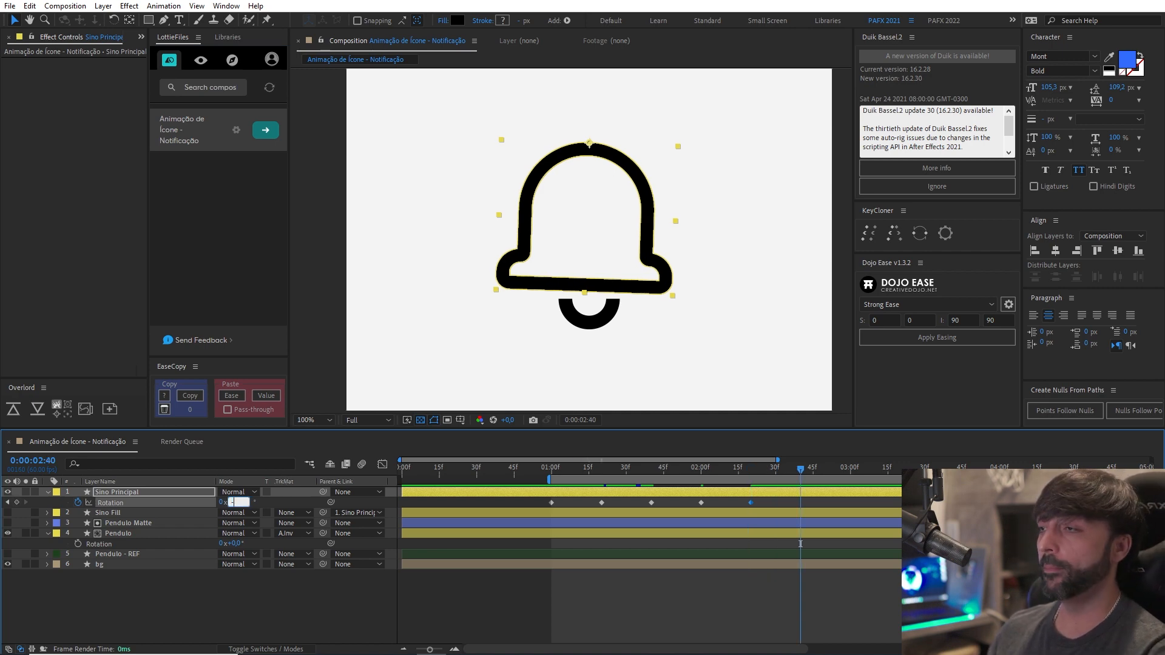
pyautogui.write('1')
pyautogui.press('Return')
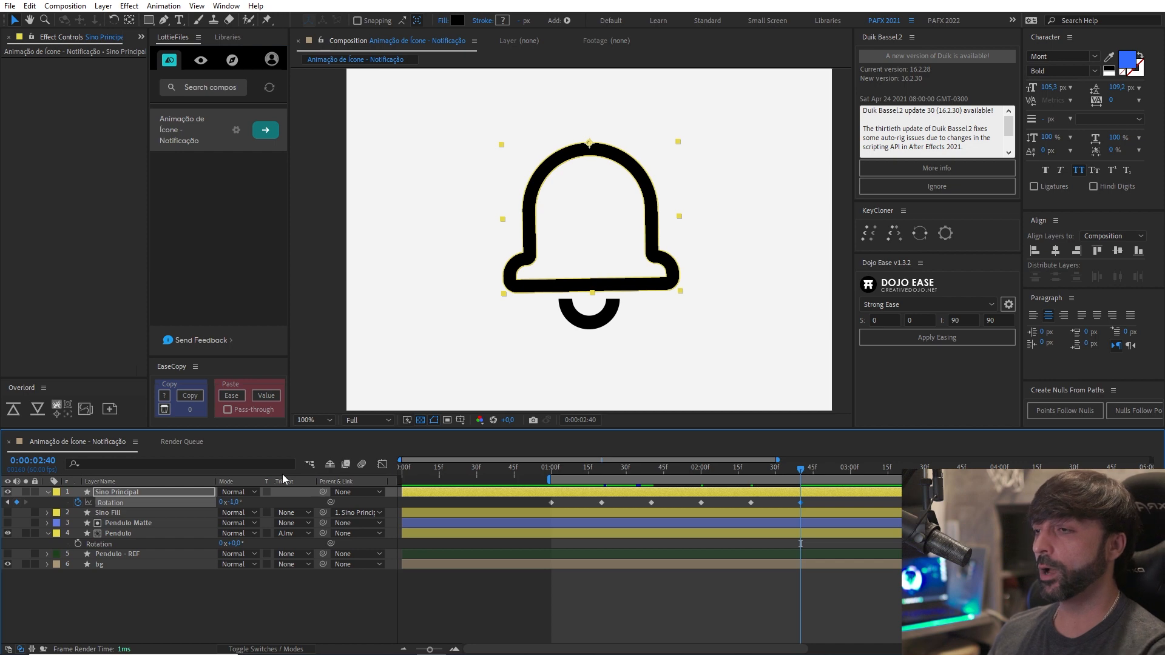
# Add a final Rotation keyframe of 0° to the Sino Principal layer at 0:00:03:00.
pyautogui.hotkey('shift', 'pagedown')
pyautogui.hotkey('shift', 'pagedown')
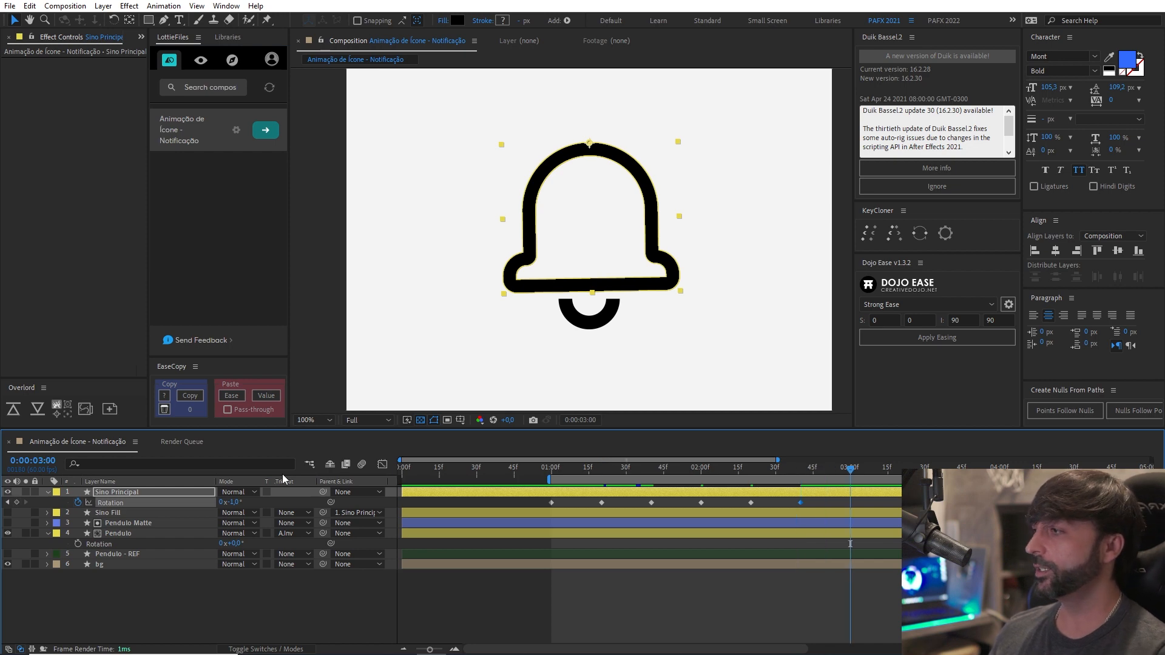
pyautogui.click(235, 502)
pyautogui.write('0')
pyautogui.press('Return')
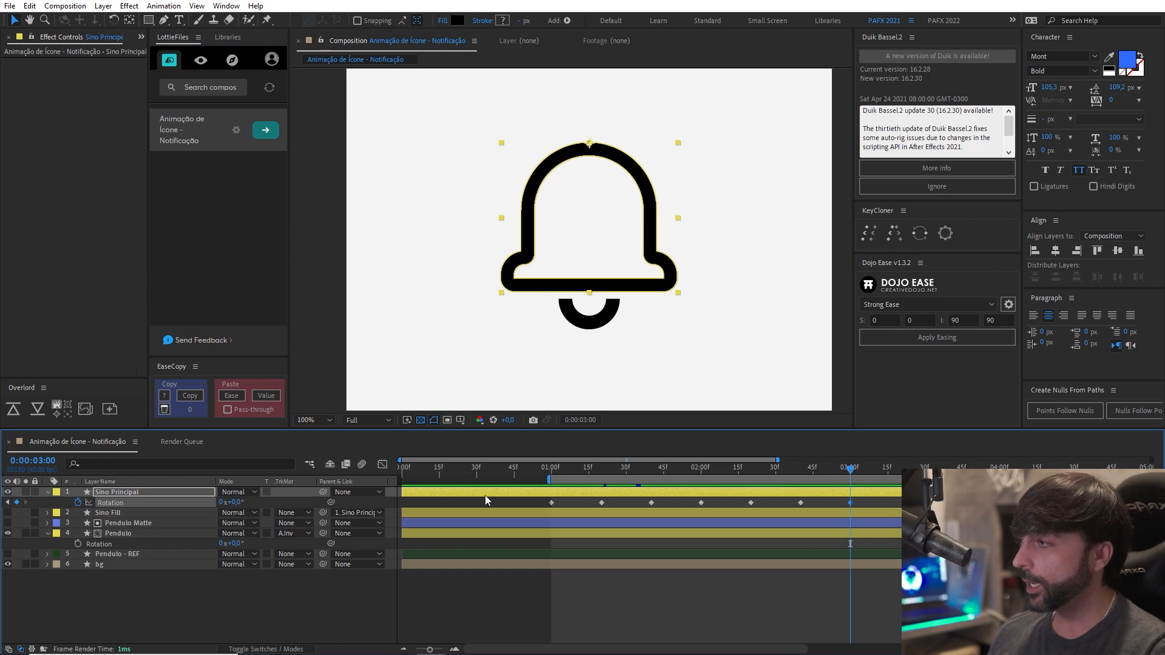
# Check the bell's pose at 0:00:02:40 and change its Rotation at 0:00:03:00 to 0.3°.
pyautogui.click(801, 477)
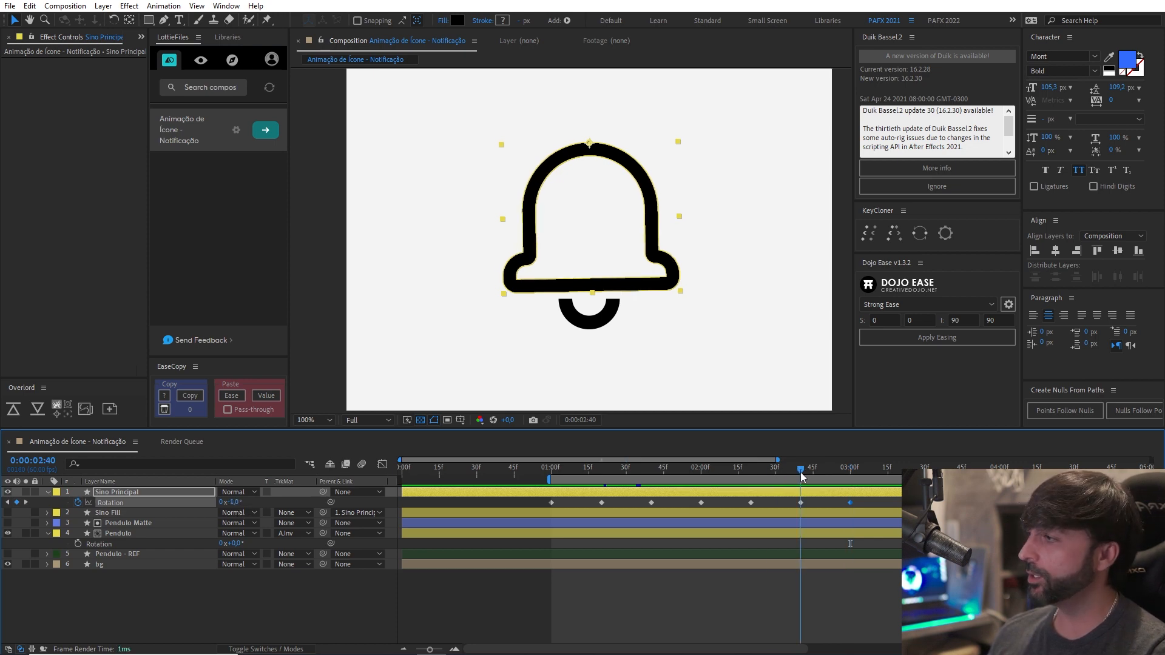
pyautogui.click(850, 477)
pyautogui.click(236, 503)
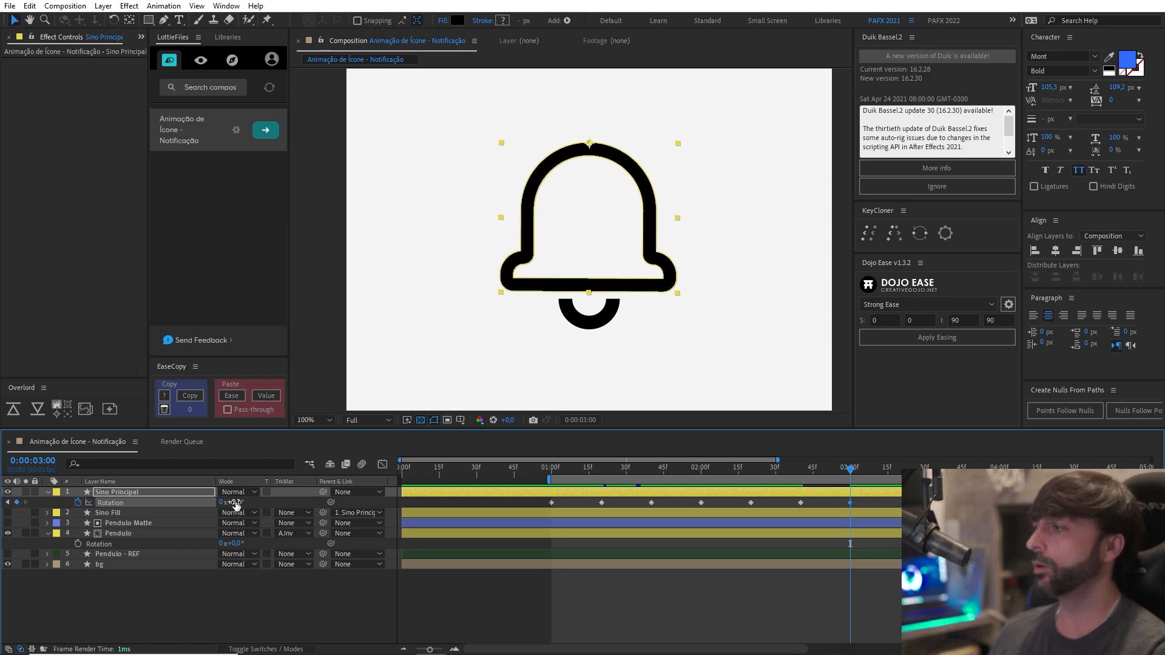
pyautogui.press('Return')
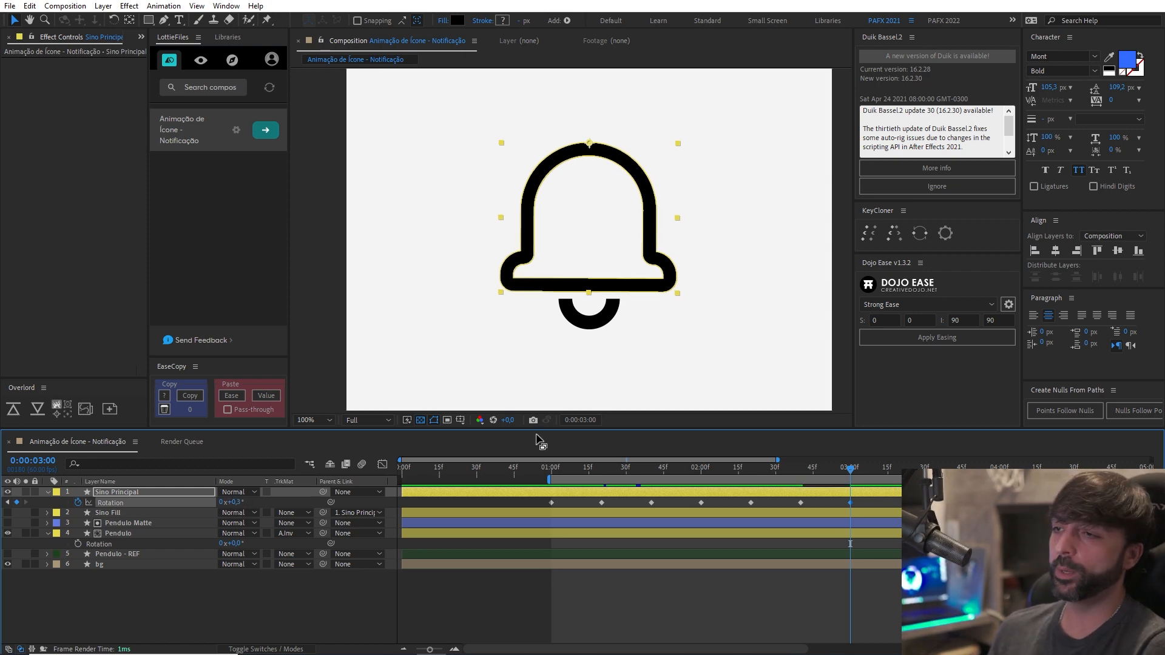
# Add a closing Rotation keyframe of 0° to the Sino Principal layer at 0:00:03:20.
pyautogui.hotkey('ctrl', 'shift', 'Right')
pyautogui.hotkey('ctrl', 'shift', 'Right')
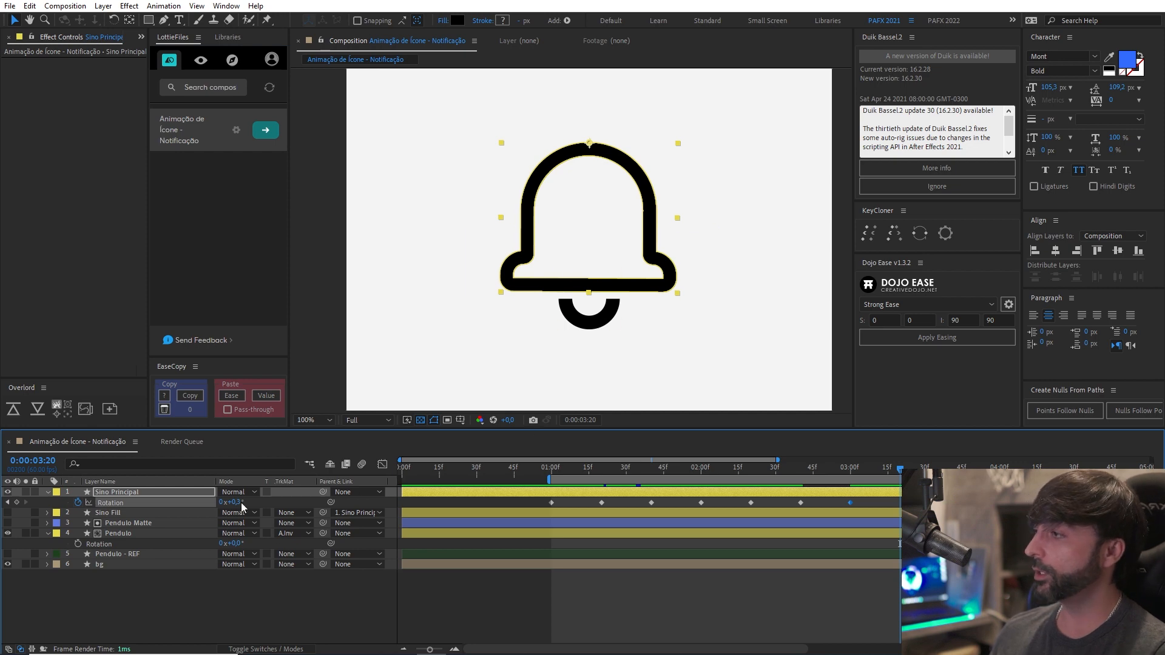
pyautogui.click(237, 502)
pyautogui.write('0')
pyautogui.press('Return')
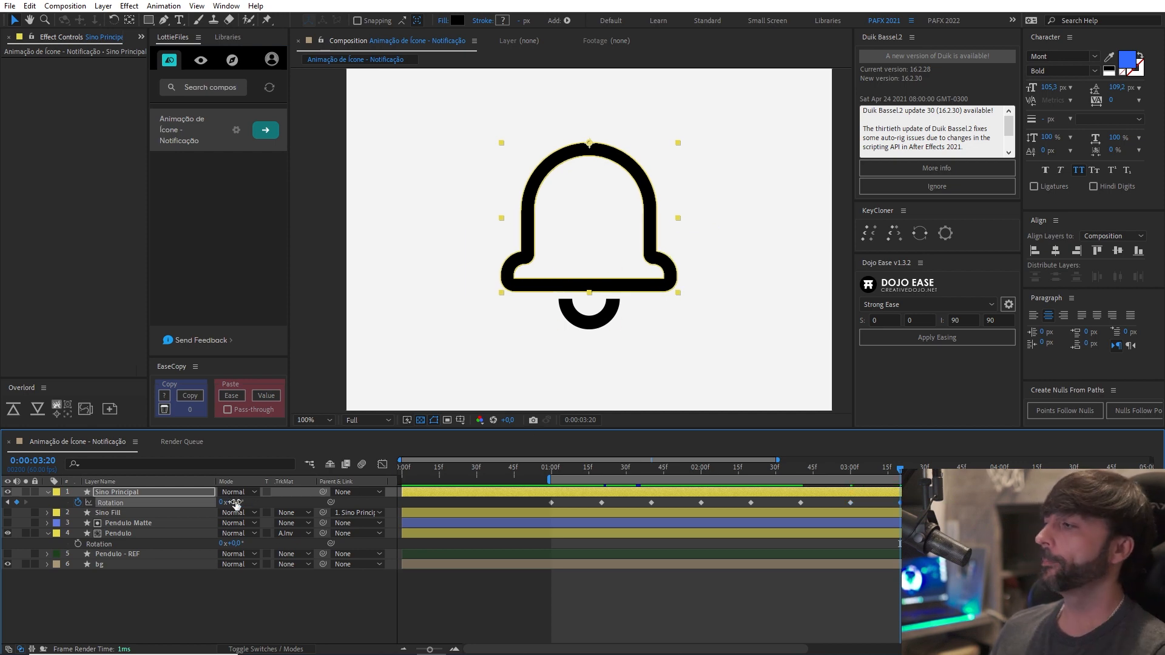
# Apply Easy Ease to all Sino Principal Rotation keyframes and play back the swing from about 0:00:01:00.
pyautogui.press('F9')
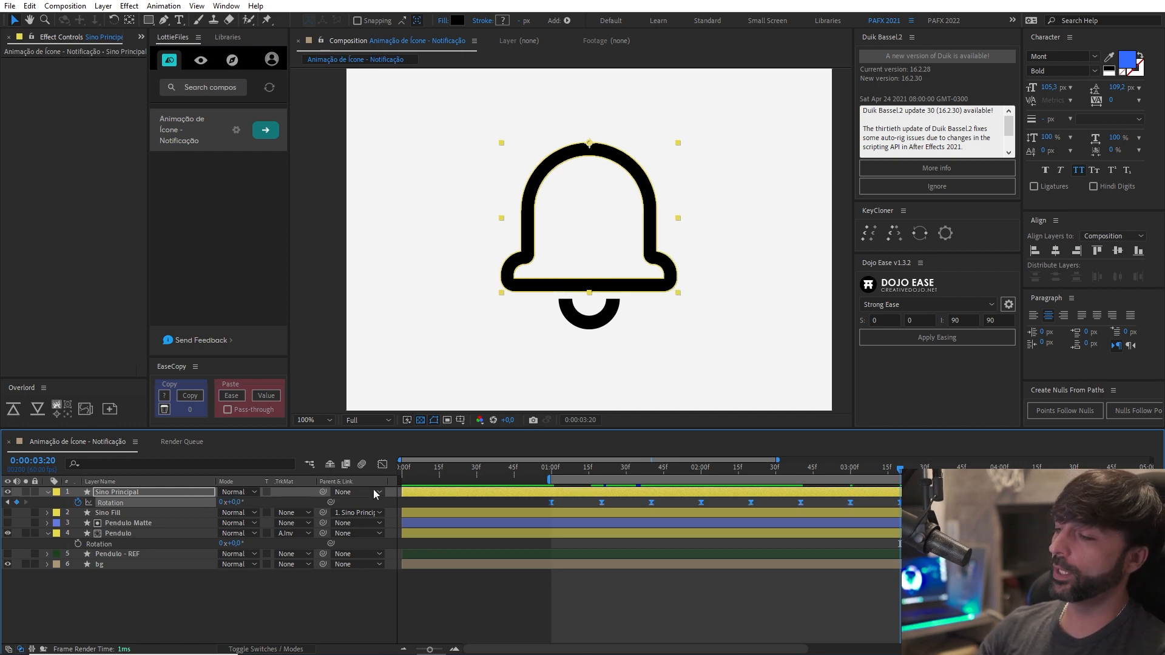
pyautogui.click(555, 471)
pyautogui.press('space')
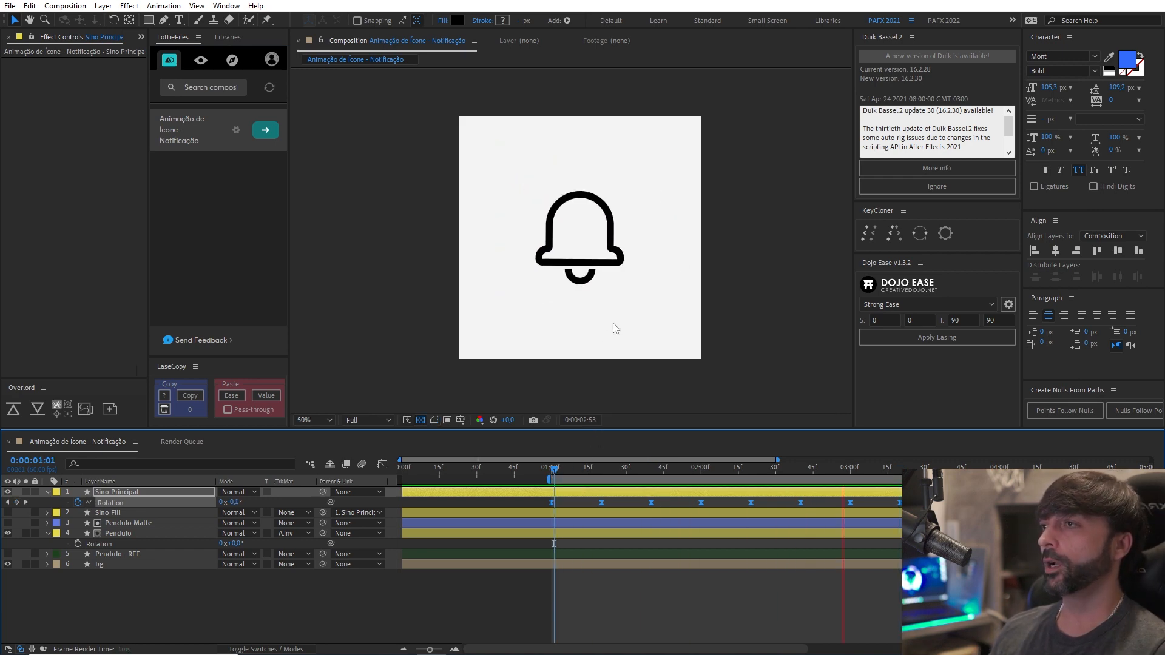
pyautogui.press(',')
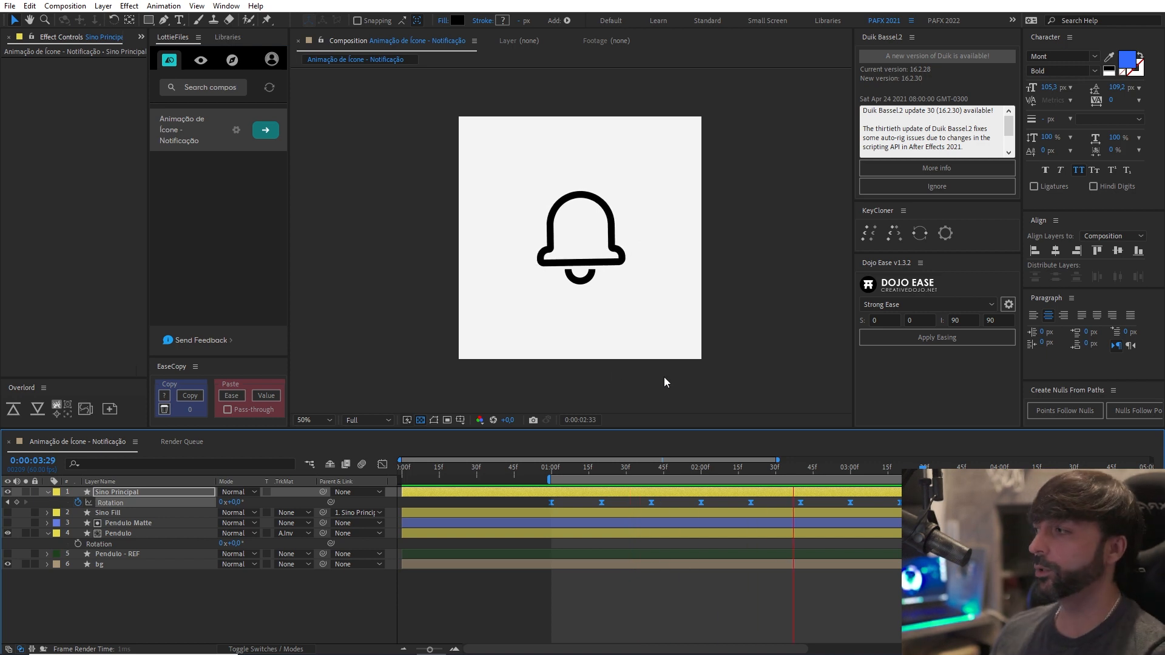
pyautogui.press('space')
# In the Rotation speed graph, shorten the first keyframe's outgoing ease and lengthen the second's incoming ease for a fast initial swing.
pyautogui.click(382, 465)
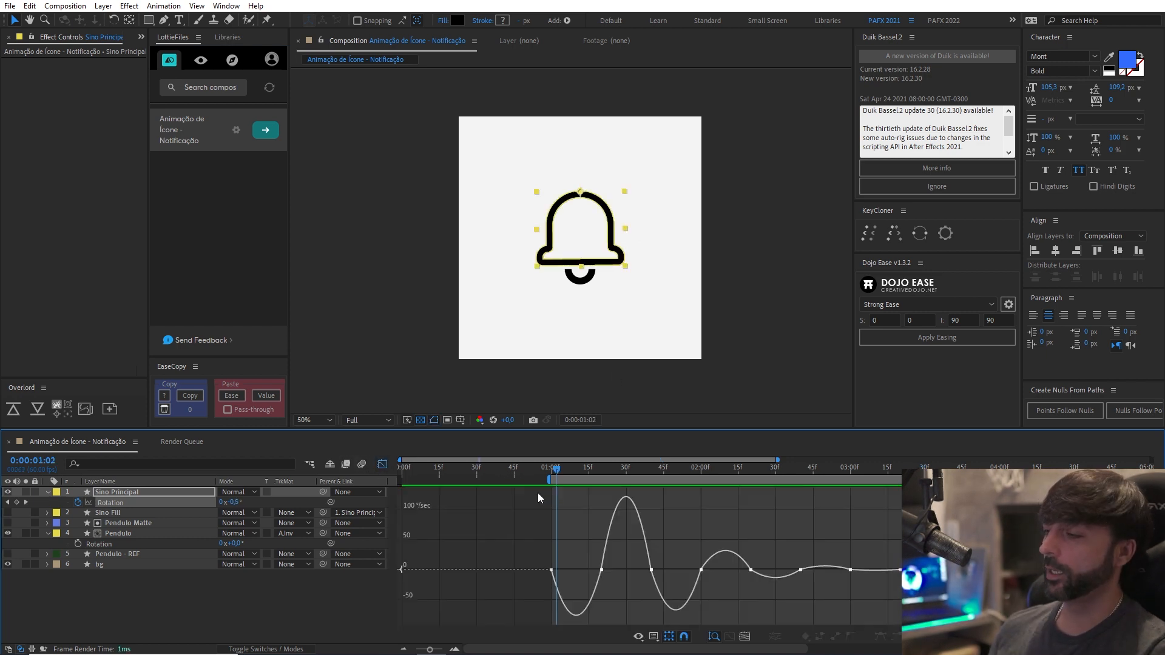
pyautogui.hscroll(5, 621, 534)
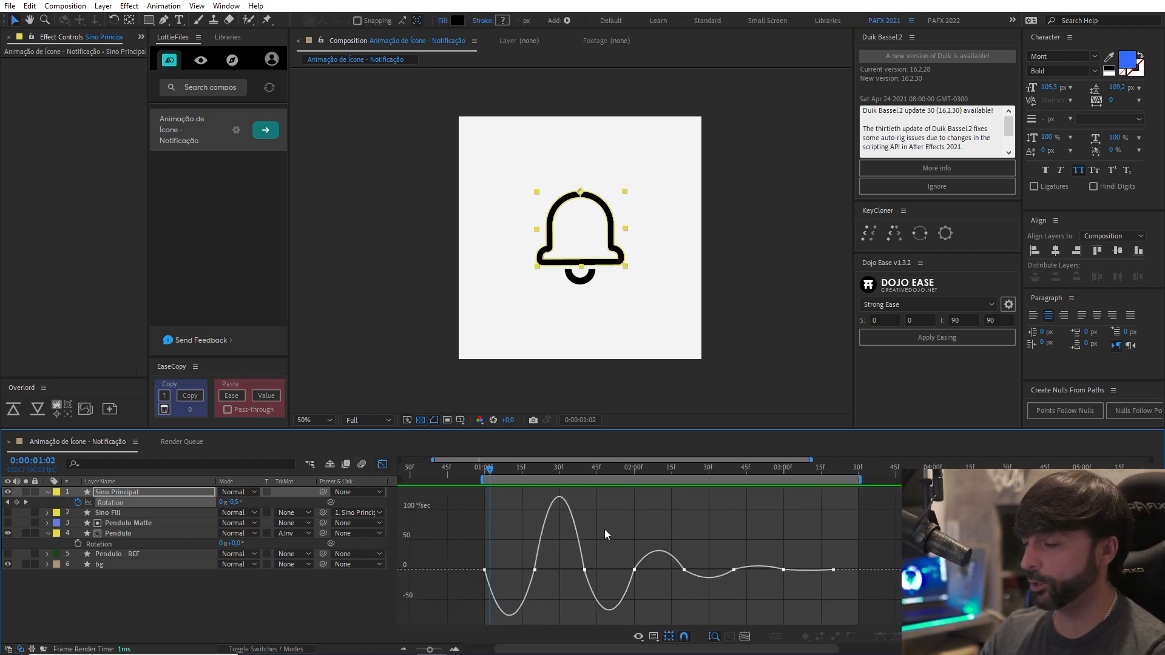
pyautogui.hscroll(-2, 552, 533)
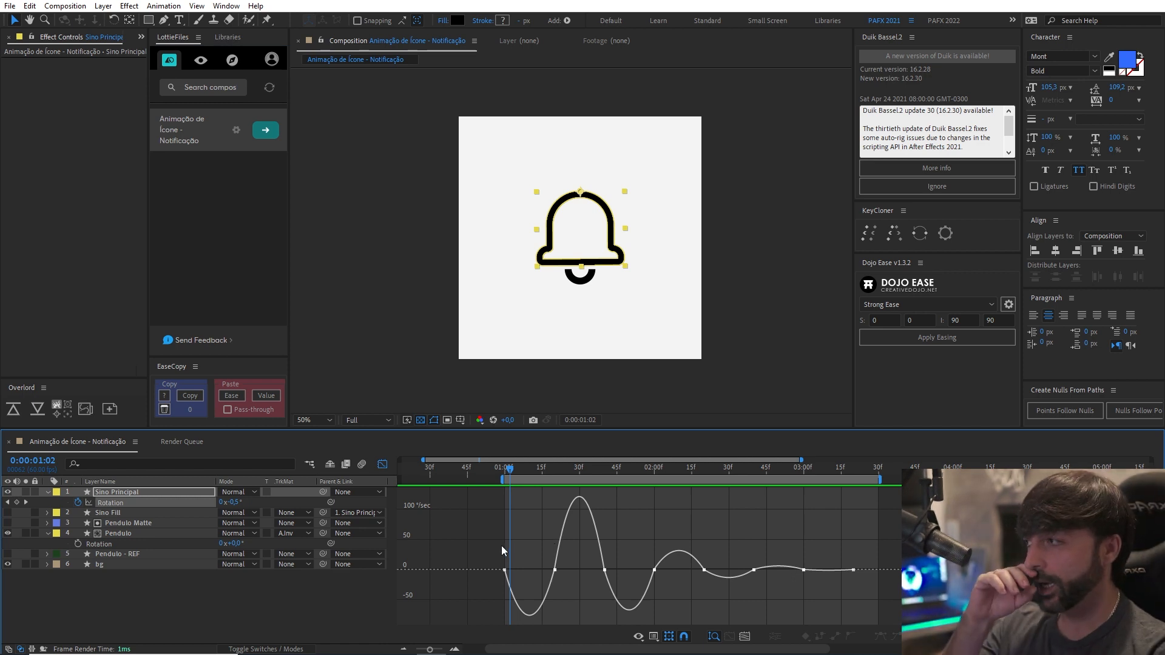
pyautogui.moveTo(500, 577)
pyautogui.mouseDown()
pyautogui.moveTo(523, 575)
pyautogui.moveTo(507, 573)
pyautogui.mouseUp()
pyautogui.moveTo(508, 470); pyautogui.dragTo(553, 475)
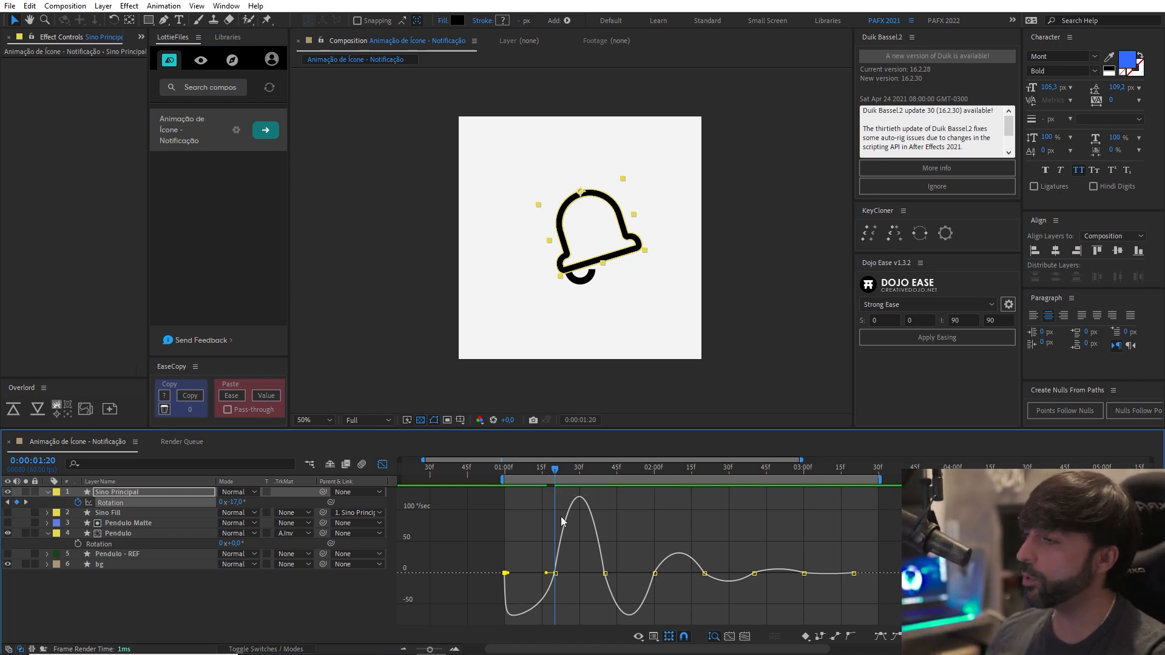
pyautogui.moveTo(555, 582)
pyautogui.moveTo(548, 574); pyautogui.dragTo(548, 591)
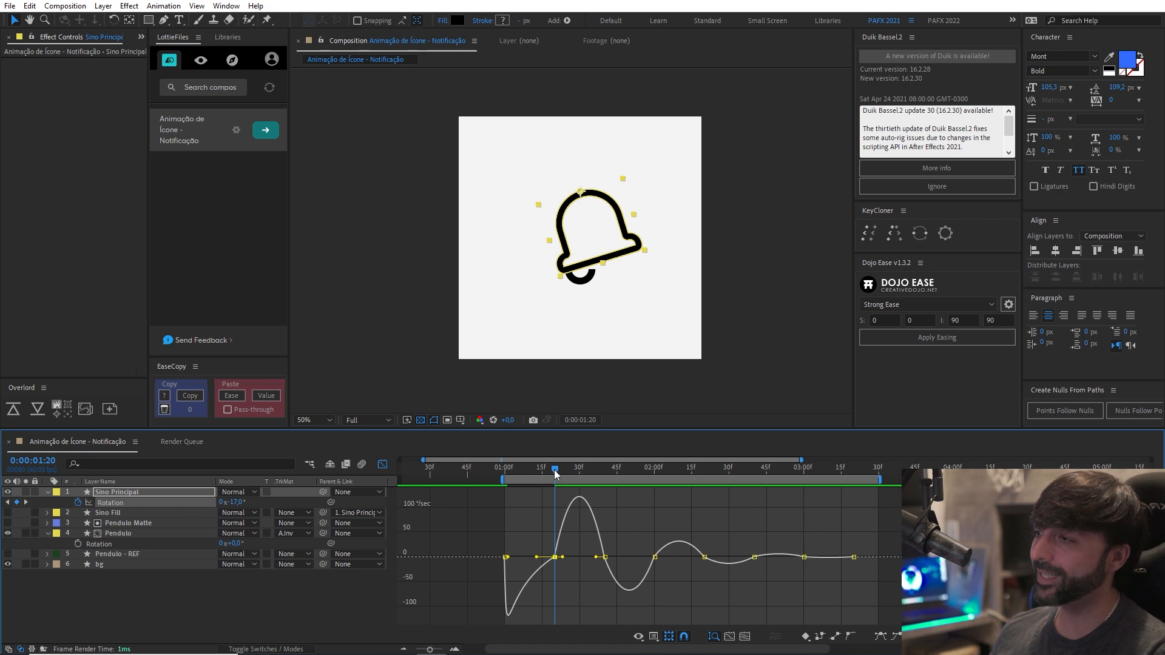
# Try a longer outgoing ease on the second Sino Principal Rotation keyframe and preview the swing.
pyautogui.moveTo(562, 557); pyautogui.dragTo(563, 567)
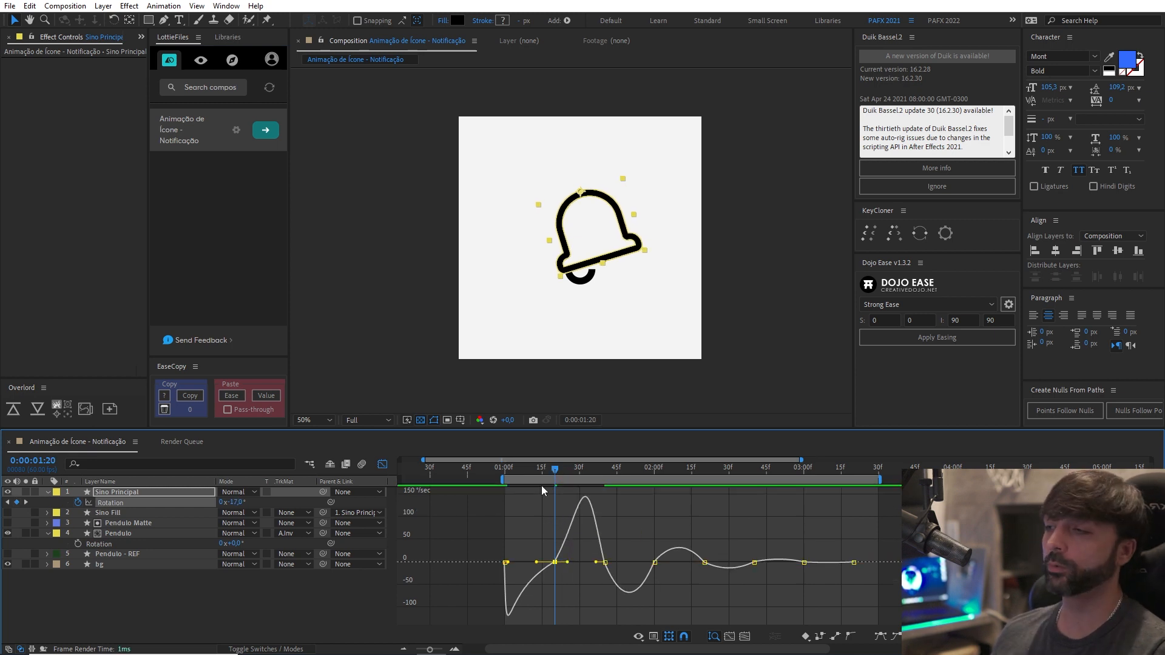
pyautogui.moveTo(534, 469); pyautogui.dragTo(519, 474)
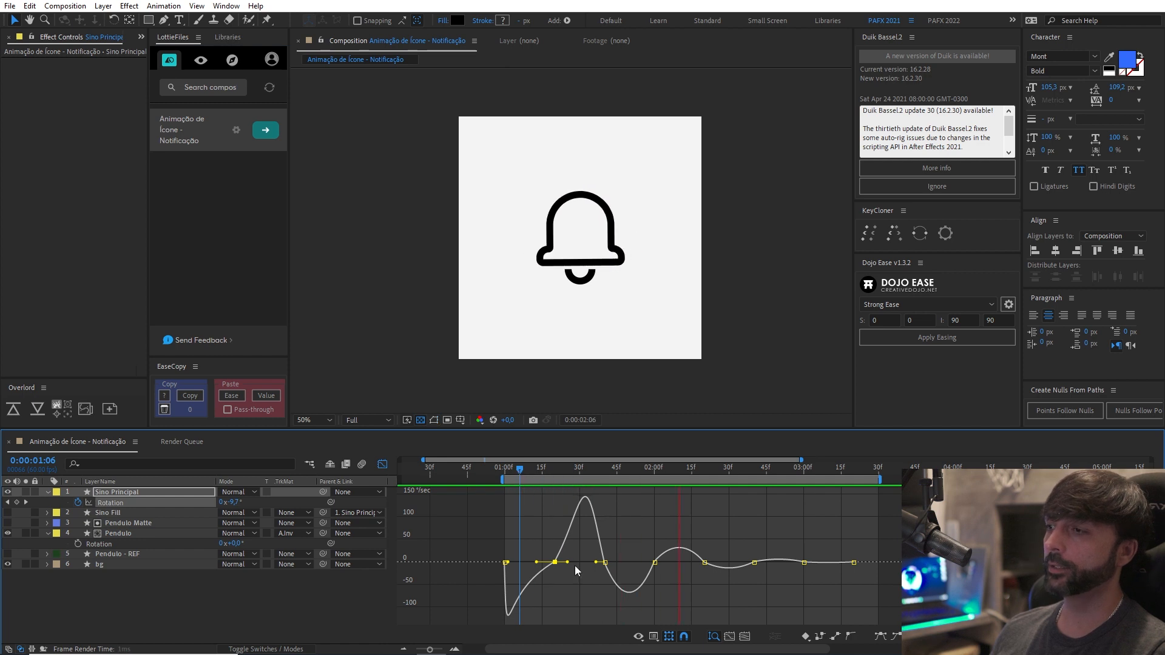
pyautogui.moveTo(567, 563); pyautogui.dragTo(562, 563)
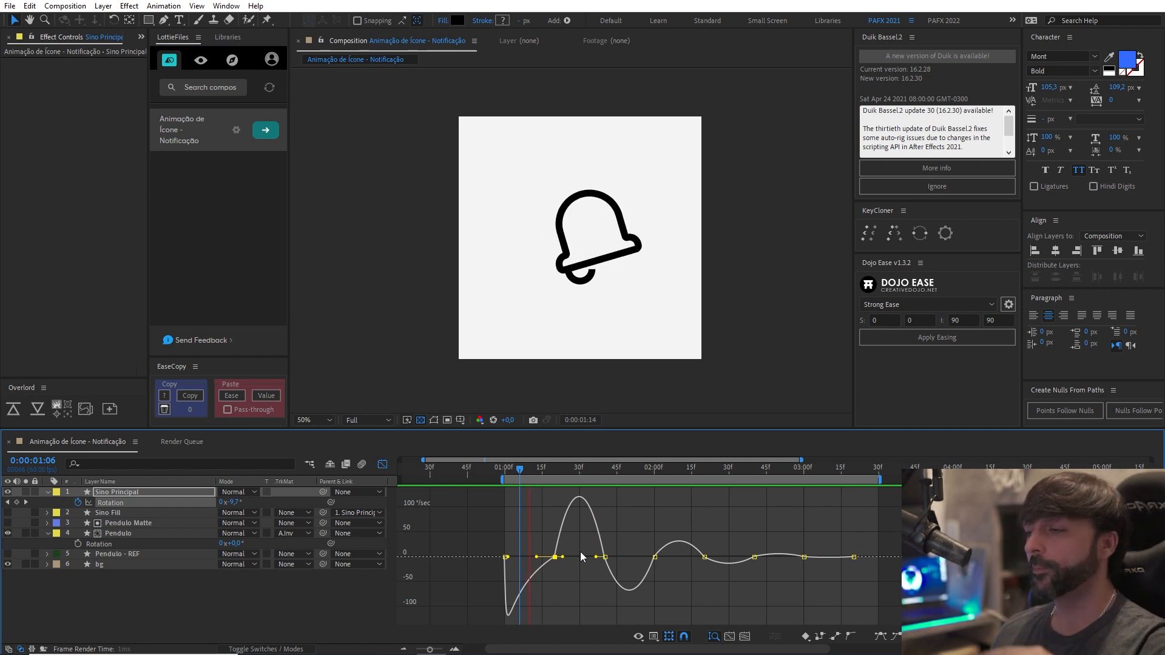
# Shift every Sino Principal Rotation keyframe after the first 10 frames earlier, so the second falls at 0:00:01:10.
pyautogui.click(505, 471)
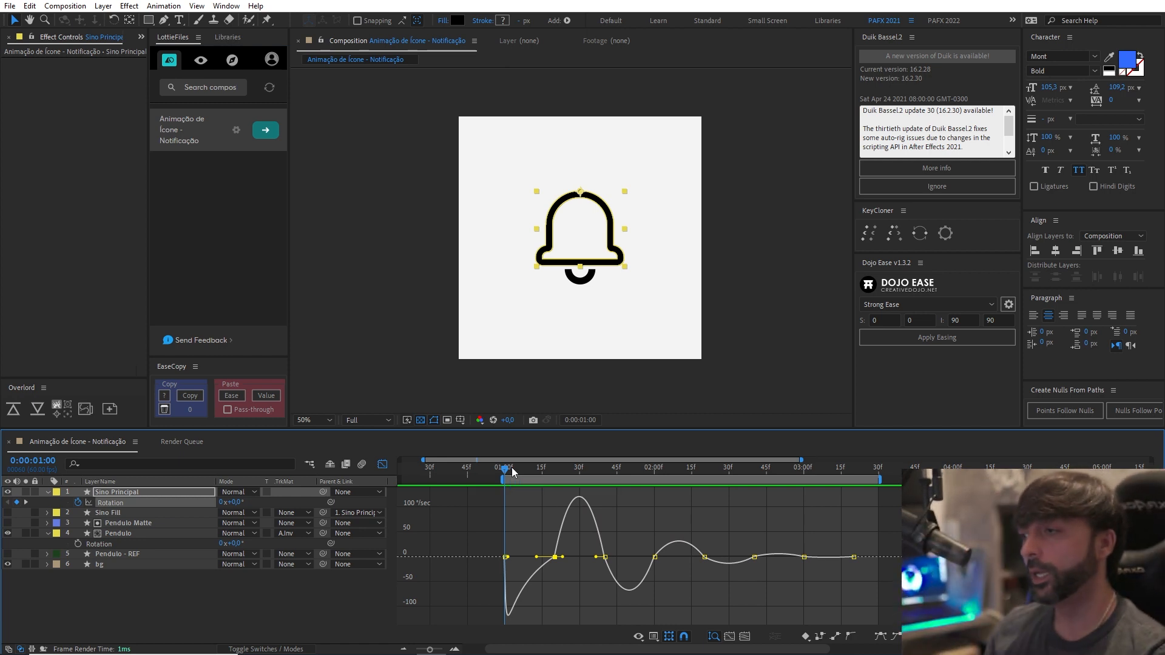
pyautogui.moveTo(526, 530); pyautogui.dragTo(901, 584)
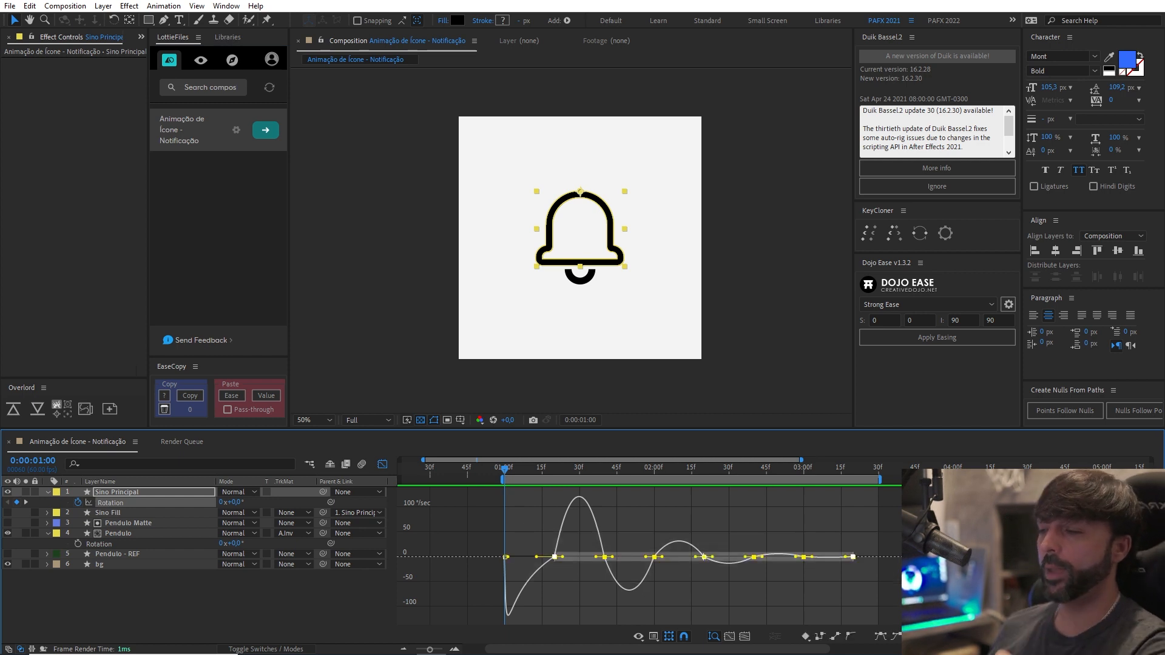
pyautogui.hotkey('alt', 'shift', 'Left')
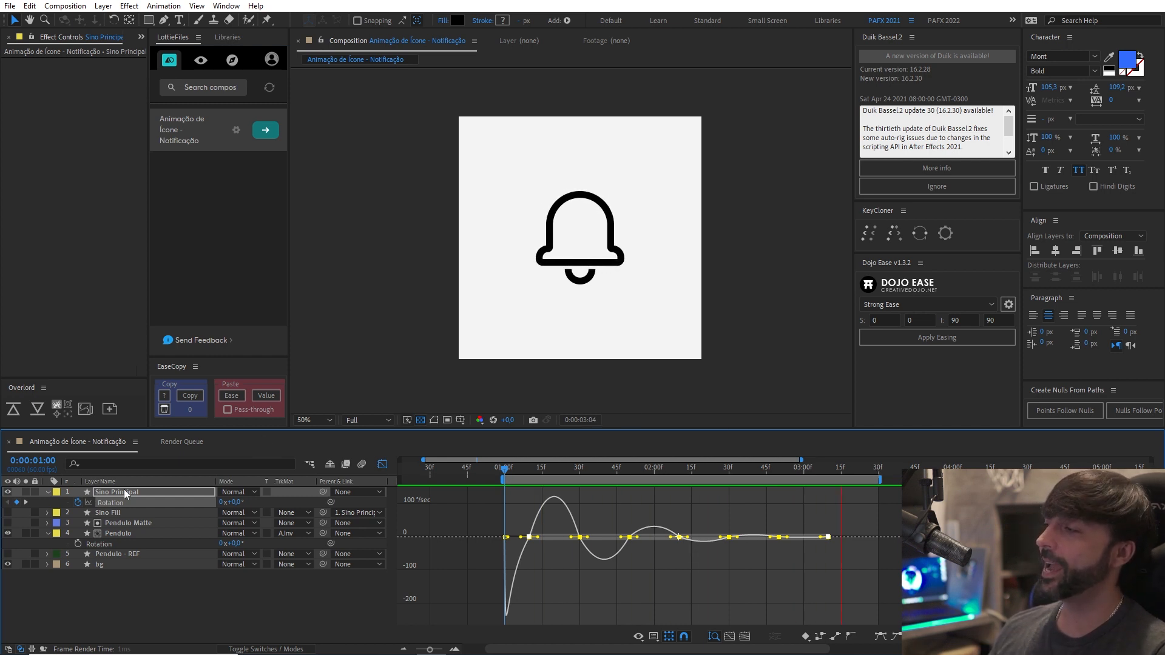
# Start Rotation keyframing on the Pendulo layer and place its initial 0° keyframe at 0:00:01:10, aligned with the bell's second keyframe.
pyautogui.click(158, 533)
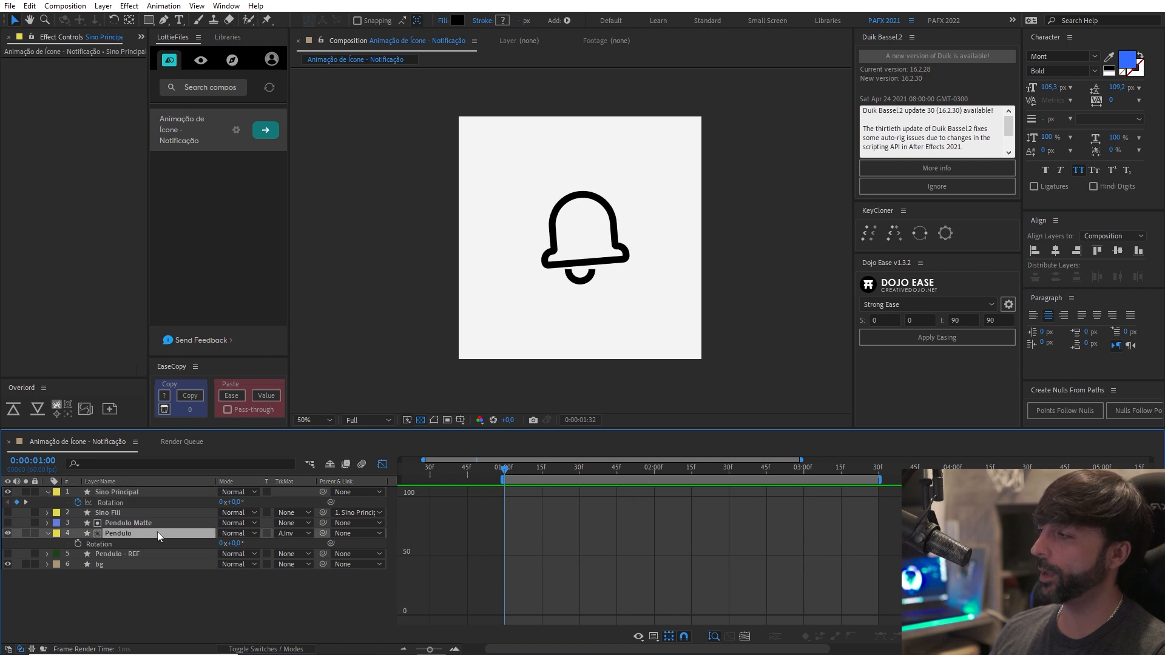
pyautogui.click(382, 463)
pyautogui.click(504, 471)
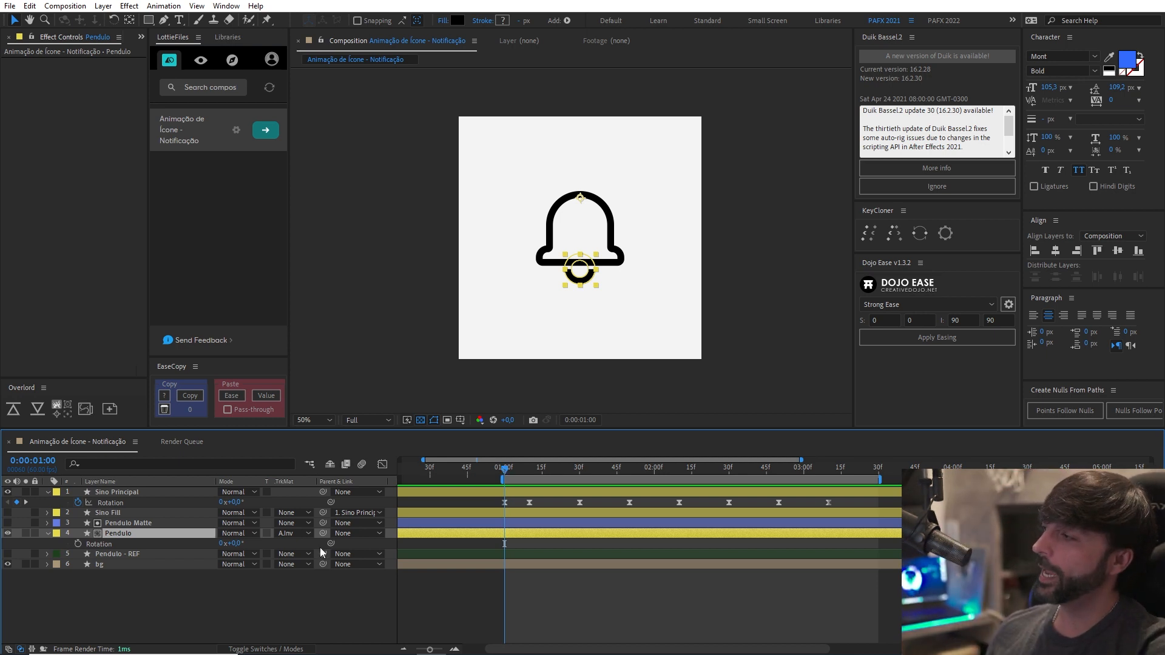
pyautogui.click(78, 543)
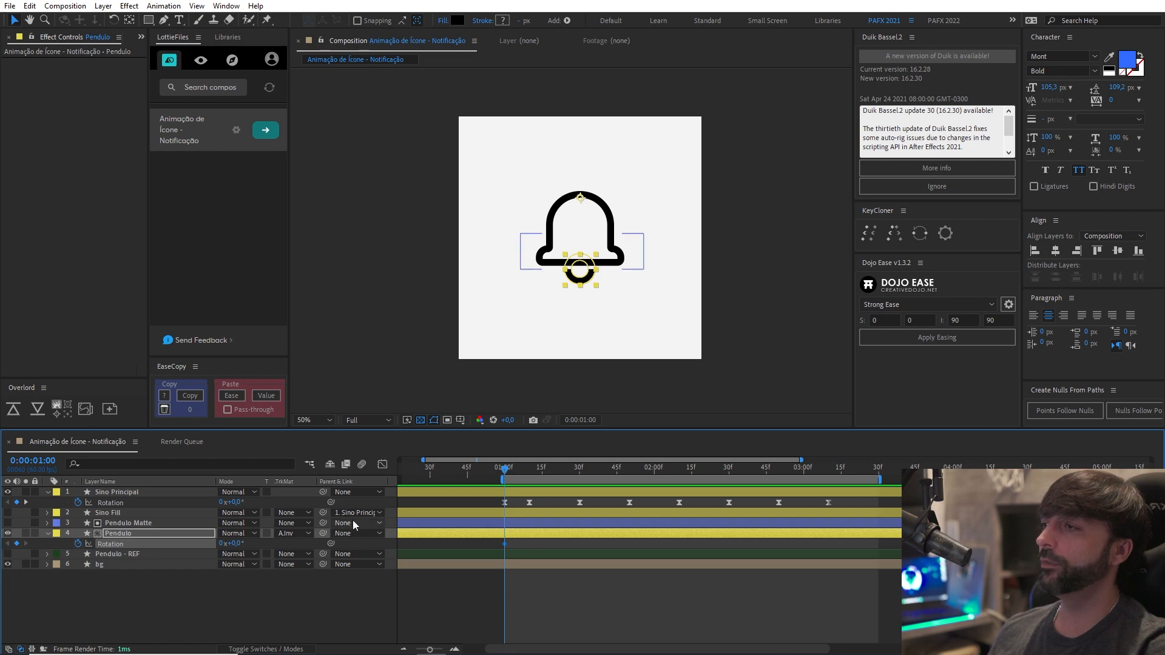
pyautogui.scroll(1, 589, 345)
pyautogui.moveTo(588, 345); pyautogui.dragTo(617, 325)
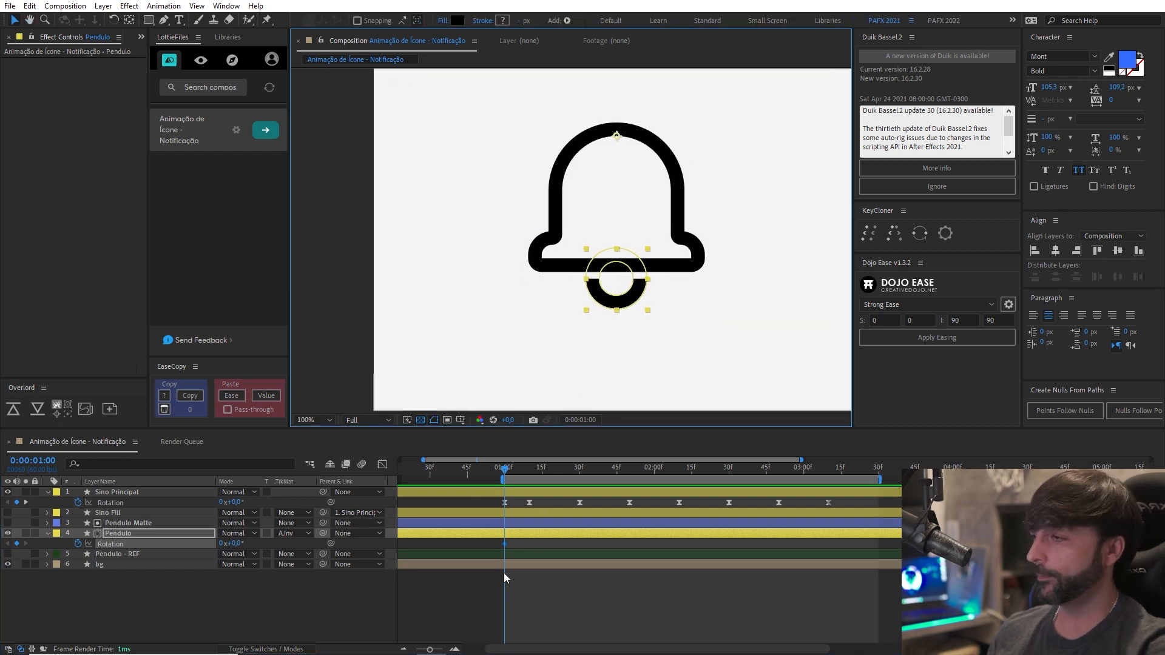
pyautogui.moveTo(509, 477); pyautogui.dragTo(525, 475)
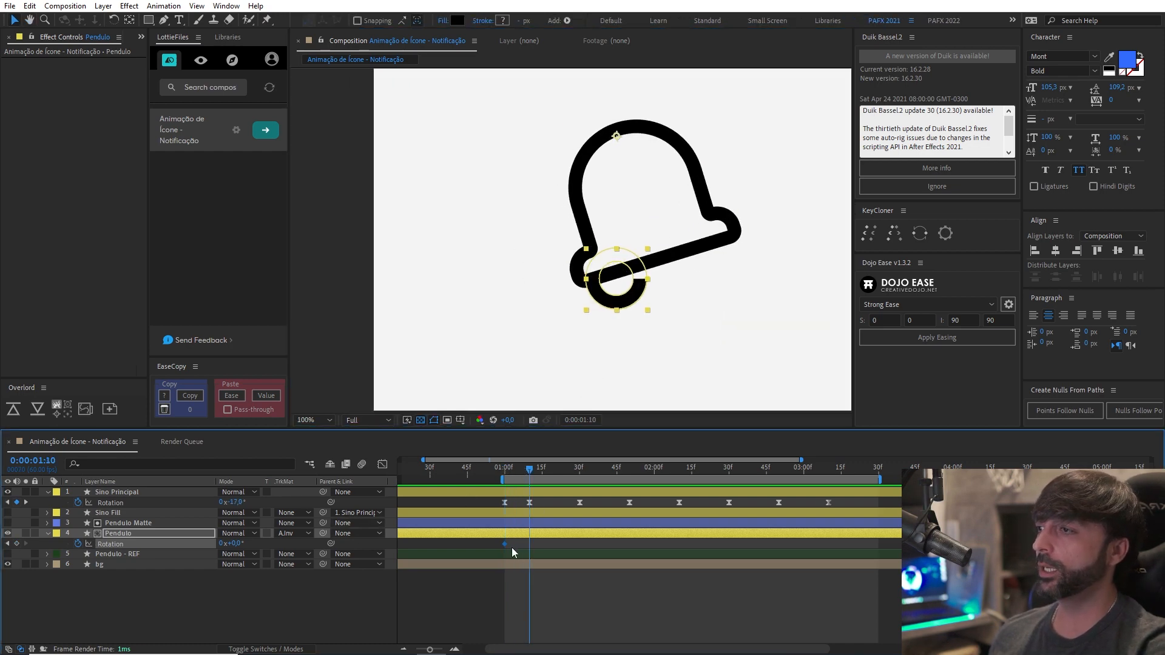
pyautogui.moveTo(505, 543); pyautogui.dragTo(529, 544)
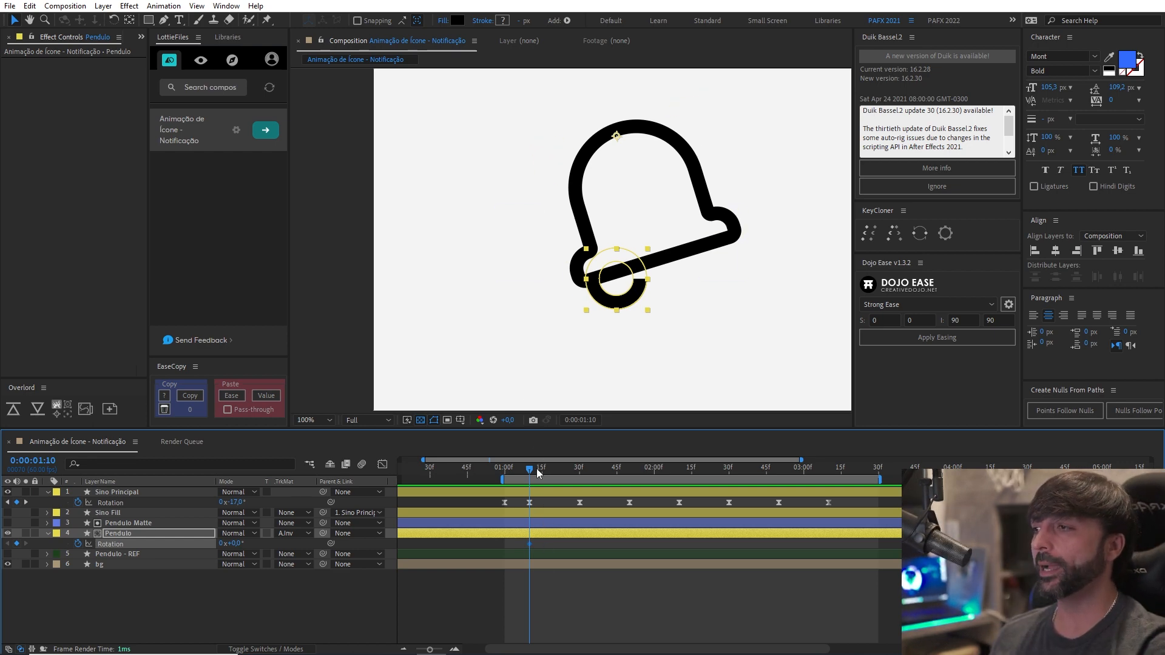
# Add a Rotation keyframe of -22.5° to the Pendulo layer at 0:00:01:20, keeping the clapper within the bell's edge.
pyautogui.press('space')
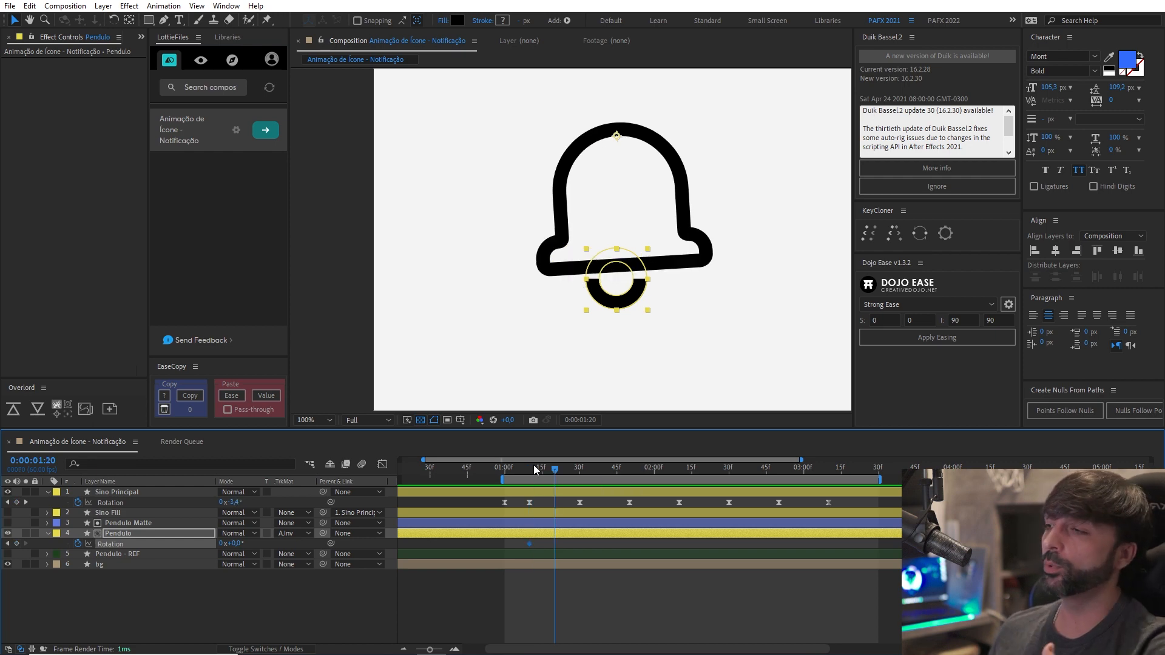
pyautogui.moveTo(227, 543); pyautogui.dragTo(226, 544)
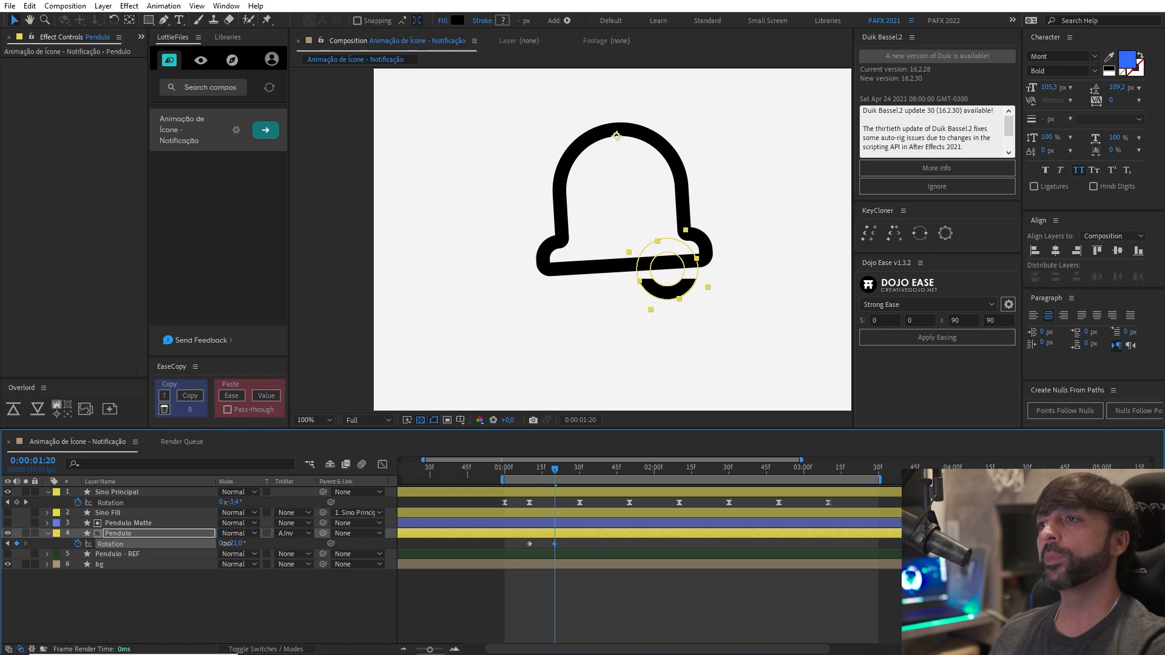
pyautogui.moveTo(226, 544); pyautogui.dragTo(225, 544)
pyautogui.scroll(4, 700, 229)
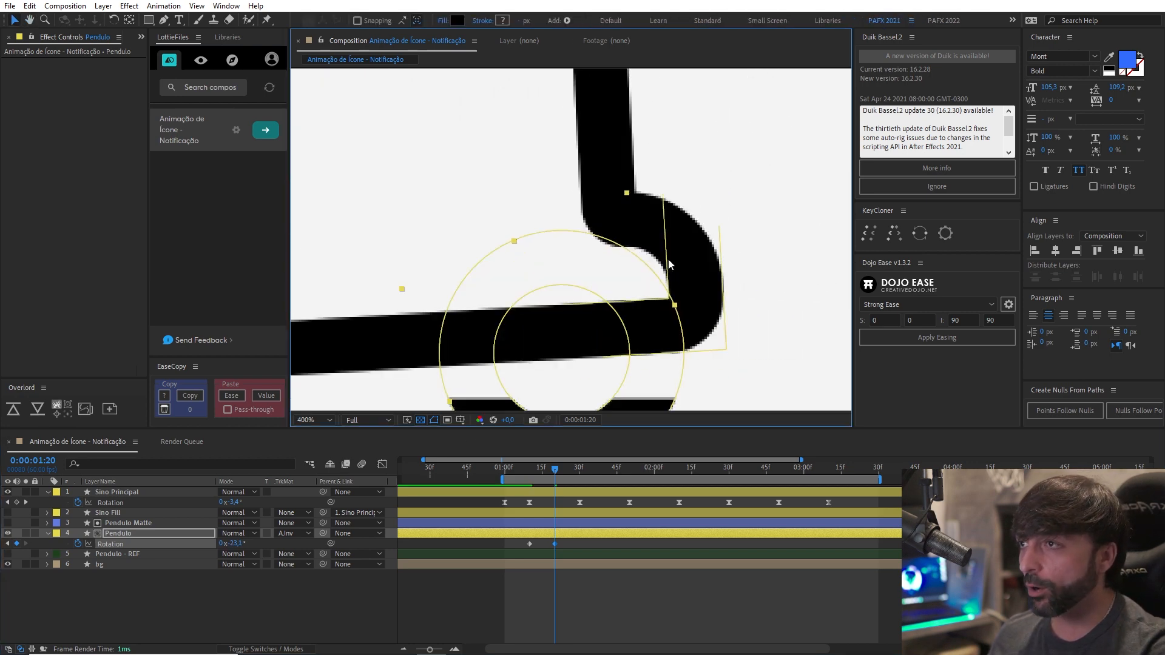
pyautogui.moveTo(238, 544); pyautogui.dragTo(241, 541)
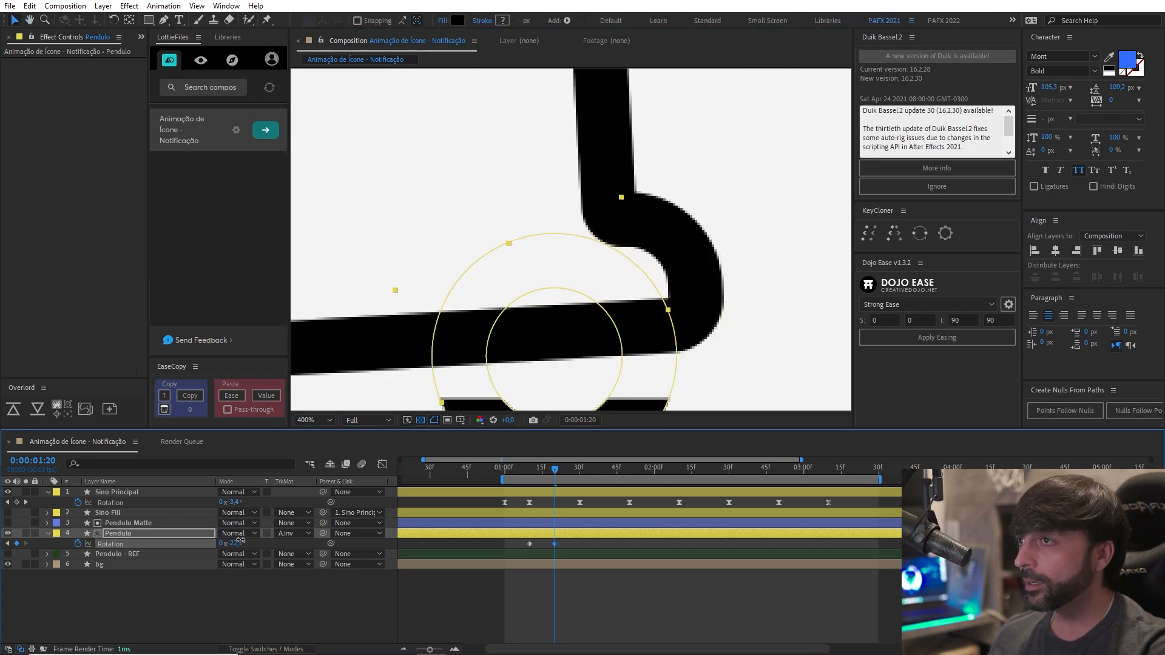
pyautogui.scroll(-3, 637, 322)
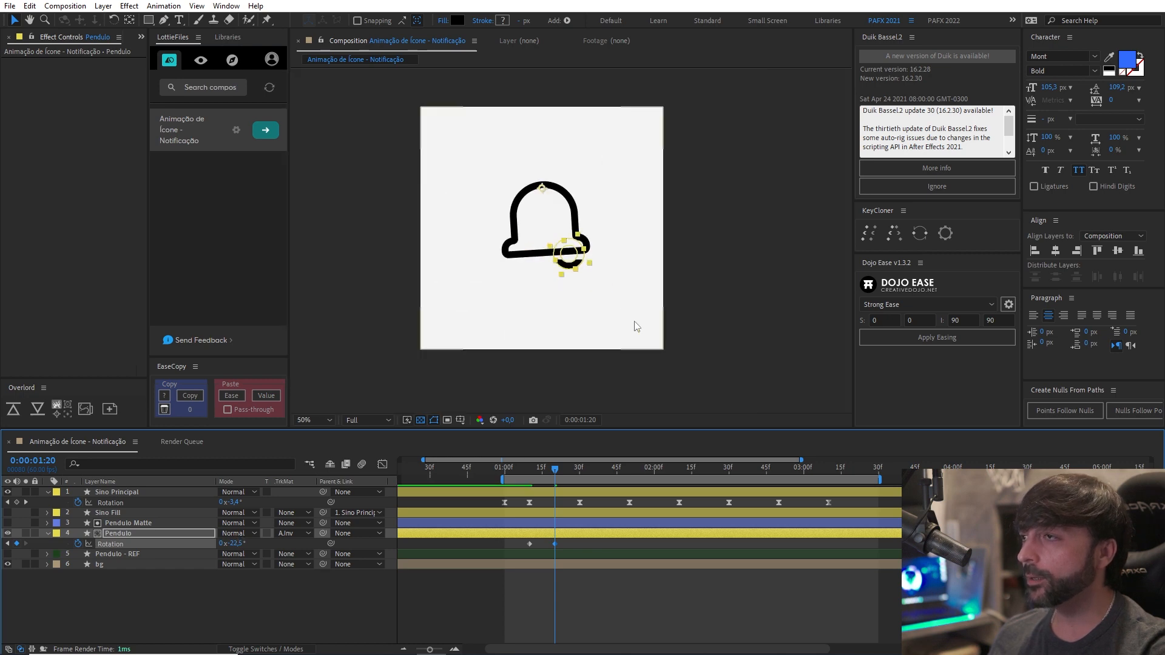
pyautogui.scroll(1, 572, 330)
pyautogui.moveTo(548, 322); pyautogui.dragTo(586, 327)
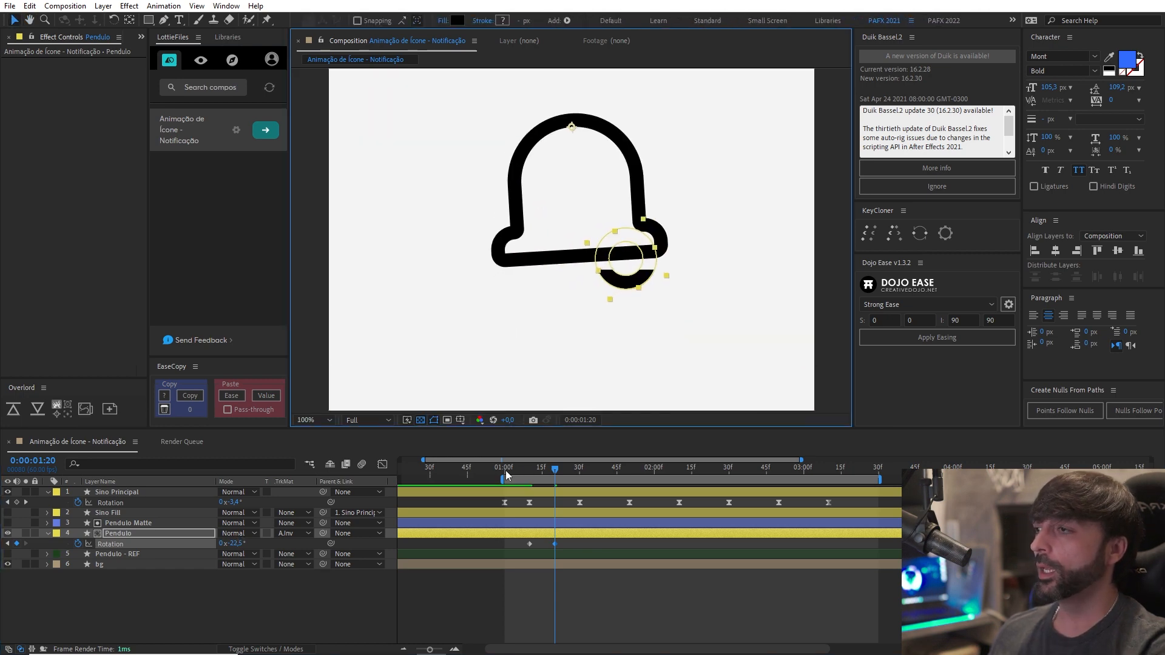
# Parent the Pendulo Matte layer to Sino Principal with the bell at its upright rest pose before the swing.
pyautogui.moveTo(554, 470); pyautogui.dragTo(498, 481)
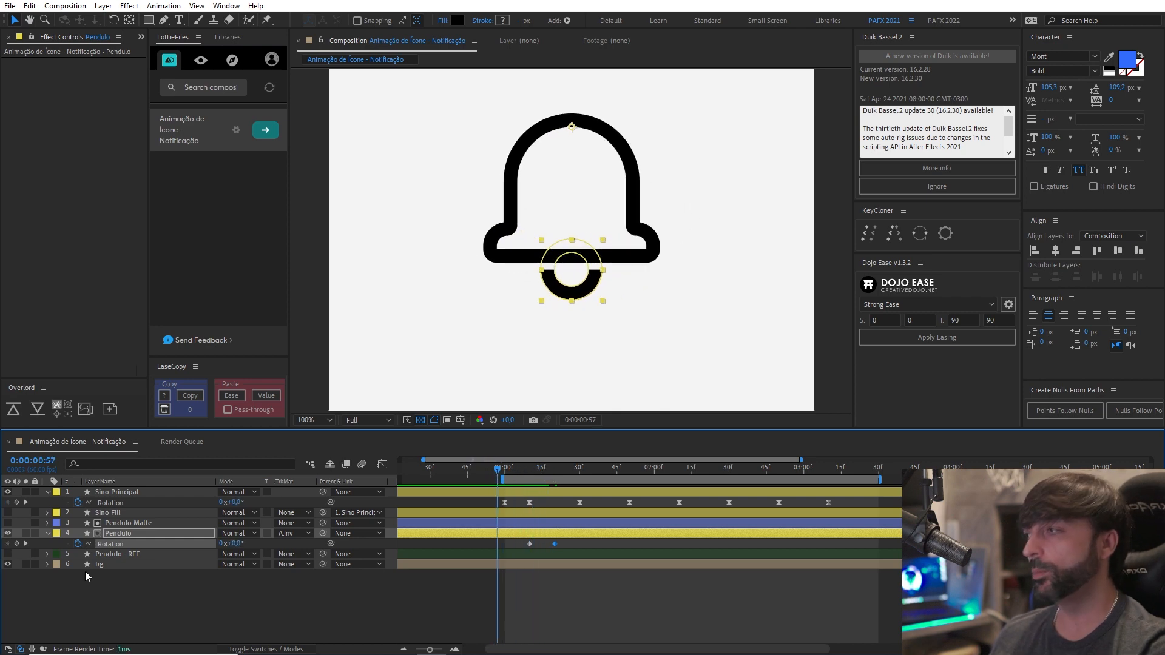
pyautogui.click(132, 520)
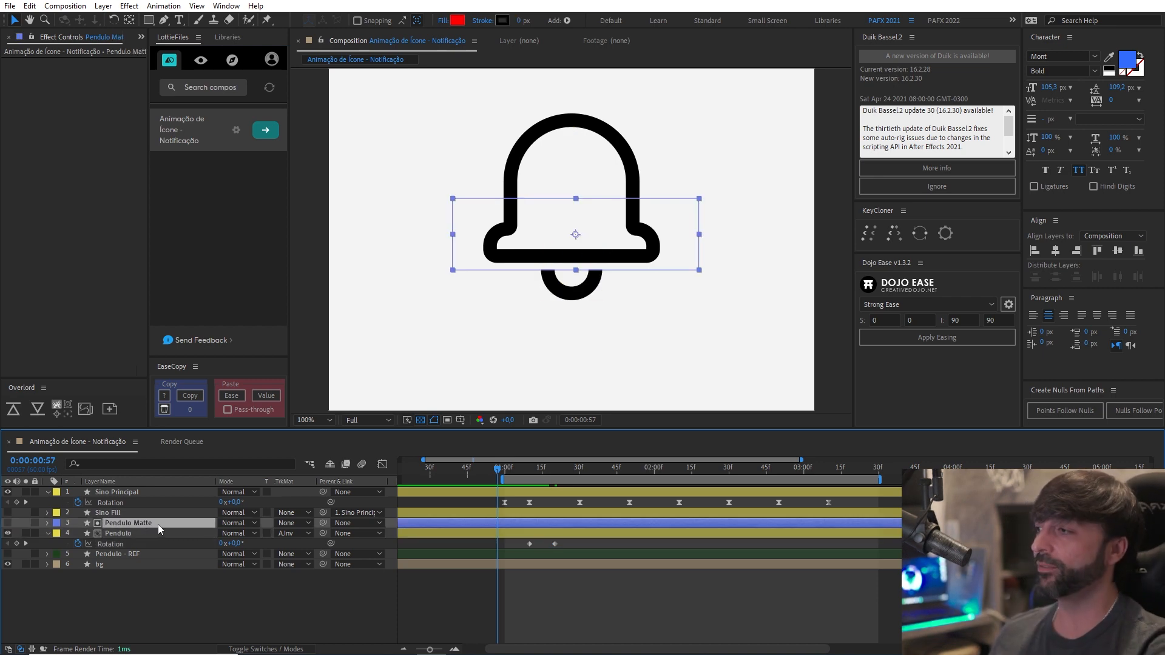
pyautogui.moveTo(323, 523); pyautogui.dragTo(154, 497)
pyautogui.click(550, 577)
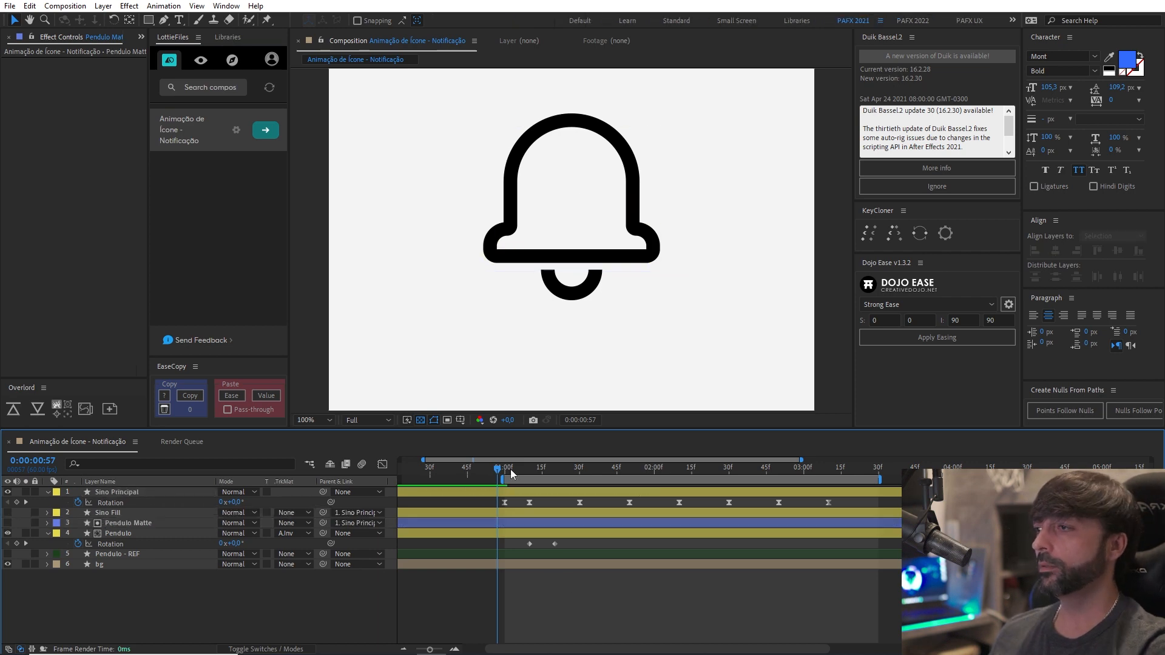
# Move both Pendulo Rotation keyframes one frame earlier, starting at 0:00:01:09, and preview the motion.
pyautogui.moveTo(511, 468)
pyautogui.mouseDown()
pyautogui.moveTo(542, 473)
pyautogui.moveTo(529, 474)
pyautogui.mouseUp()
pyautogui.moveTo(516, 539); pyautogui.dragTo(569, 555)
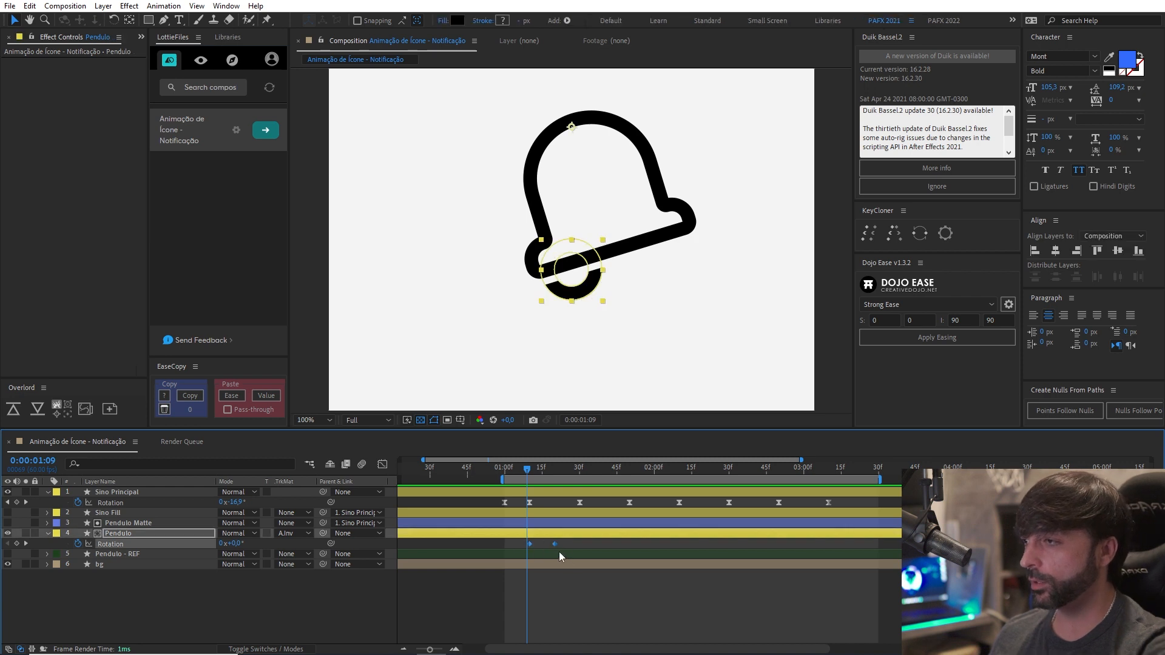
pyautogui.hotkey('alt', 'Left')
pyautogui.press('space')
pyautogui.press('space')
# Add a Rotation keyframe of 28.5° to the Pendulo layer at 0:00:01:29.
pyautogui.moveTo(529, 476)
pyautogui.mouseDown()
pyautogui.moveTo(517, 473)
pyautogui.moveTo(552, 470)
pyautogui.mouseUp()
pyautogui.hotkey('shift', 'pagedown')
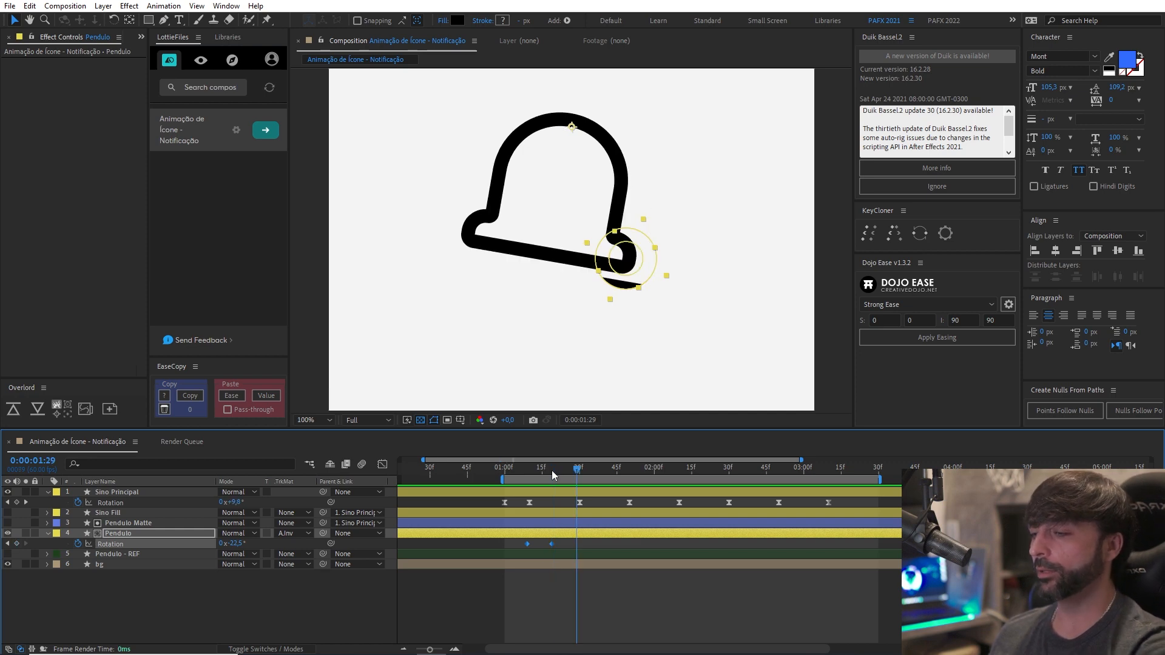
pyautogui.moveTo(241, 545); pyautogui.dragTo(270, 548)
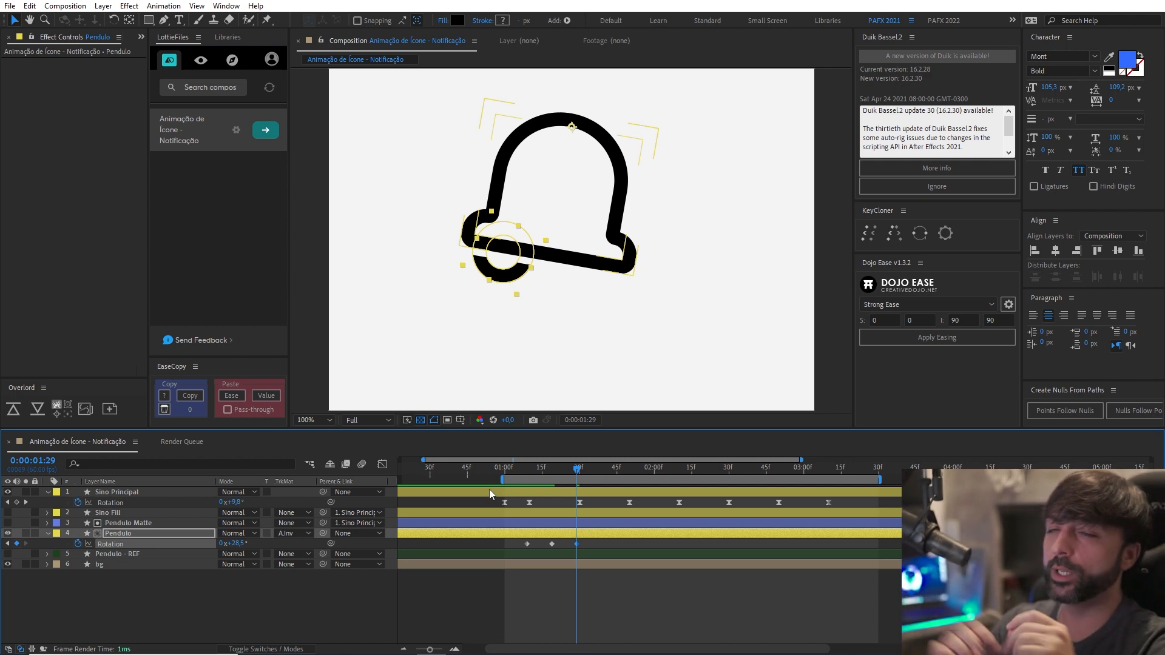
# Add a Rotation keyframe of -15° to the Pendulo layer at 0:00:01:49.
pyautogui.moveTo(509, 475); pyautogui.dragTo(573, 480)
pyautogui.hotkey('shift', 'pagedown')
pyautogui.hotkey('shift', 'pagedown')
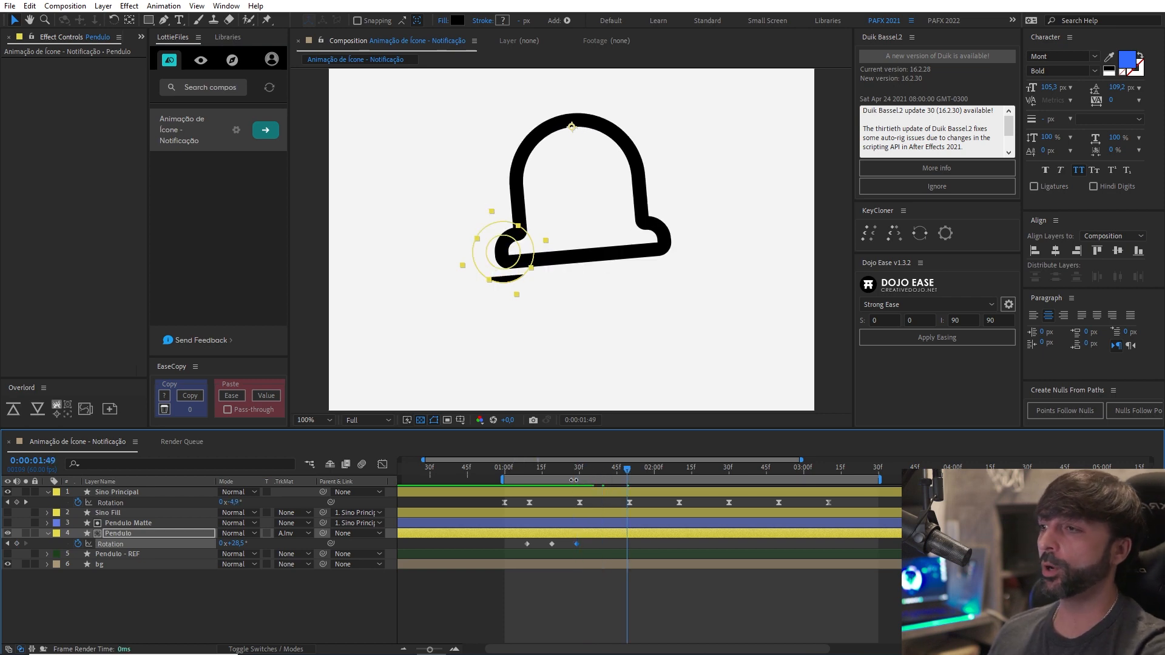
pyautogui.hotkey('shift', 'pageup')
pyautogui.hotkey('shift', 'pageup')
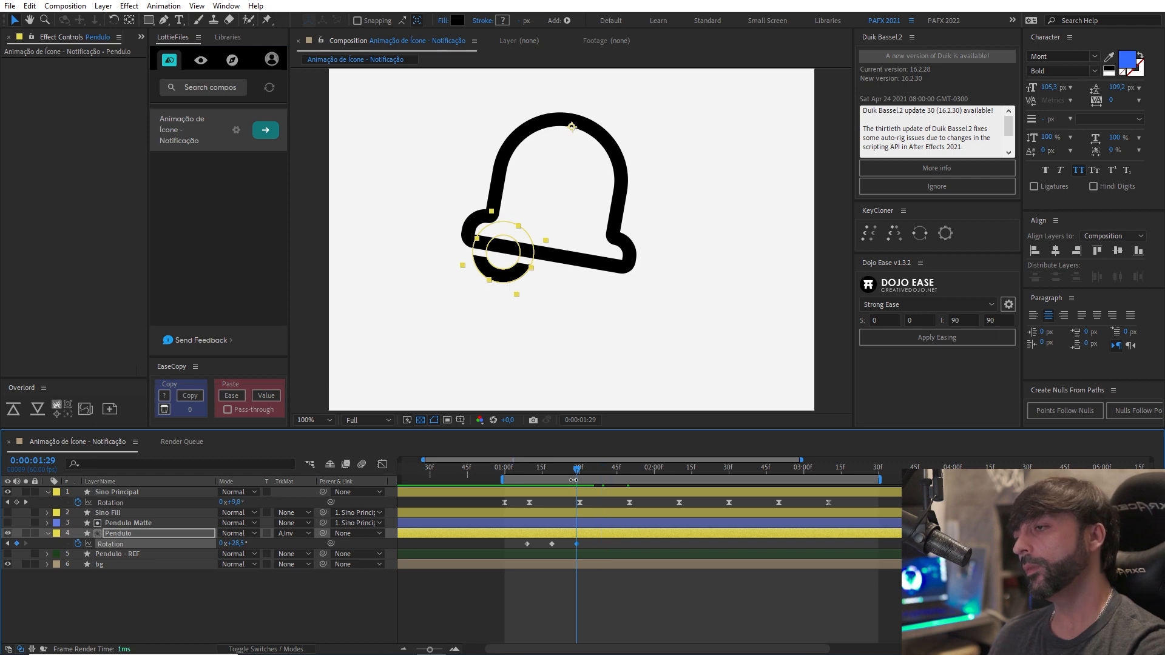
pyautogui.hotkey('shift', 'pagedown')
pyautogui.hotkey('shift', 'pagedown')
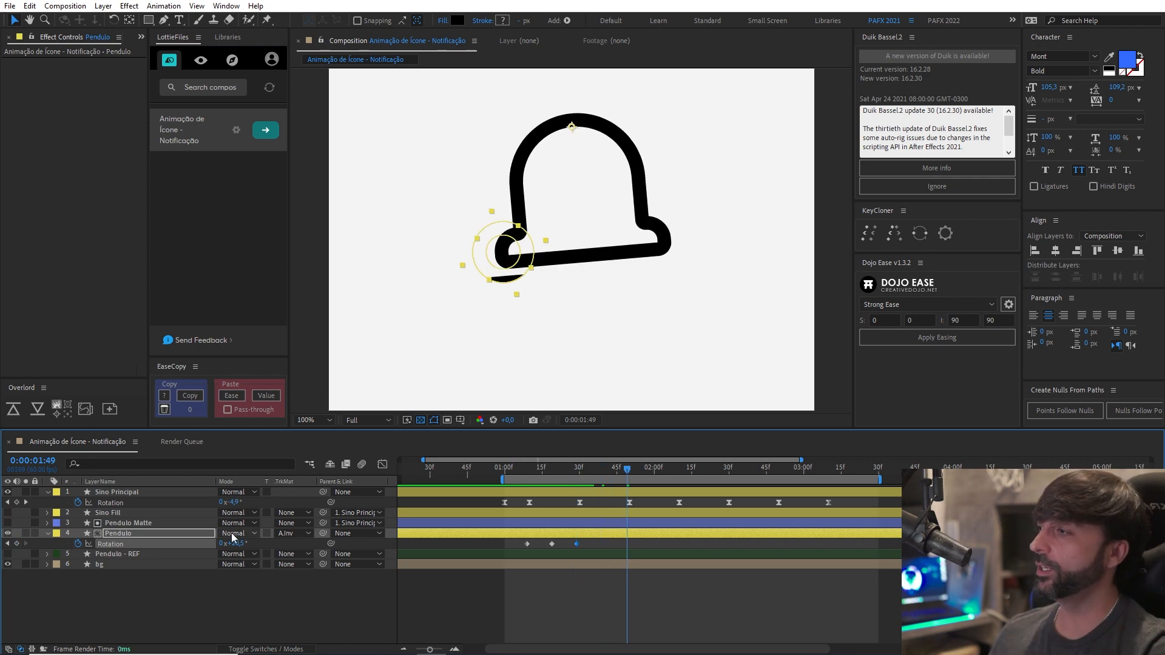
pyautogui.moveTo(235, 543); pyautogui.dragTo(214, 541)
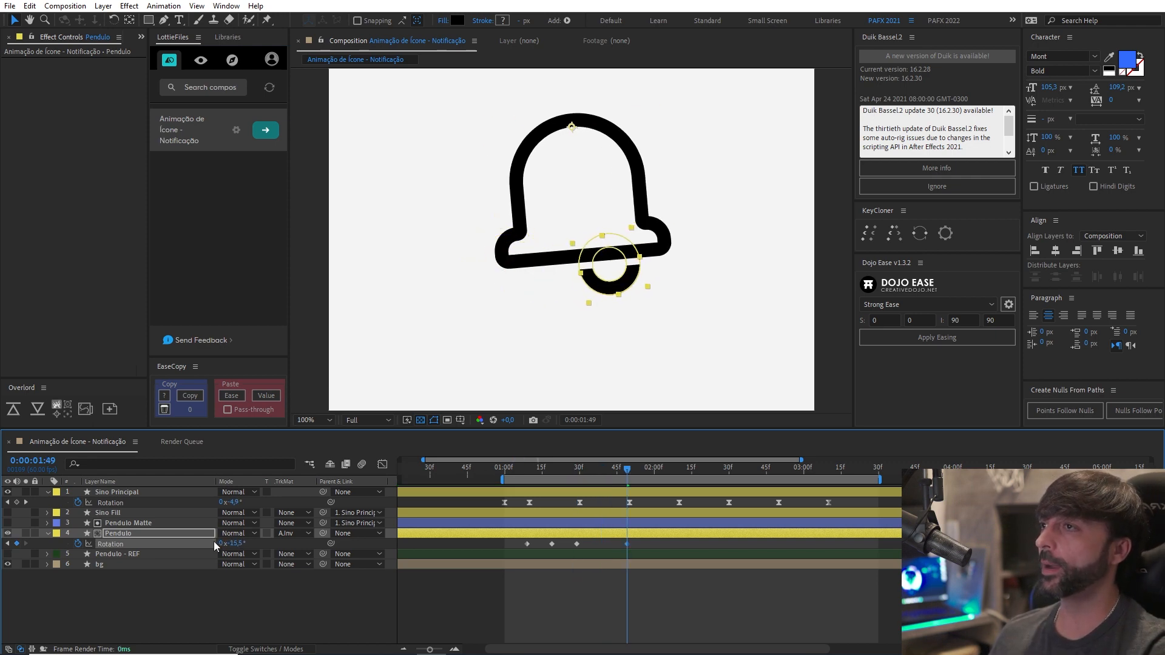
pyautogui.click(238, 543)
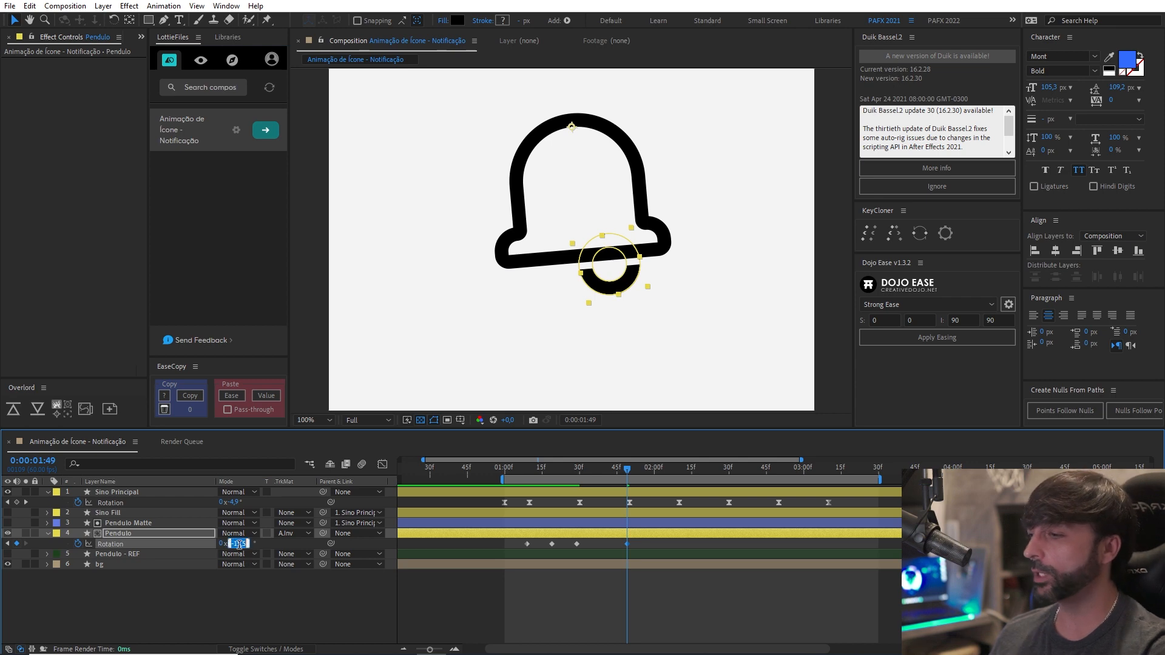
pyautogui.write('-15')
pyautogui.press('Return')
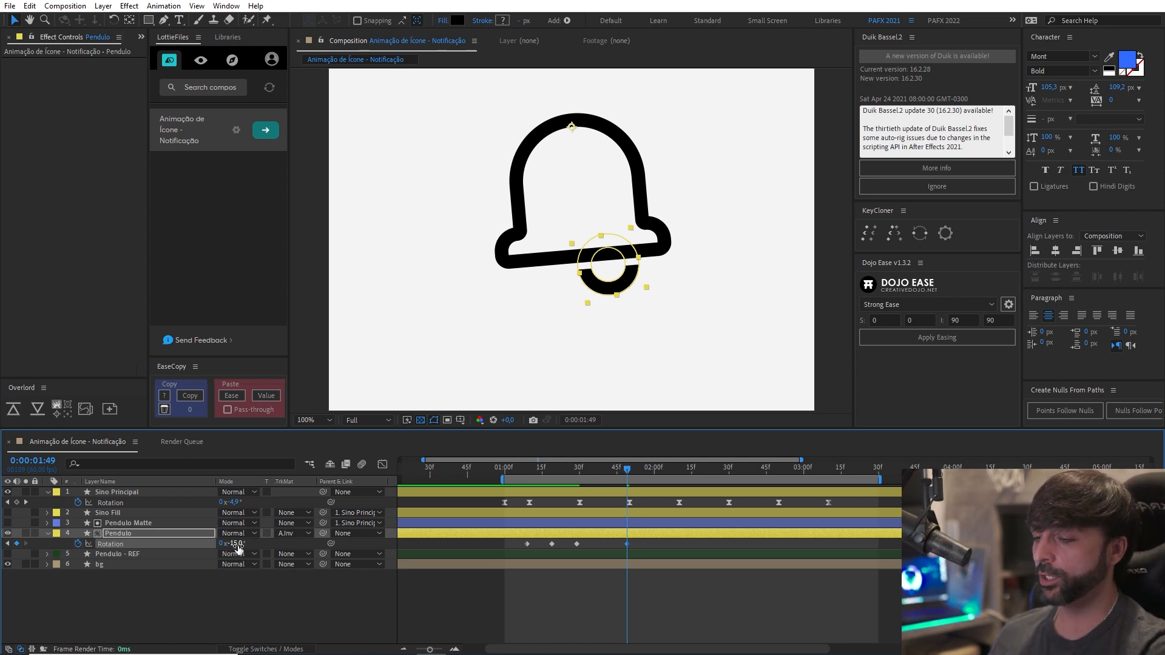
# Add Pendulo Rotation keyframes of 8° at 0:00:02:09 and -4° at 0:00:02:29.
pyautogui.press('space')
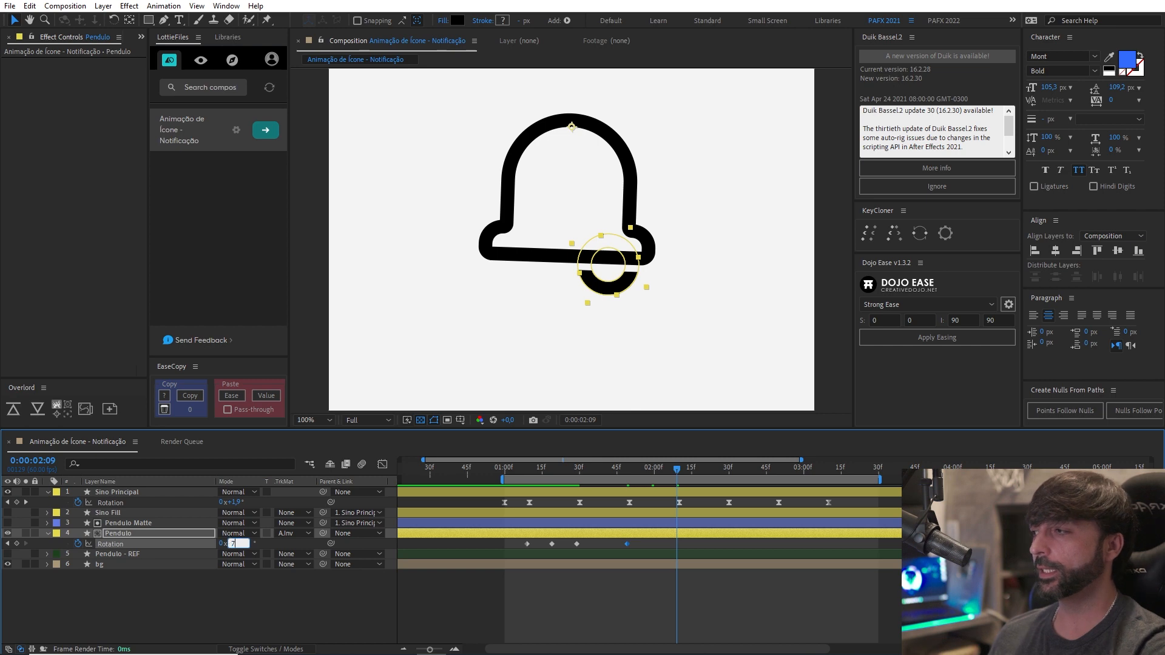
pyautogui.press('Return')
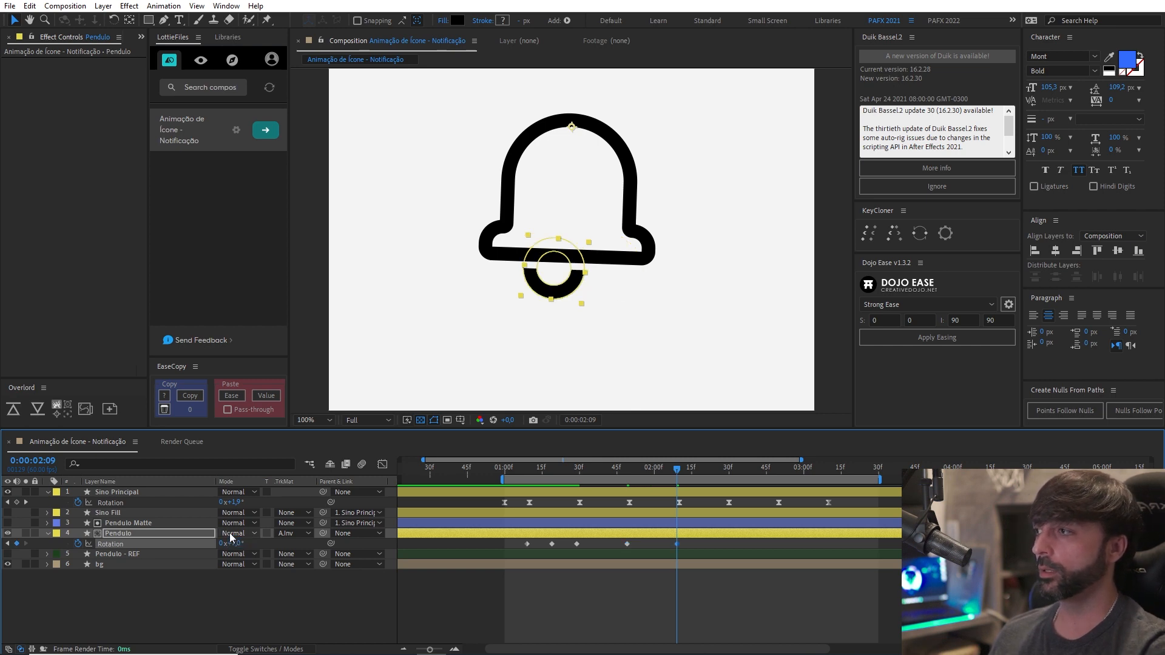
pyautogui.write('0')
pyautogui.press('Return')
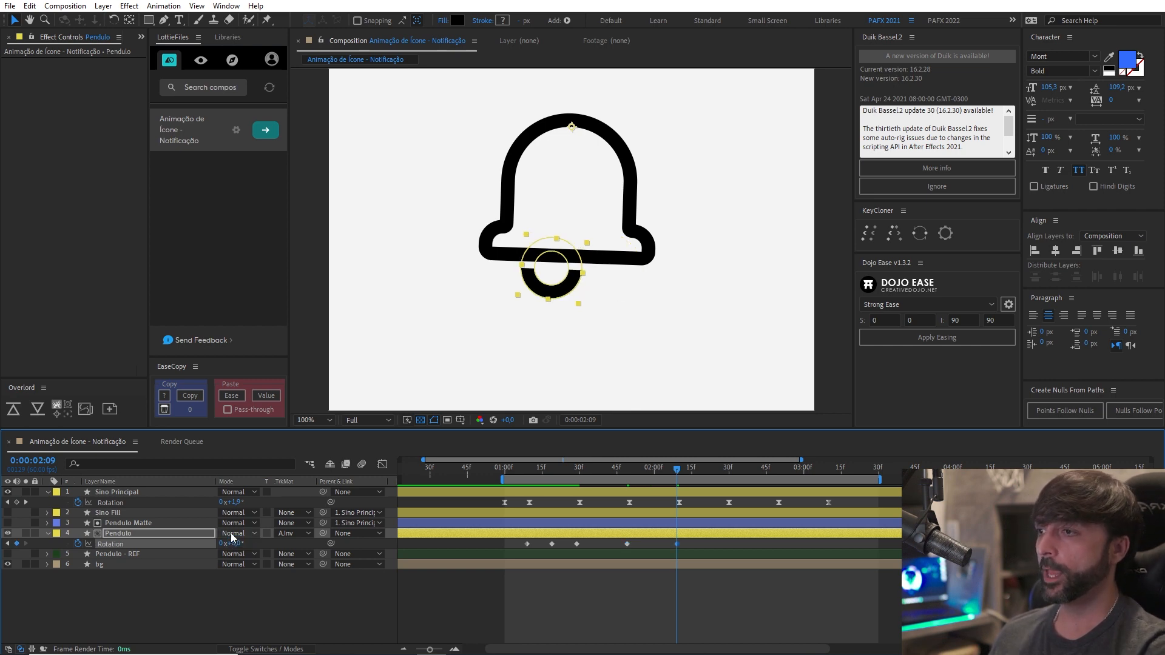
pyautogui.hotkey('shift', 'pagedown')
pyautogui.hotkey('shift', 'pagedown')
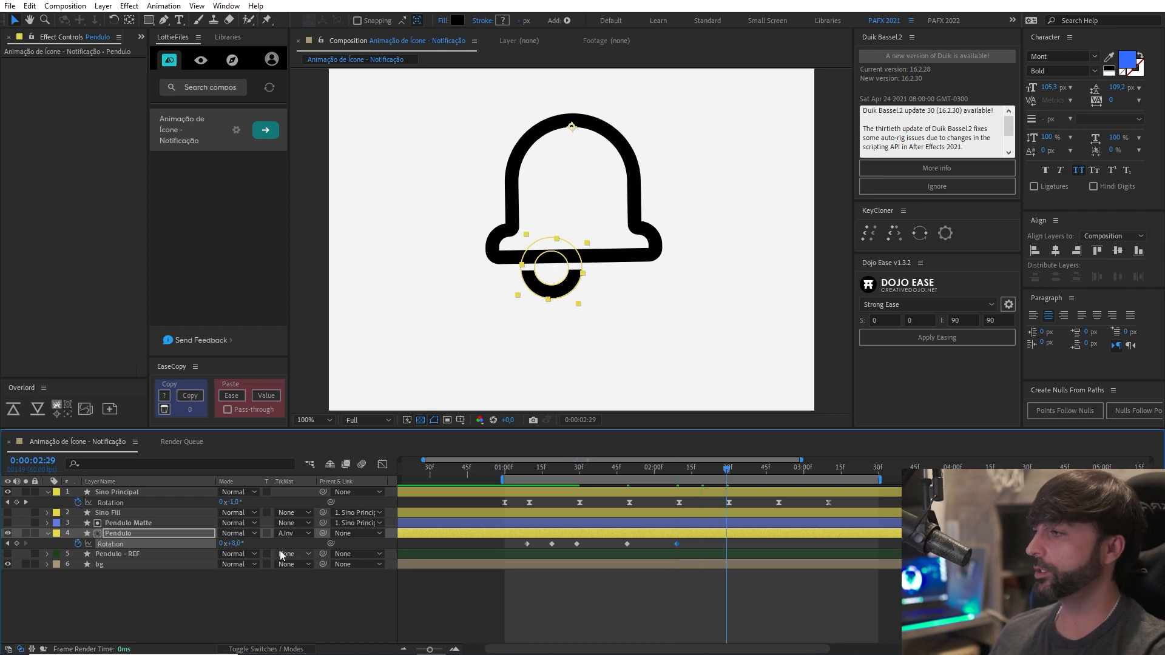
pyautogui.write('4')
pyautogui.press('Return')
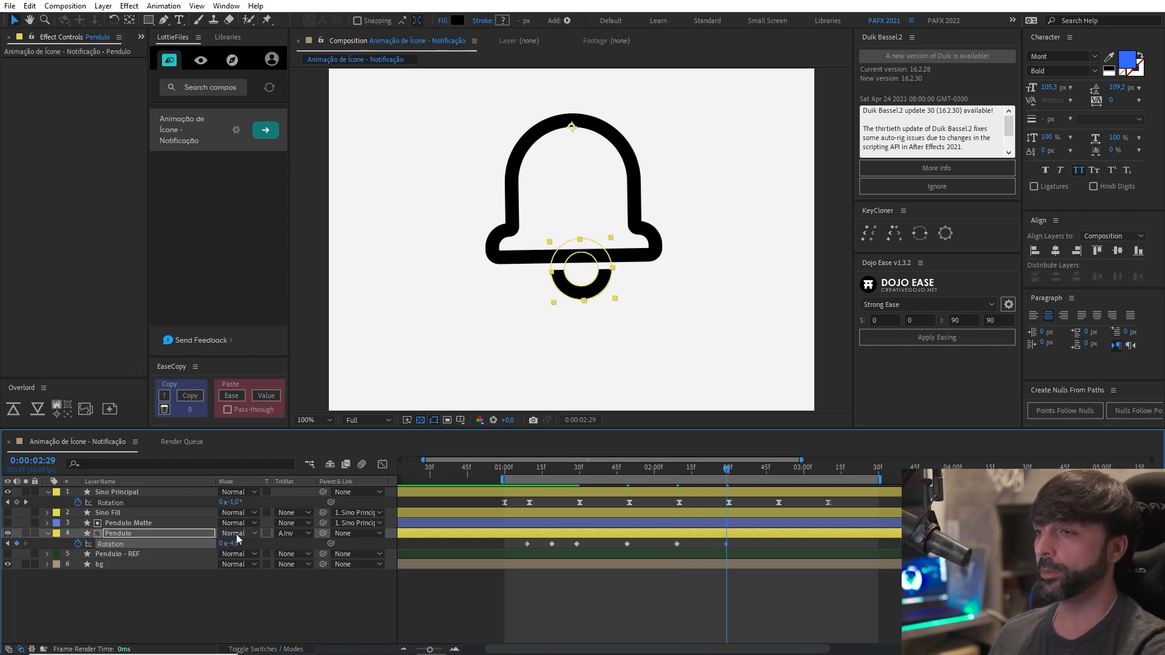
# Add Pendulo Rotation keyframes of 2° at 0:00:02:49 and -1° at 0:00:03:09.
pyautogui.hotkey('shift', 'pagedown')
pyautogui.hotkey('shift', 'pagedown')
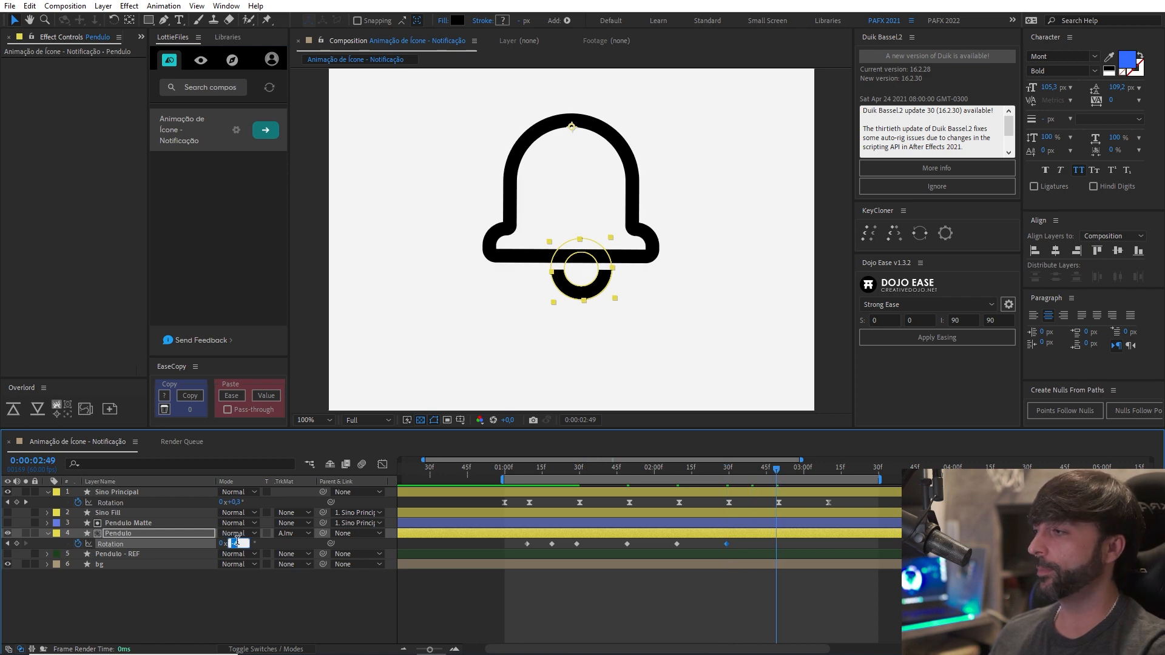
pyautogui.write('2')
pyautogui.press('Return')
pyautogui.hotkey('shift', 'pagedown')
pyautogui.hotkey('shift', 'pagedown')
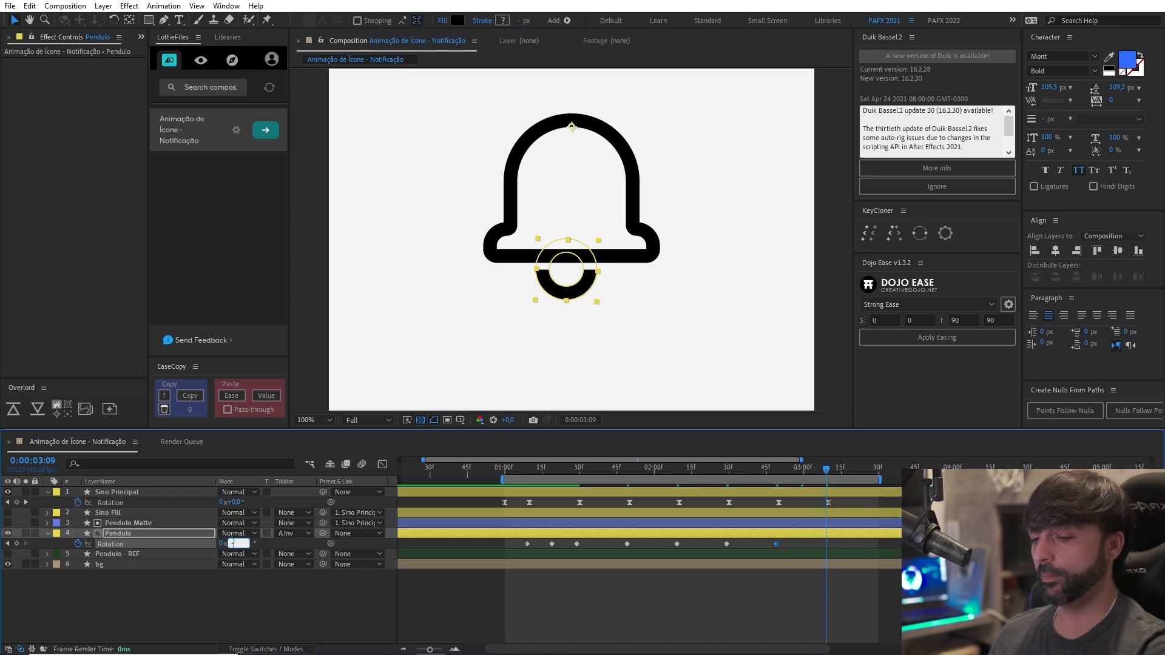
pyautogui.write('1')
pyautogui.press('Return')
# Add a final Pendulo Rotation keyframe at 0:00:03:29, entering 0° and then adjusting it to 0.4°.
pyautogui.hotkey('shift', 'pagedown')
pyautogui.hotkey('shift', 'pagedown')
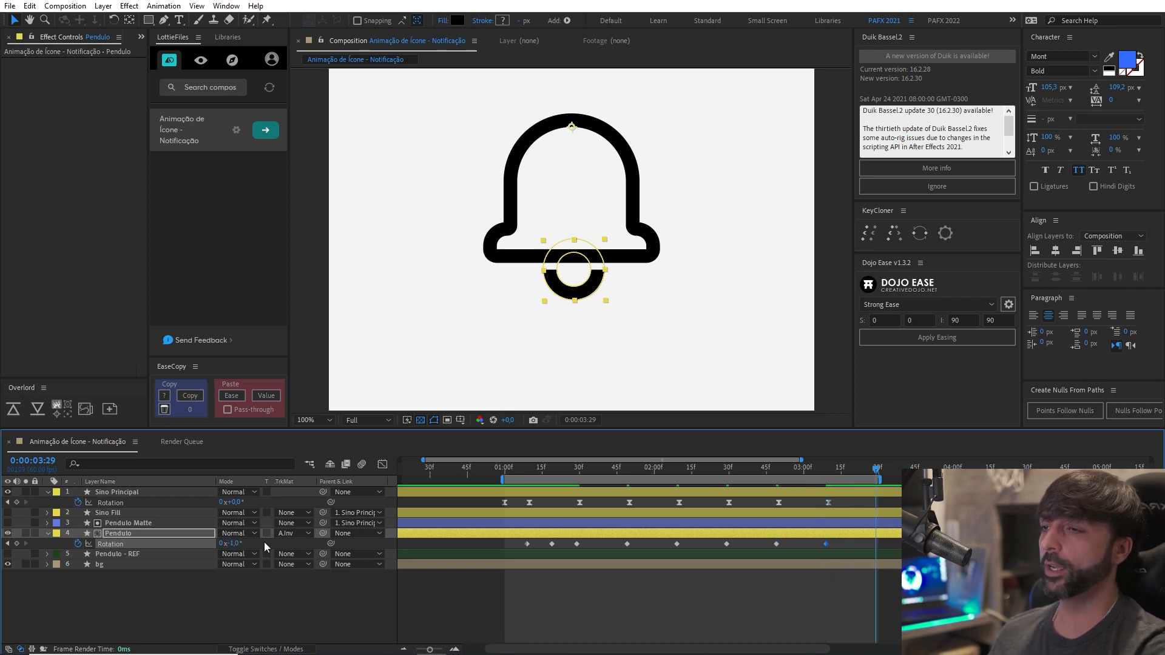
pyautogui.click(234, 544)
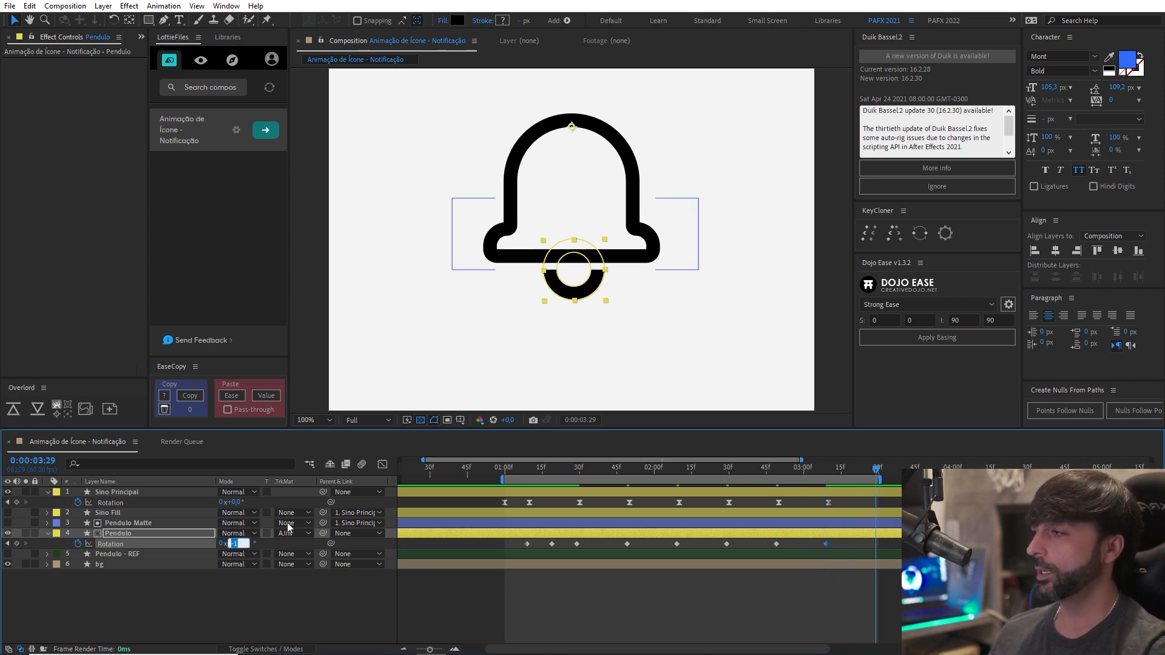
pyautogui.write('0')
pyautogui.press('Return')
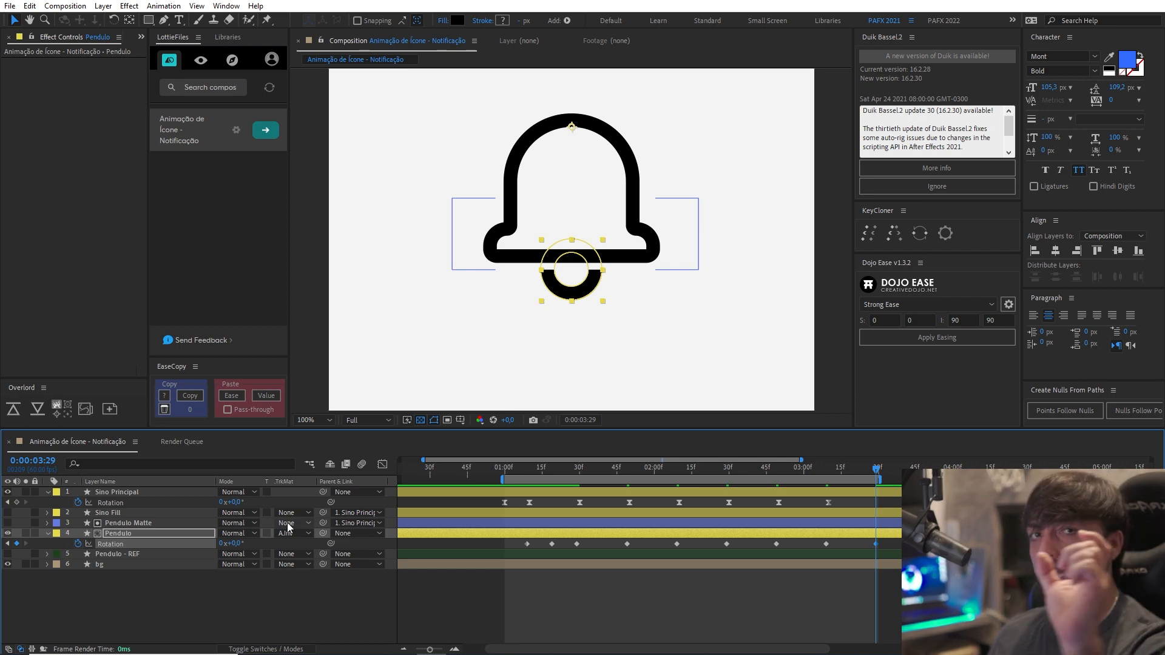
pyautogui.click(826, 472)
pyautogui.moveTo(828, 475); pyautogui.dragTo(874, 487)
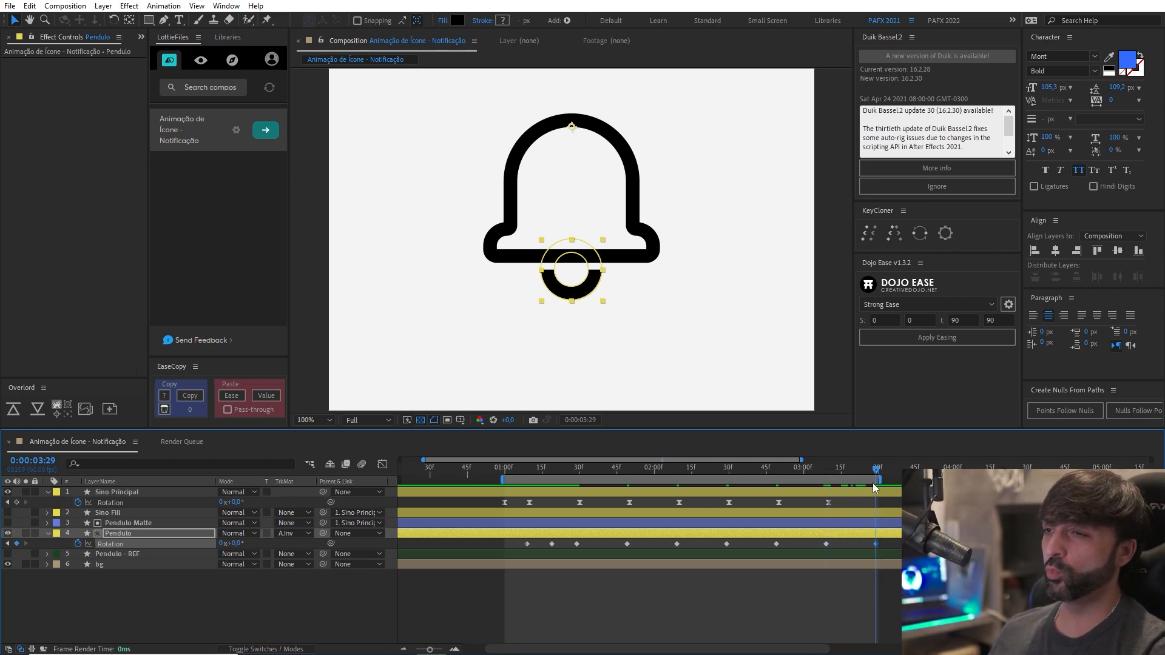
pyautogui.moveTo(237, 548); pyautogui.dragTo(240, 548)
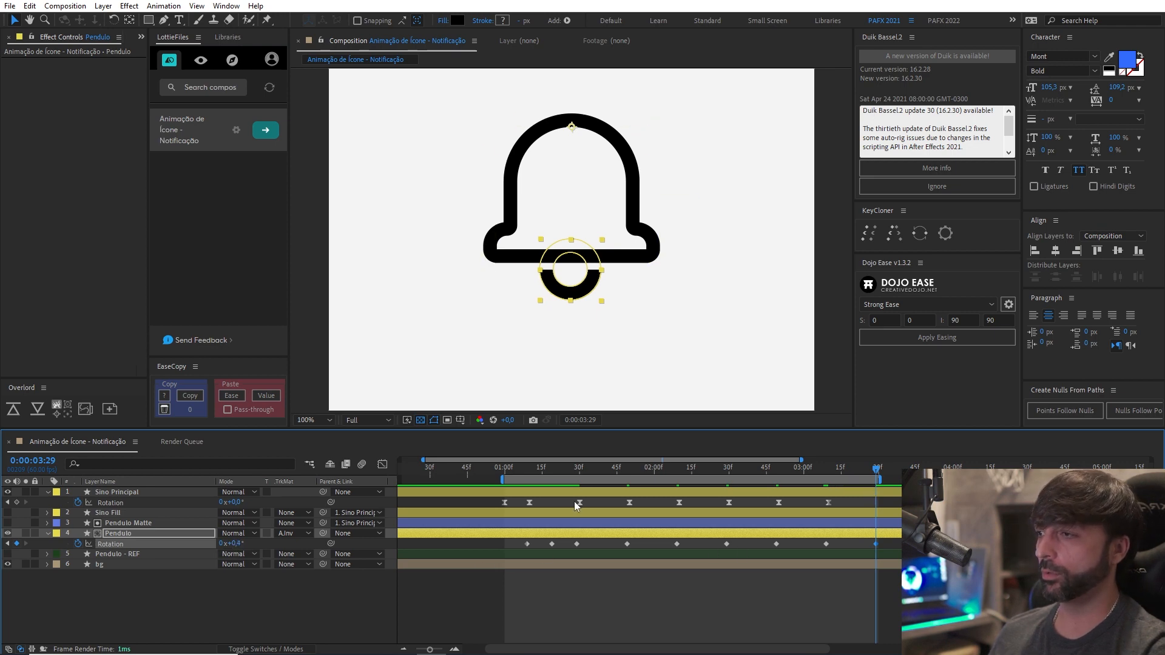
# Apply Easy Ease to the Pendulo Rotation keyframes from 0:00:01:49 to the end and preview the swing.
pyautogui.moveTo(513, 478)
pyautogui.mouseDown()
pyautogui.moveTo(549, 480)
pyautogui.moveTo(530, 482)
pyautogui.mouseUp()
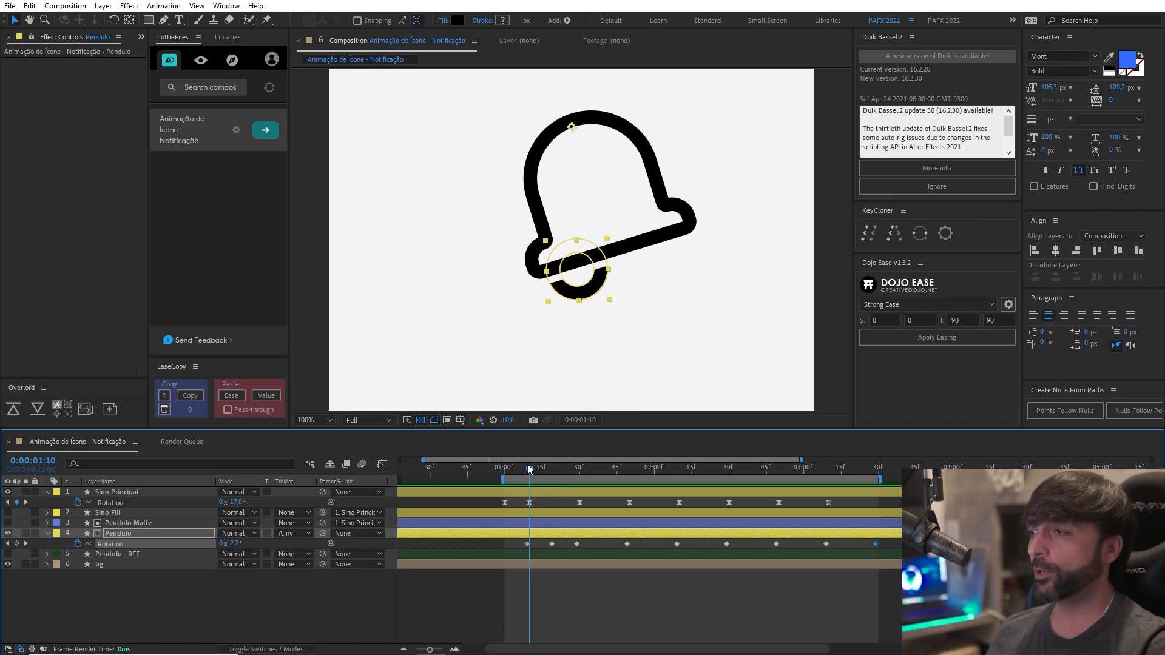
pyautogui.moveTo(529, 468); pyautogui.dragTo(578, 475)
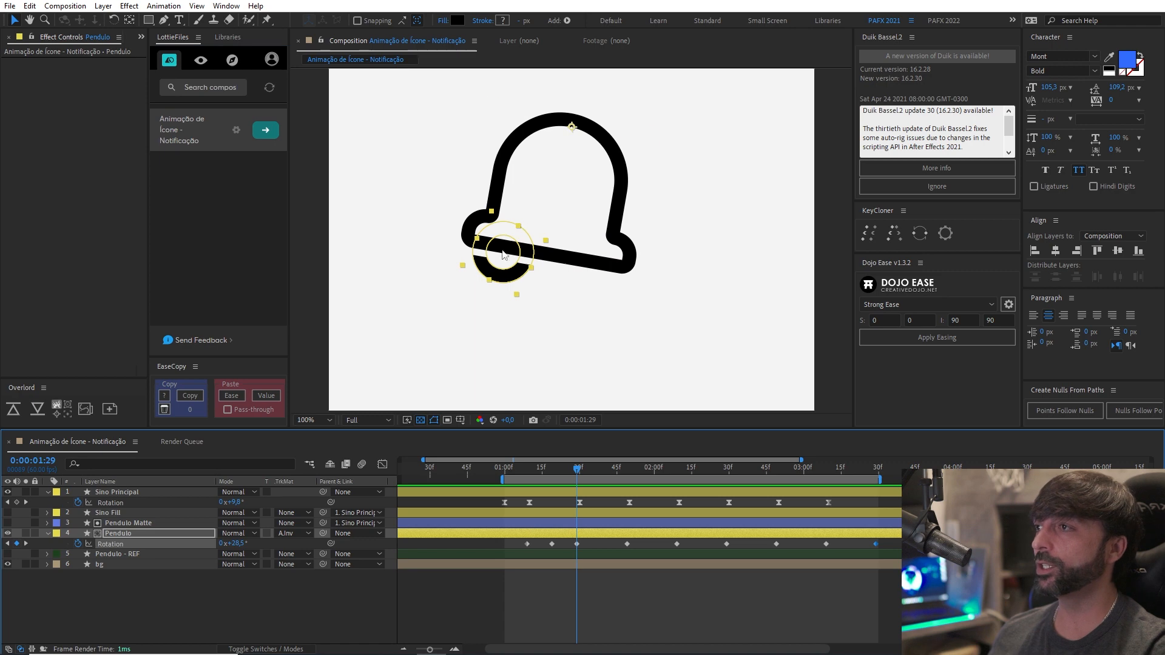
pyautogui.moveTo(605, 540); pyautogui.dragTo(898, 583)
pyautogui.press('F9')
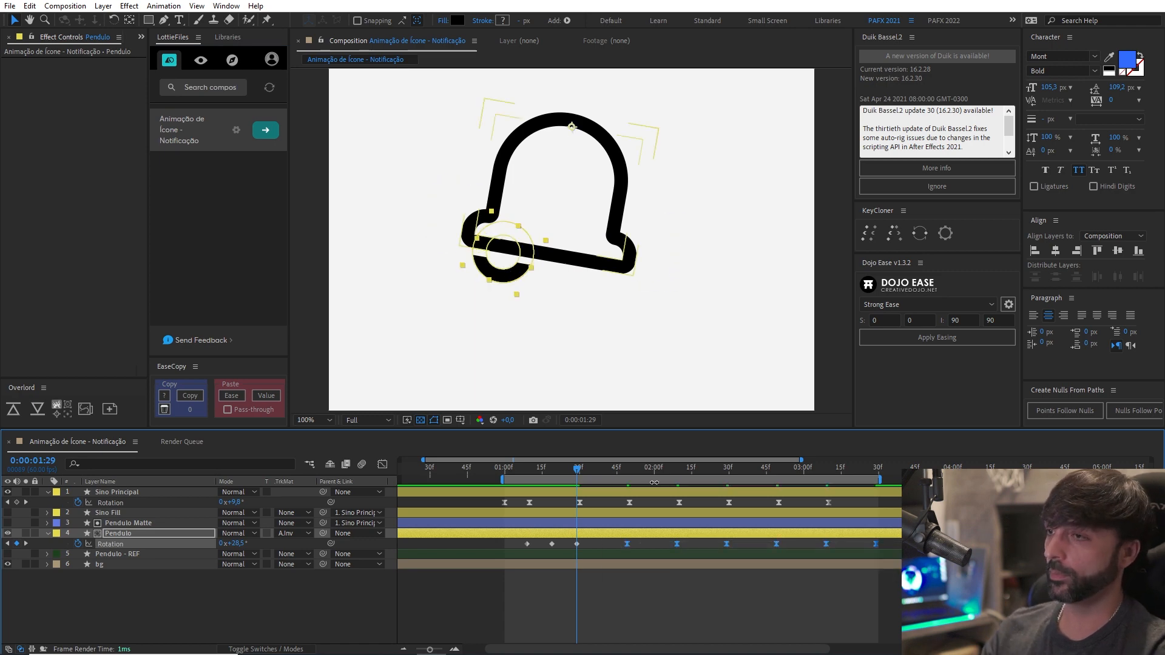
pyautogui.press('space')
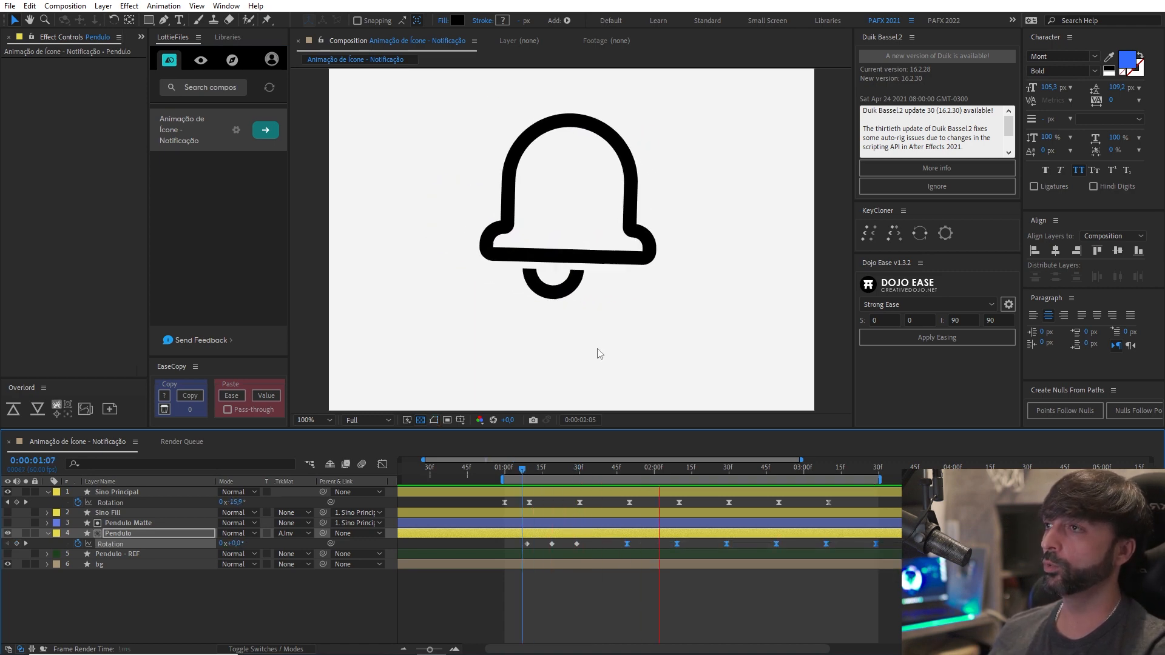
pyautogui.press(',')
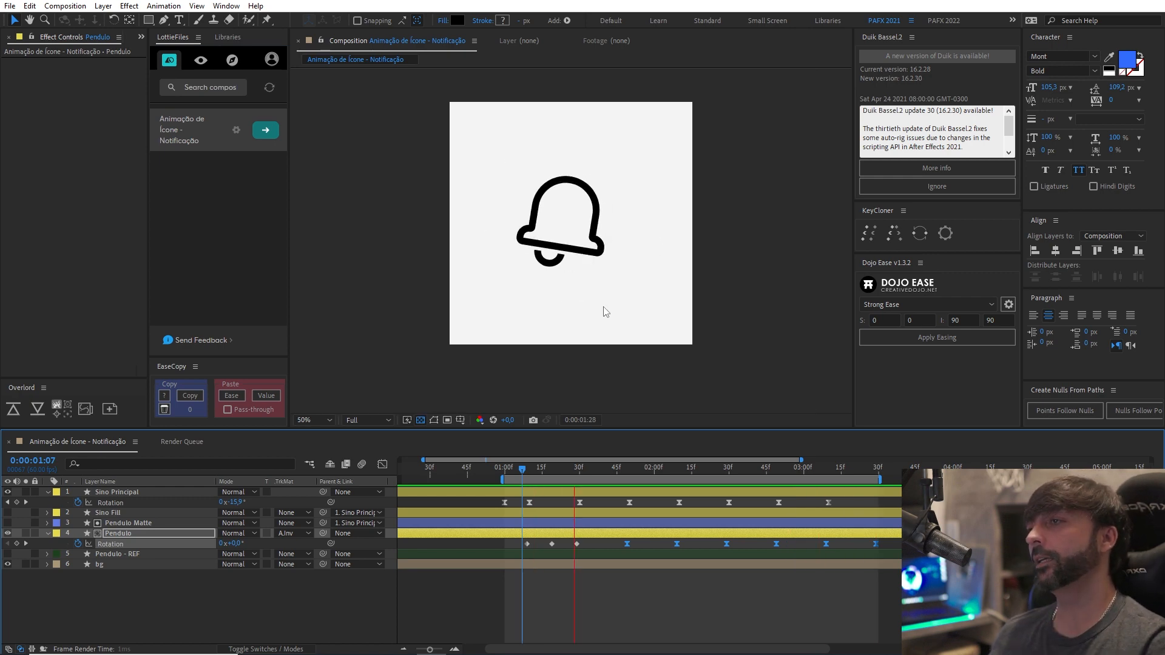
pyautogui.press('.')
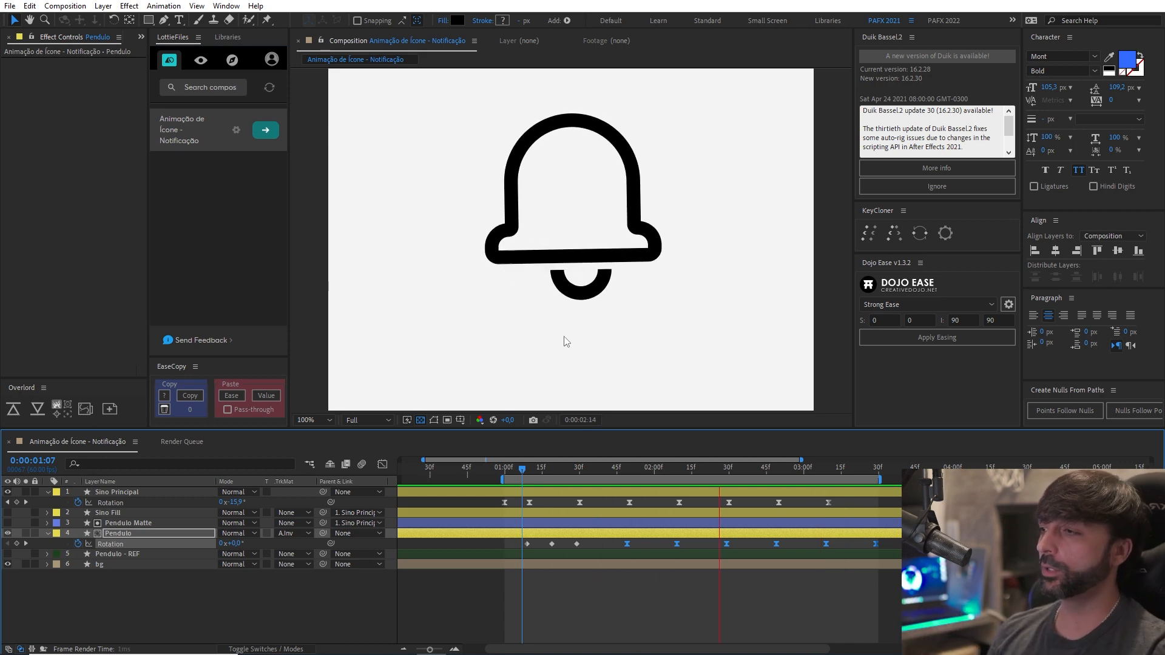
# Move the Pendulo's -22.5° Rotation keyframe to 0:00:01:16 and its first keyframe one frame earlier, previewing the swing.
pyautogui.press('space')
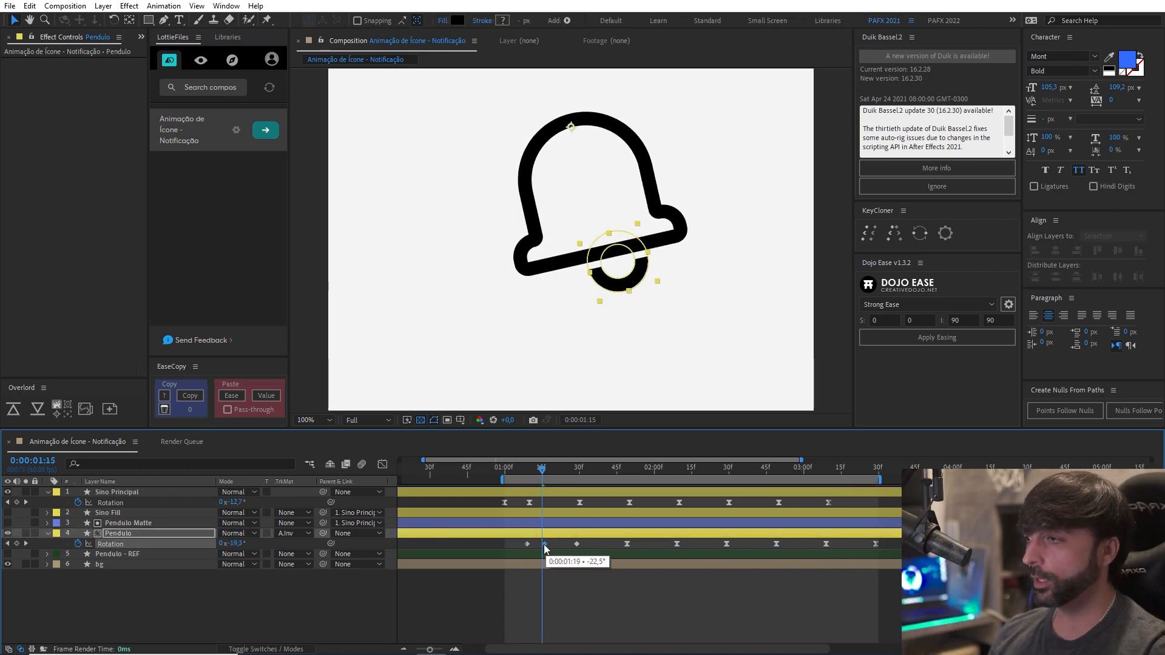
pyautogui.press('space')
pyautogui.moveTo(541, 470); pyautogui.dragTo(475, 471)
pyautogui.click(499, 472)
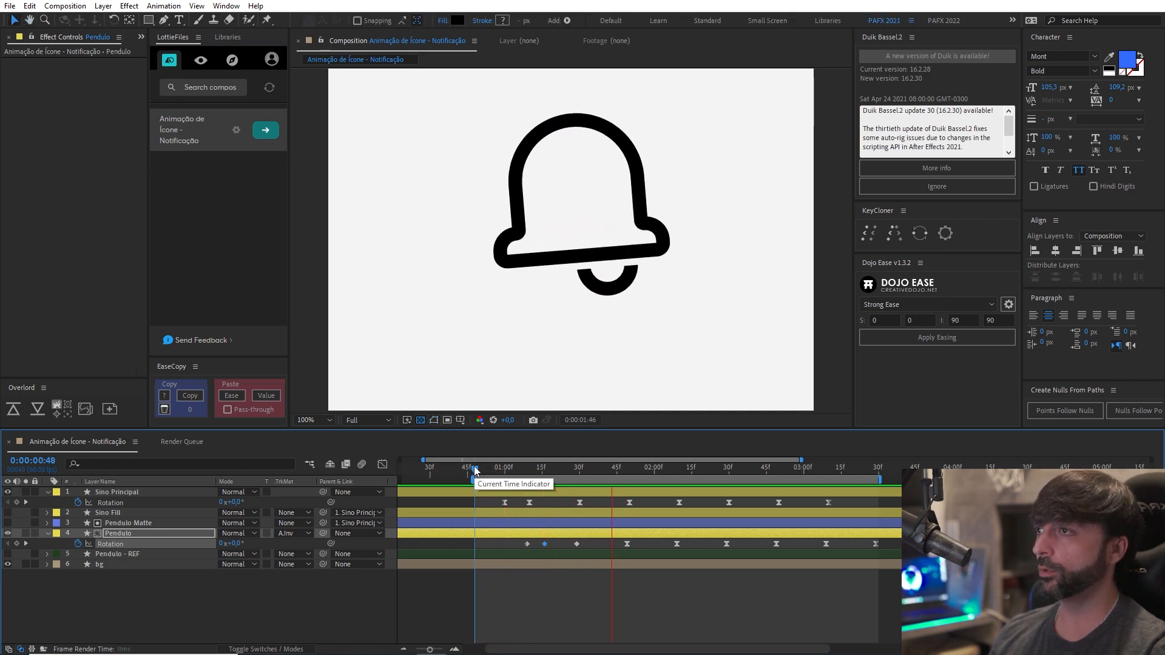
pyautogui.click(504, 473)
pyautogui.moveTo(539, 477)
pyautogui.mouseDown()
pyautogui.moveTo(499, 478)
pyautogui.moveTo(555, 479)
pyautogui.mouseUp()
# Shift all Pendulo Rotation keyframes from 0:00:01:29 onward two frames earlier and preview the motion.
pyautogui.click(569, 544)
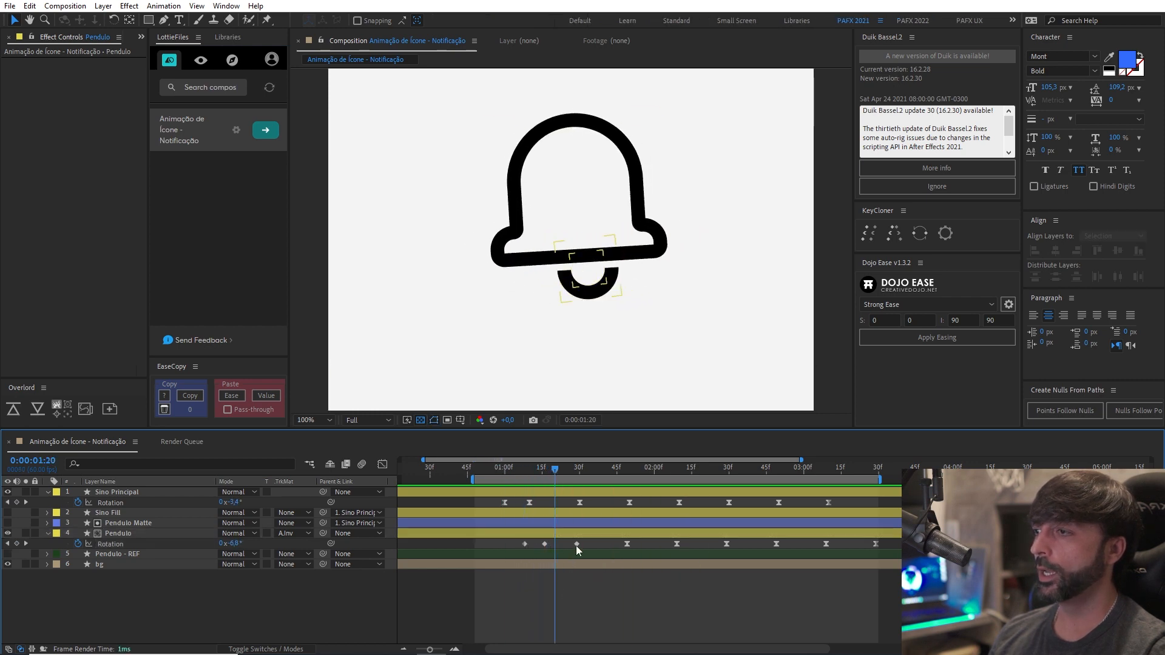
pyautogui.moveTo(569, 543); pyautogui.dragTo(896, 549)
pyautogui.moveTo(577, 545); pyautogui.dragTo(571, 546)
pyautogui.click(504, 477)
pyautogui.press('space')
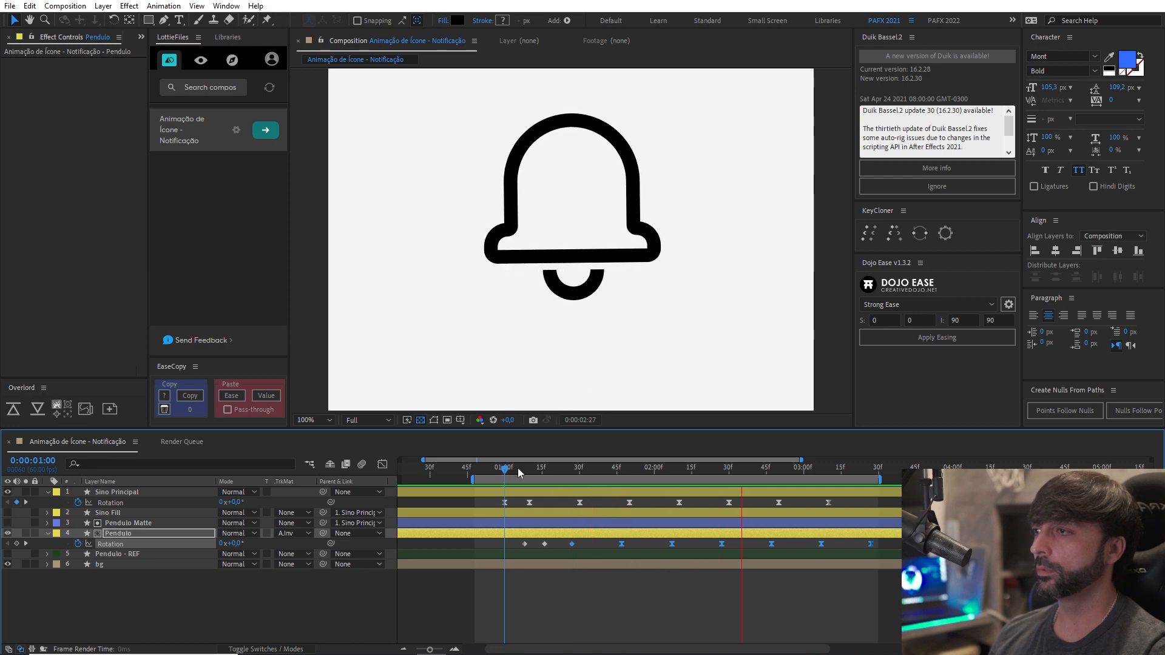
# Try shifting the selected Pendulo Rotation keyframes about six frames later and preview the swing.
pyautogui.press('space')
pyautogui.moveTo(571, 545); pyautogui.dragTo(585, 545)
pyautogui.click(501, 479)
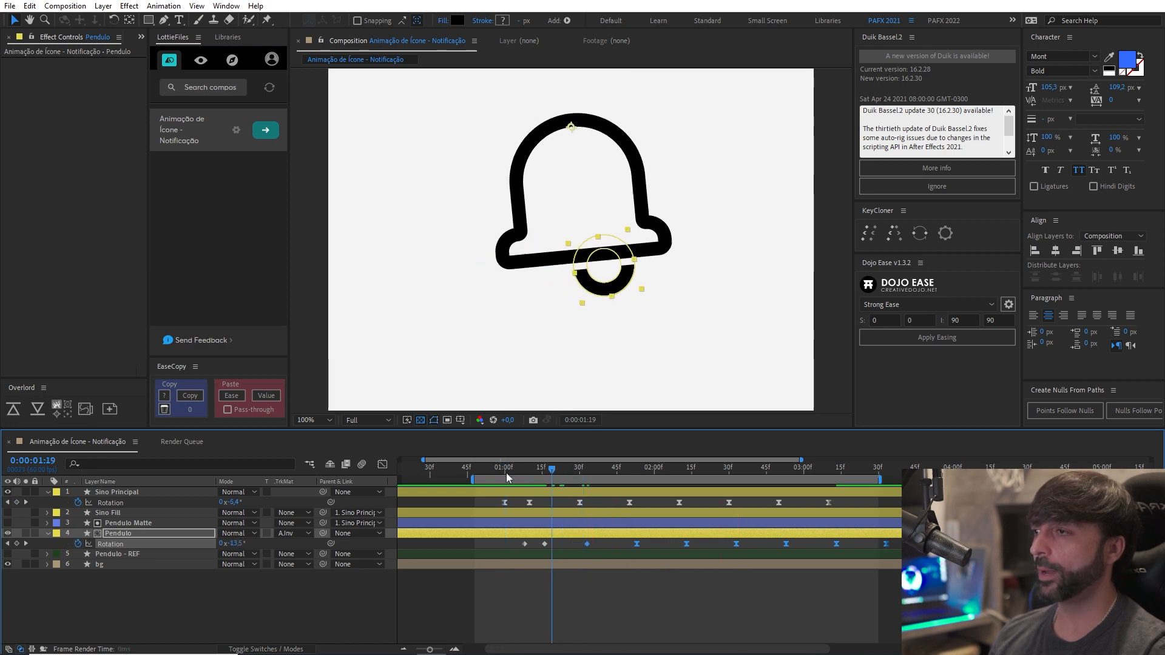
pyautogui.press('space')
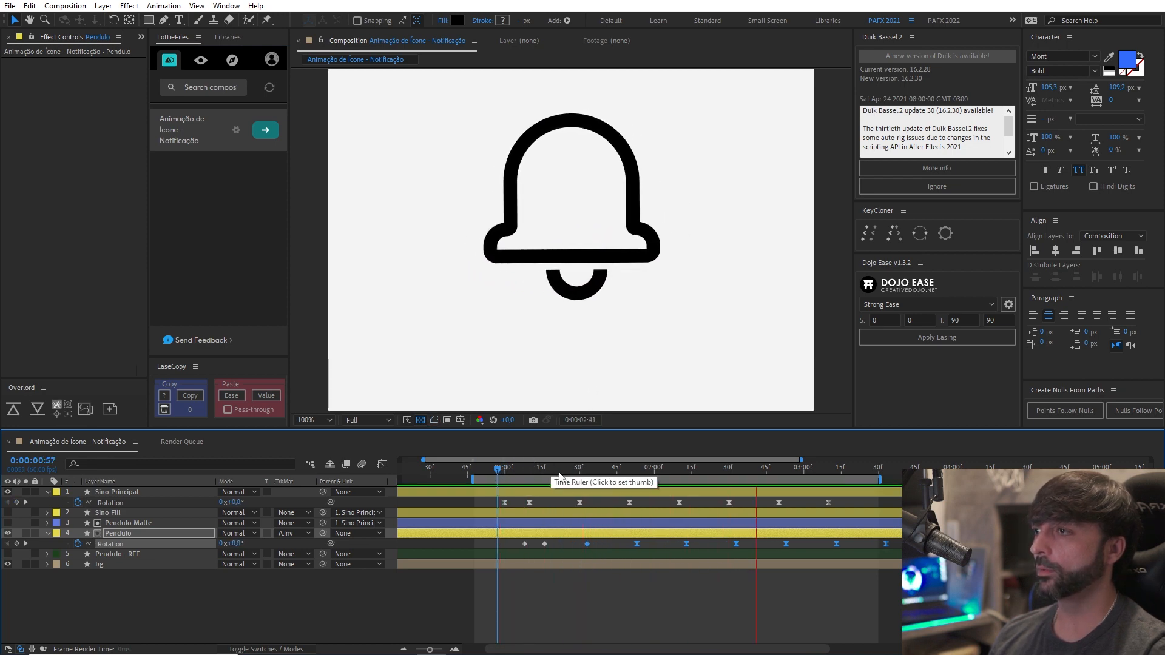
# Move the selected Pendulo Rotation keyframes back so the first sits at 0:00:01:29, and check the motion.
pyautogui.click(504, 477)
pyautogui.moveTo(504, 477); pyautogui.dragTo(551, 477)
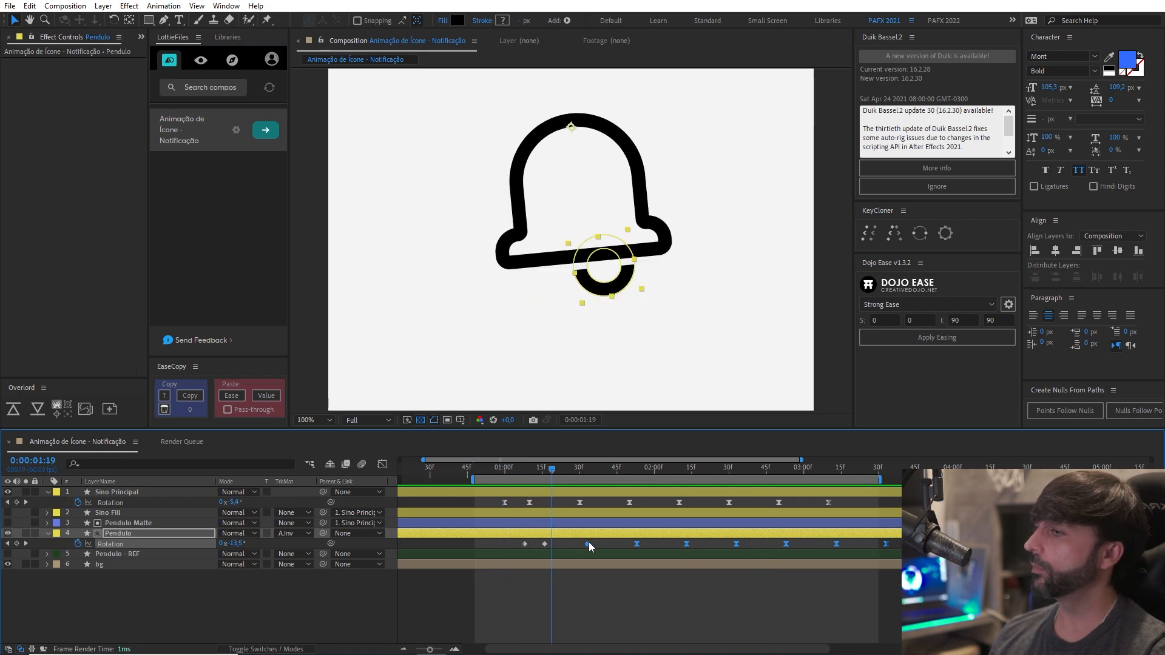
pyautogui.moveTo(586, 543); pyautogui.dragTo(576, 543)
pyautogui.moveTo(551, 467); pyautogui.dragTo(525, 473)
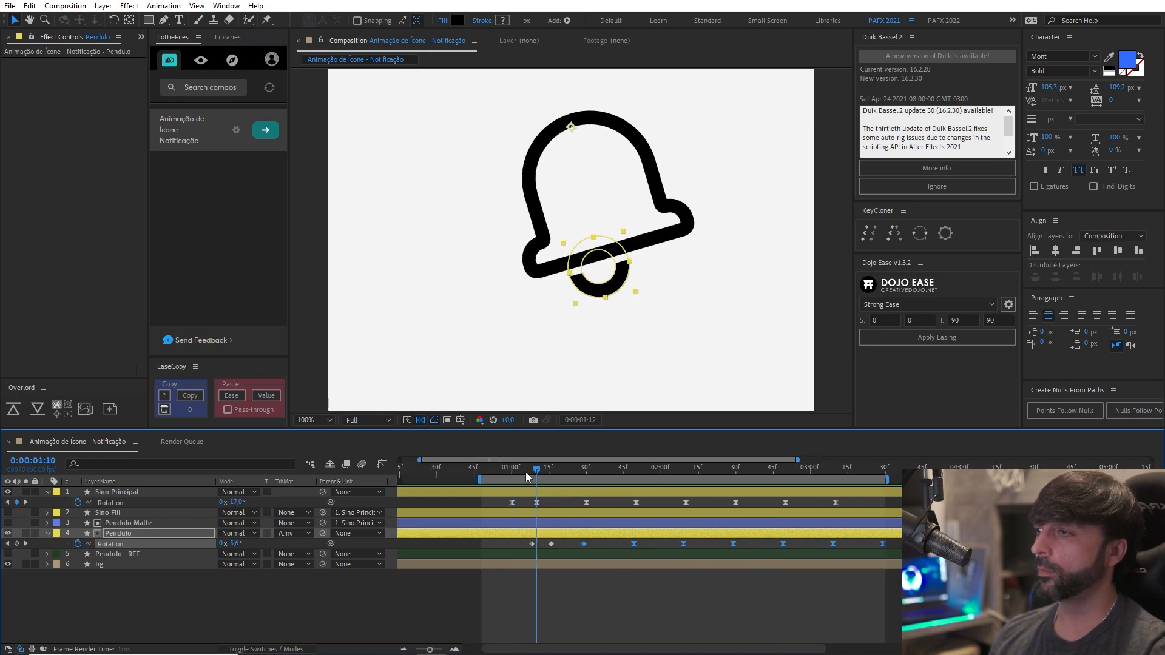
pyautogui.press('space')
# Place the selected Pendulo Rotation keyframes so the first sits at 0:00:01:27, and preview the animation.
pyautogui.press('space')
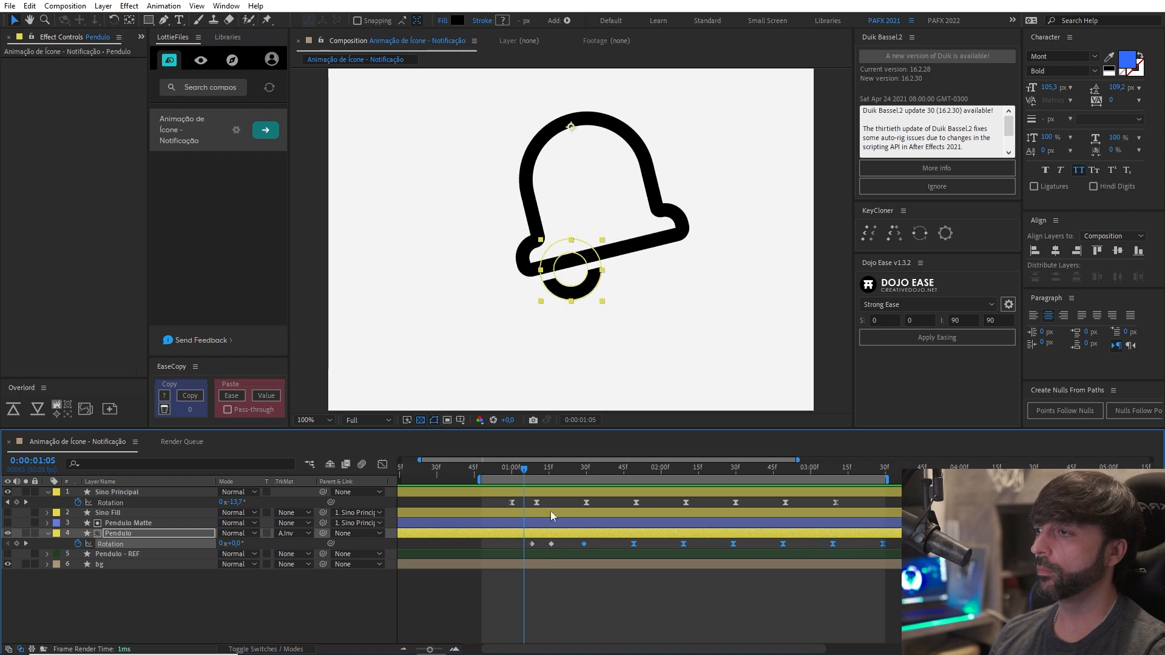
pyautogui.moveTo(584, 545); pyautogui.dragTo(581, 541)
pyautogui.click(609, 586)
pyautogui.press('space')
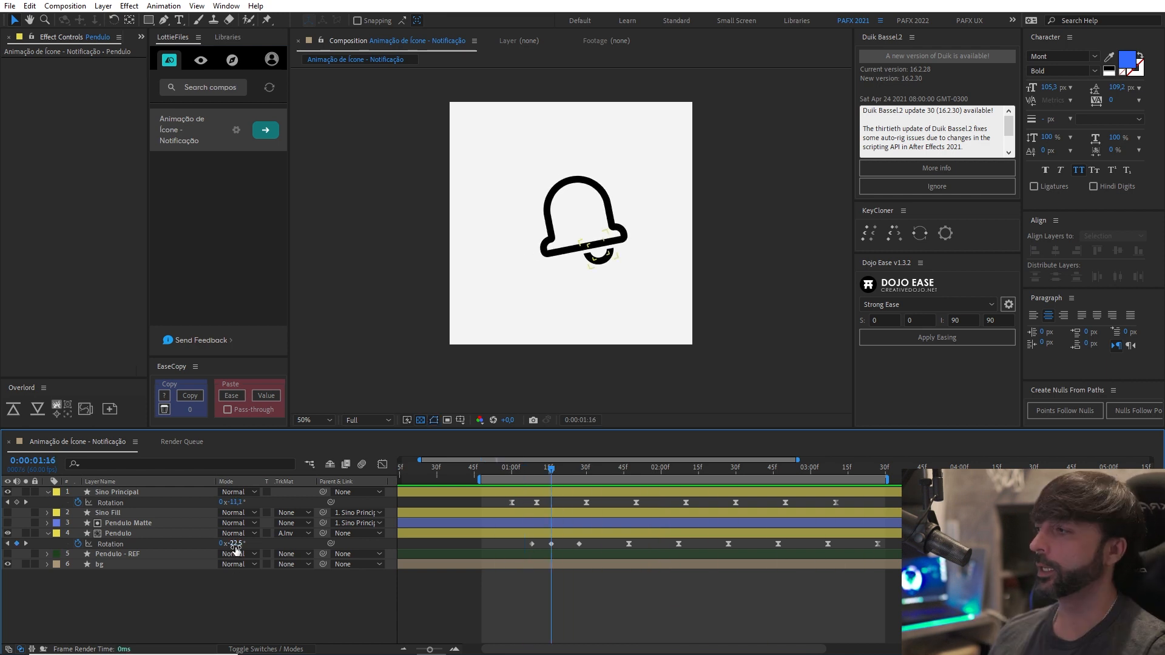
# Set the Pendulo layer's Rotation keyframe at 0:00:01:16 to -28.2°.
pyautogui.moveTo(235, 545); pyautogui.dragTo(221, 547)
pyautogui.click(182, 533)
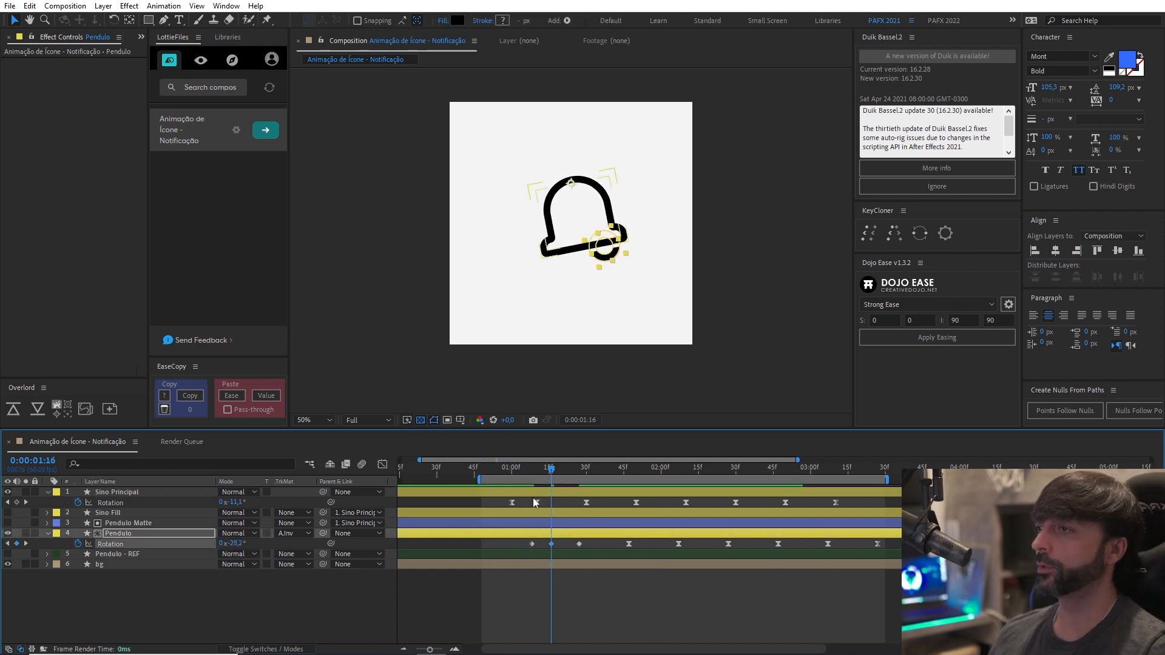
# Preview the bell and clapper swing from 0:00:00:53.
pyautogui.click(493, 468)
pyautogui.press('space')
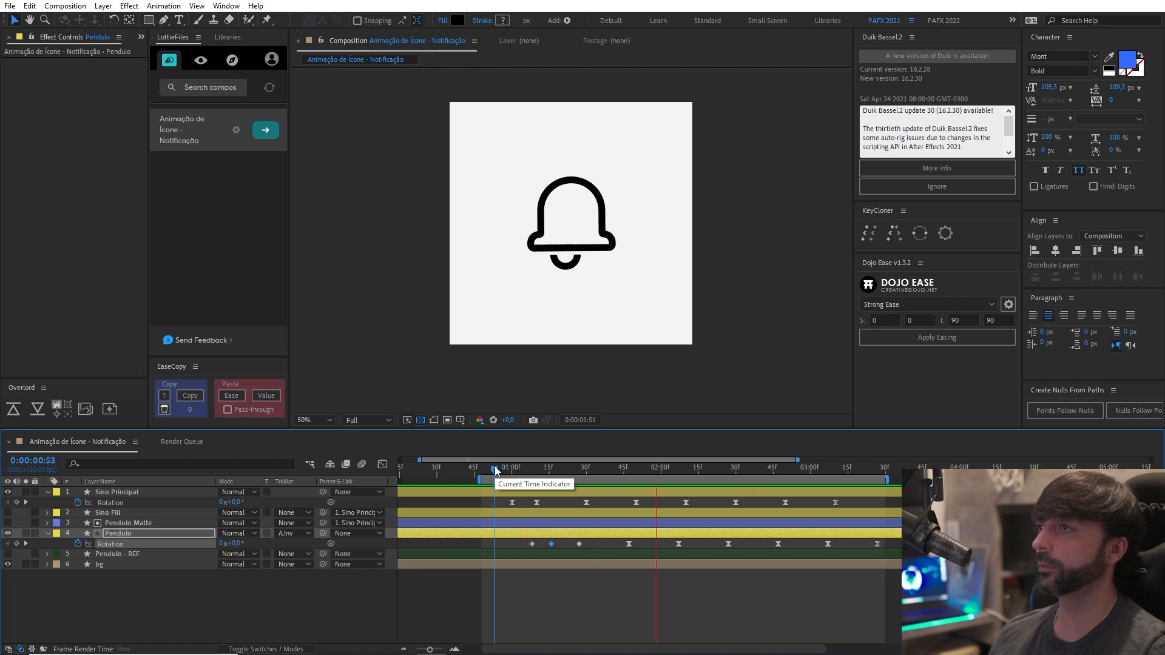
pyautogui.press('space')
pyautogui.press('space')
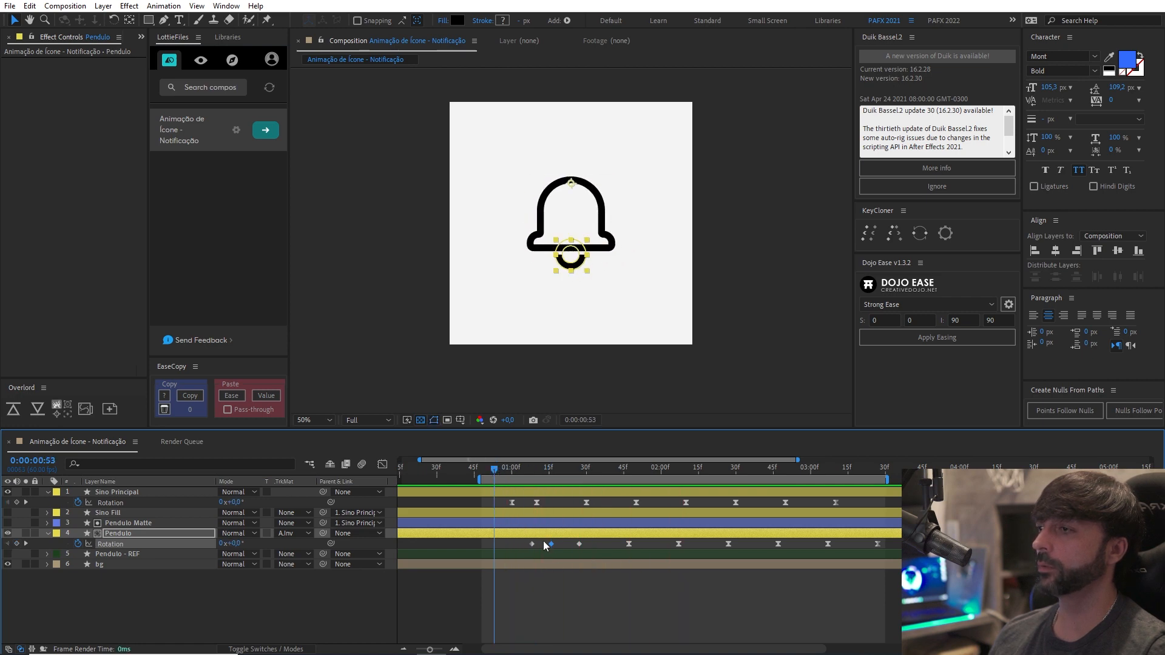
# Shift the Pendulo Rotation keyframes from the second one onward about four to five frames later, and preview the swing.
pyautogui.moveTo(544, 540); pyautogui.dragTo(903, 548)
pyautogui.moveTo(552, 544); pyautogui.dragTo(904, 620)
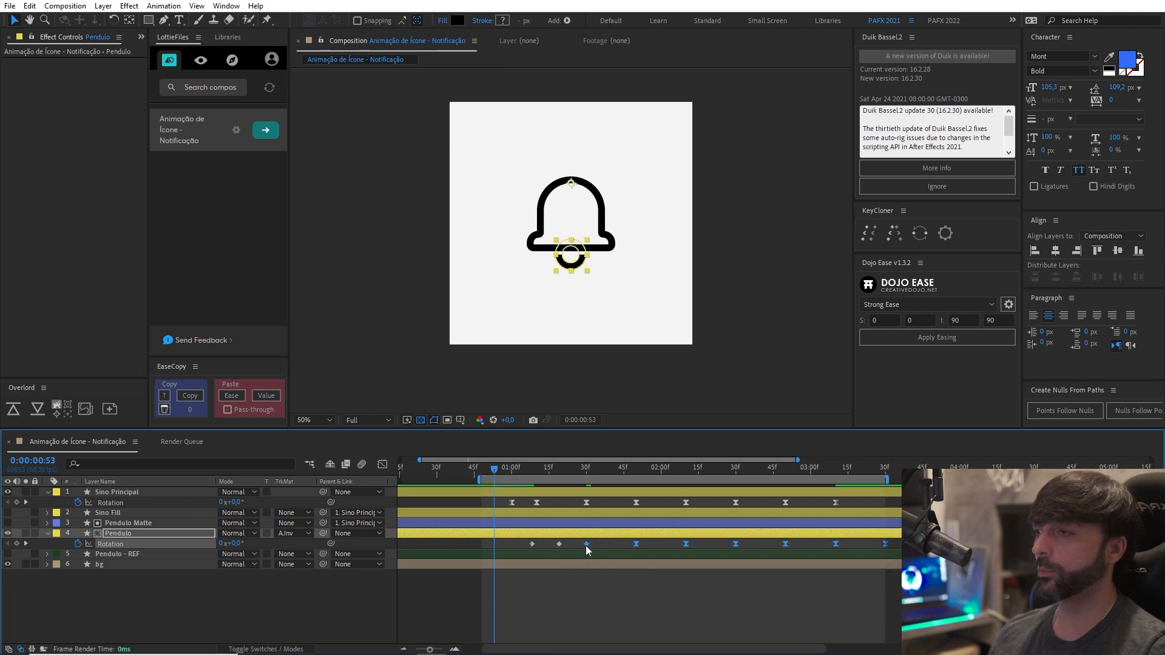
pyautogui.moveTo(586, 545); pyautogui.dragTo(561, 546)
pyautogui.click(569, 547)
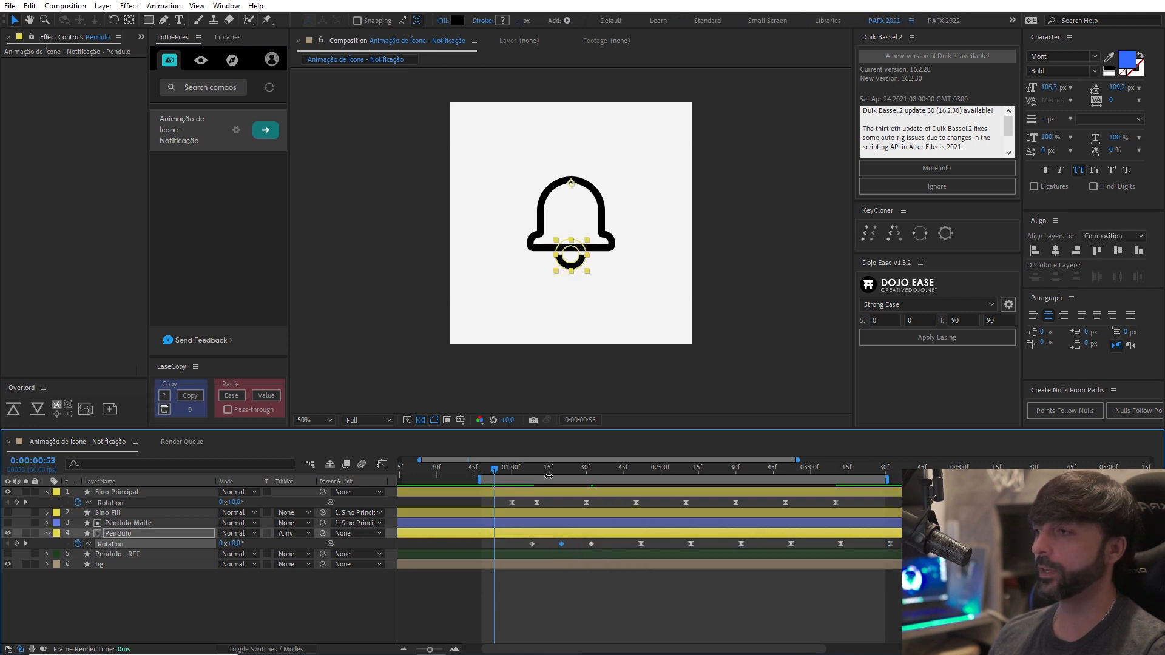
pyautogui.moveTo(548, 476)
pyautogui.mouseDown()
pyautogui.moveTo(502, 482)
pyautogui.moveTo(606, 490)
pyautogui.moveTo(532, 486)
pyautogui.mouseUp()
pyautogui.press('space')
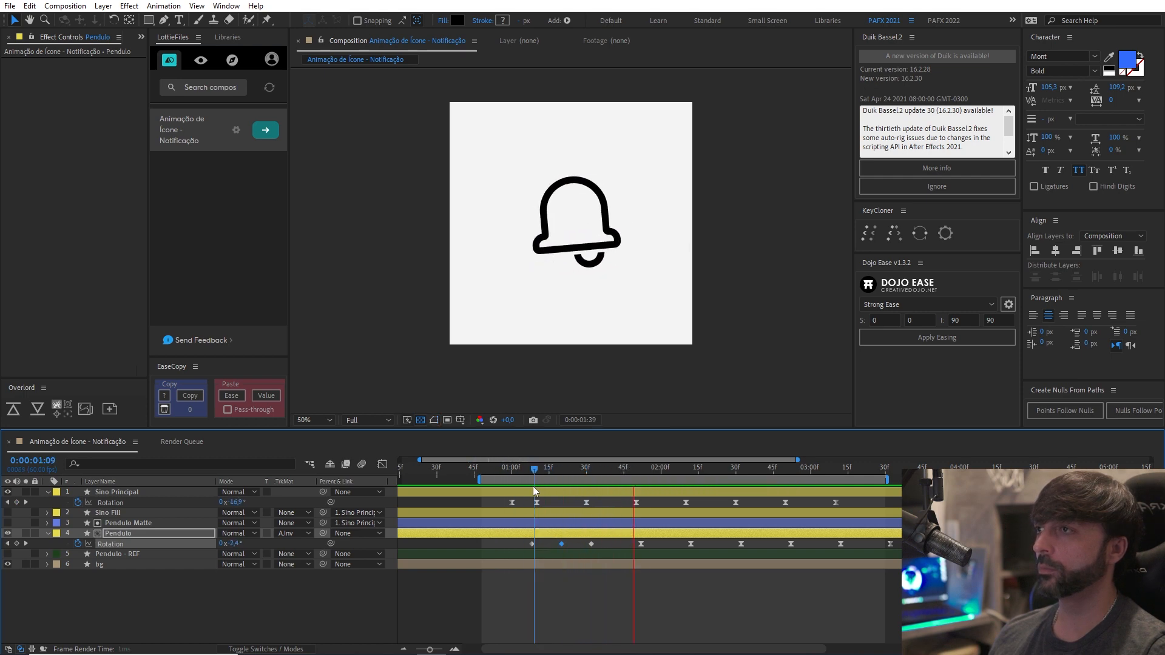
pyautogui.click(496, 469)
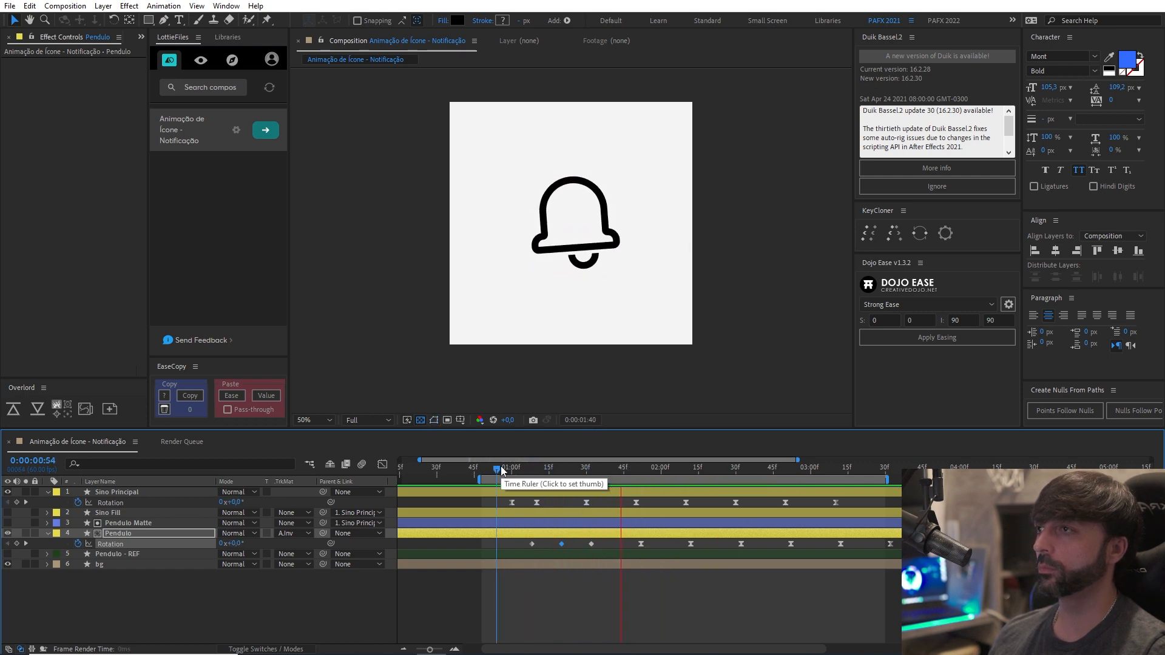
pyautogui.moveTo(501, 470); pyautogui.dragTo(532, 470)
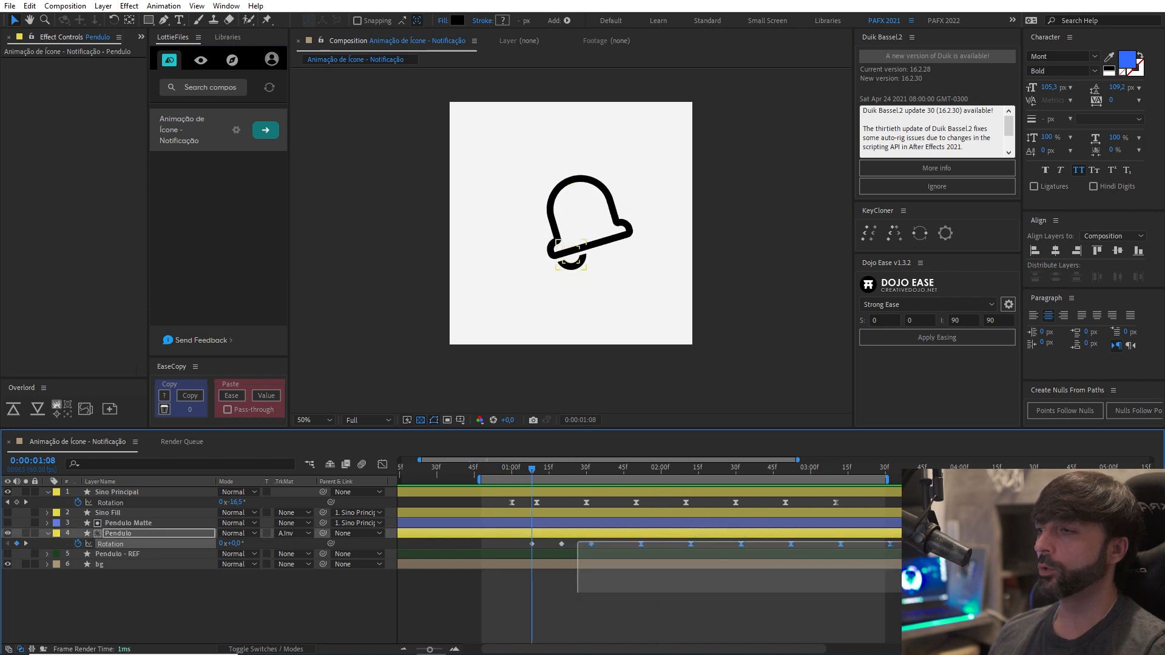
# Move the Pendulo Rotation keyframes from the third one onward about three frames later, and preview from 0:00:01:03.
pyautogui.moveTo(580, 542); pyautogui.dragTo(900, 591)
pyautogui.moveTo(590, 545); pyautogui.dragTo(599, 545)
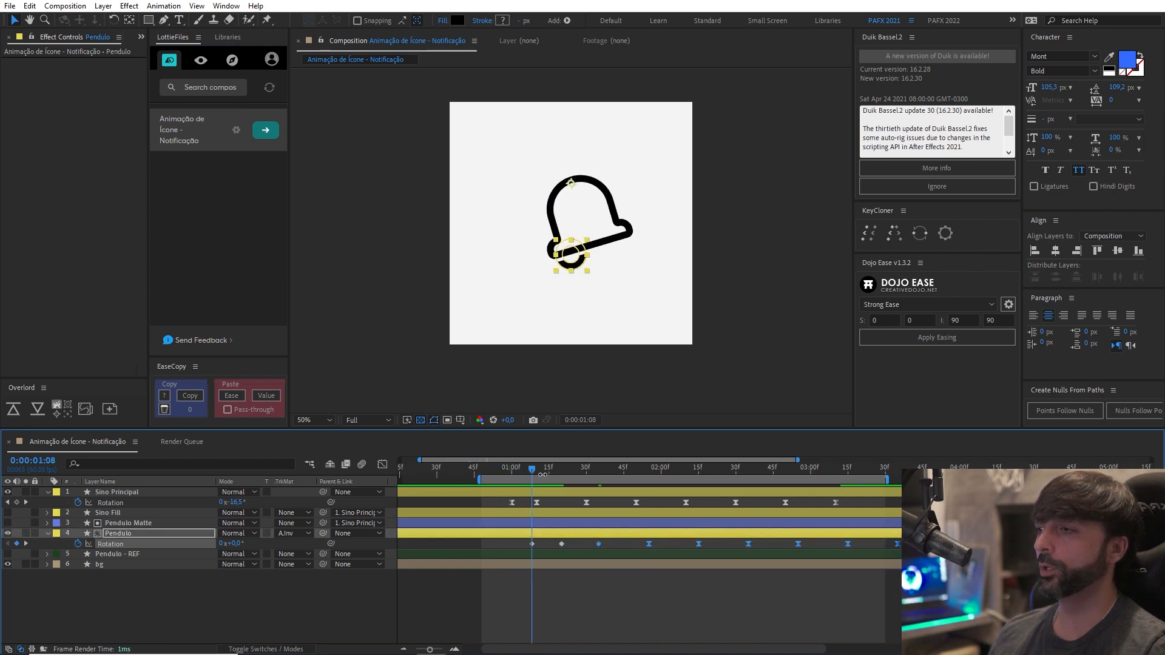
pyautogui.click(520, 471)
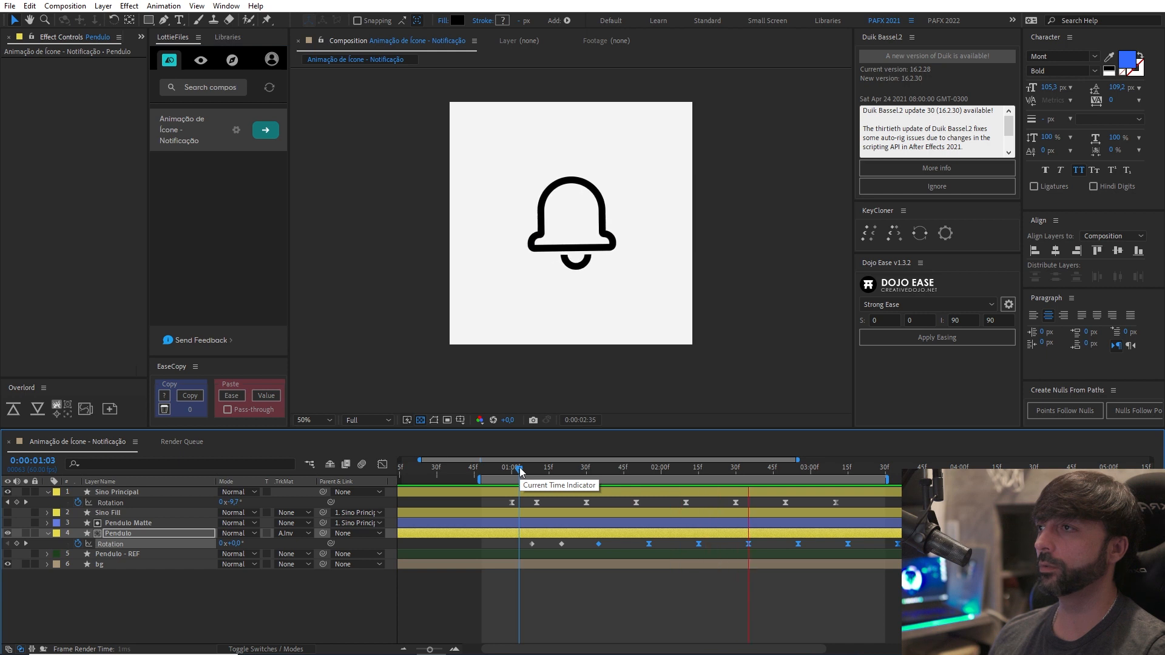
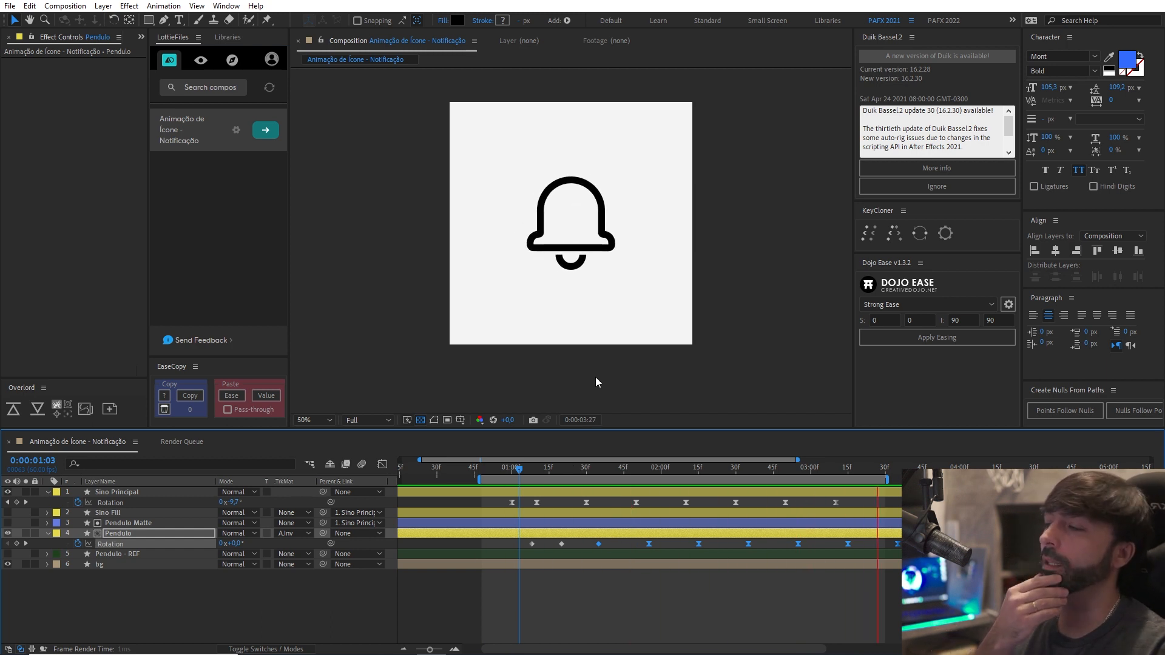
# Make the Sino Fill layer visible and trim its start to 0:00:01:00.
pyautogui.scroll(-6, 595, 304)
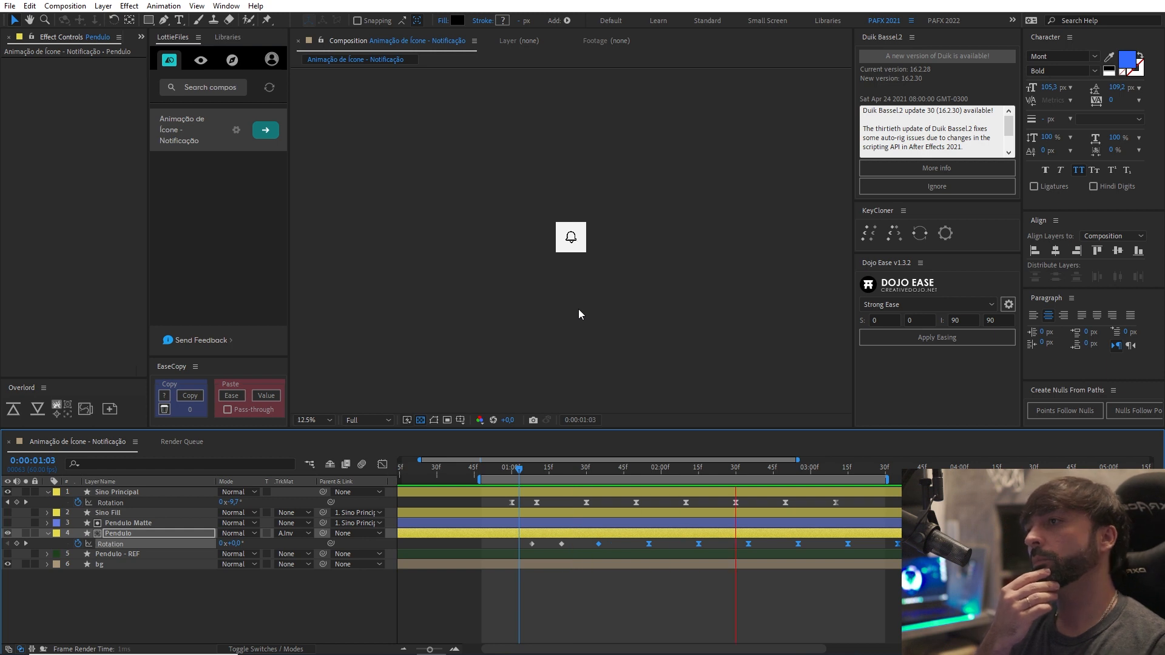
pyautogui.scroll(4, 577, 310)
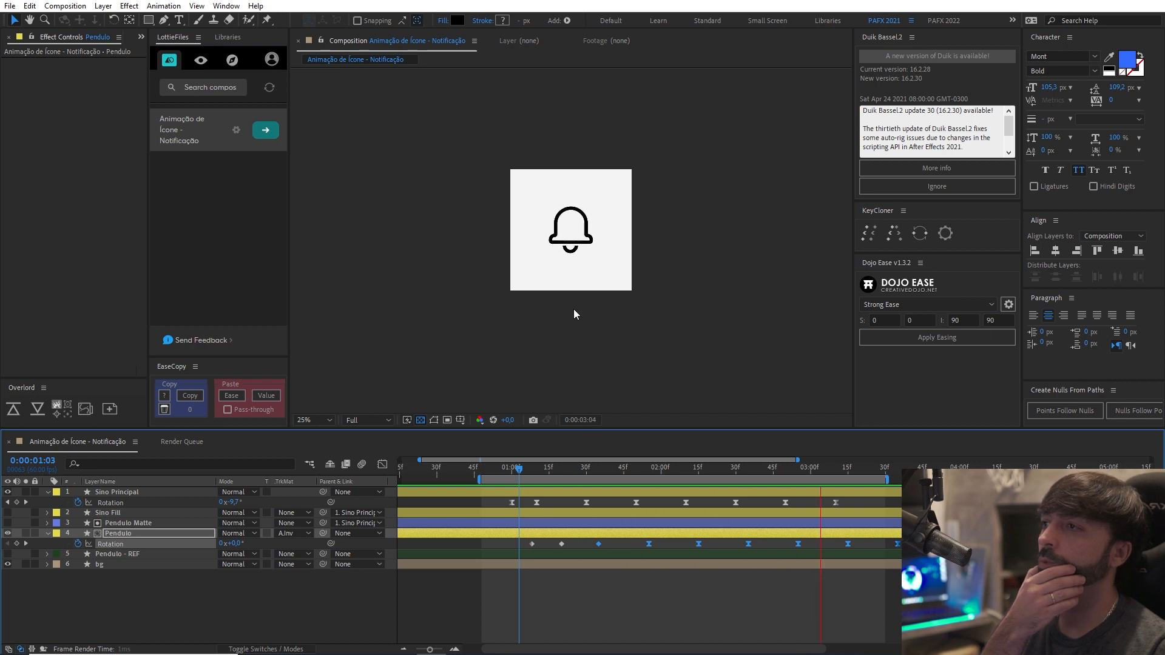
pyautogui.scroll(2, 573, 309)
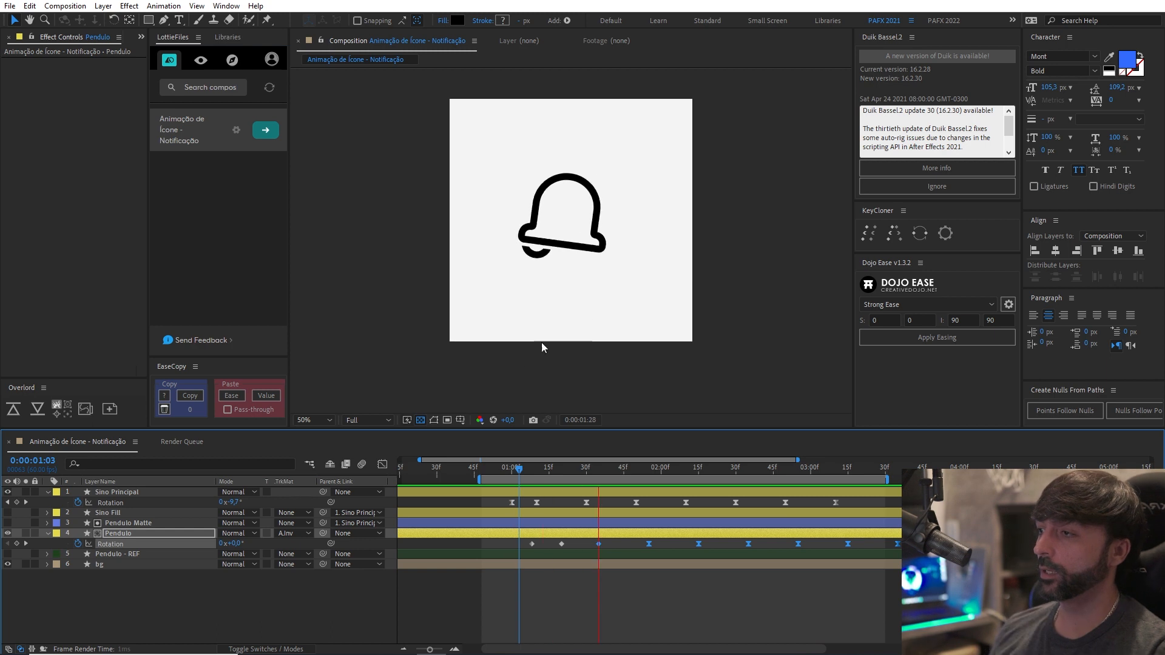
pyautogui.click(520, 476)
pyautogui.moveTo(520, 477); pyautogui.dragTo(494, 478)
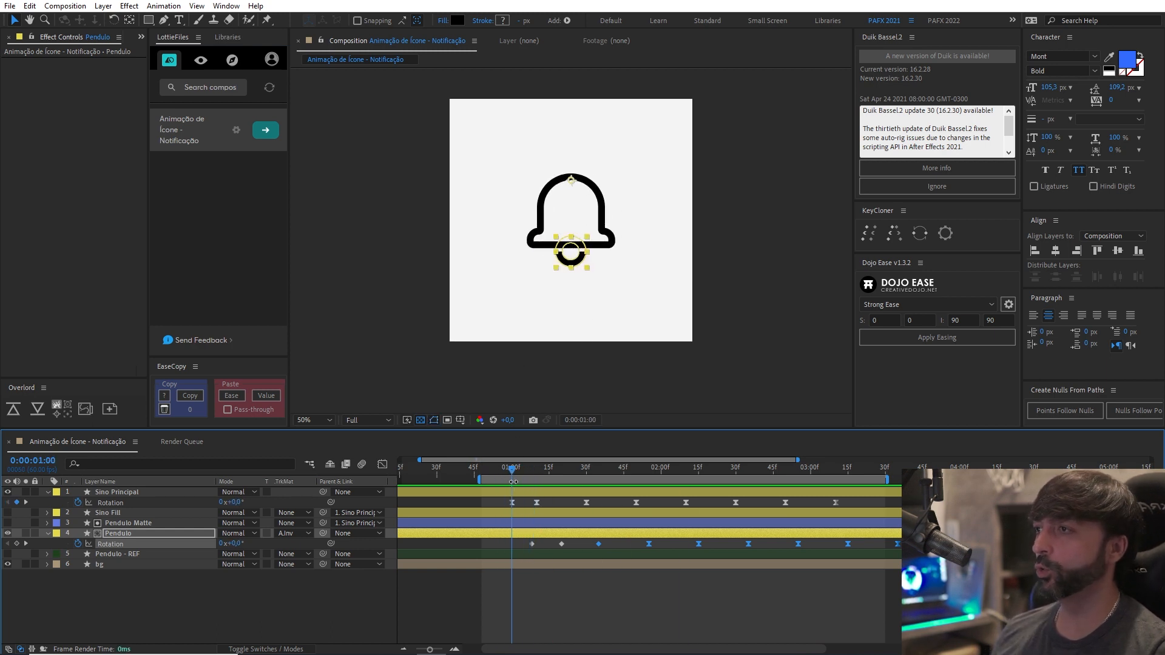
pyautogui.click(116, 513)
pyautogui.click(10, 514)
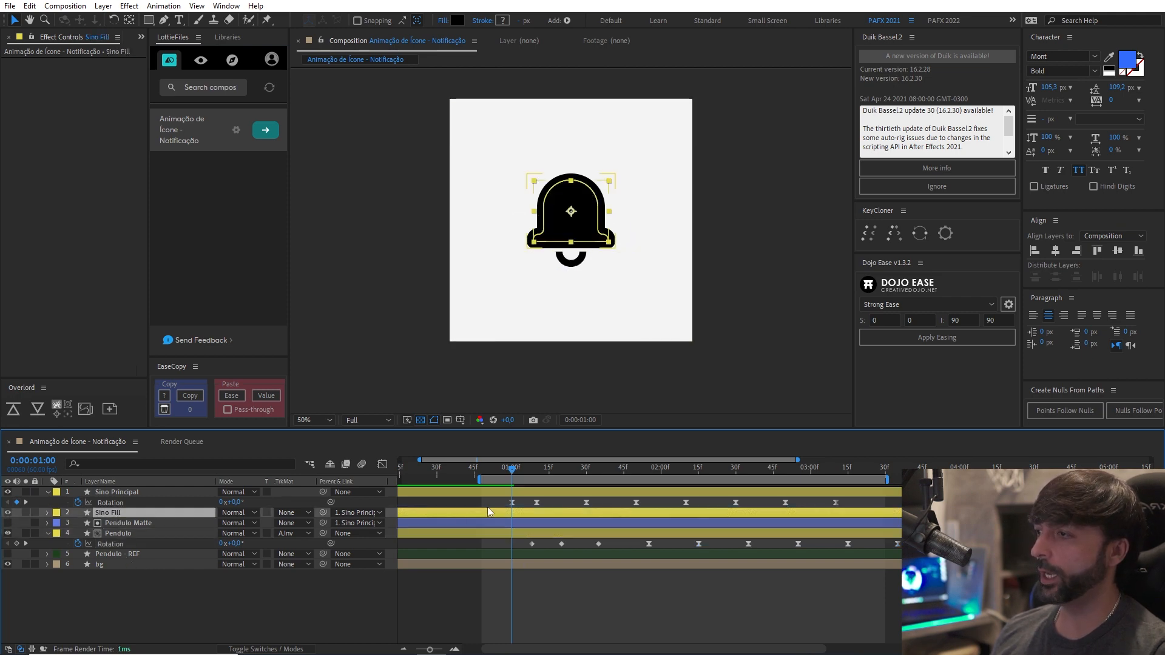
pyautogui.hotkey('alt', '[')
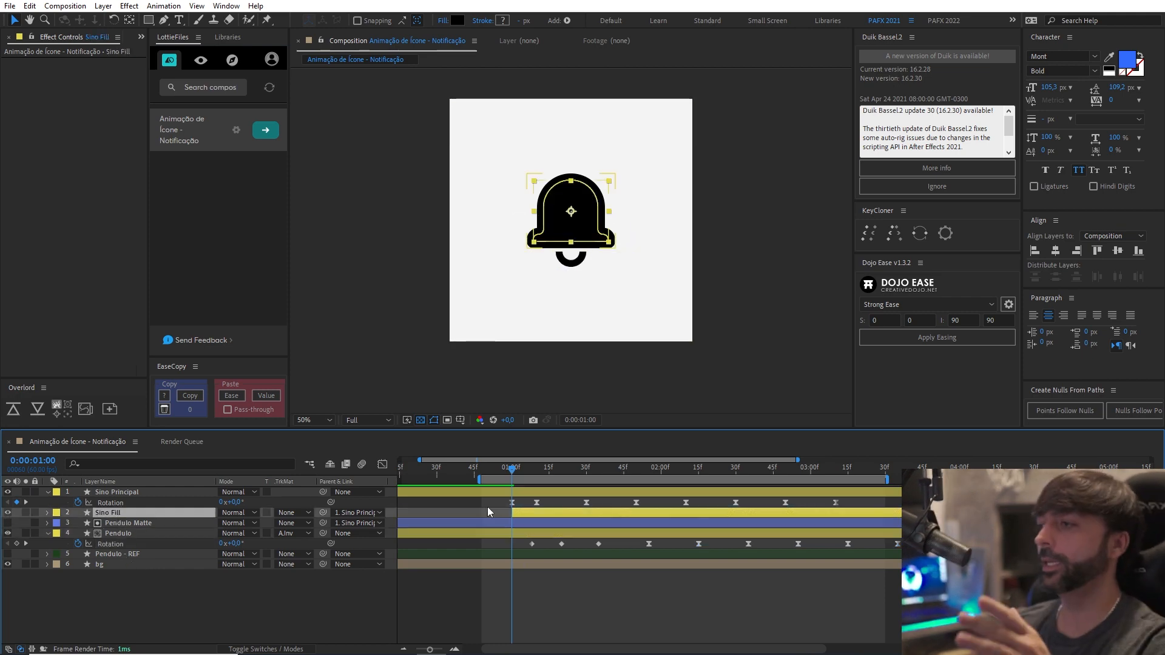
# Move the work area's start to about 0:00:00:29 and preview the filled bell's swing.
pyautogui.click(484, 469)
pyautogui.moveTo(484, 471); pyautogui.dragTo(437, 479)
pyautogui.press('space')
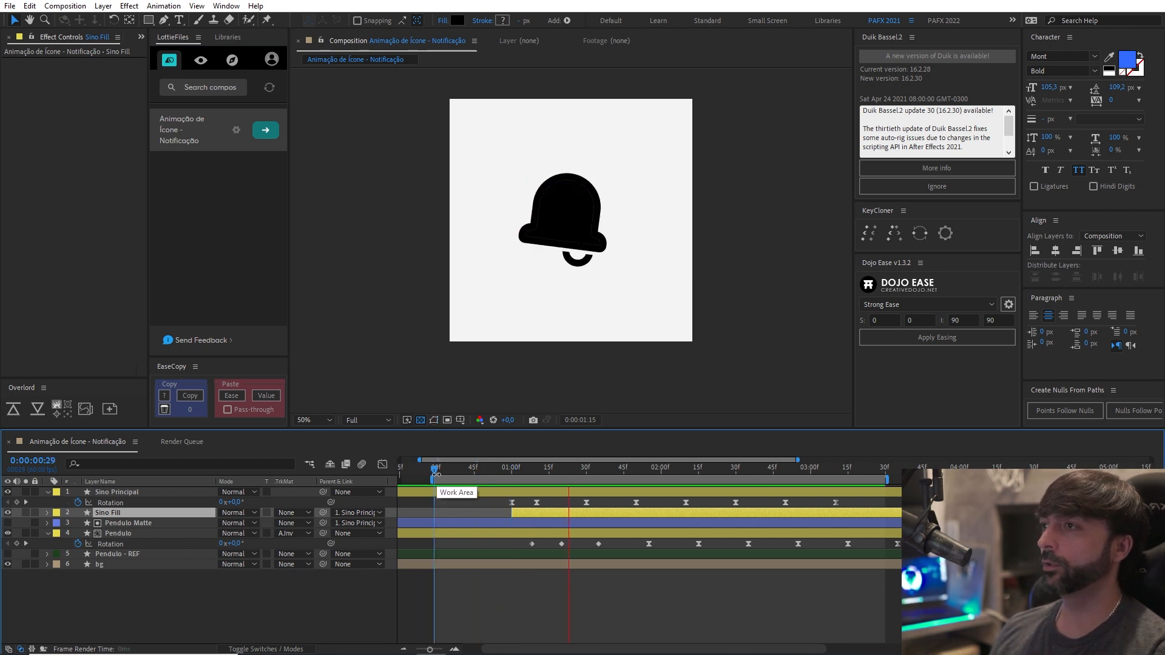
# Trim the end of the Sino Fill layer to 0:00:03:35 and check the bell before and after that point.
pyautogui.click(817, 478)
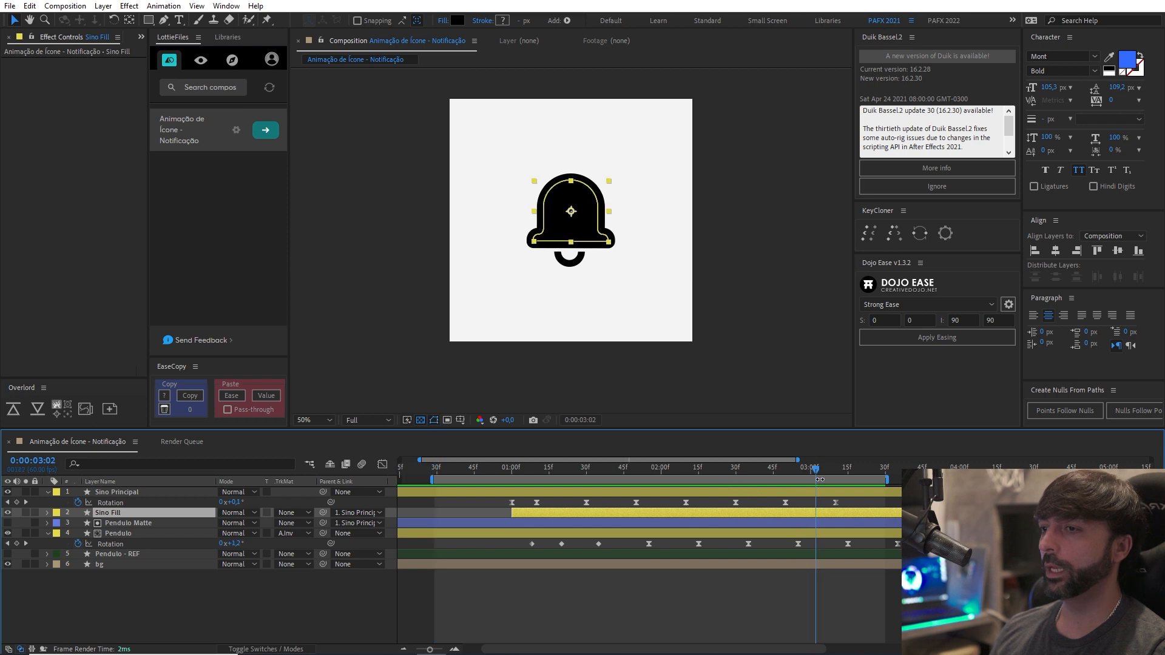
pyautogui.moveTo(825, 472); pyautogui.dragTo(899, 480)
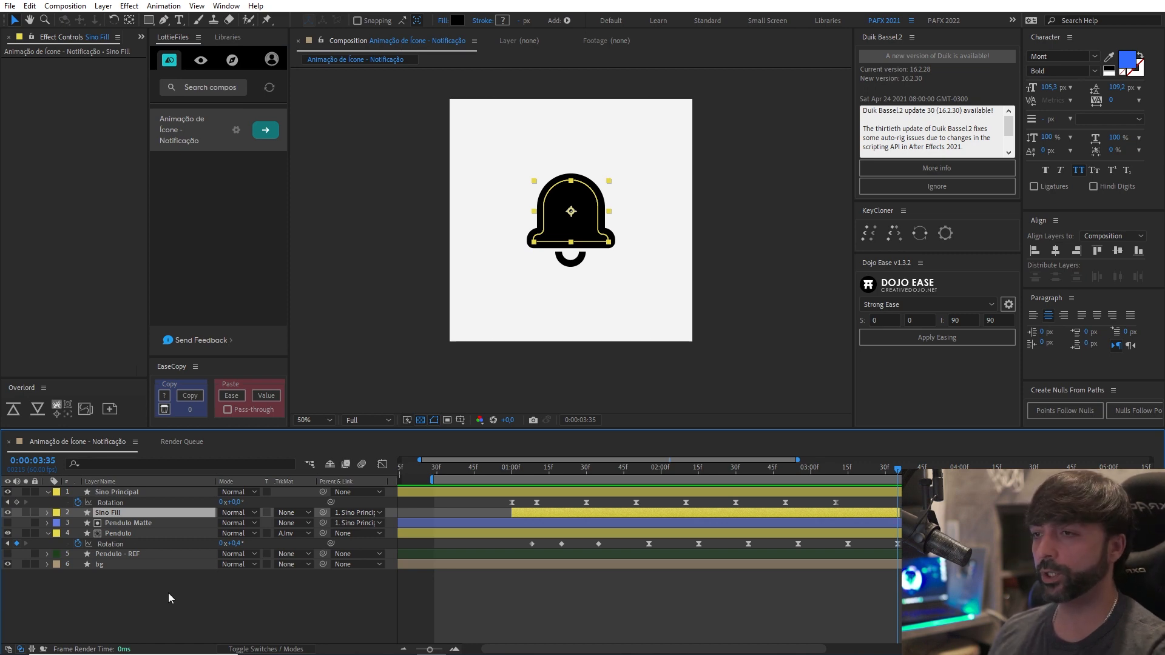
pyautogui.click(430, 471)
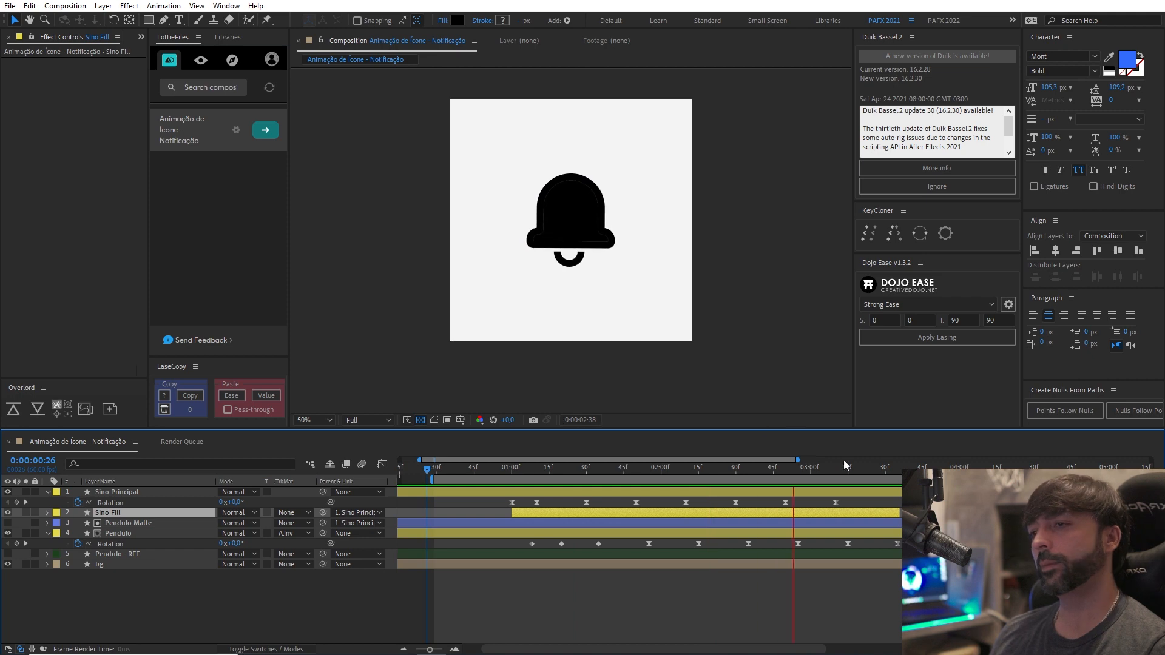
pyautogui.click(814, 478)
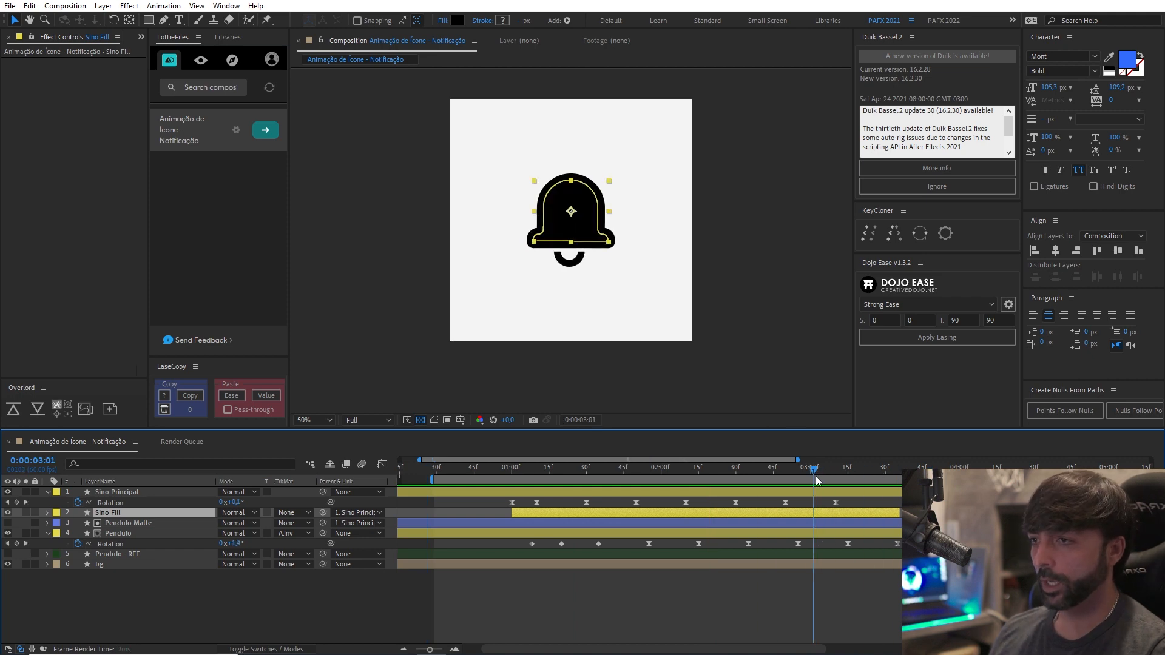
pyautogui.moveTo(816, 480); pyautogui.dragTo(943, 484)
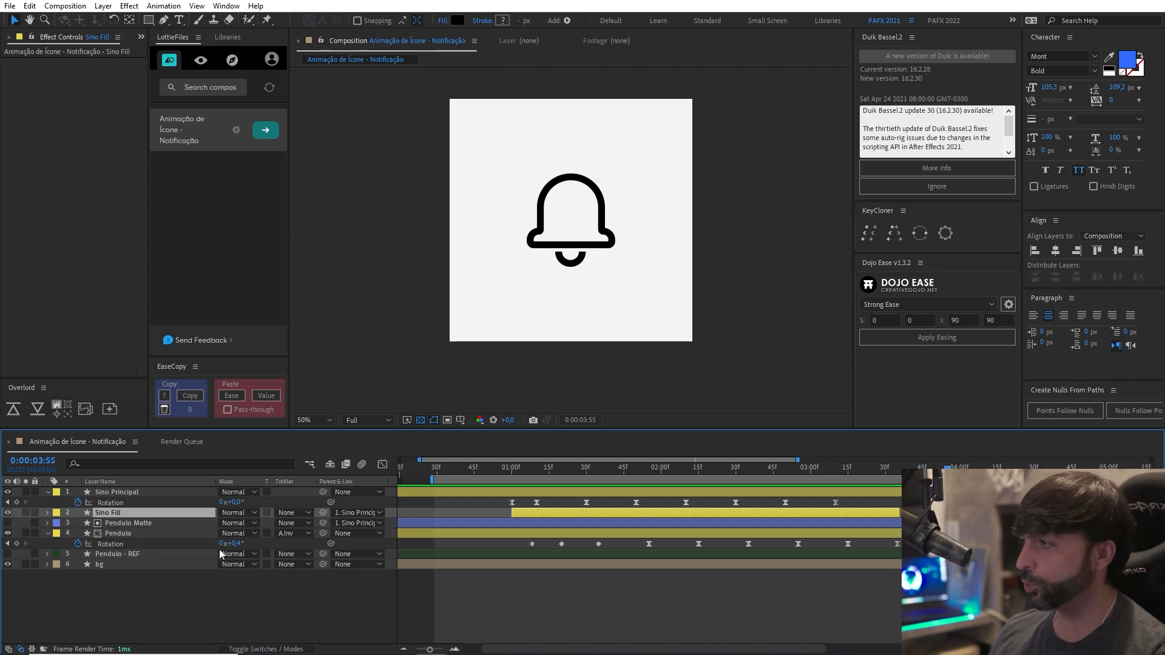
# Set the Pendulo layer's final Rotation value to 0° and preview the swing with a later work area start.
pyautogui.write('0')
pyautogui.press('Return')
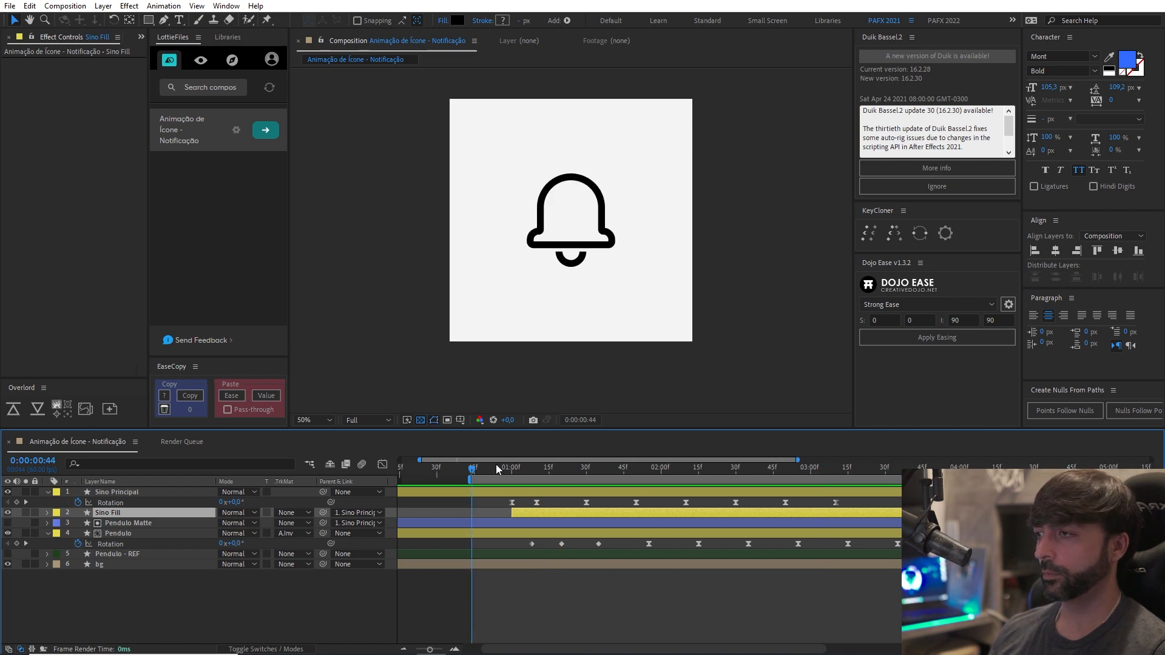
pyautogui.moveTo(472, 468); pyautogui.dragTo(656, 468)
pyautogui.moveTo(739, 472); pyautogui.dragTo(959, 470)
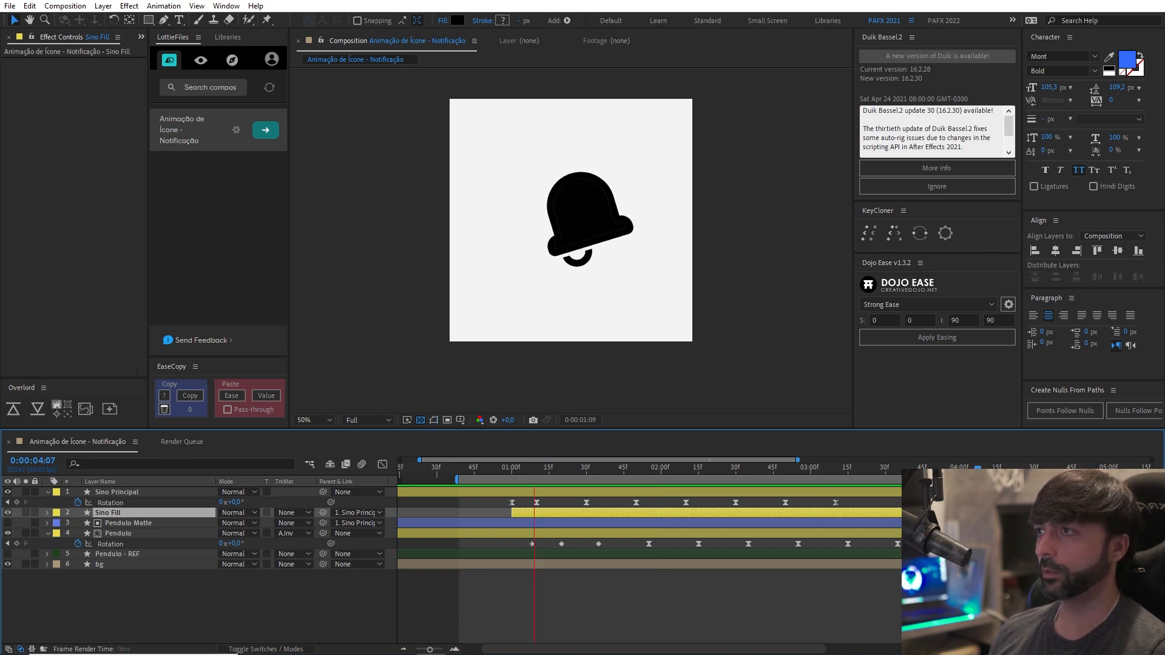
pyautogui.press(',')
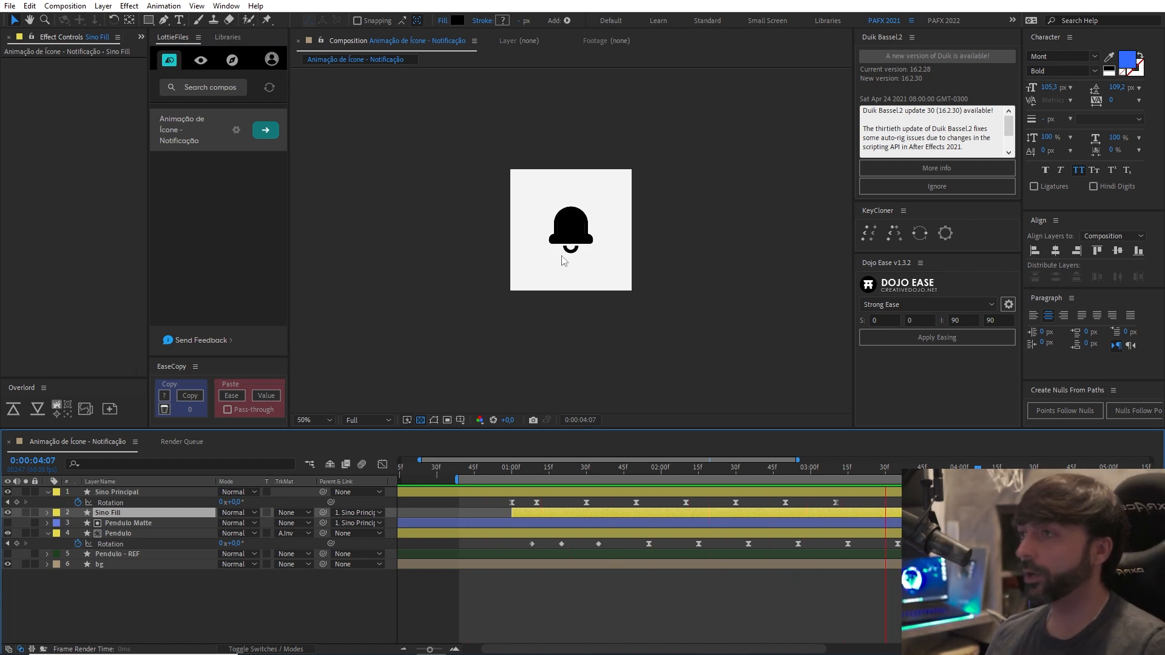
# Examine the seam between the bell's outline and its fill up close at 0:00:02:54.
pyautogui.press('/')
pyautogui.scroll(1, 557, 255)
pyautogui.press('space')
pyautogui.moveTo(582, 469); pyautogui.dragTo(795, 469)
pyautogui.moveTo(698, 319); pyautogui.dragTo(703, 367)
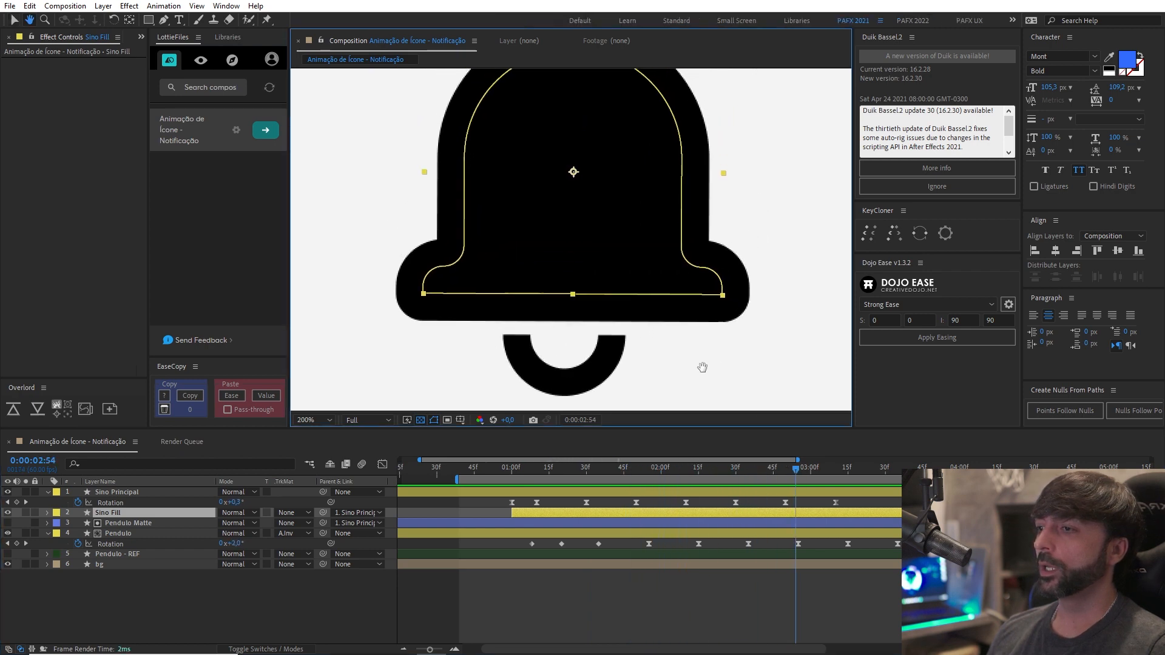
pyautogui.click(746, 577)
pyautogui.moveTo(655, 218); pyautogui.dragTo(631, 273)
pyautogui.click(860, 603)
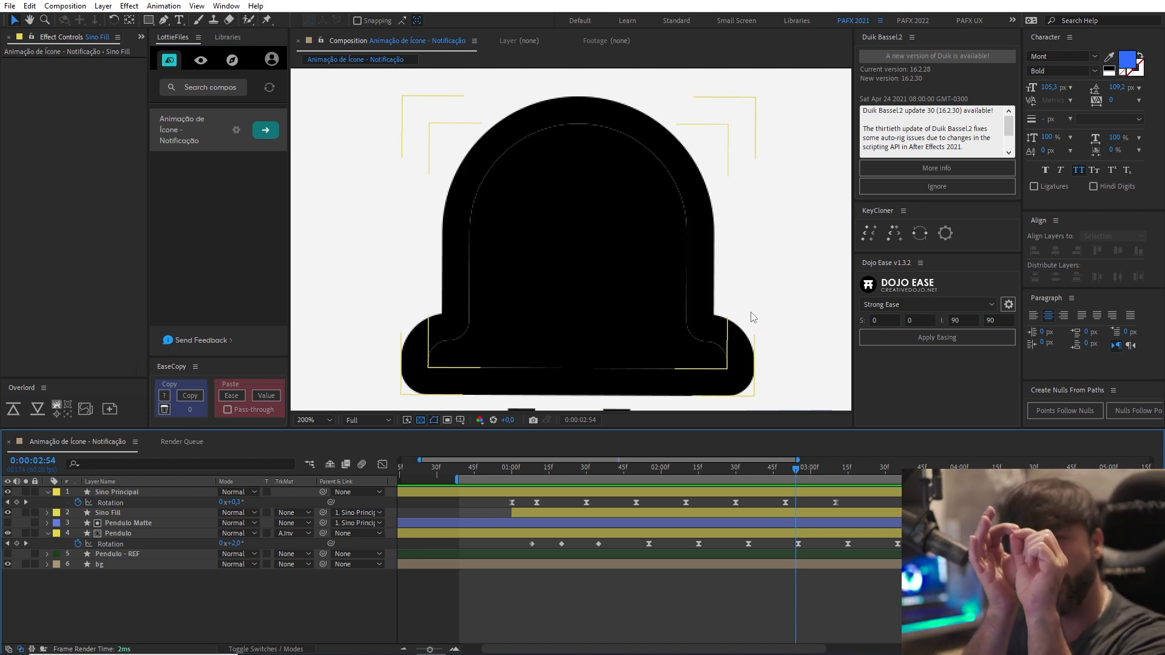
pyautogui.scroll(3, 693, 290)
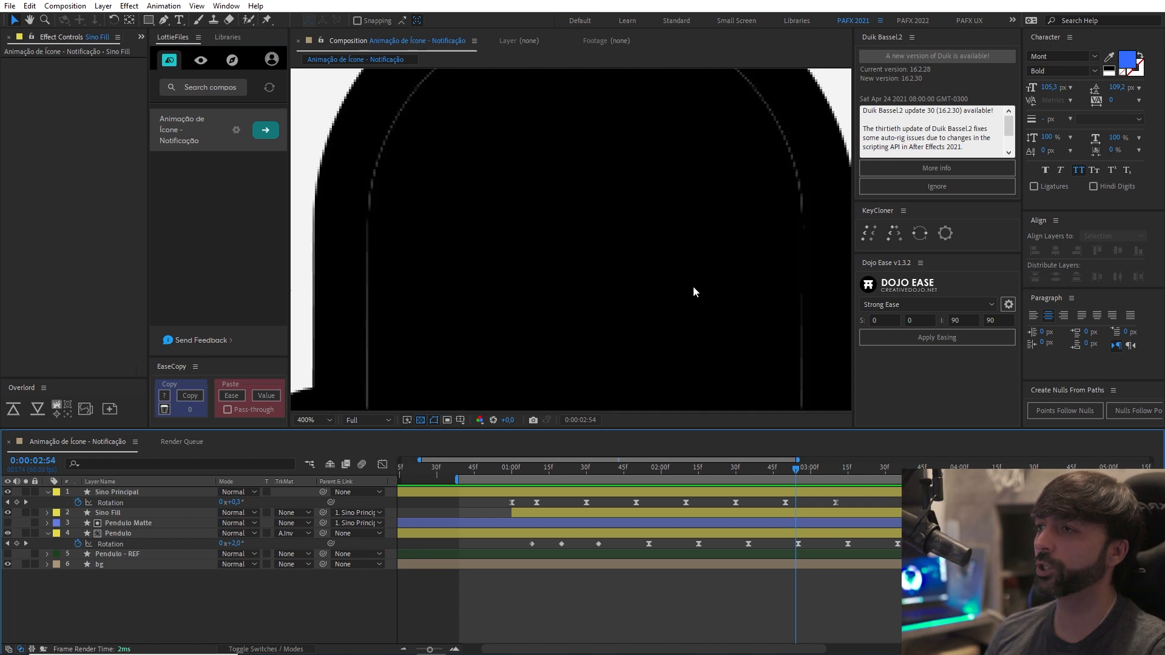
pyautogui.scroll(-8, 583, 272)
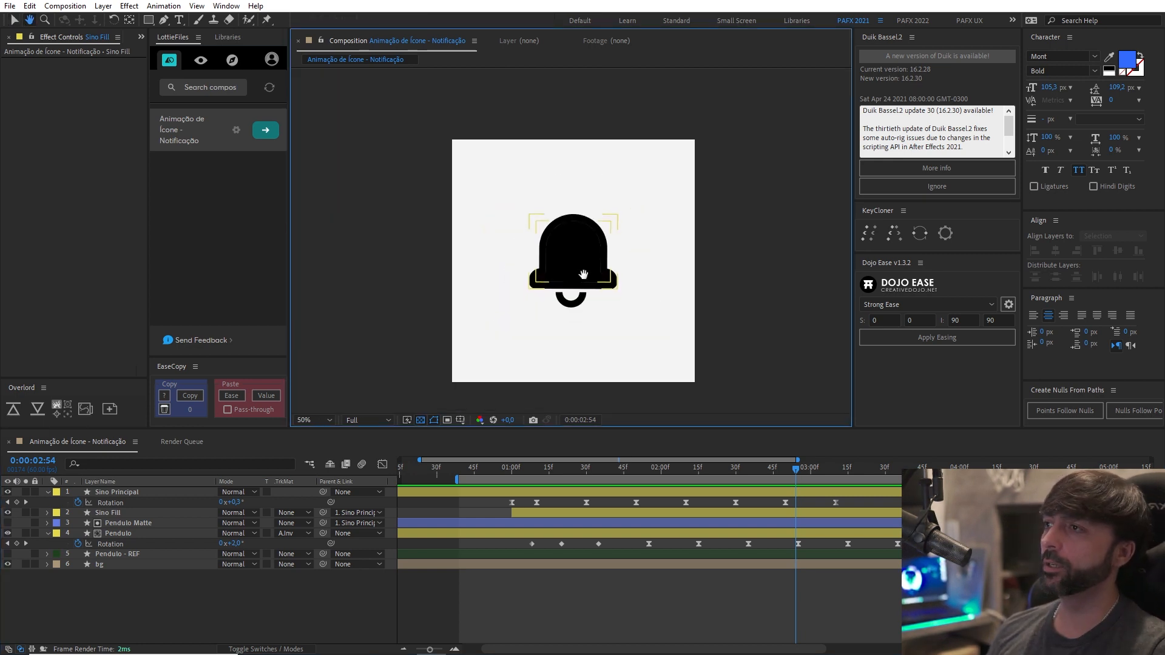
pyautogui.scroll(2, 584, 272)
# Expand the Sino Fill layer and add a stroke to its contents.
pyautogui.click(124, 513)
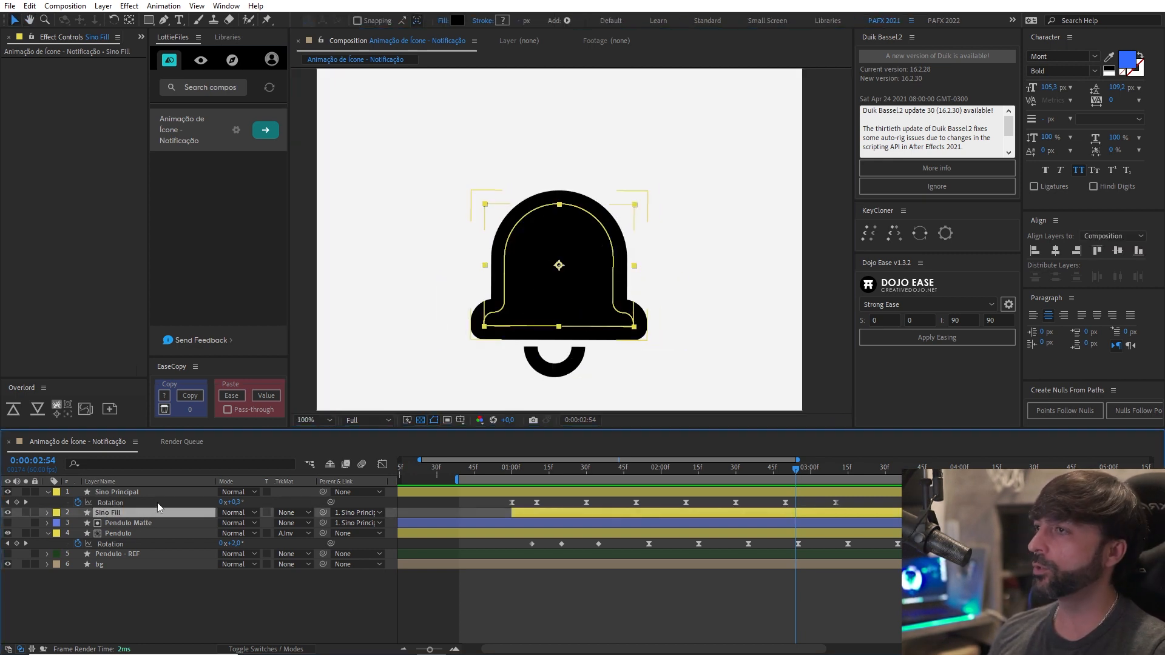
pyautogui.click(48, 512)
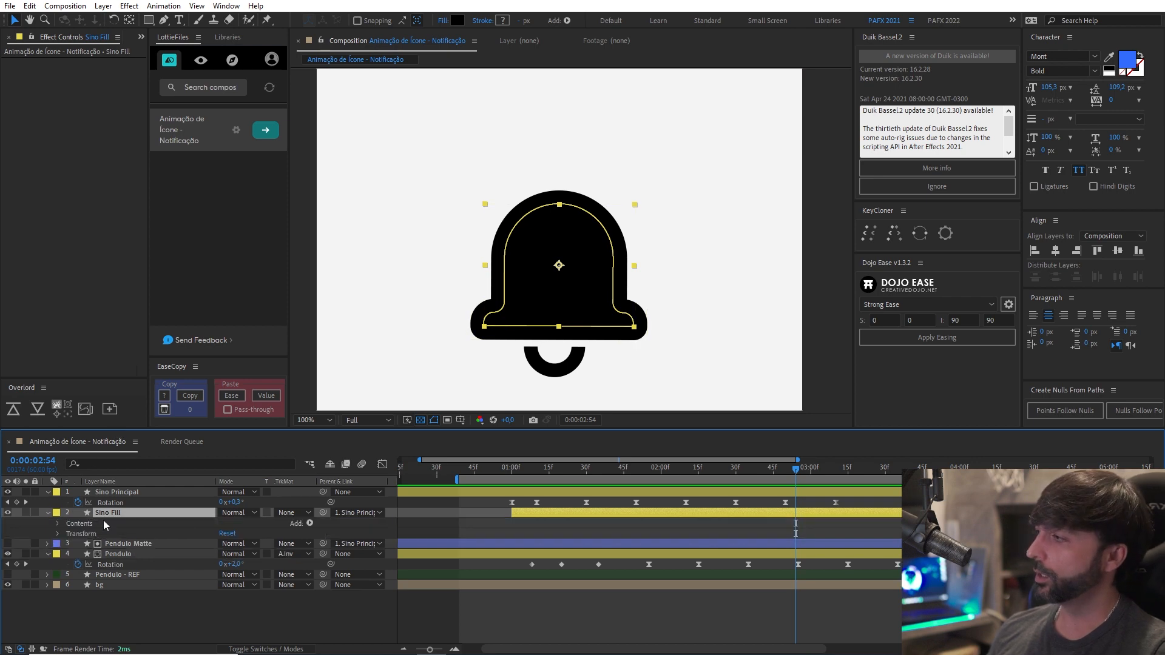
pyautogui.click(310, 523)
pyautogui.click(340, 342)
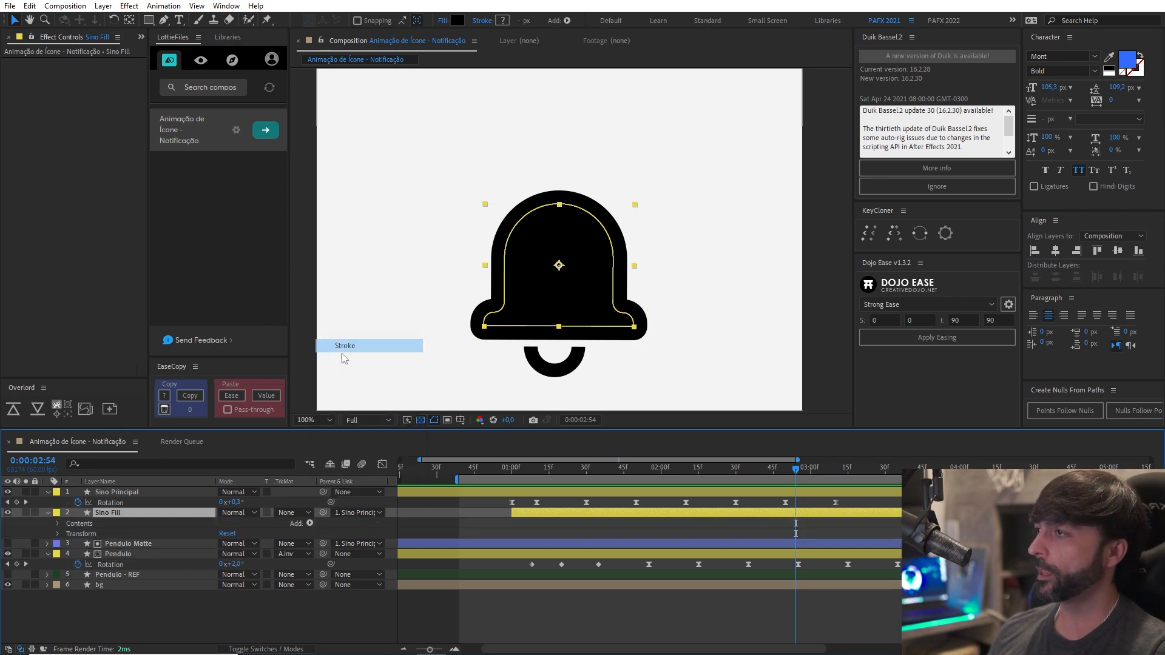
# Give the Sino Fill stroke the bell's black colour and a width of 5 px.
pyautogui.click(502, 20)
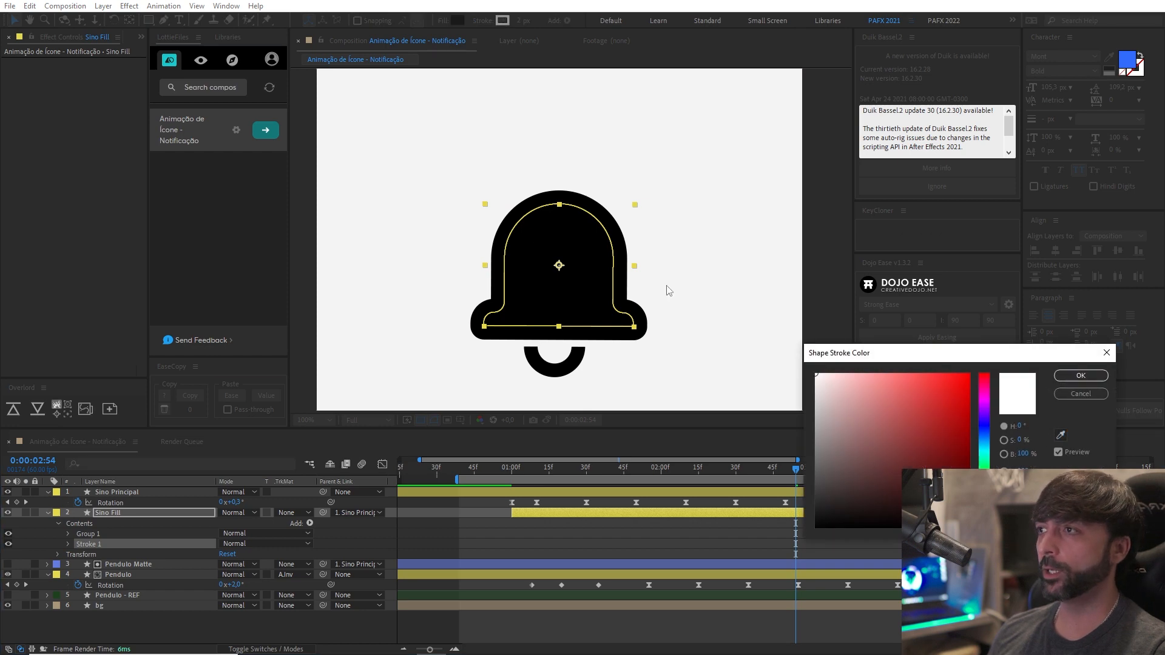
pyautogui.click(1060, 434)
pyautogui.click(593, 261)
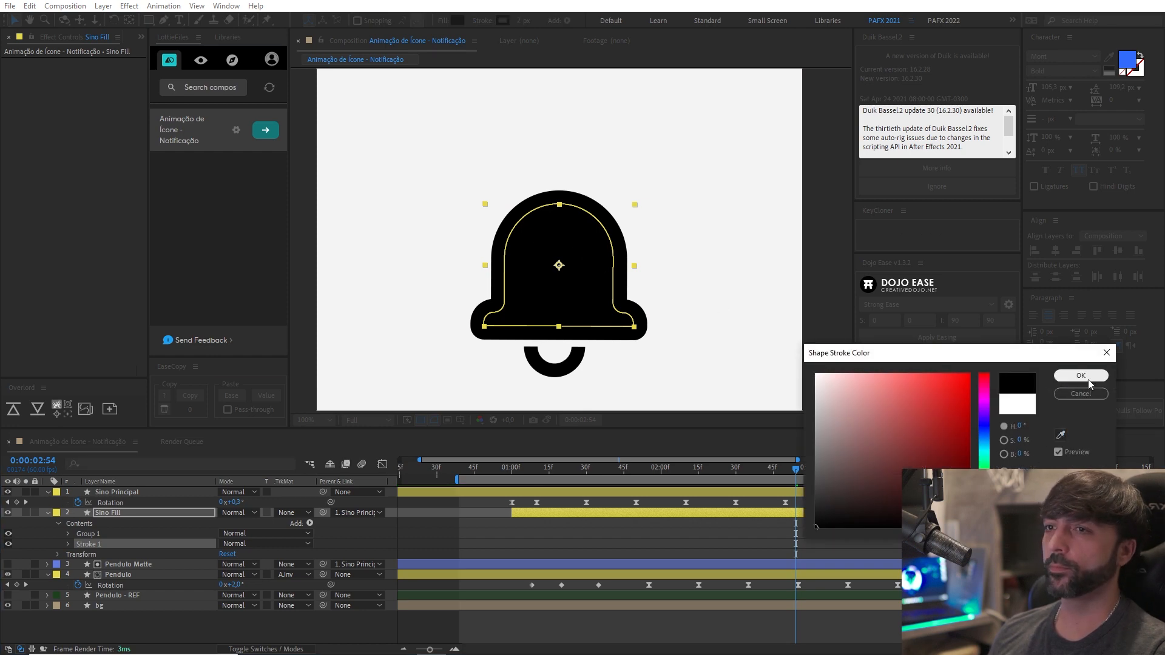
pyautogui.click(1080, 375)
pyautogui.click(518, 22)
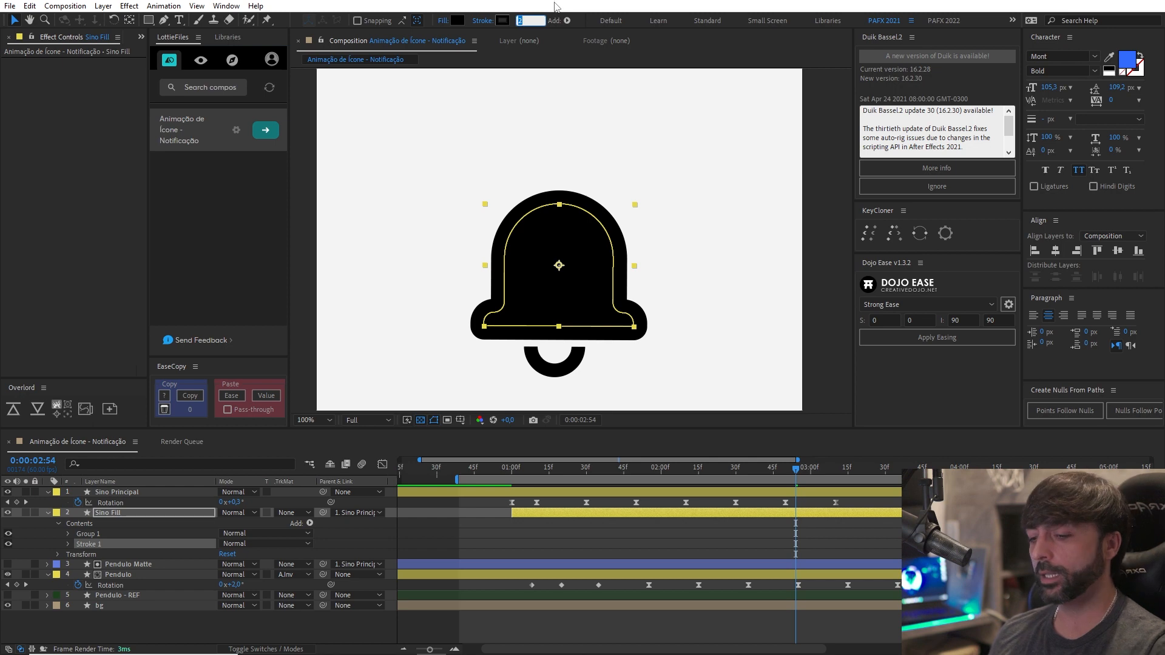
pyautogui.write('5')
pyautogui.press('Return')
pyautogui.click(599, 620)
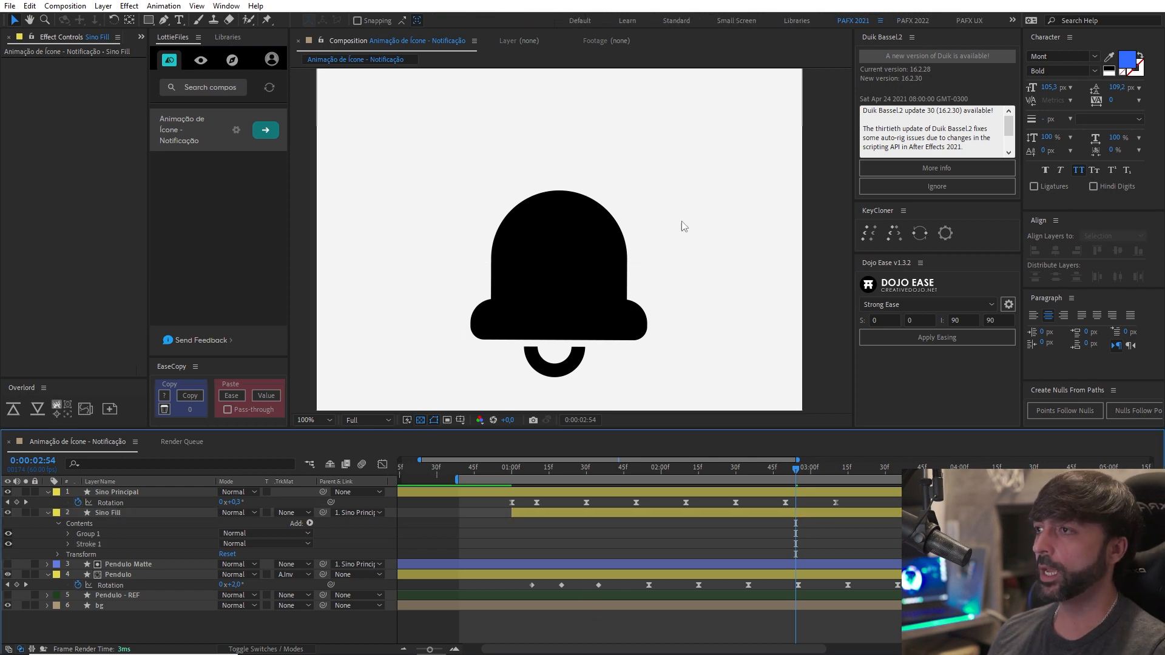
# Preview the filled bell animation from 0:00:00:50.
pyautogui.click(593, 361)
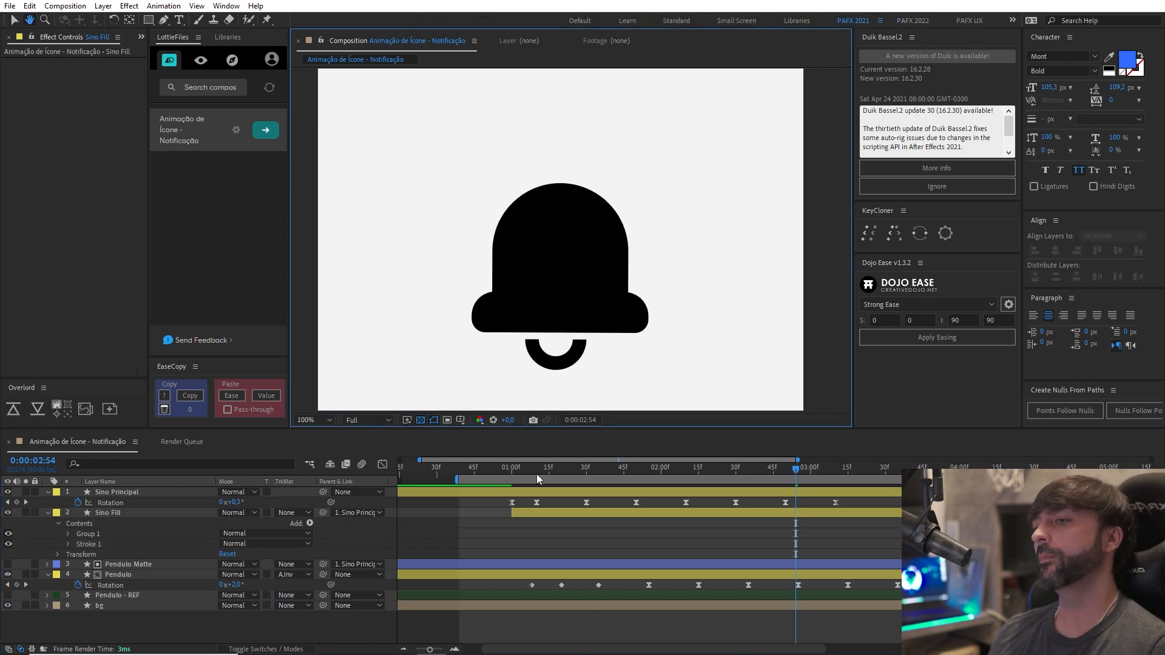
pyautogui.click(486, 468)
pyautogui.press('space')
pyautogui.scroll(-2, 546, 325)
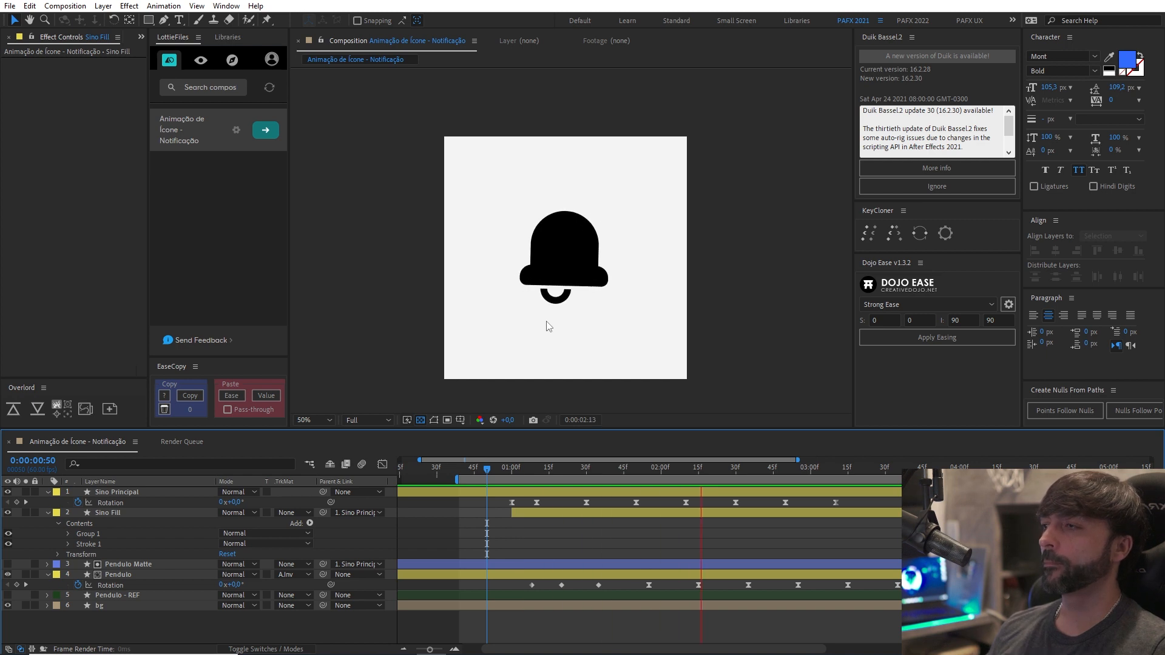
pyautogui.press('space')
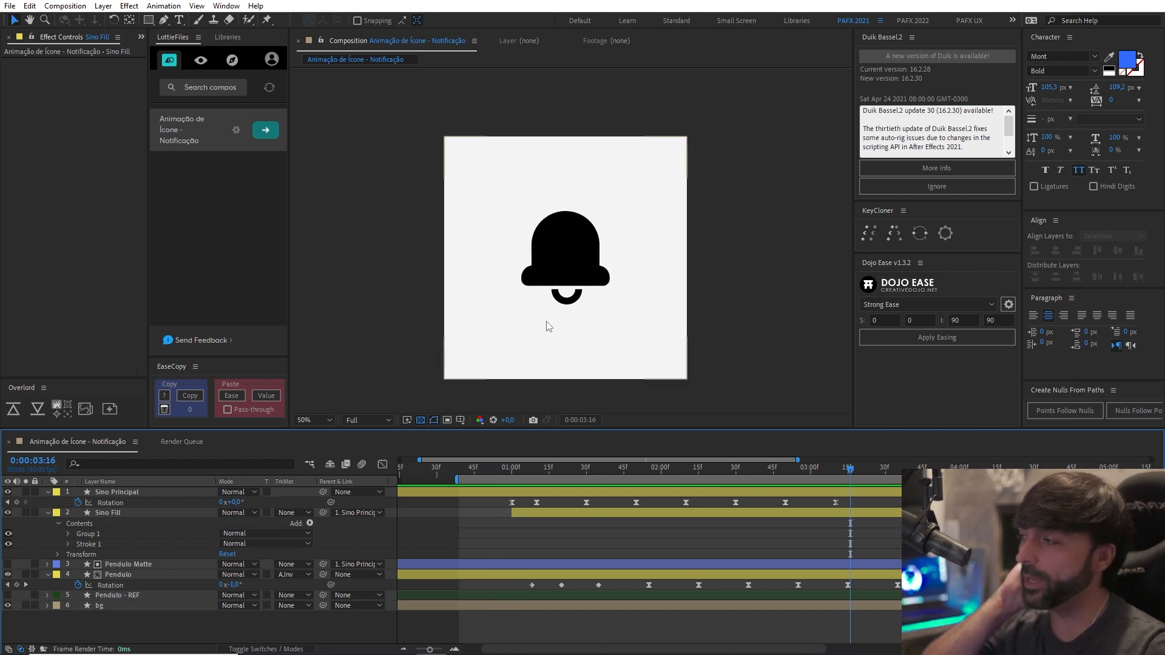
# Collapse the properties of all layers, clear the selection and recentre the artwork.
pyautogui.hotkey('ctrl', 'a')
pyautogui.click(47, 513)
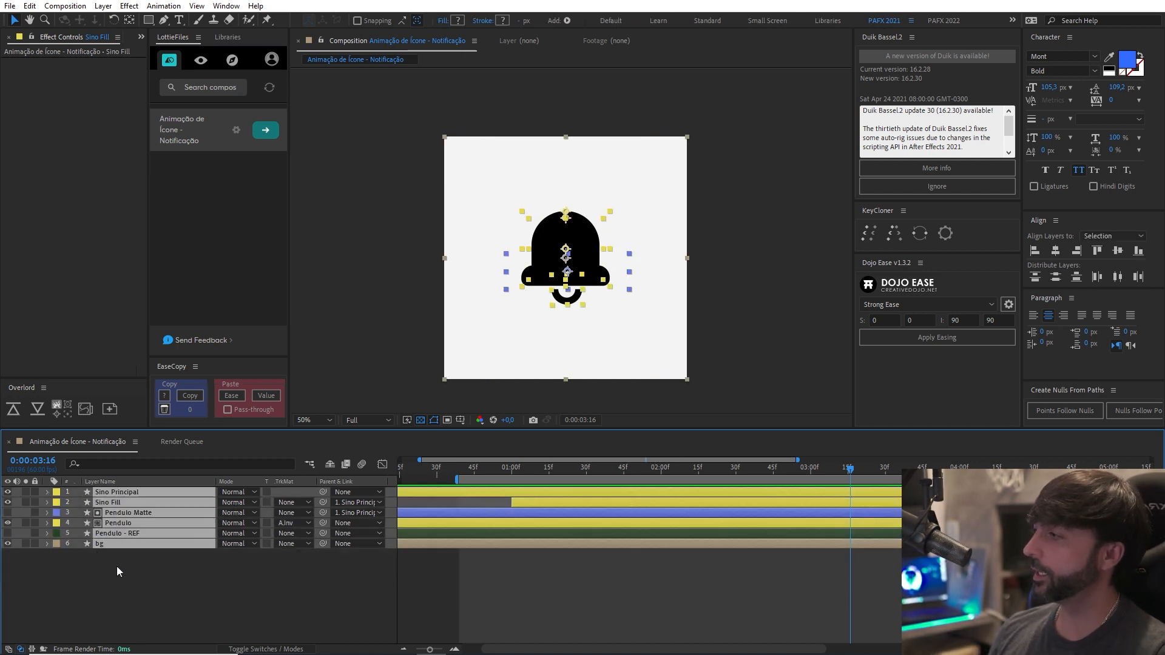
pyautogui.click(337, 557)
pyautogui.press('space')
pyautogui.moveTo(515, 328); pyautogui.dragTo(522, 329)
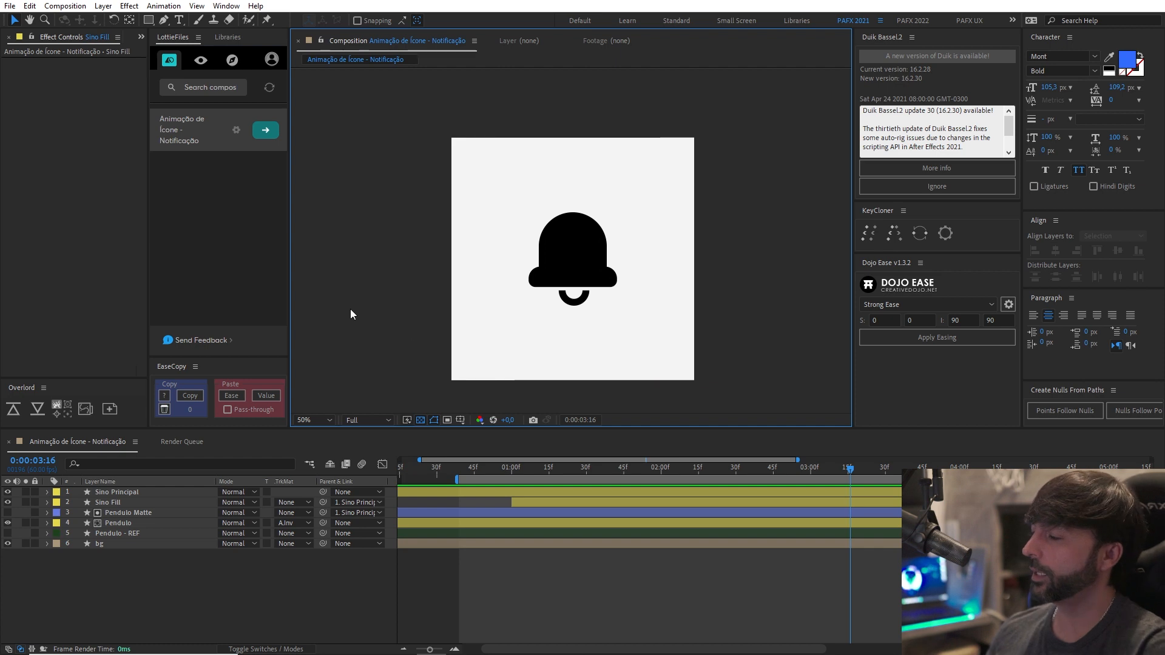
# Add a null object and parent the Sino Principal and Pendulo layers to it.
pyautogui.click(130, 493)
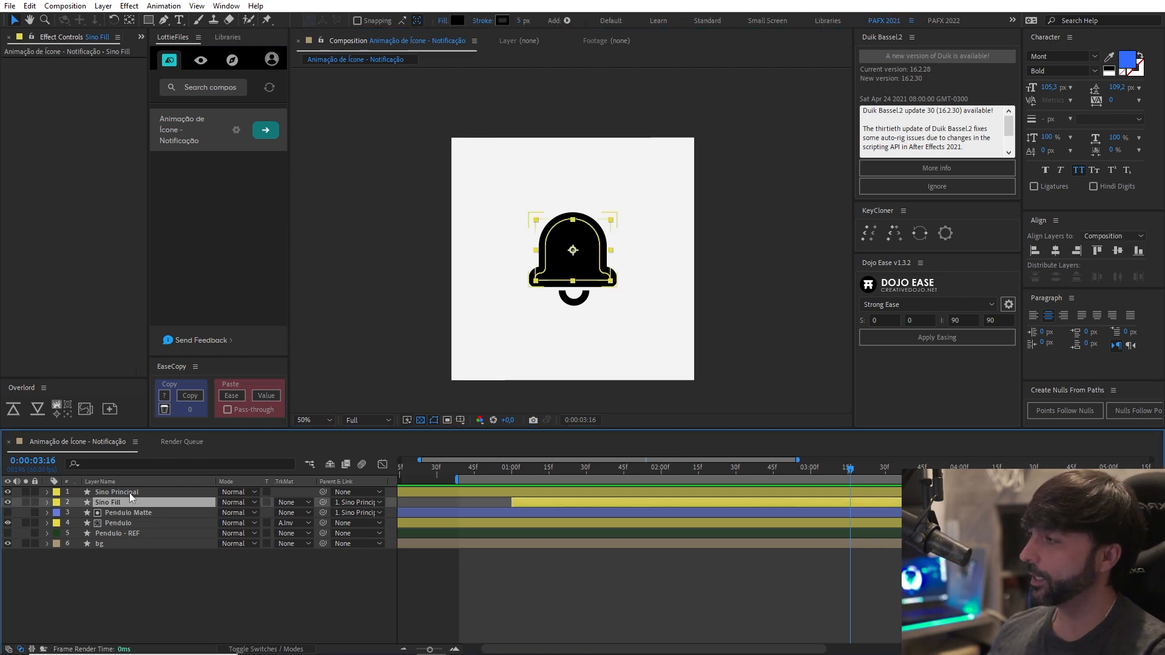
pyautogui.click(251, 605)
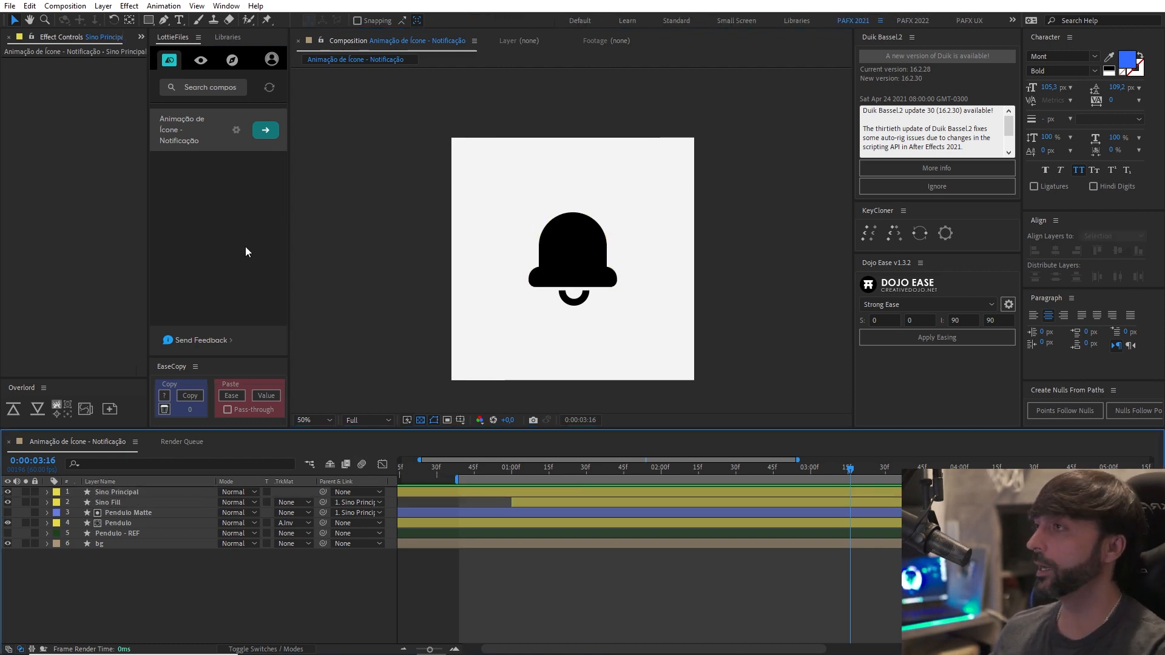
pyautogui.hotkey('ctrl', 'alt', 'shift', 'y')
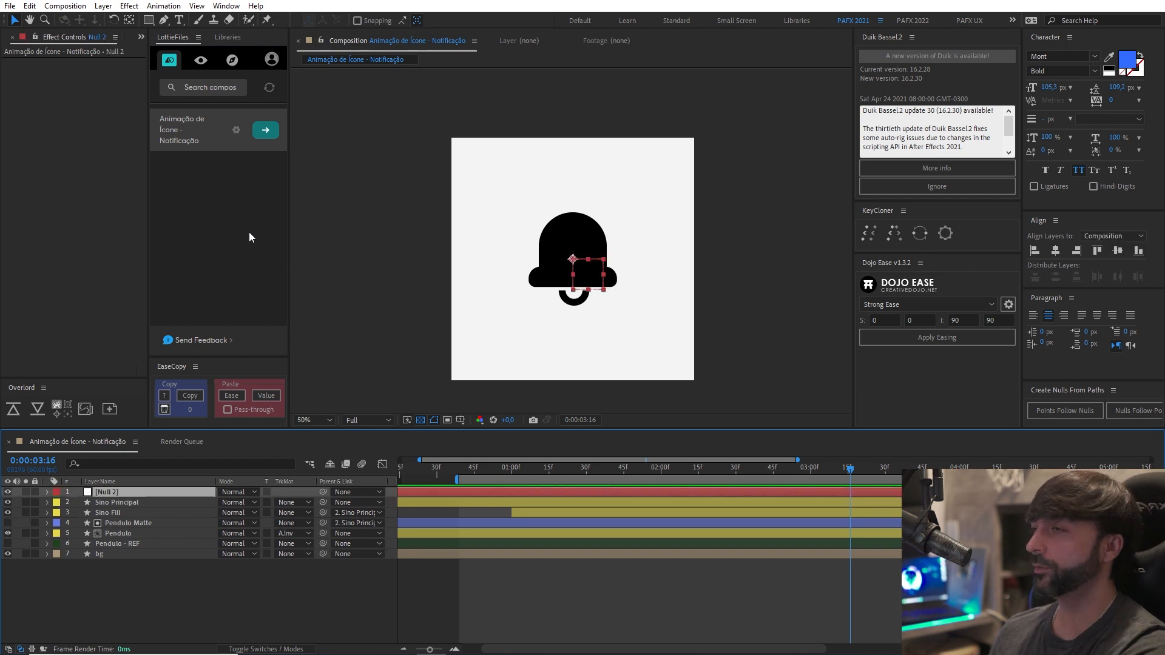
pyautogui.click(124, 504)
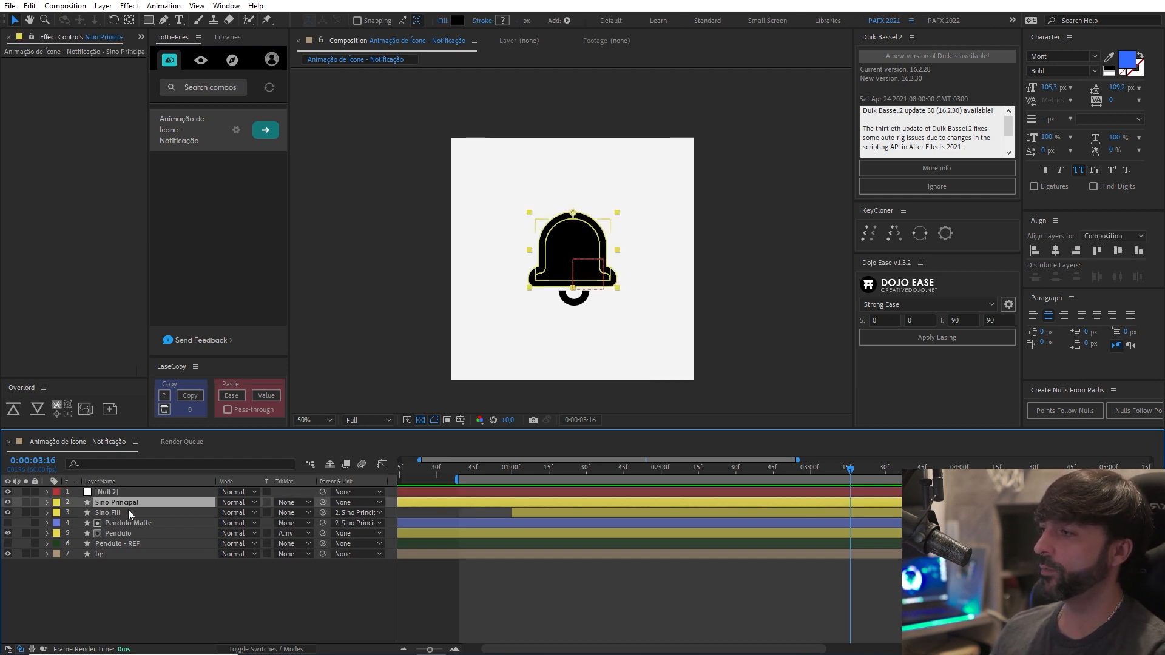
pyautogui.keyDown('ctrl'); pyautogui.click(118, 535); pyautogui.keyUp('ctrl')
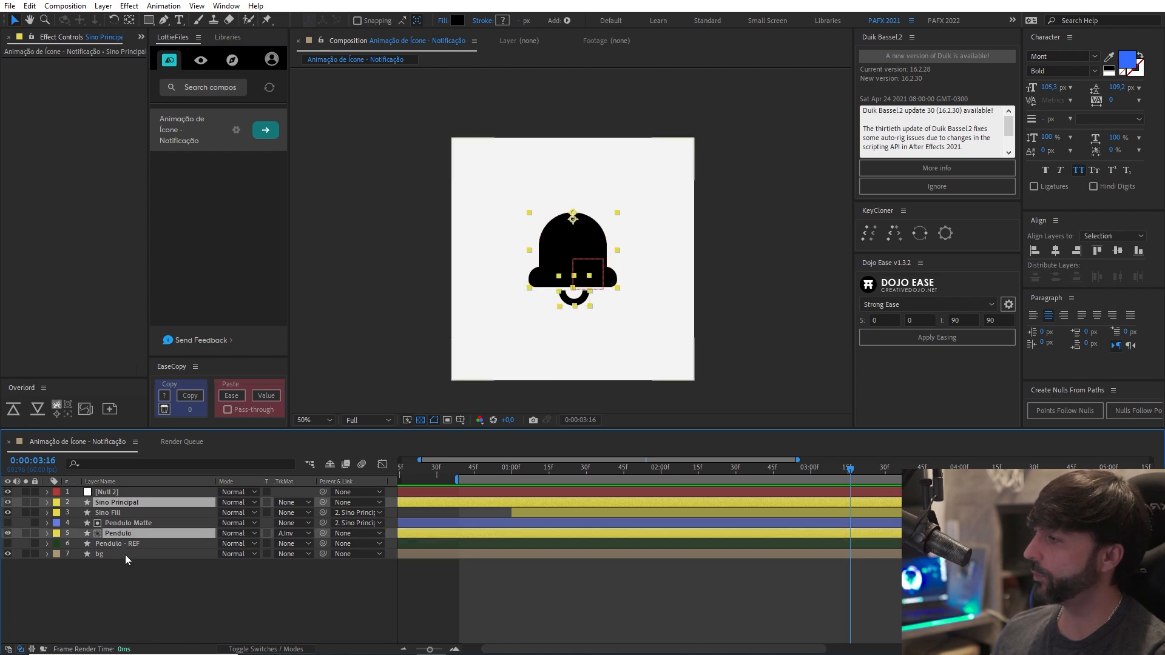
pyautogui.moveTo(322, 502); pyautogui.dragTo(180, 492)
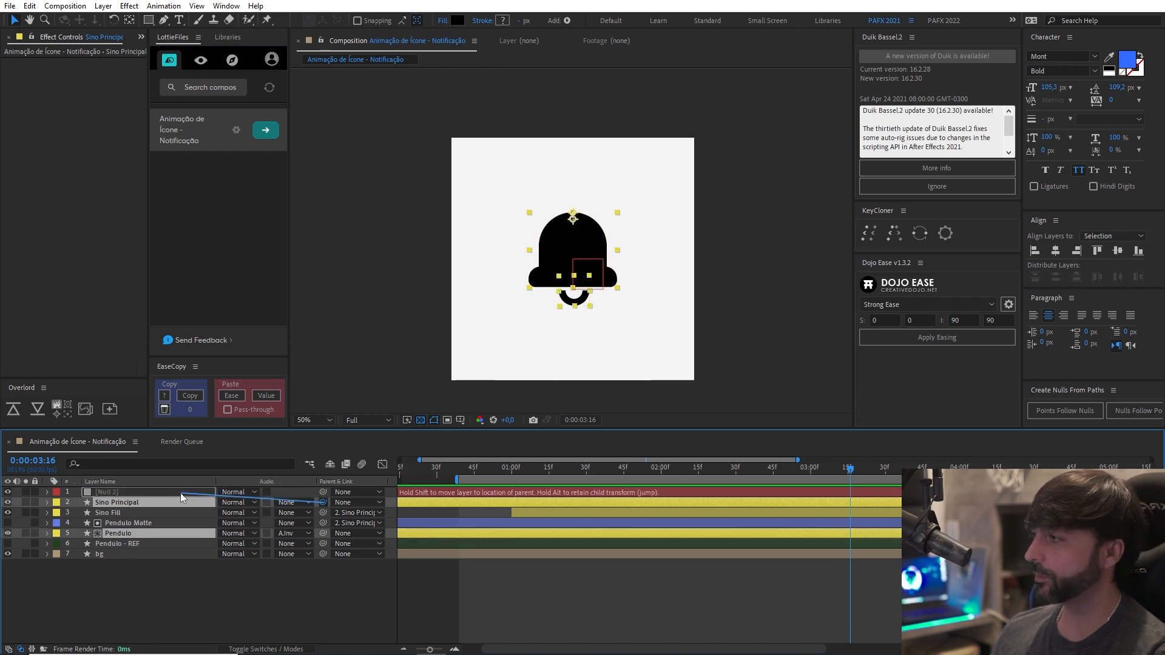
pyautogui.click(180, 493)
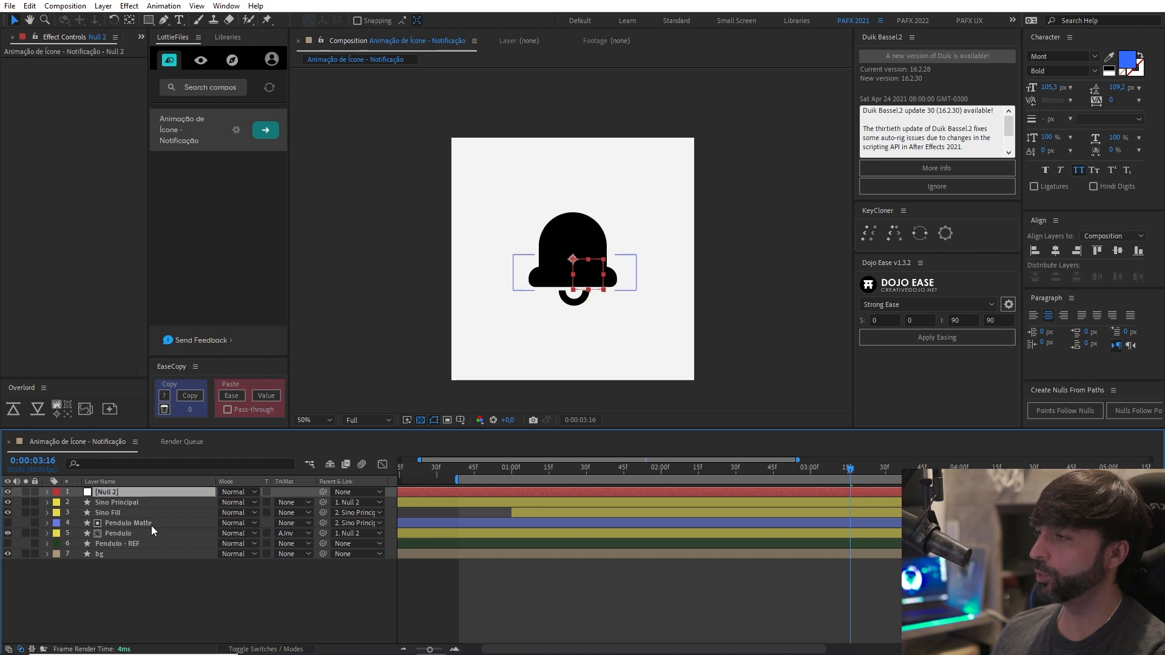
pyautogui.click(147, 515)
pyautogui.click(149, 521)
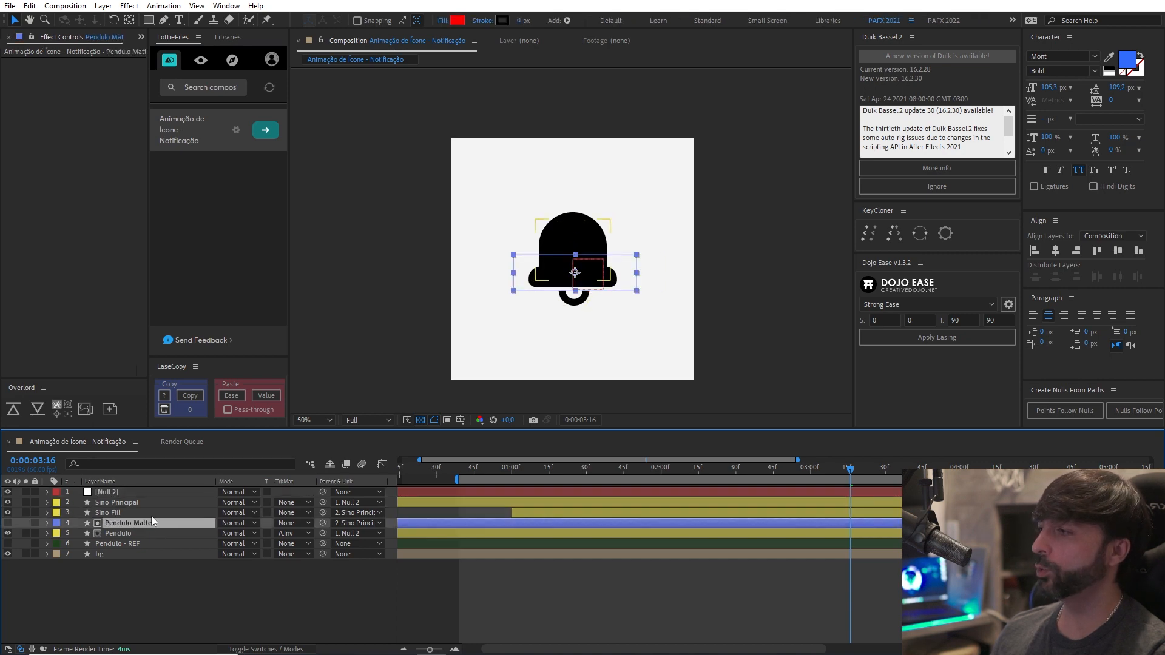
pyautogui.click(150, 514)
pyautogui.click(148, 524)
pyautogui.click(149, 514)
pyautogui.click(149, 504)
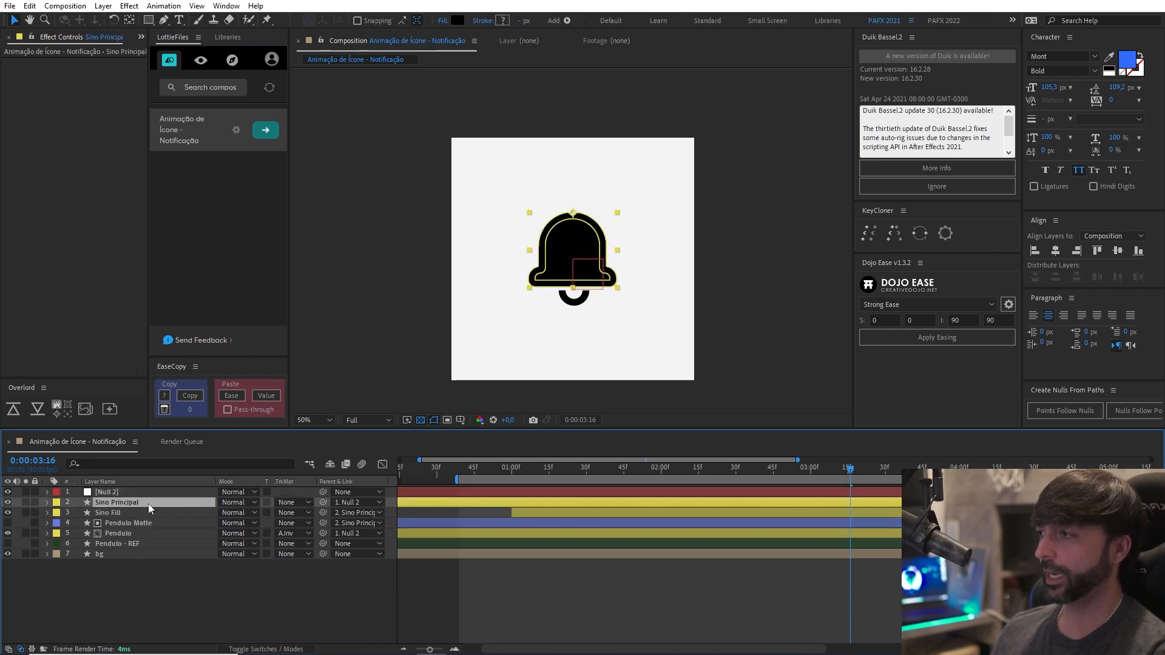
# Rename the new null layer as Null Sino.
pyautogui.click(119, 491)
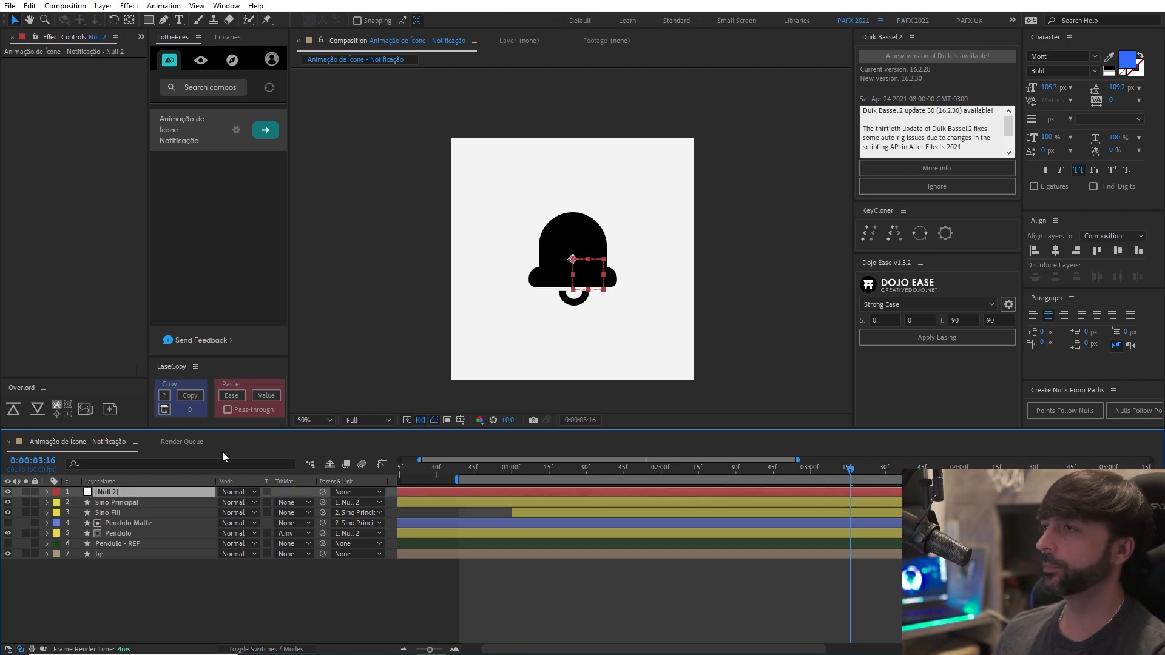
pyautogui.press('.')
pyautogui.press(',')
pyautogui.press('.')
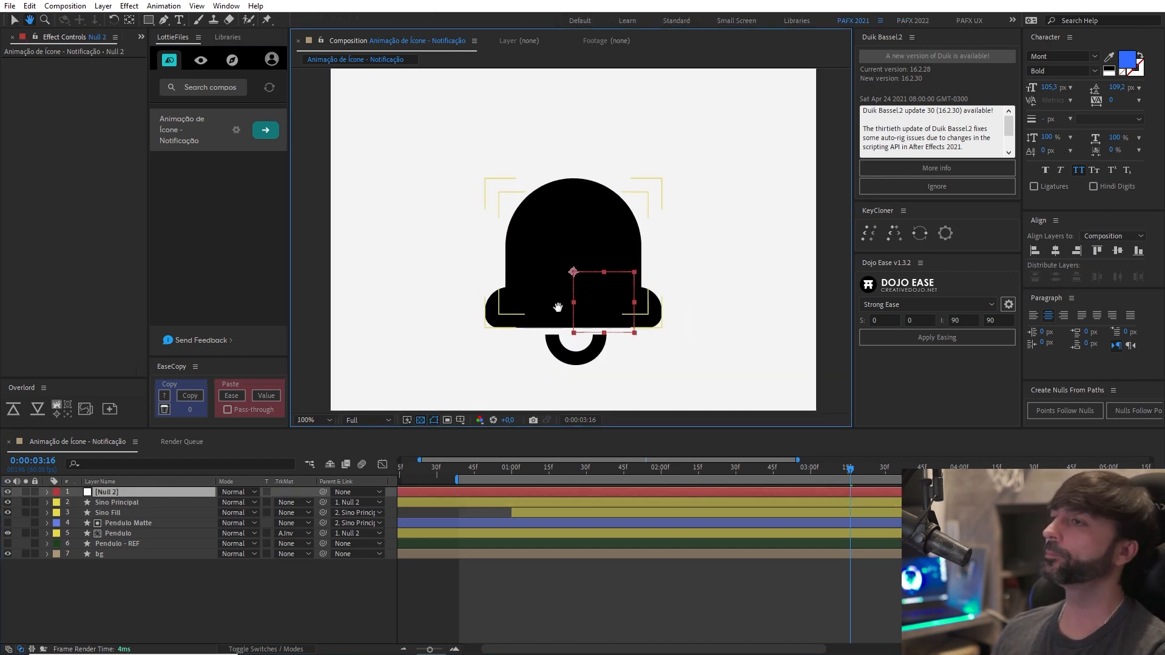
pyautogui.press(',')
pyautogui.click(107, 491)
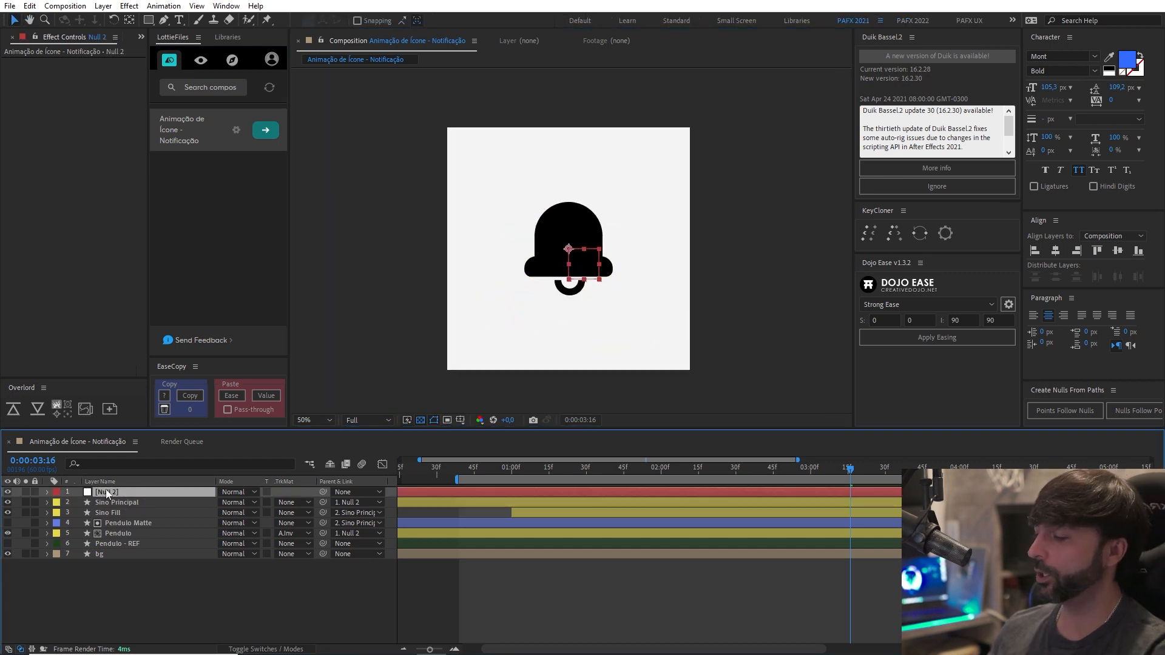
pyautogui.press('Return')
pyautogui.write('Null Sino')
pyautogui.press('Return')
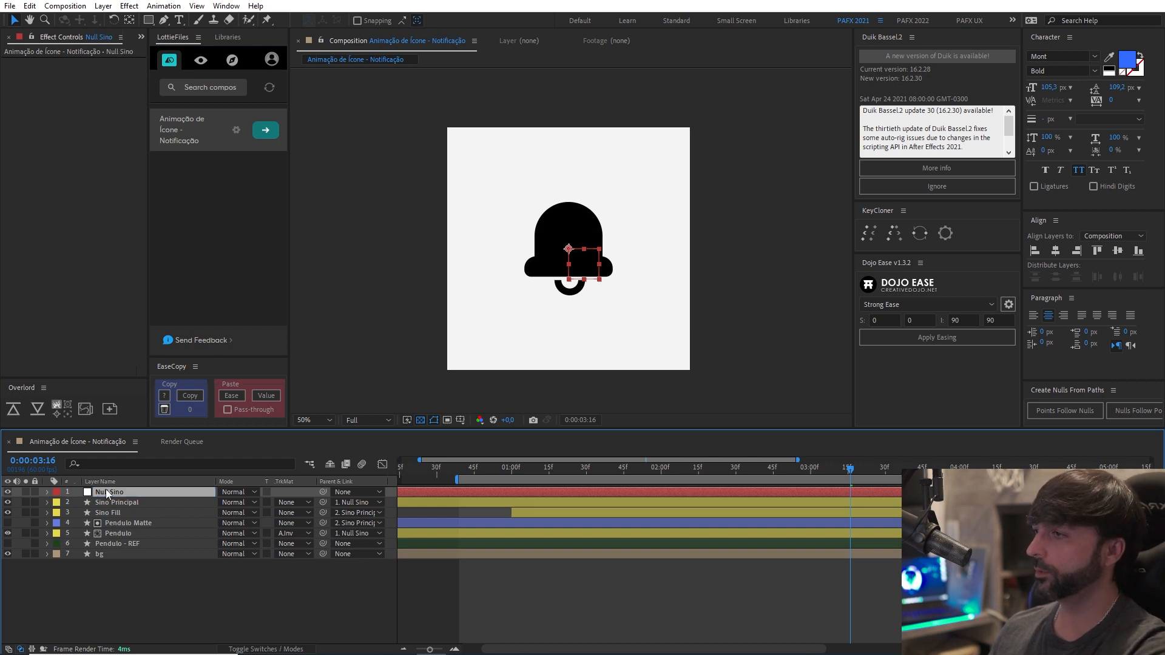
# Reveal the Sino Principal rotation keyframes and start a 100% Scale keyframe on Null Sino at 0:00:01:00.
pyautogui.click(122, 502)
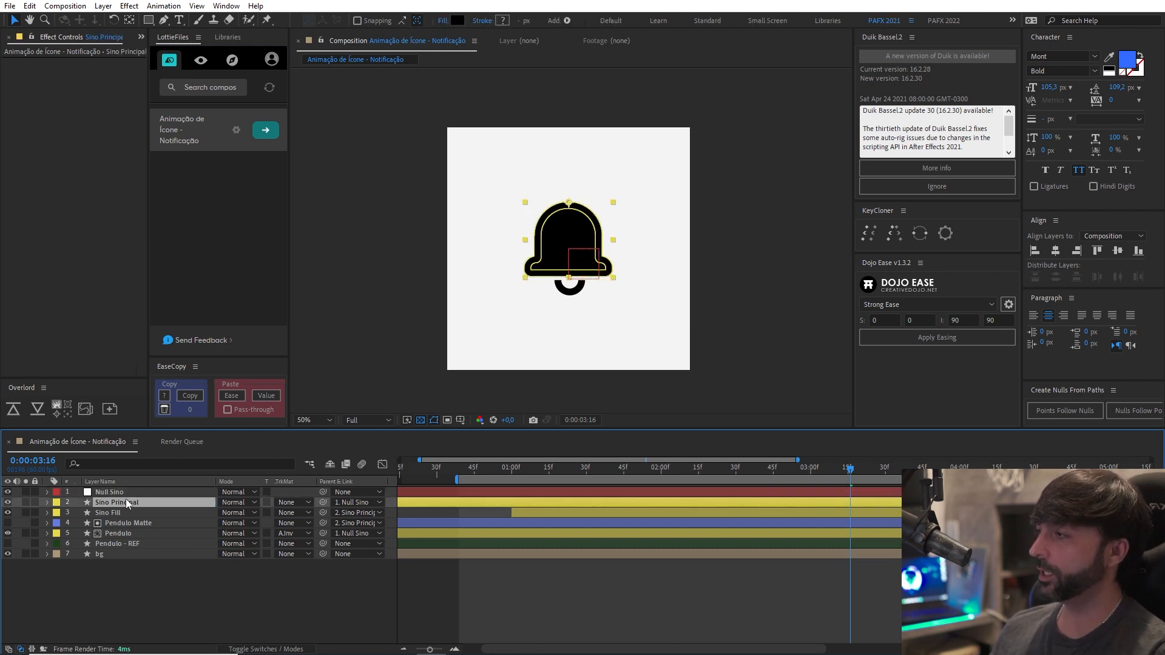
pyautogui.press('r')
pyautogui.click(515, 475)
pyautogui.press('pageup')
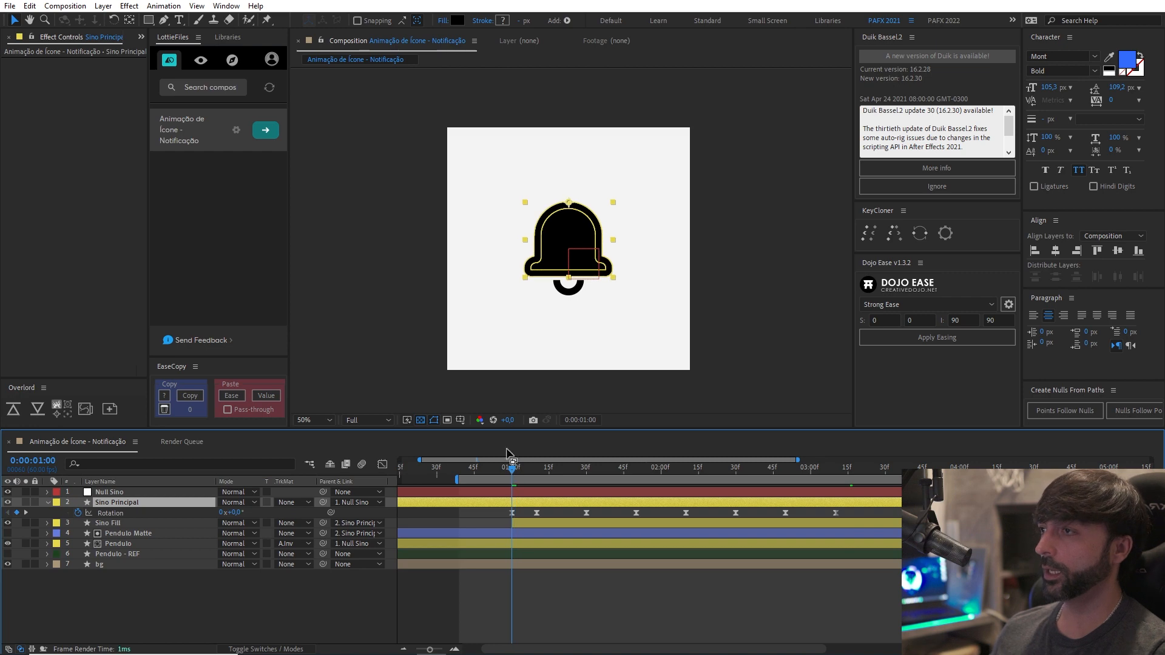
pyautogui.scroll(1, 523, 333)
pyautogui.moveTo(523, 333); pyautogui.dragTo(540, 323)
pyautogui.click(177, 493)
pyautogui.press('s')
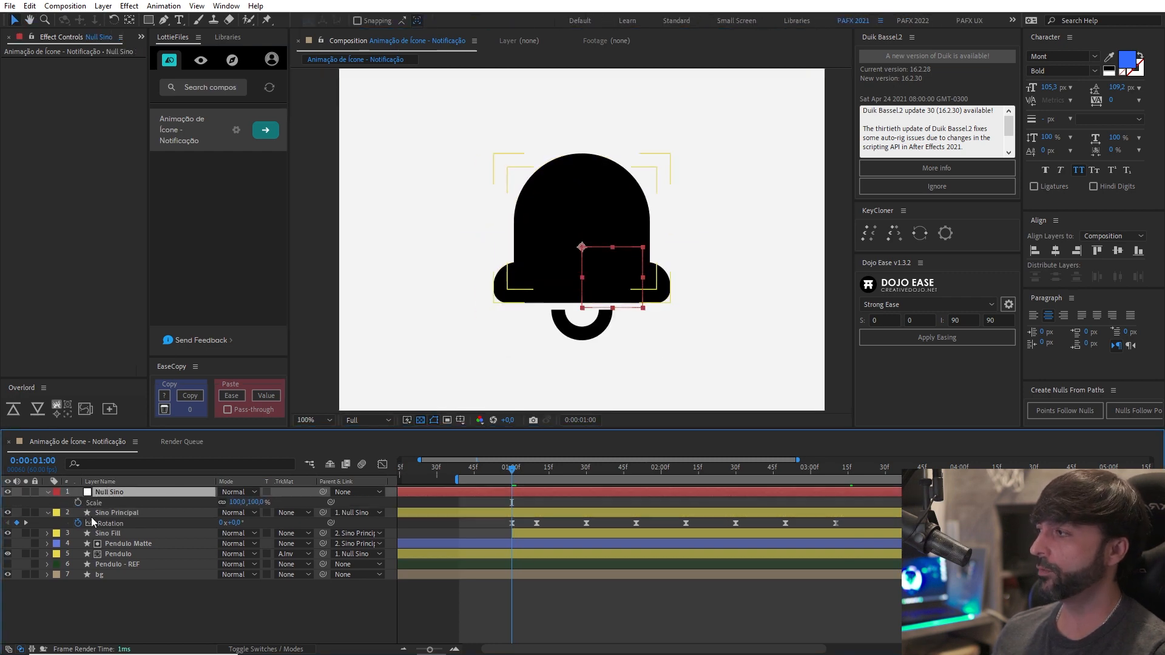
pyautogui.click(78, 503)
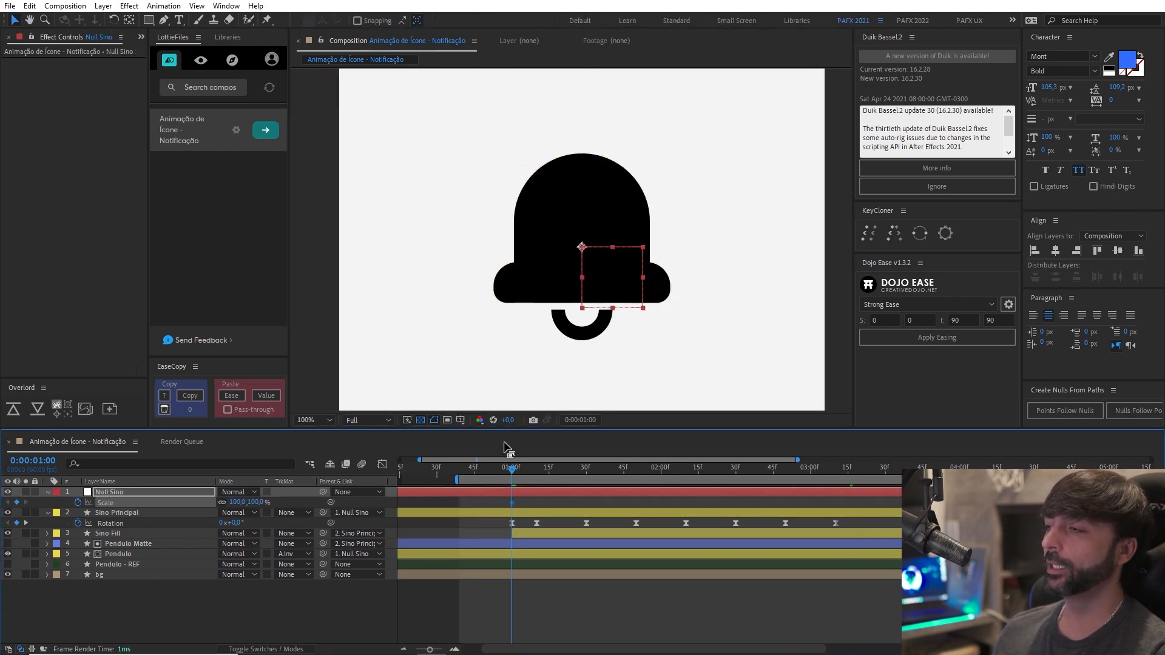
# Set the Null Sino scale to 90% at 0:00:01:05.
pyautogui.press('pagedown')
pyautogui.press('pagedown')
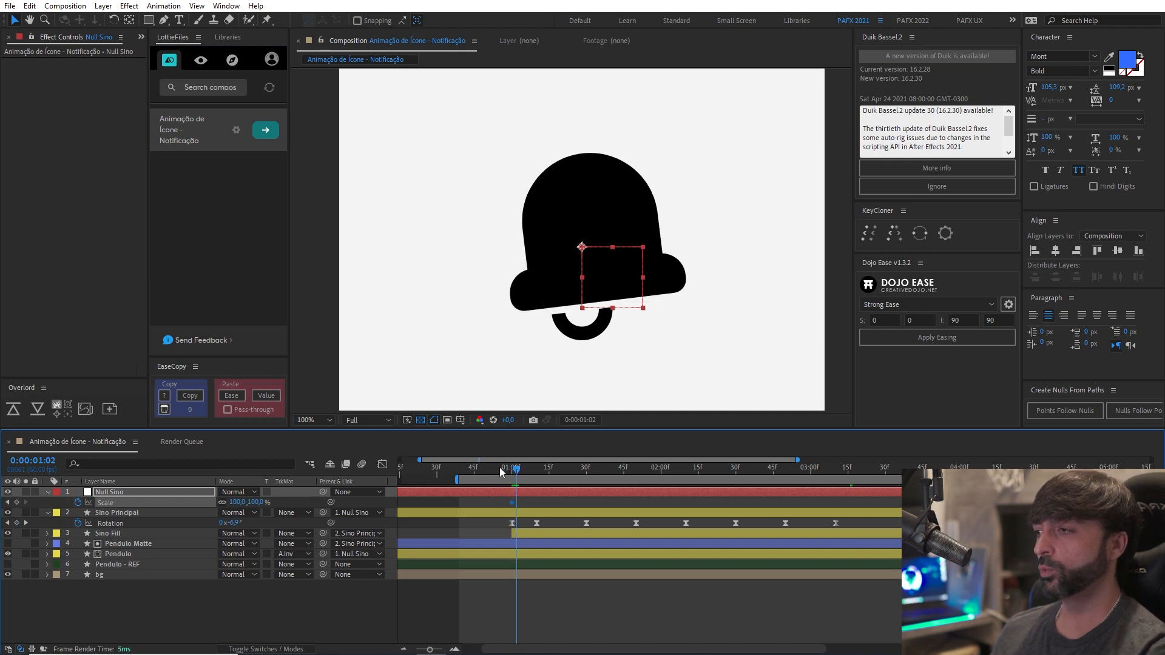
pyautogui.press('pagedown')
pyautogui.press('pagedown')
pyautogui.press('pagedown')
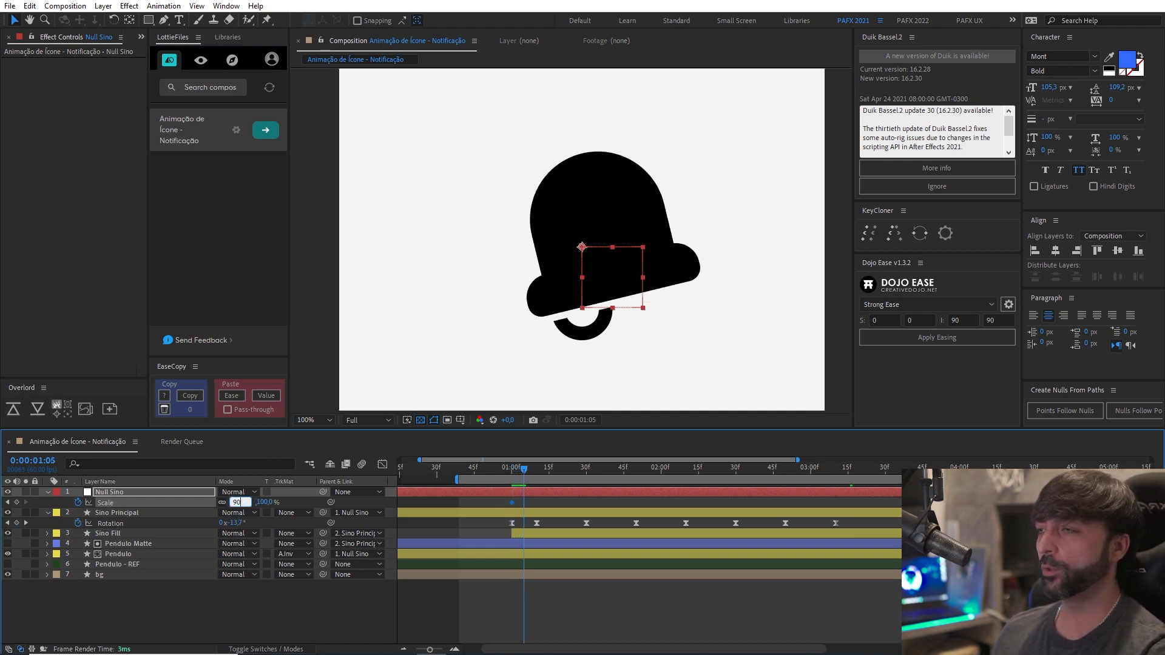
pyautogui.press('Return')
# Copy the first Null Sino scale keyframe to 0:00:01:15 and apply Easy Ease to all three scale keyframes.
pyautogui.hotkey('shift', 'pagedown')
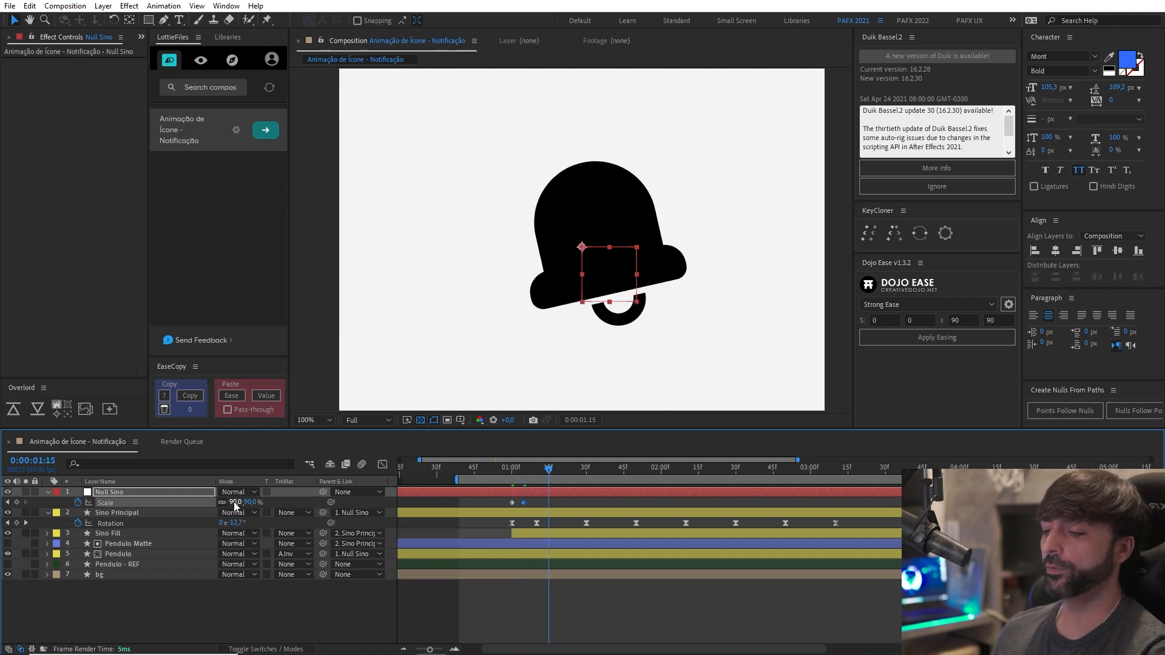
pyautogui.click(512, 503)
pyautogui.hotkey('ctrl', 'c')
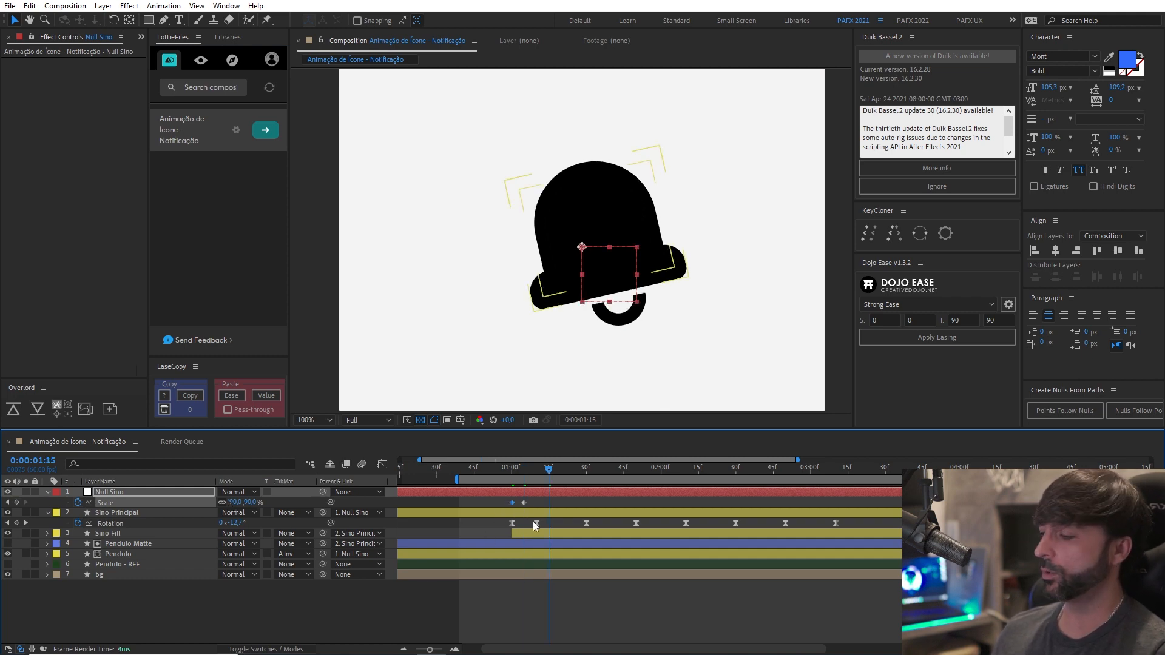
pyautogui.hotkey('ctrl', 'v')
pyautogui.moveTo(497, 502); pyautogui.dragTo(563, 513)
pyautogui.press('F9')
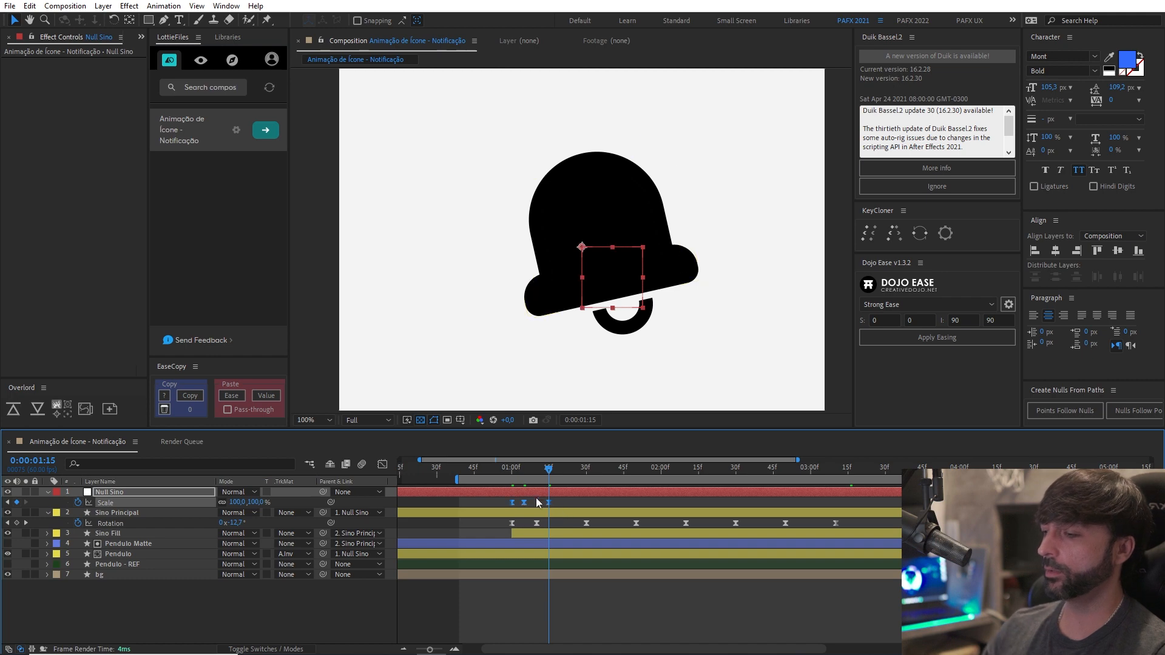
# Preview the bell's scale animation several times from around 0:00:00:50, including at a smaller view size.
pyautogui.click(481, 470)
pyautogui.press('space')
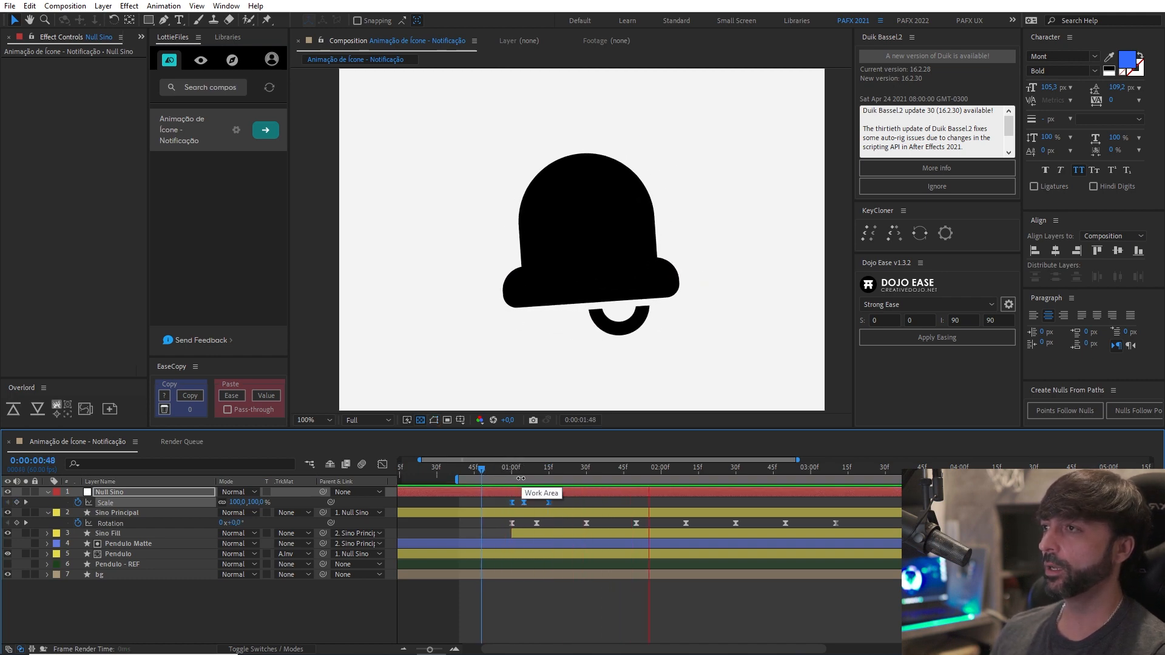
pyautogui.moveTo(491, 473); pyautogui.dragTo(478, 473)
pyautogui.press('space')
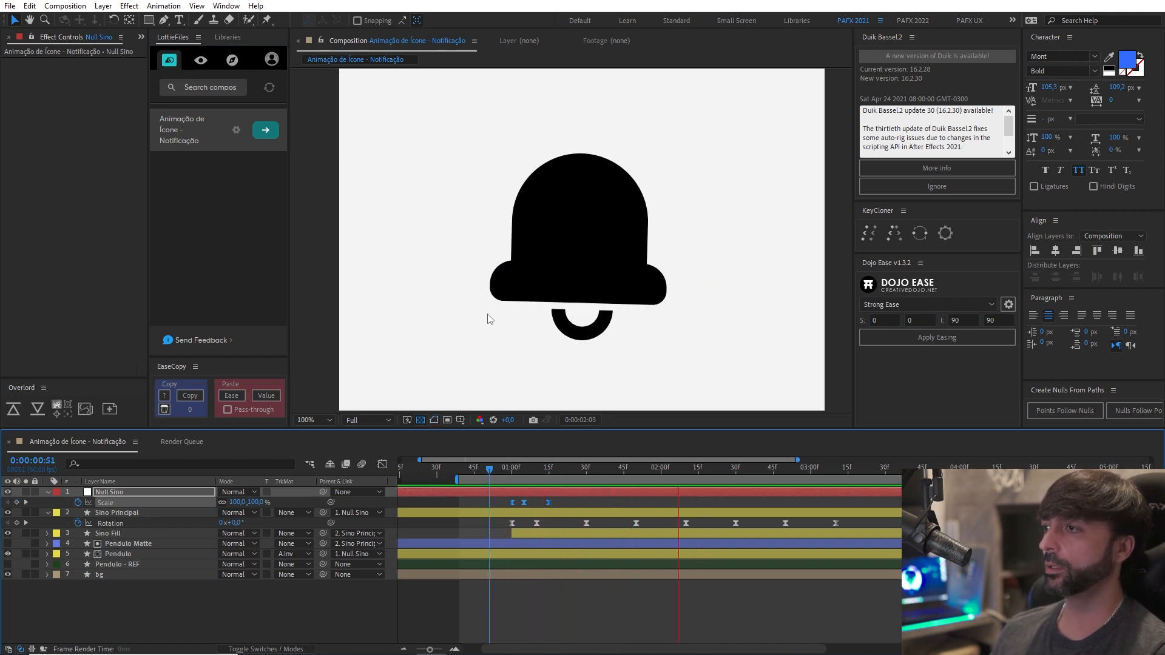
pyautogui.scroll(-3, 489, 317)
pyautogui.click(485, 467)
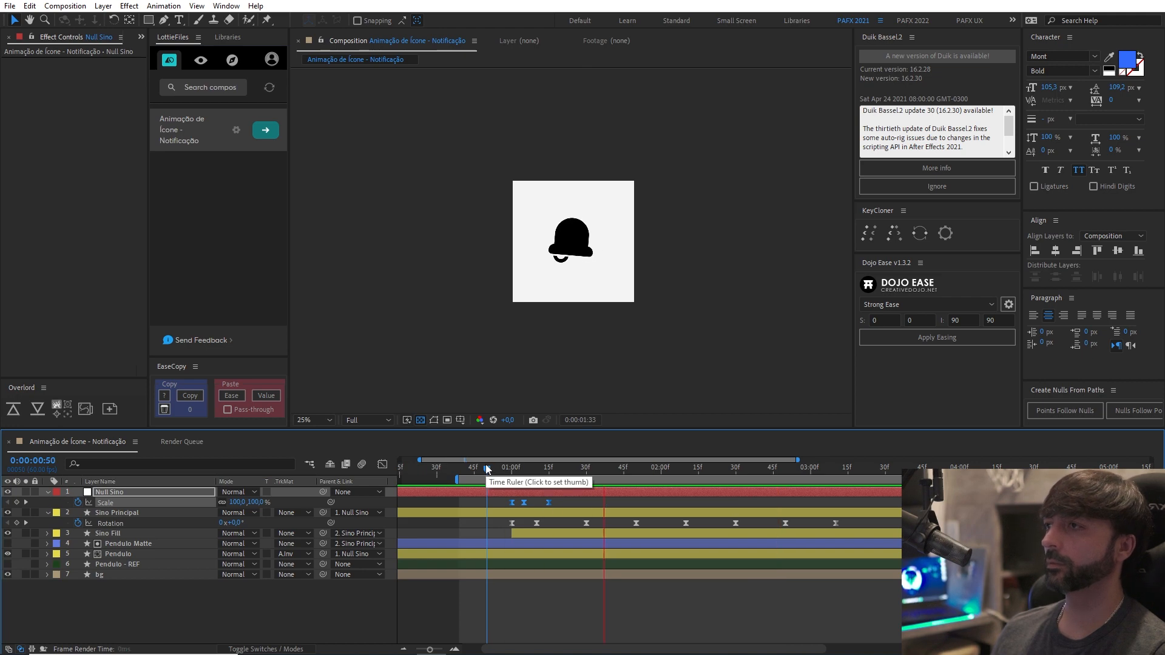
pyautogui.click(484, 468)
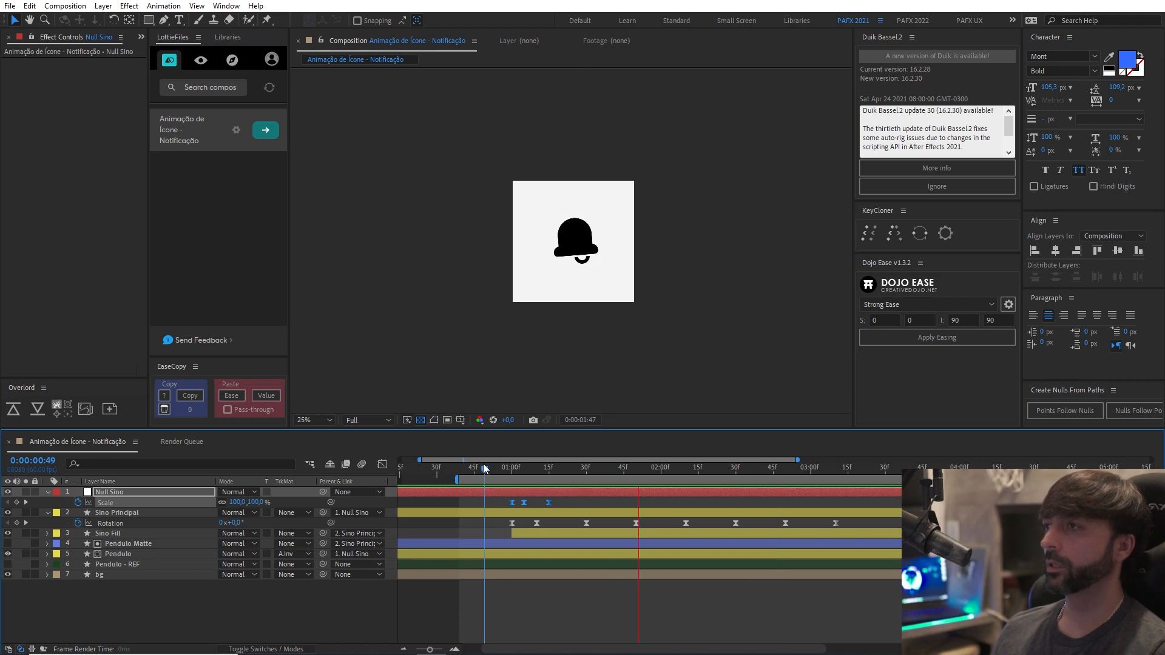
pyautogui.press('space')
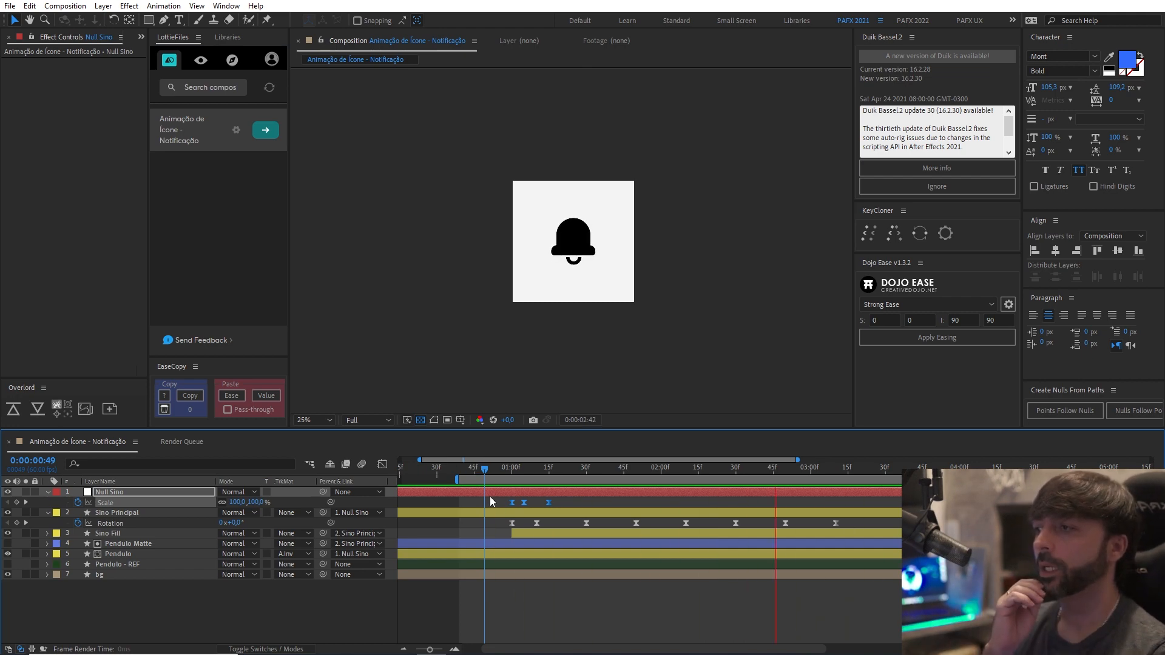
# Try the last Null Sino scale keyframe at 0:00:01:10 and preview from 0:00:00:54.
pyautogui.click(544, 500)
pyautogui.moveTo(547, 502); pyautogui.dragTo(497, 466)
pyautogui.press('space')
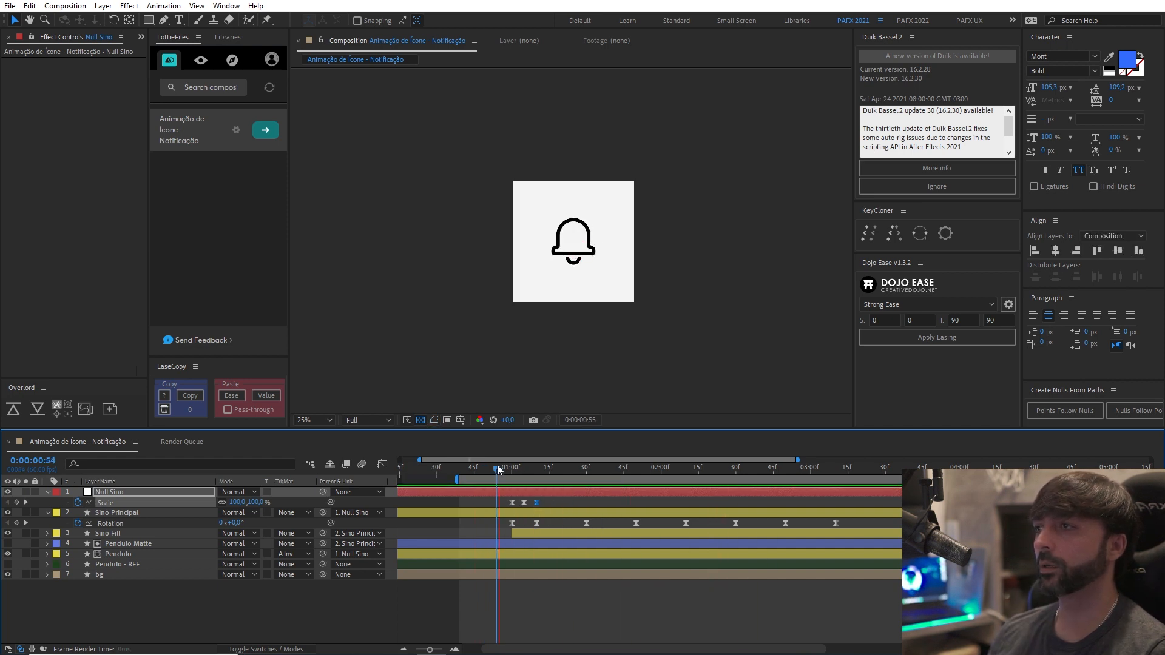
# Move the last Null Sino scale keyframe to about 0:00:01:14 and preview the animation.
pyautogui.click(536, 503)
pyautogui.moveTo(537, 501); pyautogui.dragTo(545, 505)
pyautogui.press('space')
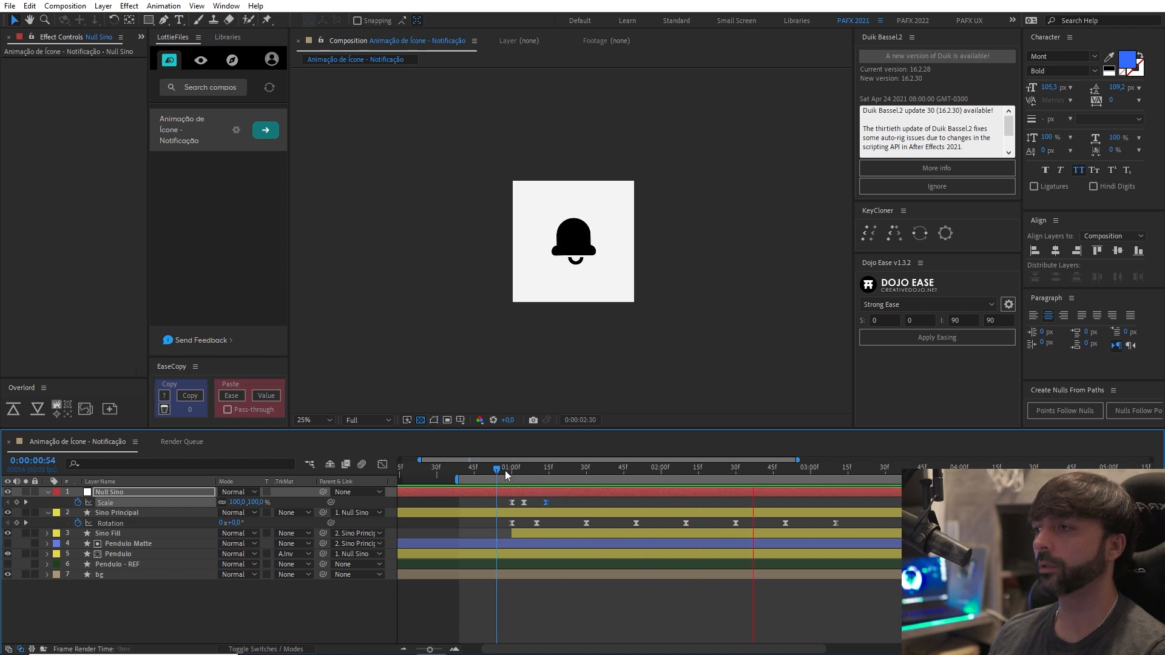
pyautogui.click(504, 472)
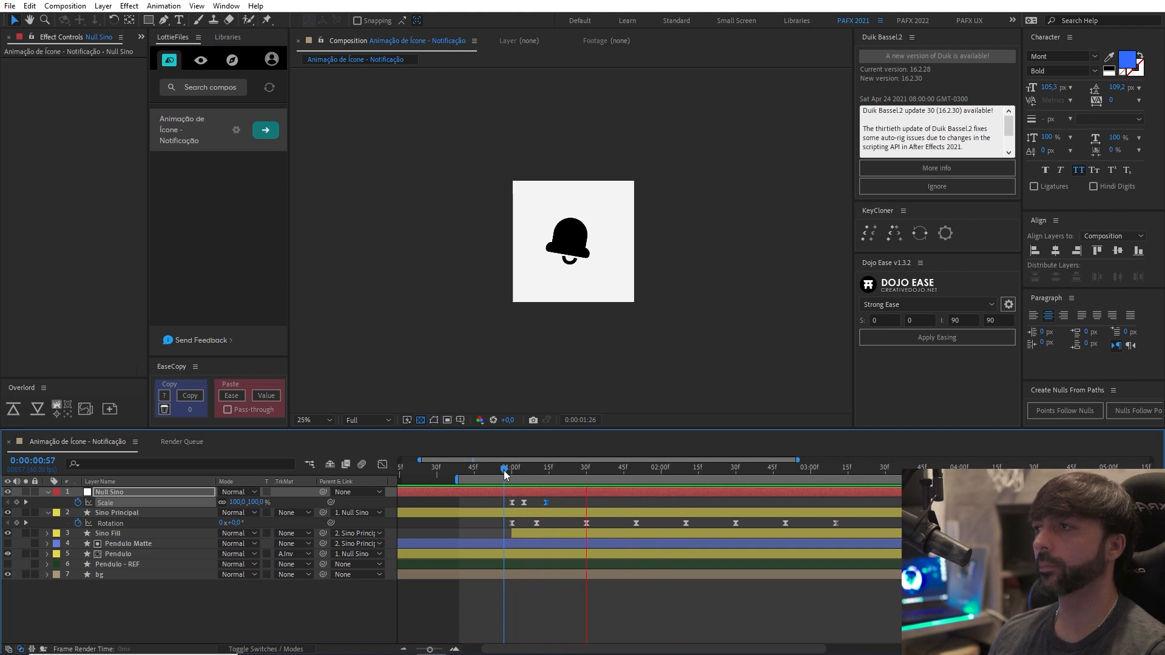
pyautogui.press('space')
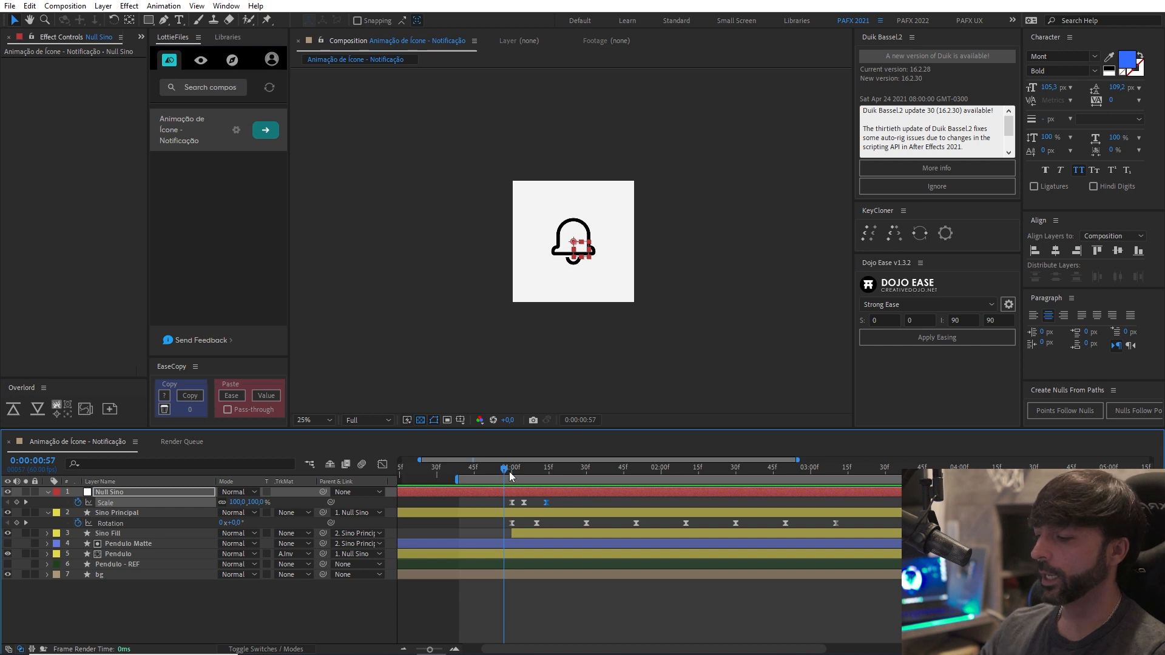
# Shift the three Null Sino scale keyframes five frames earlier, with the 90% keyframe at 0:00:01:00, and preview the result.
pyautogui.press('=')
pyautogui.press('k')
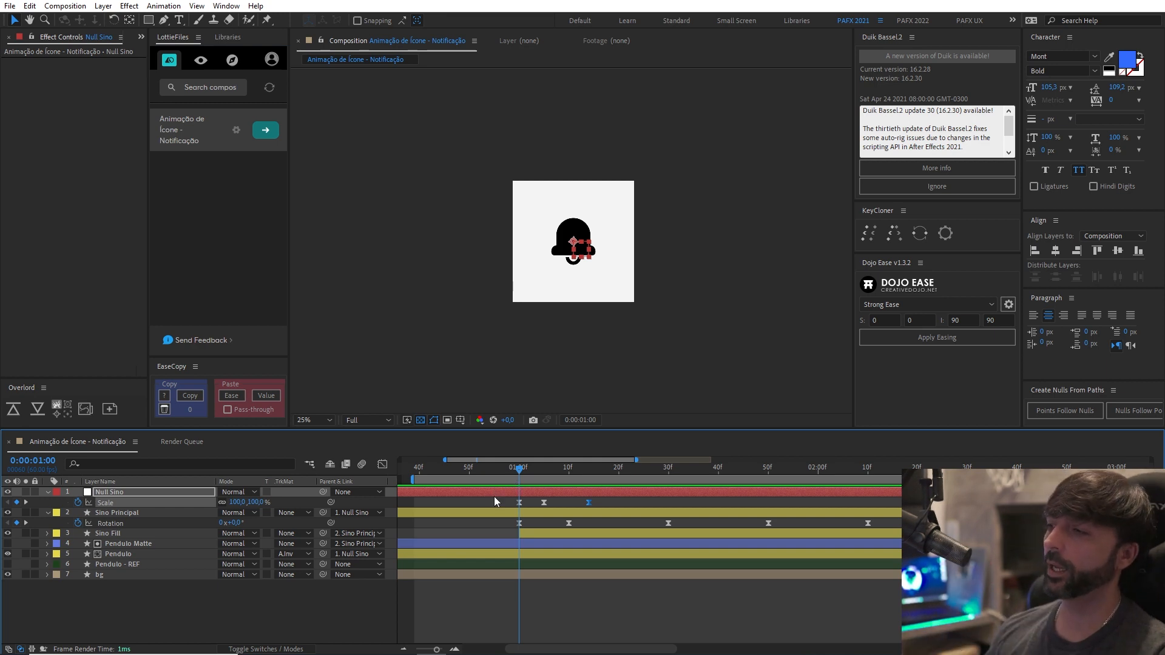
pyautogui.moveTo(494, 501); pyautogui.dragTo(517, 514)
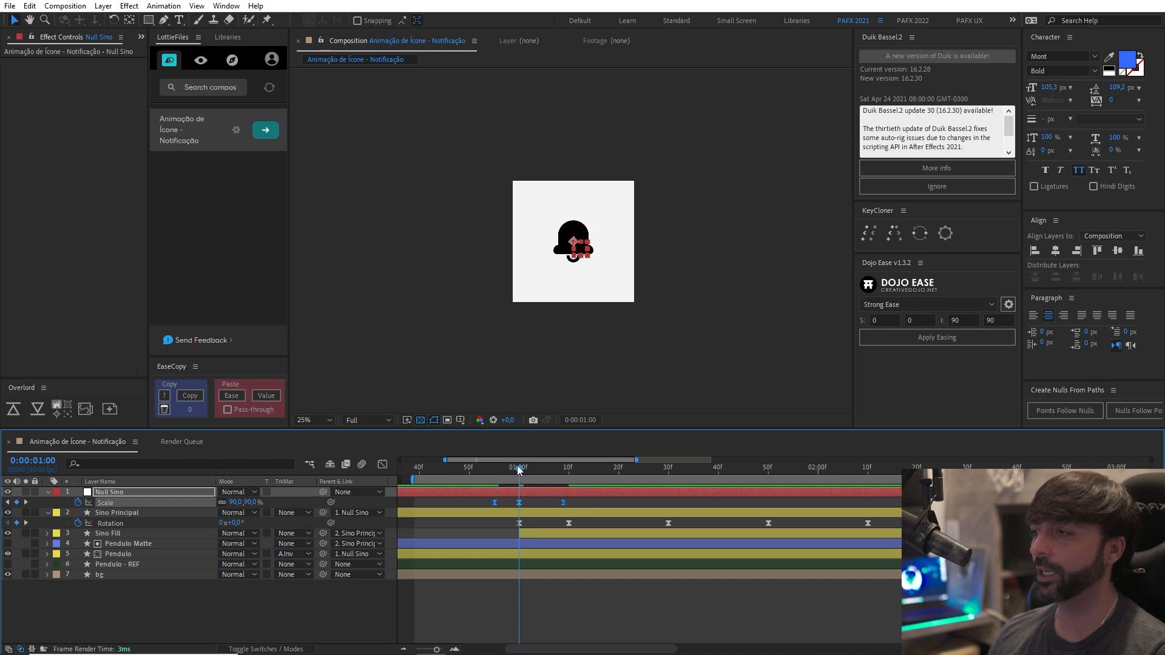
pyautogui.moveTo(519, 472); pyautogui.dragTo(444, 480)
pyautogui.press('space')
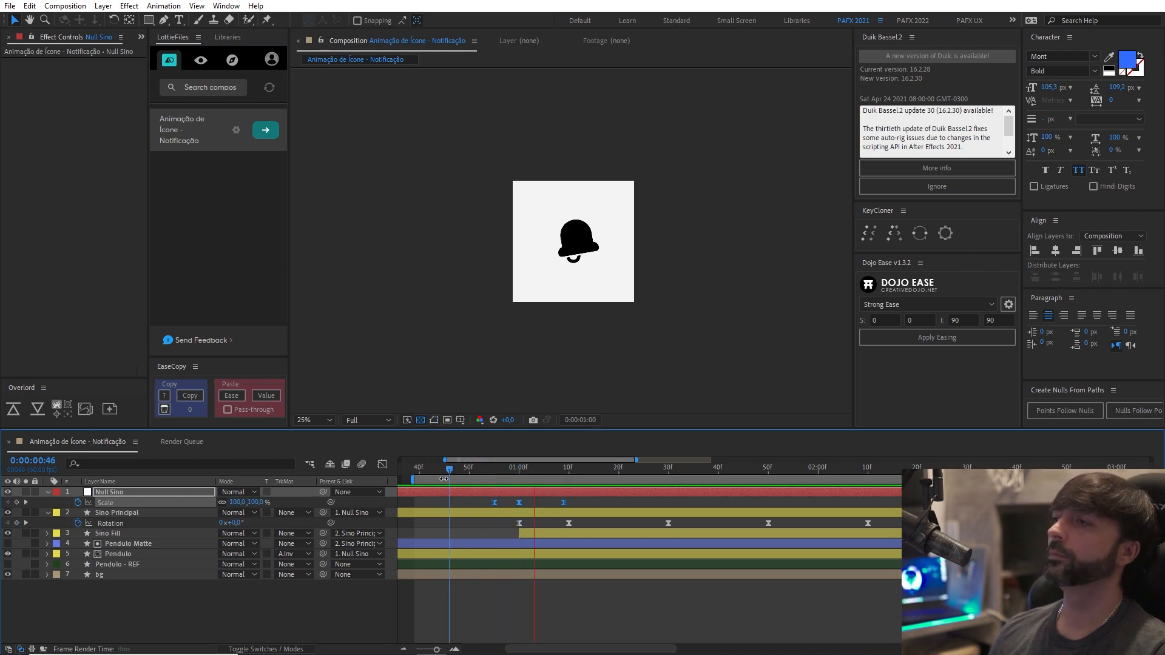
pyautogui.click(438, 474)
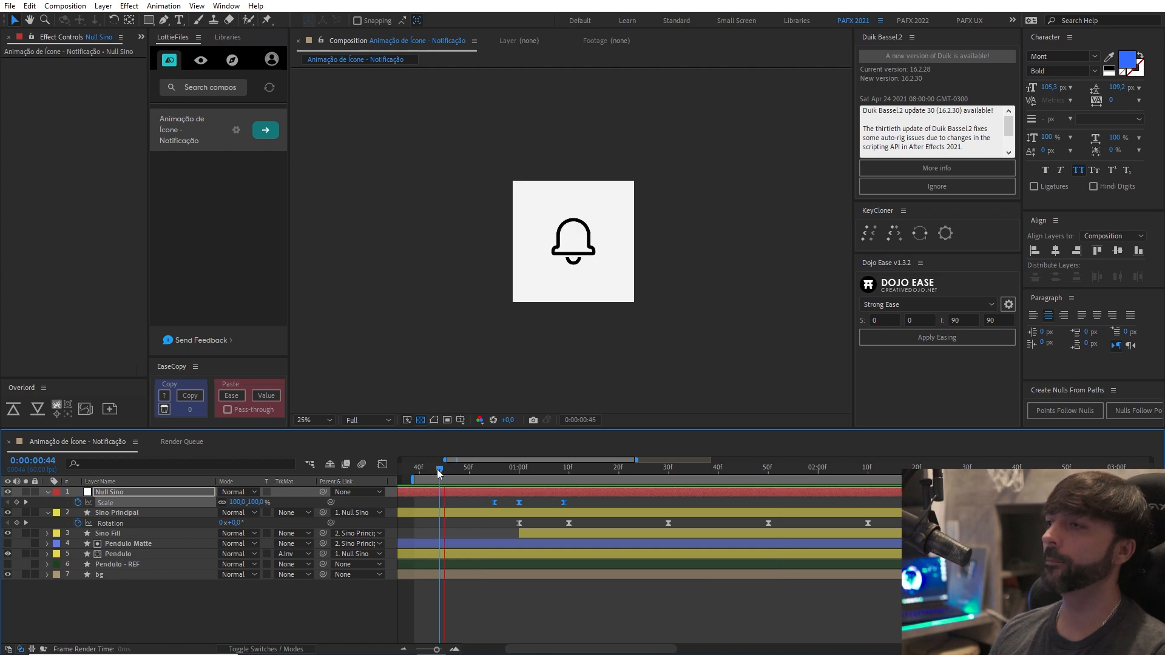
# Paste the three Null Sino scale keyframes near the animation's end and shift them to start at about 0:00:03:48.
pyautogui.press('-')
pyautogui.press('-')
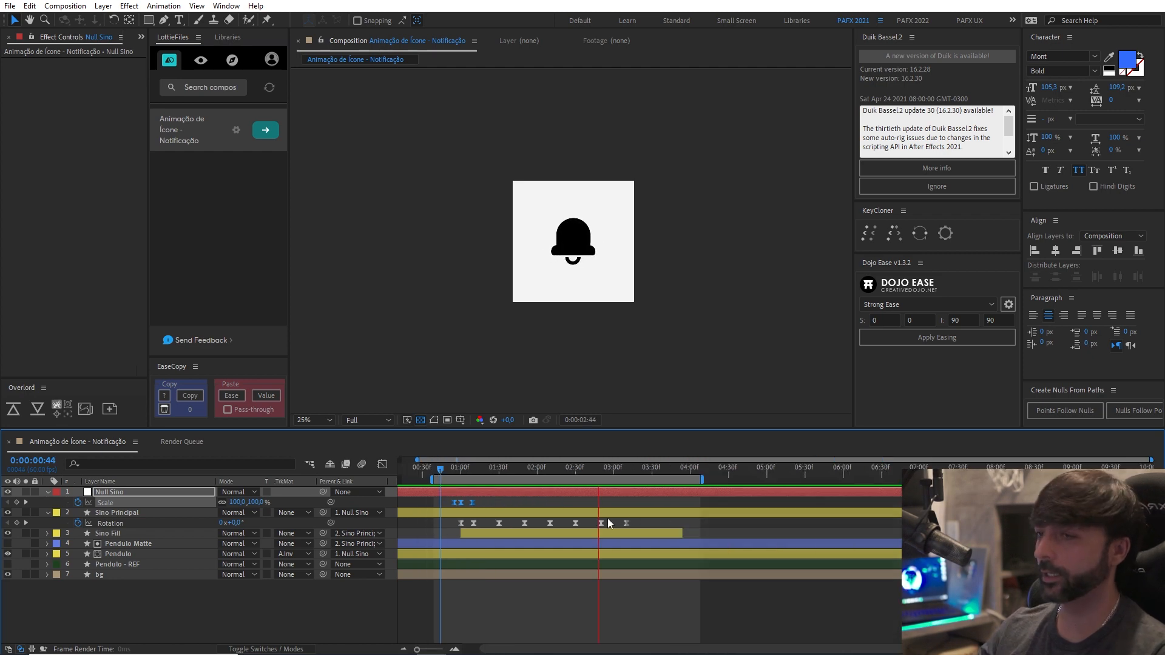
pyautogui.moveTo(645, 473); pyautogui.dragTo(663, 475)
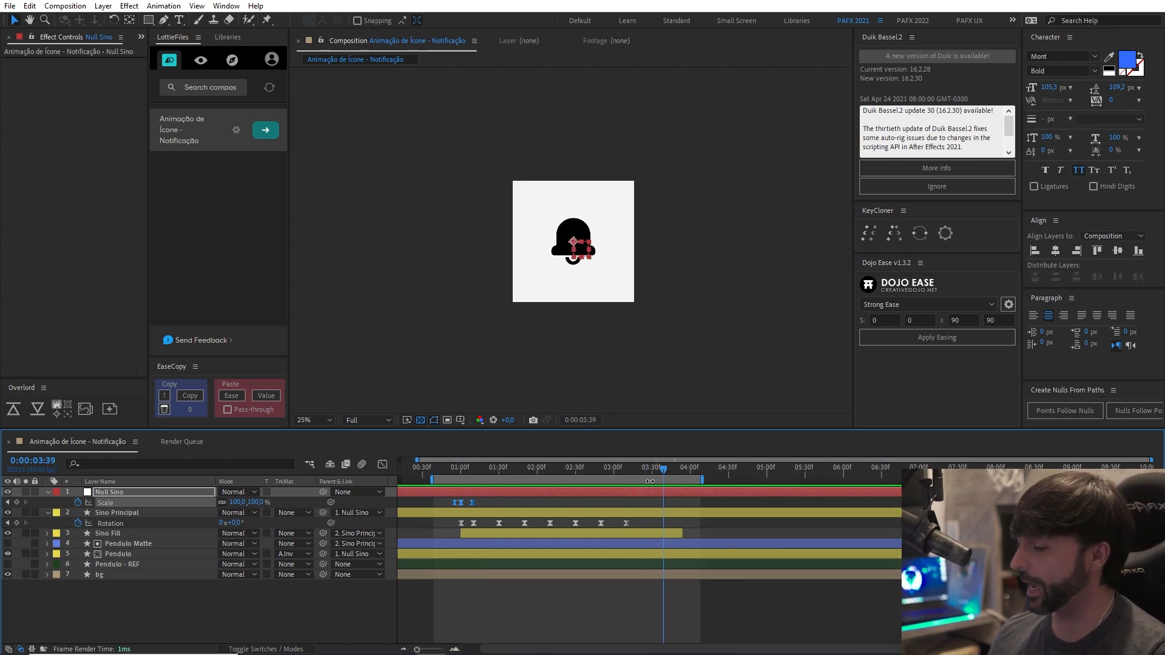
pyautogui.hotkey('ctrl', 'v')
pyautogui.press('=')
pyautogui.press('=')
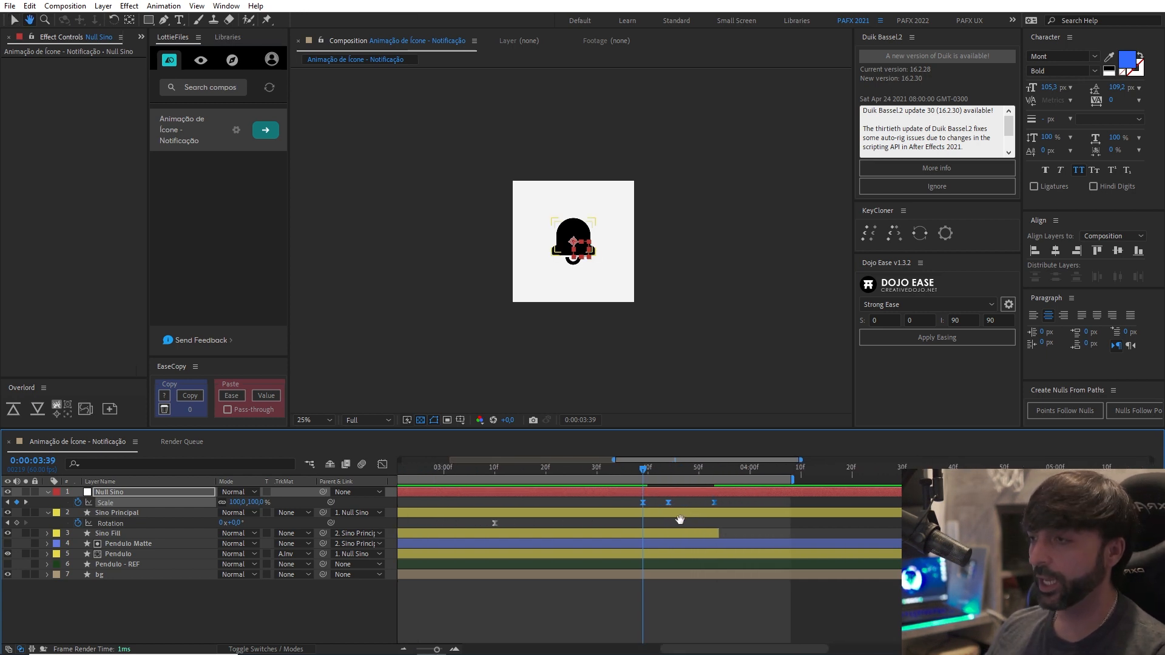
pyautogui.moveTo(679, 520); pyautogui.dragTo(709, 508)
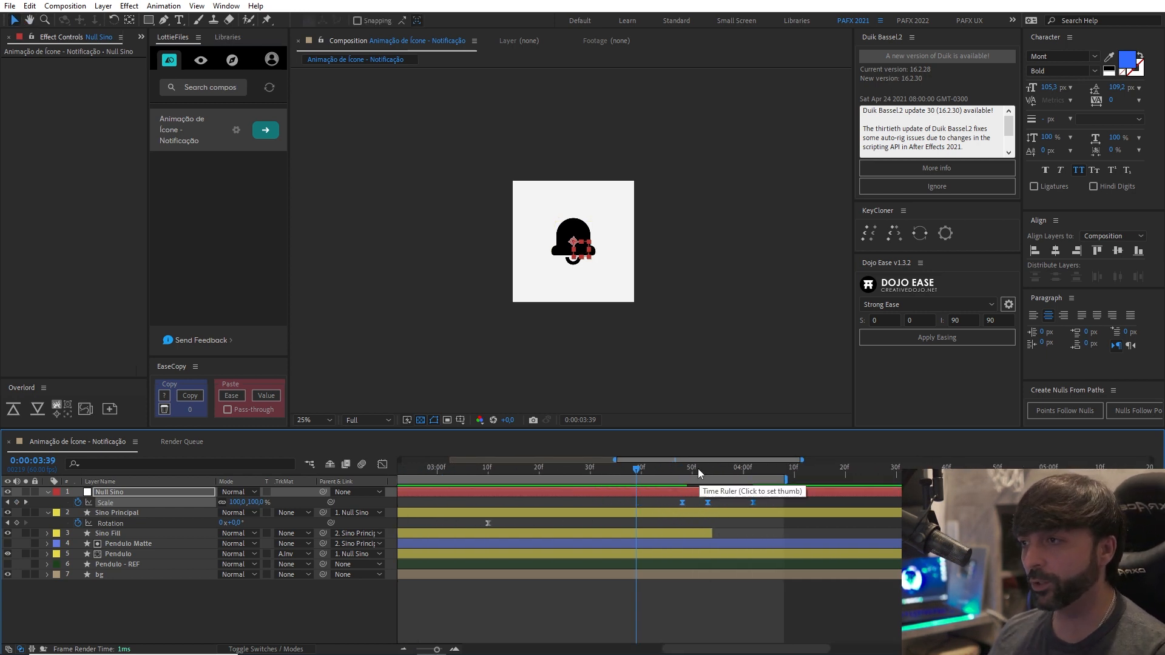
# Reveal the animated properties of the Pendulo layer in the timeline.
pyautogui.click(447, 478)
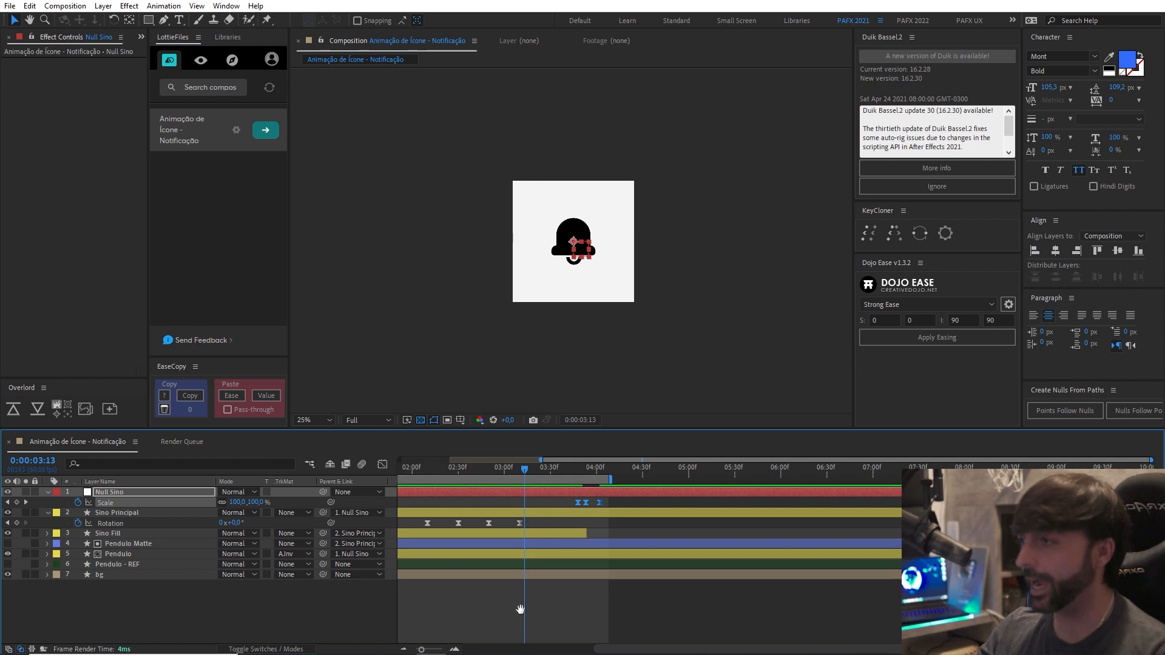
pyautogui.press('-')
pyautogui.press('-')
pyautogui.click(727, 533)
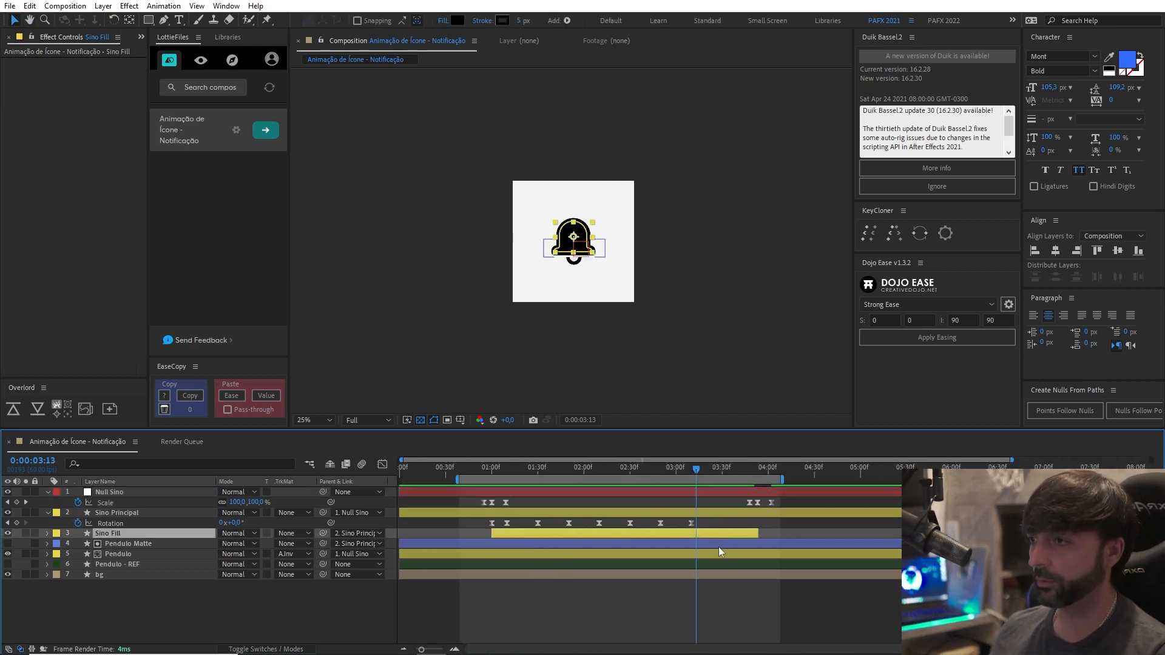
pyautogui.click(718, 547)
pyautogui.click(719, 555)
pyautogui.press('u')
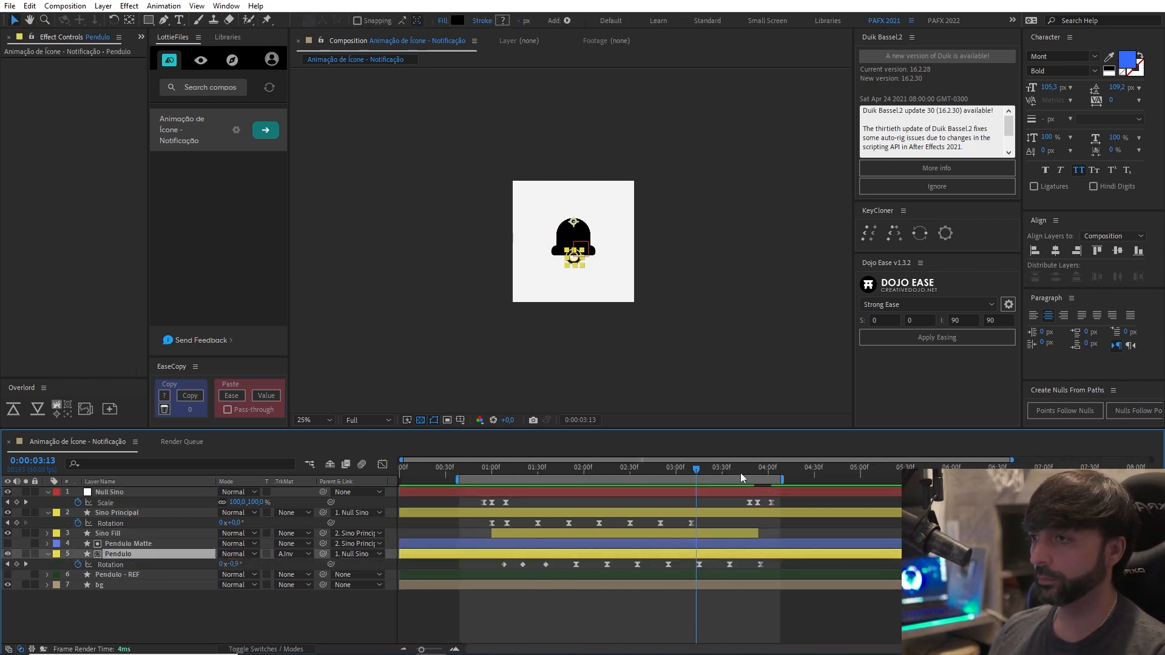
# Extend the end of the Sino Fill layer to 0:00:03:55, in line with Pendulo's last rotation keyframe.
pyautogui.moveTo(741, 472); pyautogui.dragTo(760, 479)
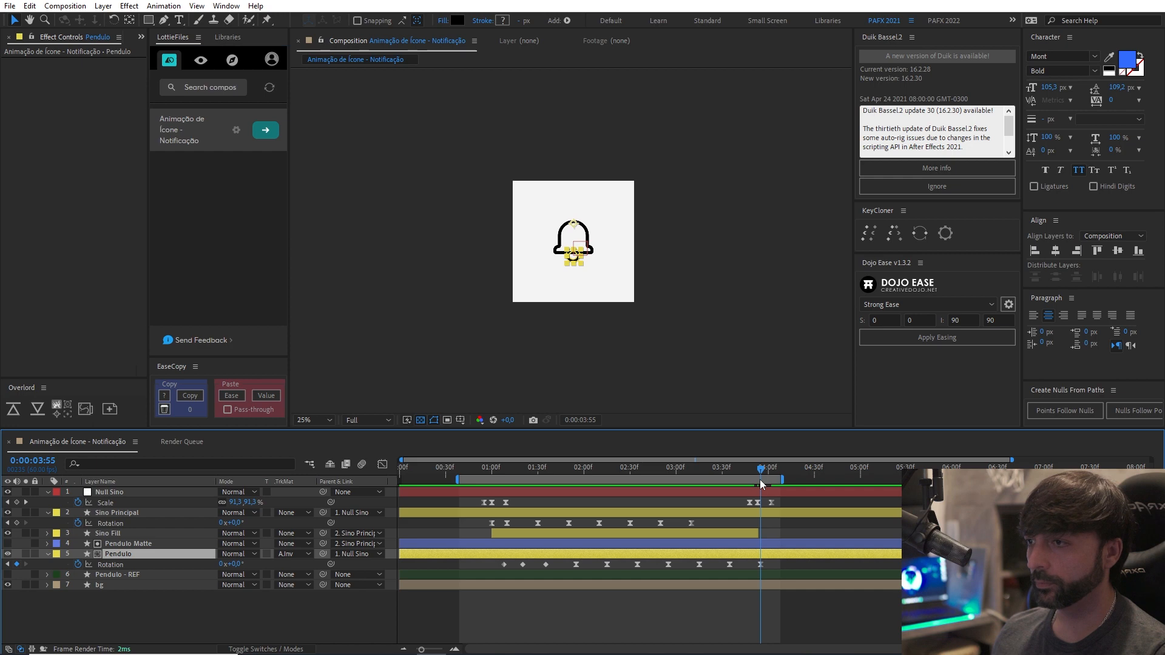
pyautogui.press('=')
pyautogui.press('=')
pyautogui.click(751, 533)
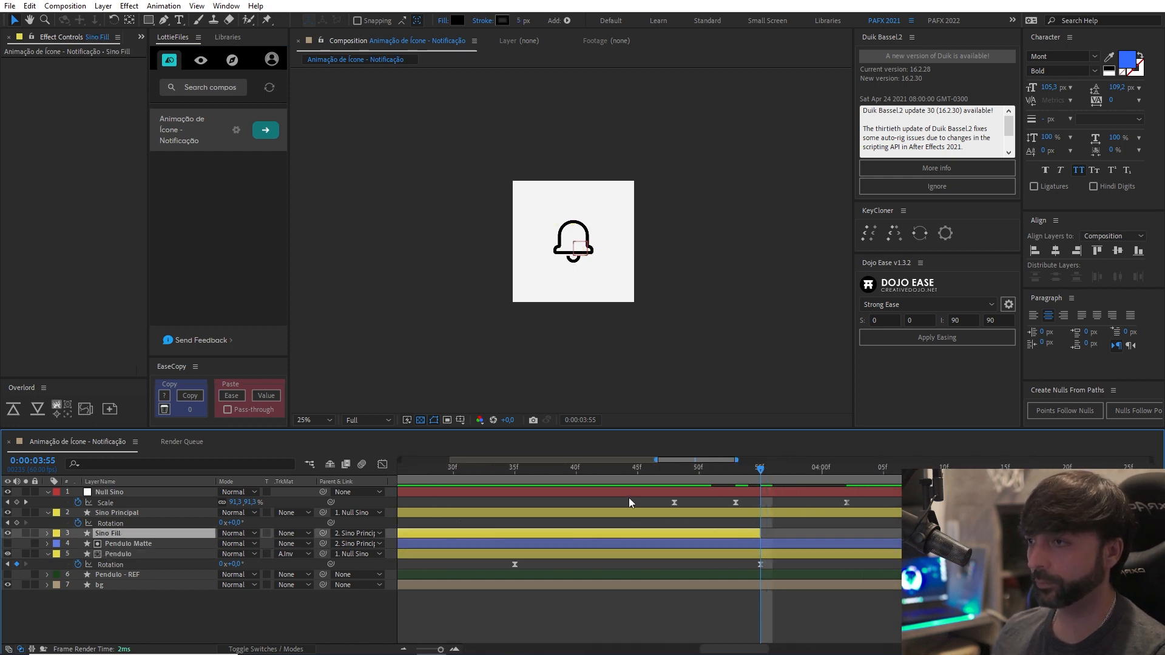
# Shift the three closing Null Sino scale keyframes so the middle one sits at 0:00:03:55, and preview from about 0:00:03:35.
pyautogui.click(674, 502)
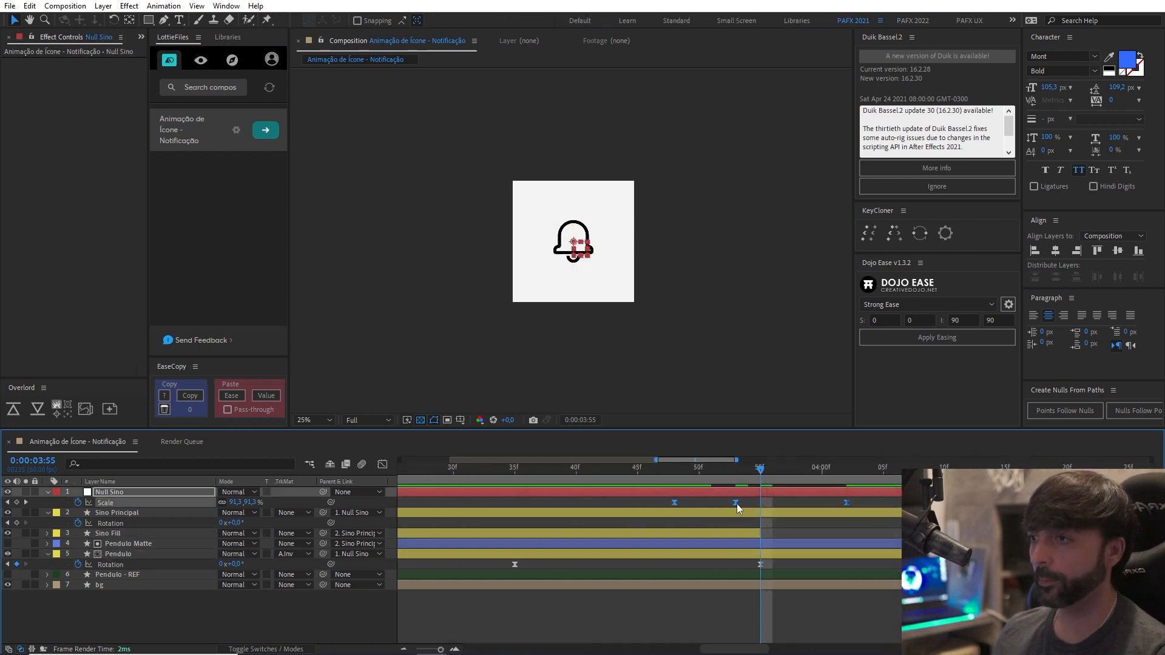
pyautogui.moveTo(736, 503); pyautogui.dragTo(758, 508)
pyautogui.moveTo(756, 468); pyautogui.dragTo(518, 476)
pyautogui.press('space')
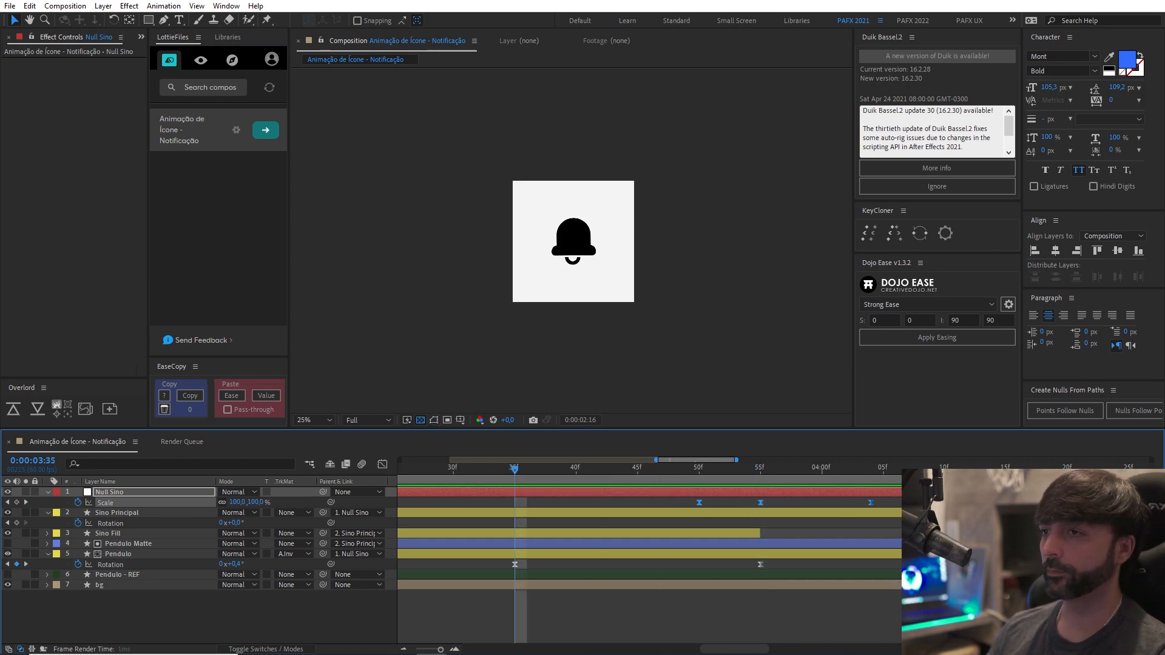
pyautogui.press('space')
pyautogui.press('.')
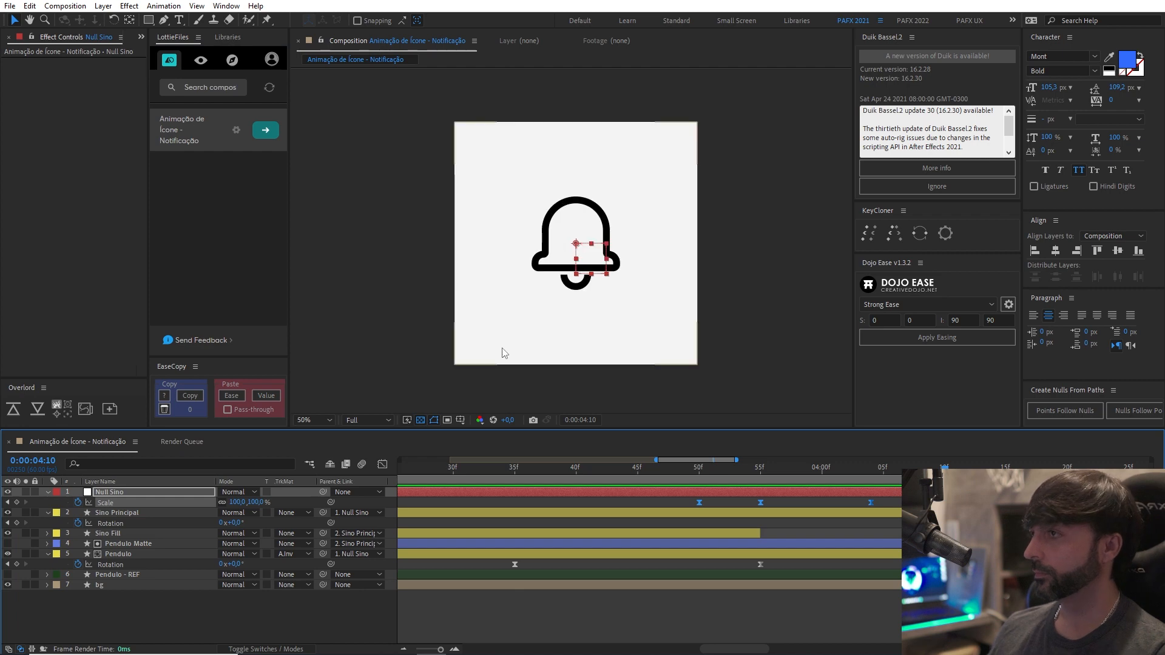
pyautogui.press('space')
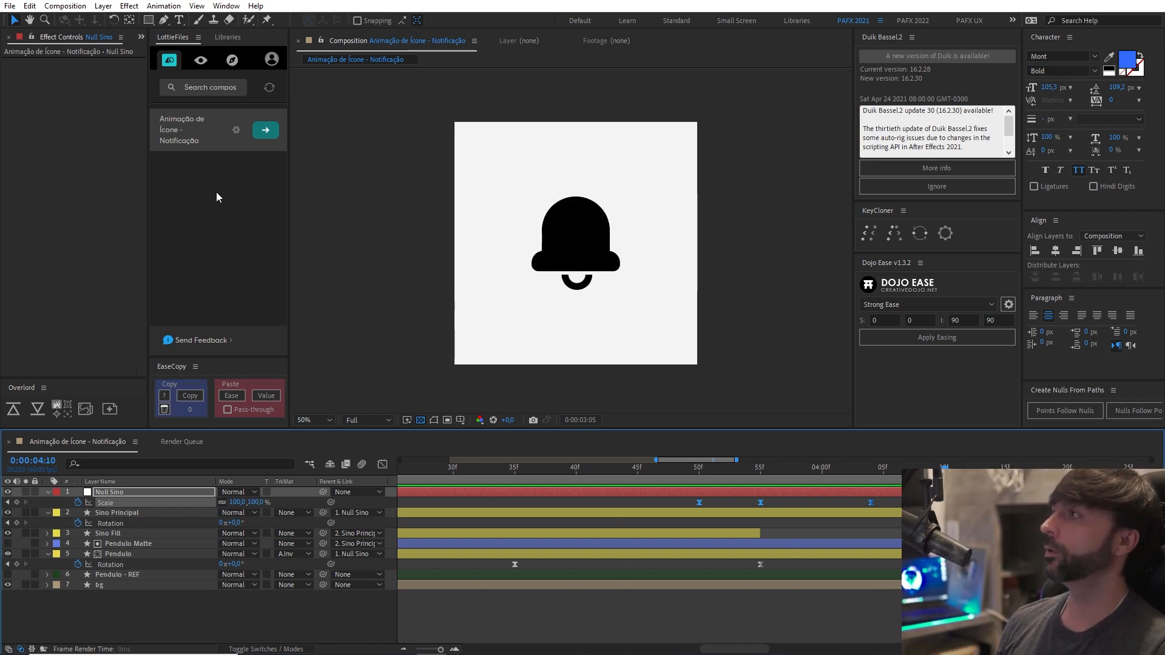
pyautogui.press('space')
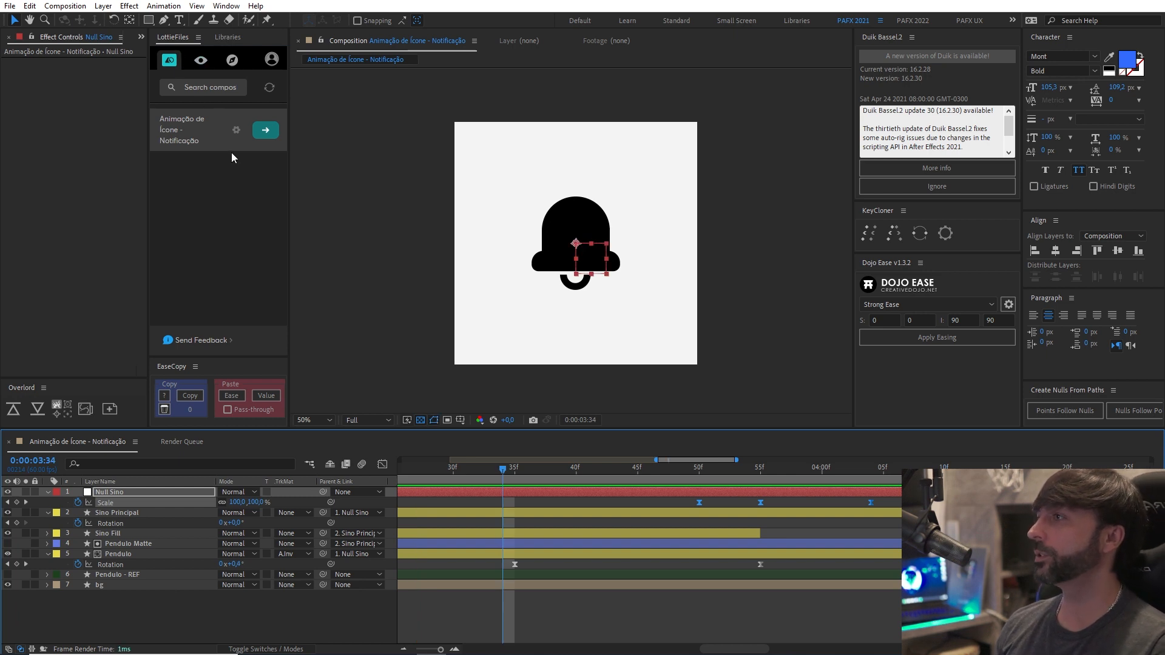
# Render the composition in LottieFiles, upload it, and open its share page in the browser.
pyautogui.click(265, 130)
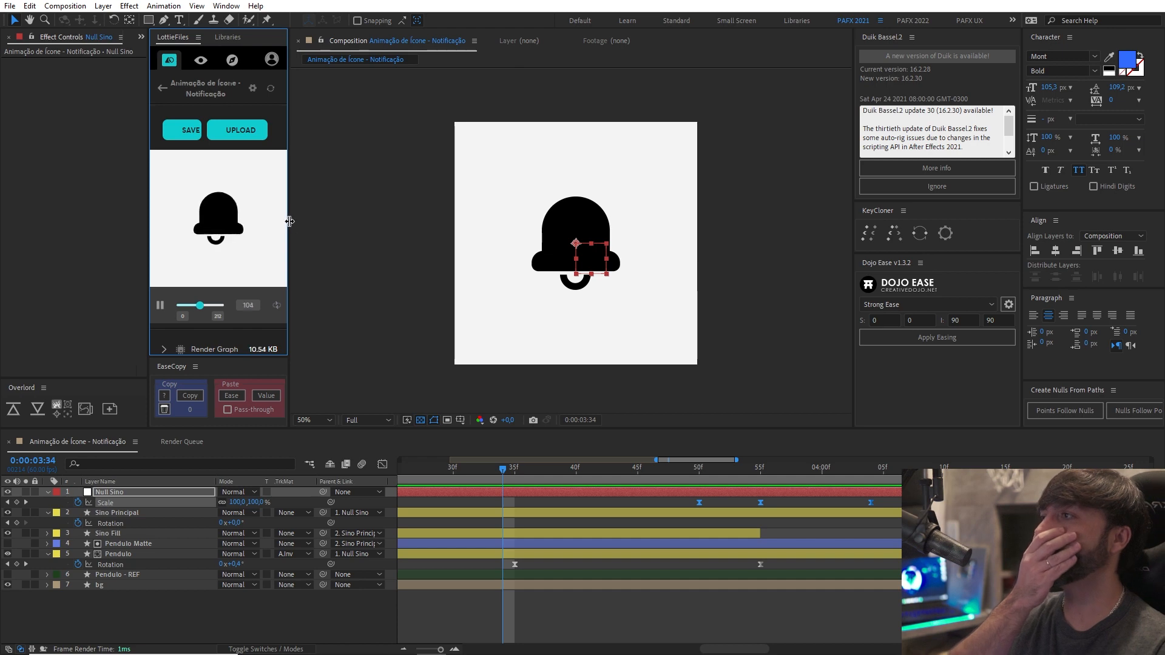
pyautogui.moveTo(287, 223); pyautogui.dragTo(326, 220)
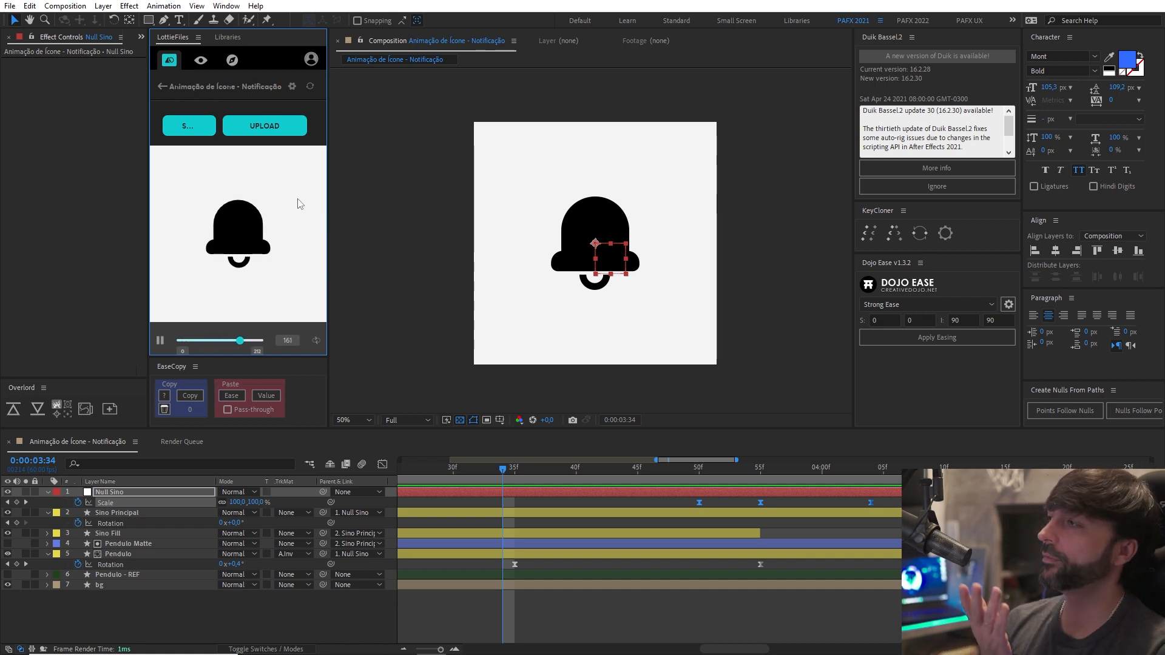
pyautogui.click(266, 128)
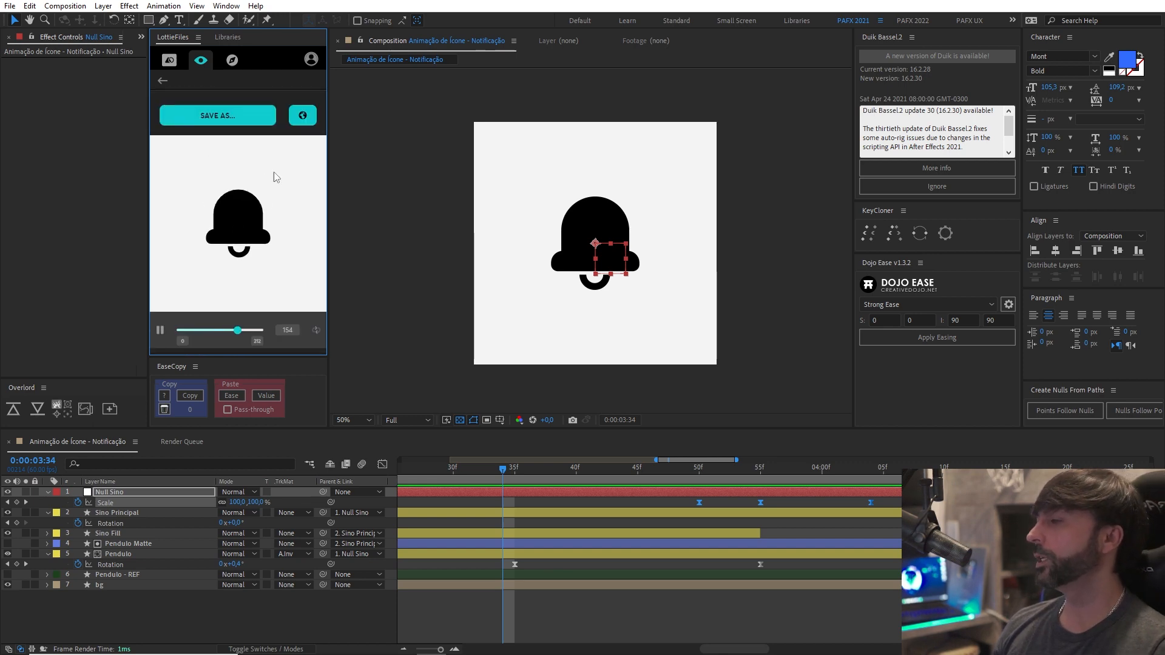
pyautogui.click(304, 119)
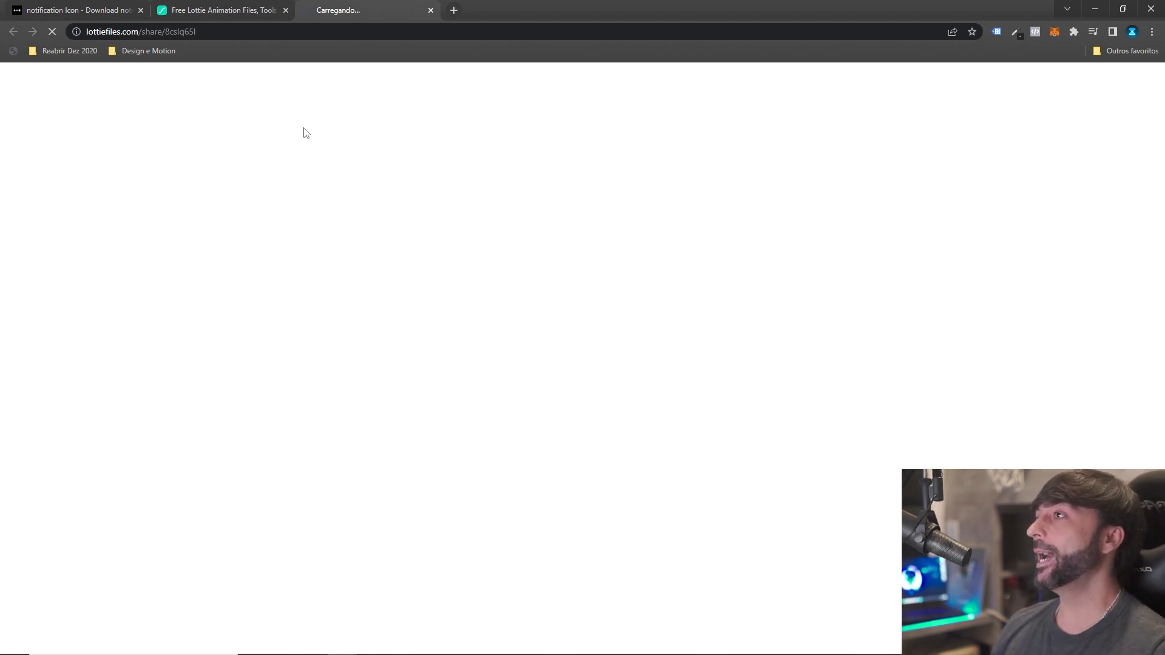
# Select the uploaded animation's share address in the browser, clear it, and switch back to After Effects.
pyautogui.click(376, 31)
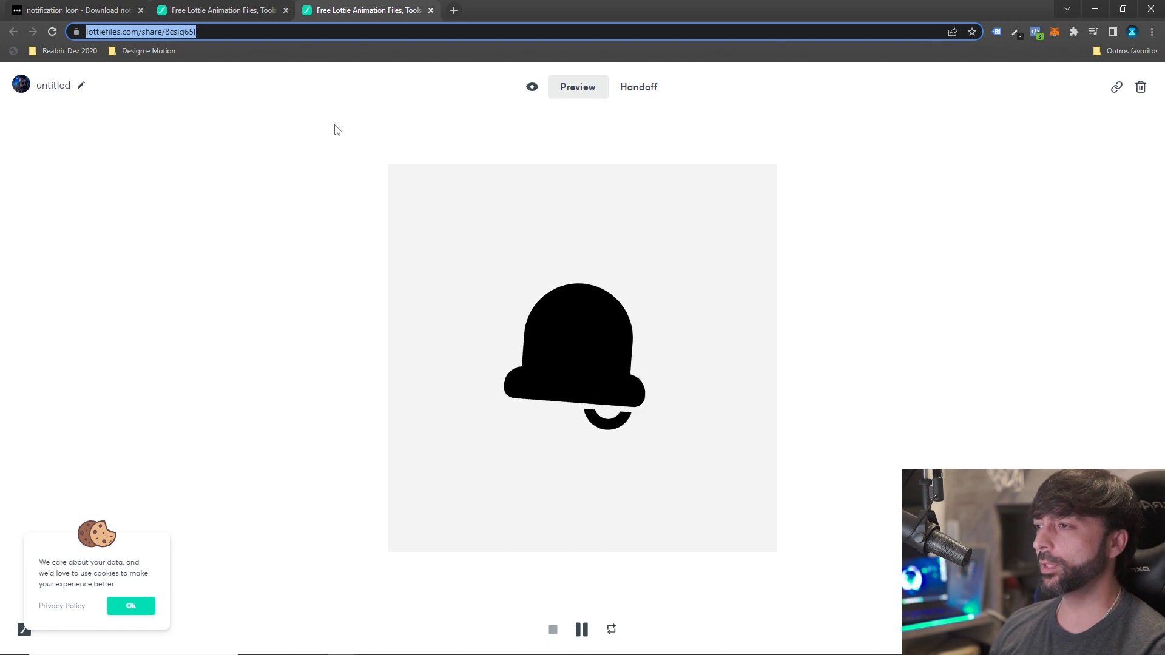
pyautogui.press('BackSpace')
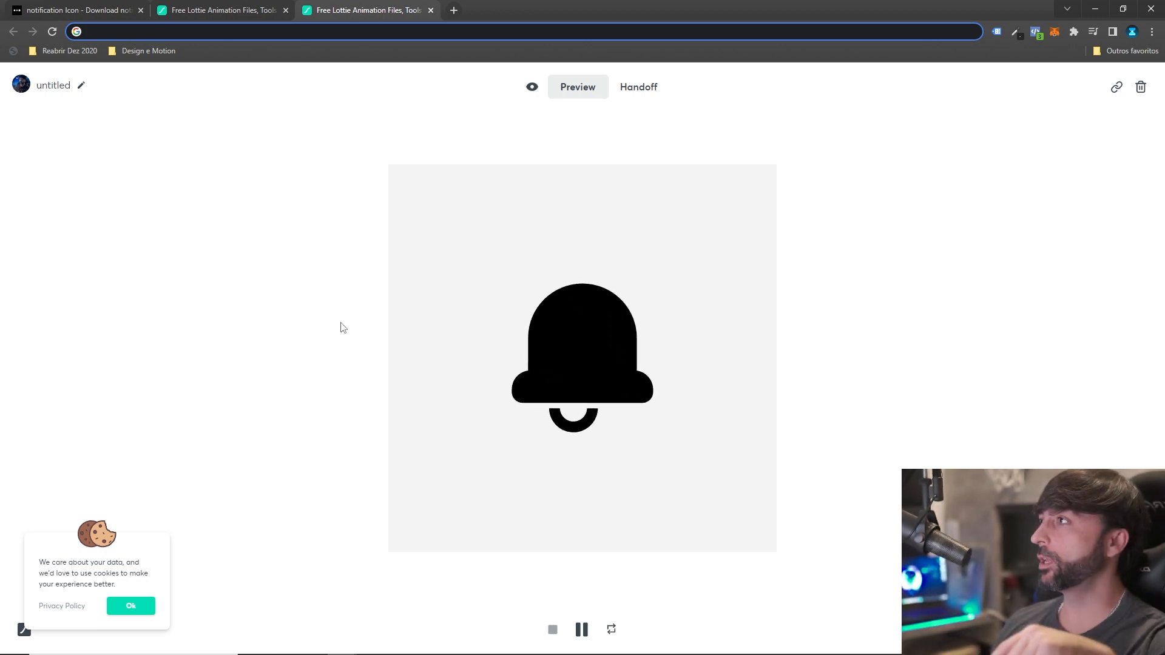
pyautogui.hotkey('alt', 'Tab')
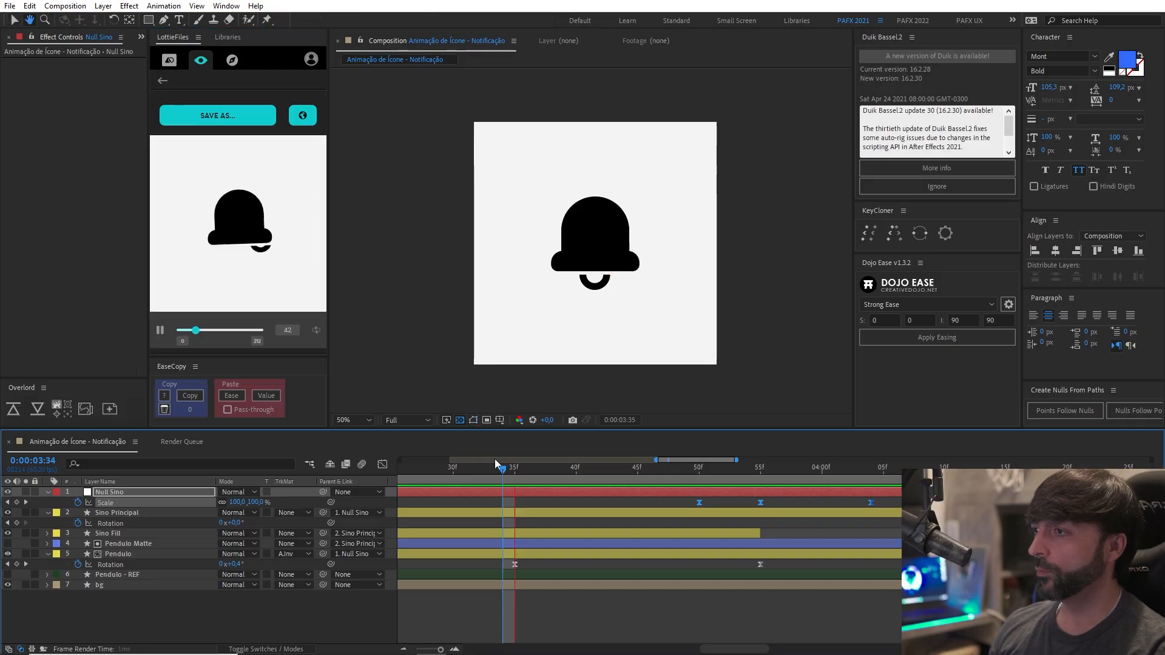
# Reduce the Pendulo layer's negative rotation at its 0:00:01:20 keyframe to soften the clapper's first swing.
pyautogui.click(504, 468)
pyautogui.scroll(-5, 513, 483)
pyautogui.moveTo(520, 609); pyautogui.dragTo(768, 610)
pyautogui.moveTo(503, 472); pyautogui.dragTo(537, 471)
pyautogui.scroll(3, 607, 352)
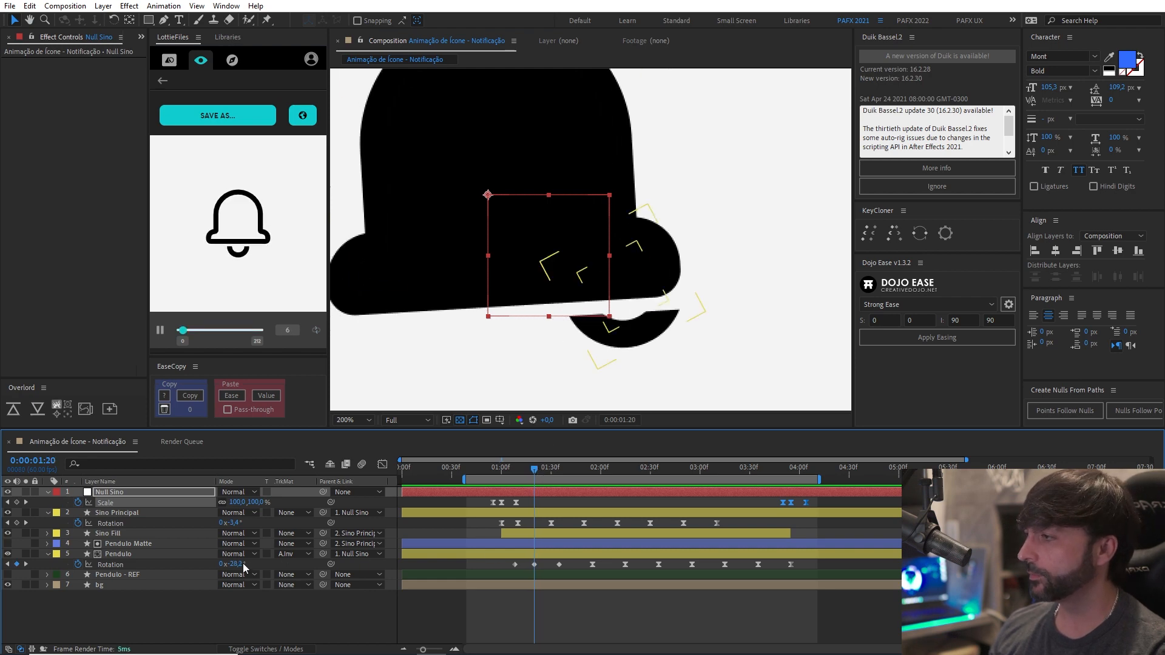
pyautogui.moveTo(239, 564); pyautogui.dragTo(296, 569)
pyautogui.click(487, 468)
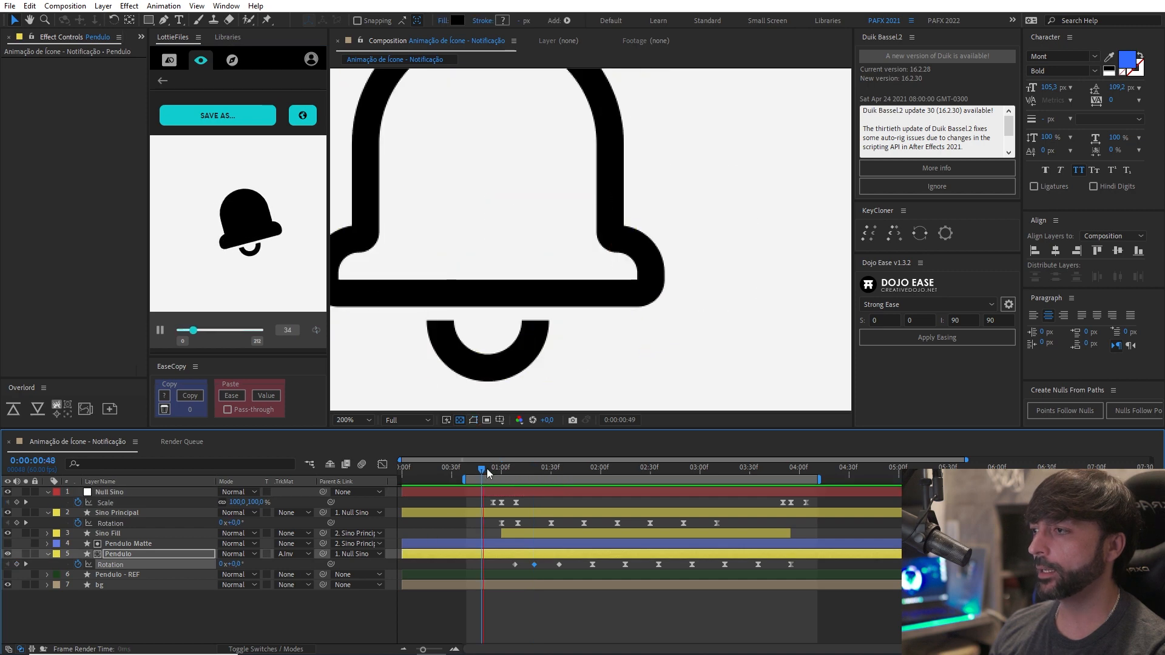
# Set the Pendulo rotation keyframe at 0:00:01:35 to 23,1° and preview the swing from about 0:00:00:47.
pyautogui.moveTo(487, 468); pyautogui.dragTo(559, 476)
pyautogui.moveTo(467, 314); pyautogui.dragTo(616, 312)
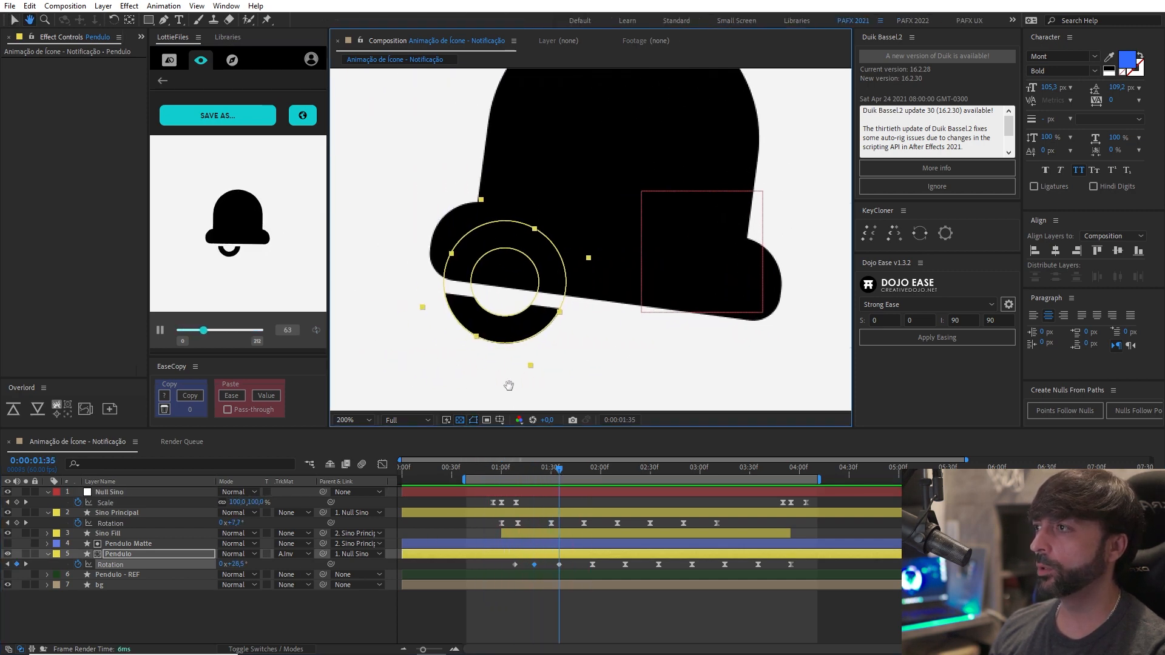
pyautogui.moveTo(231, 564); pyautogui.dragTo(198, 561)
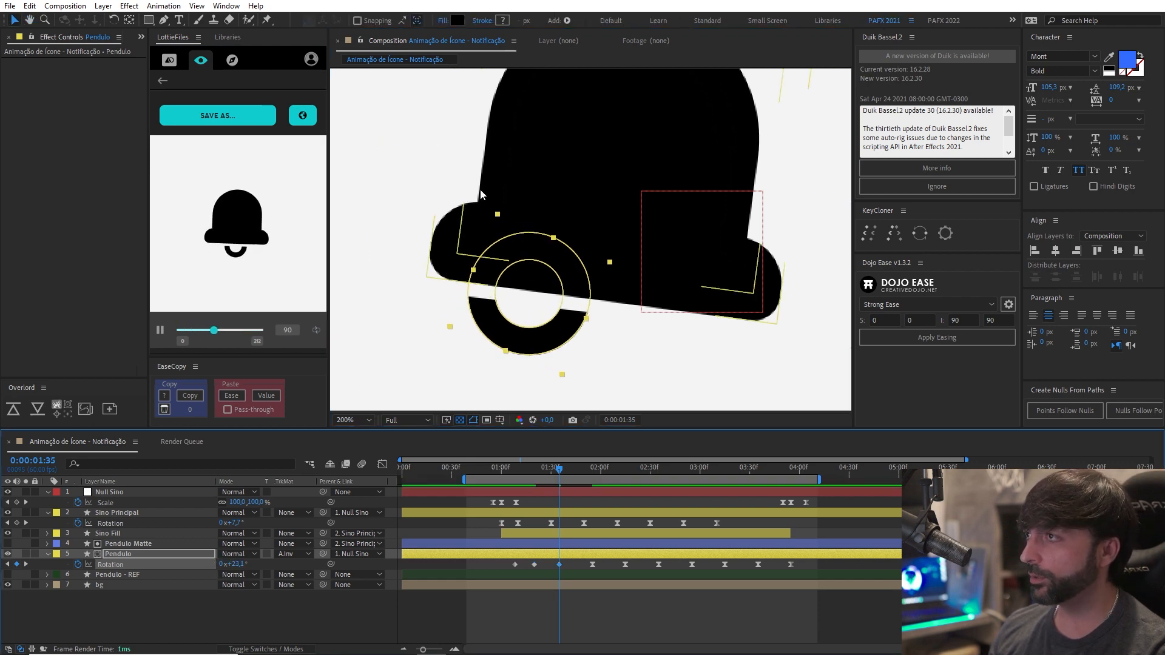
pyautogui.press(',')
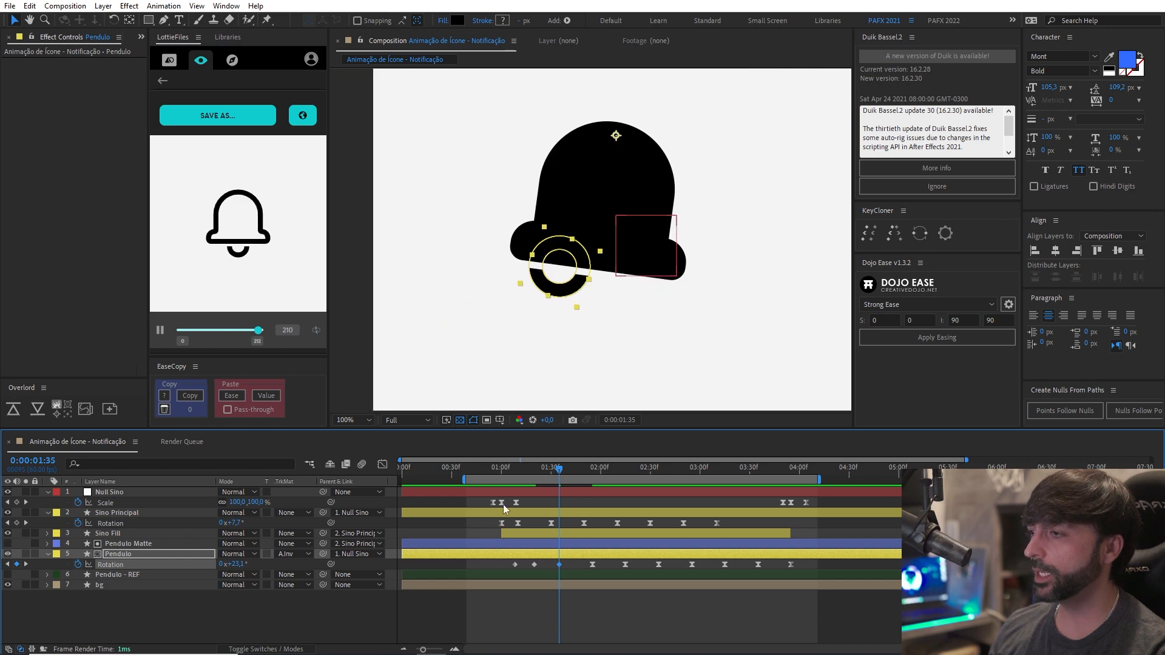
pyautogui.press('space')
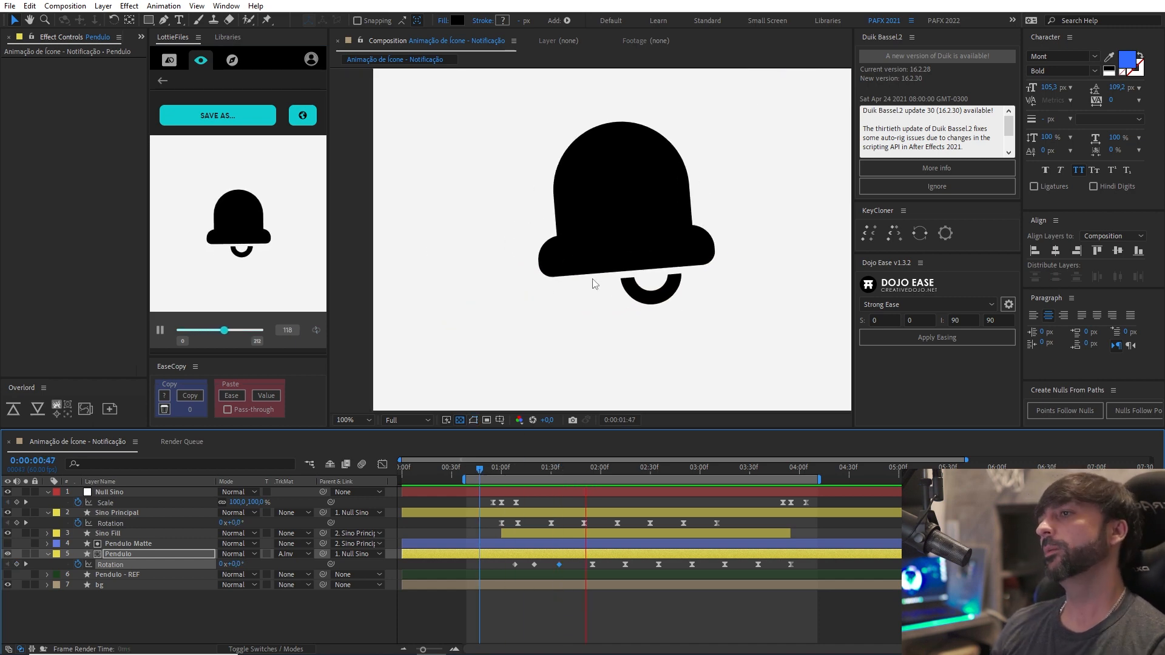
pyautogui.press(',')
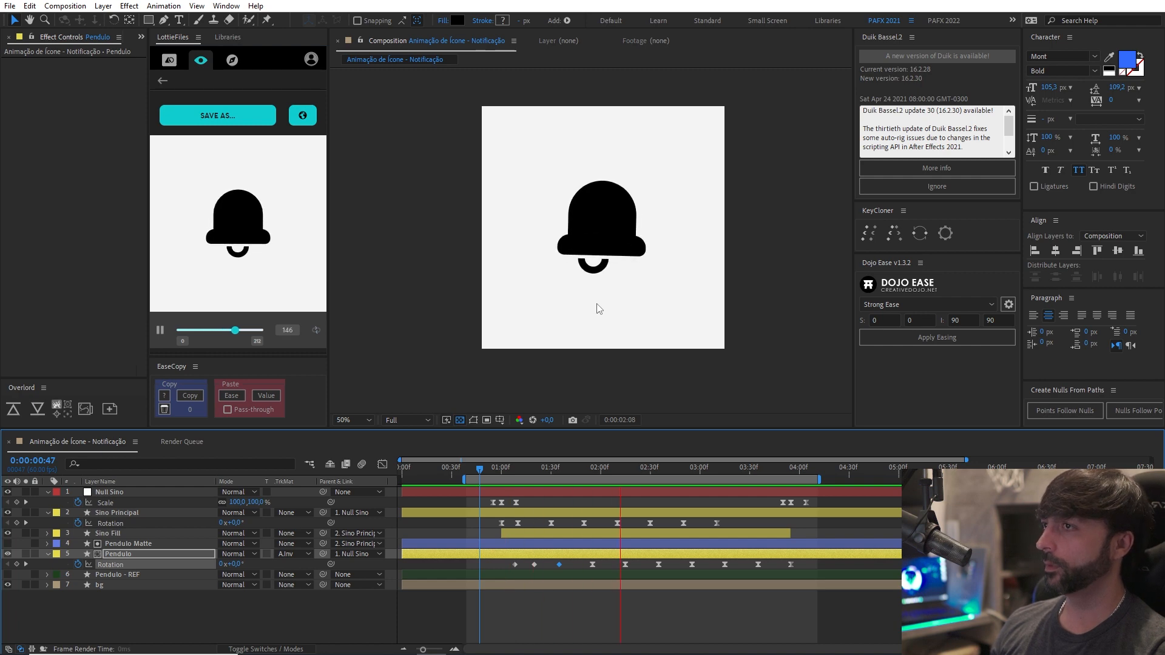
pyautogui.press('space')
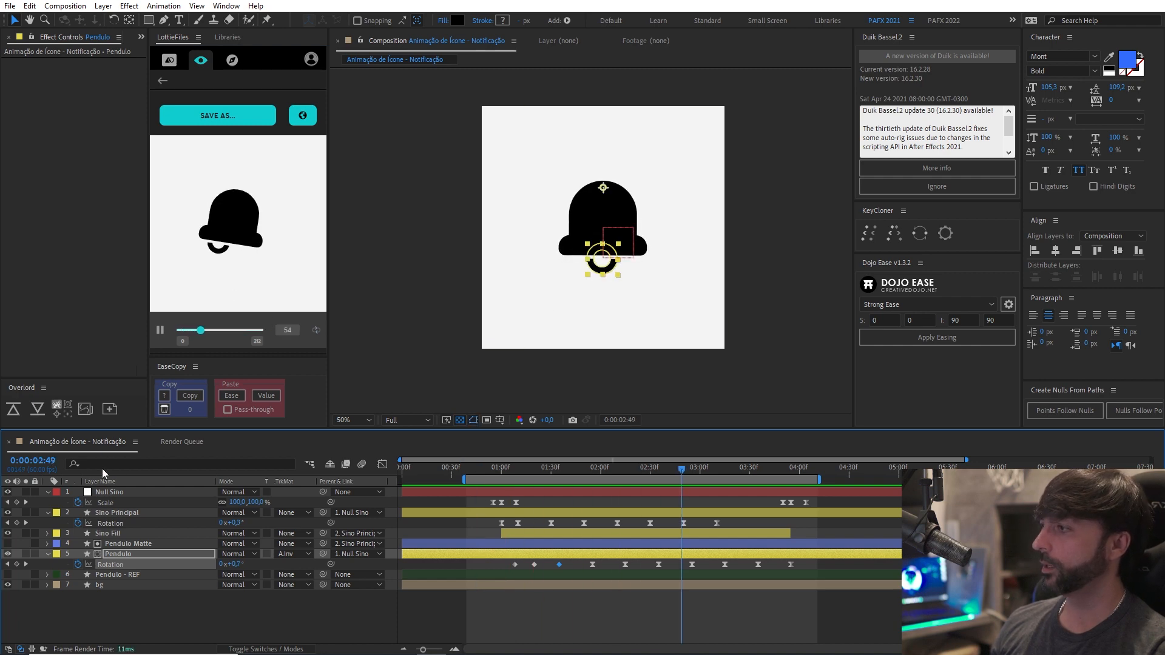
# Hide the bg layer to give the bell a transparent background.
pyautogui.click(7, 584)
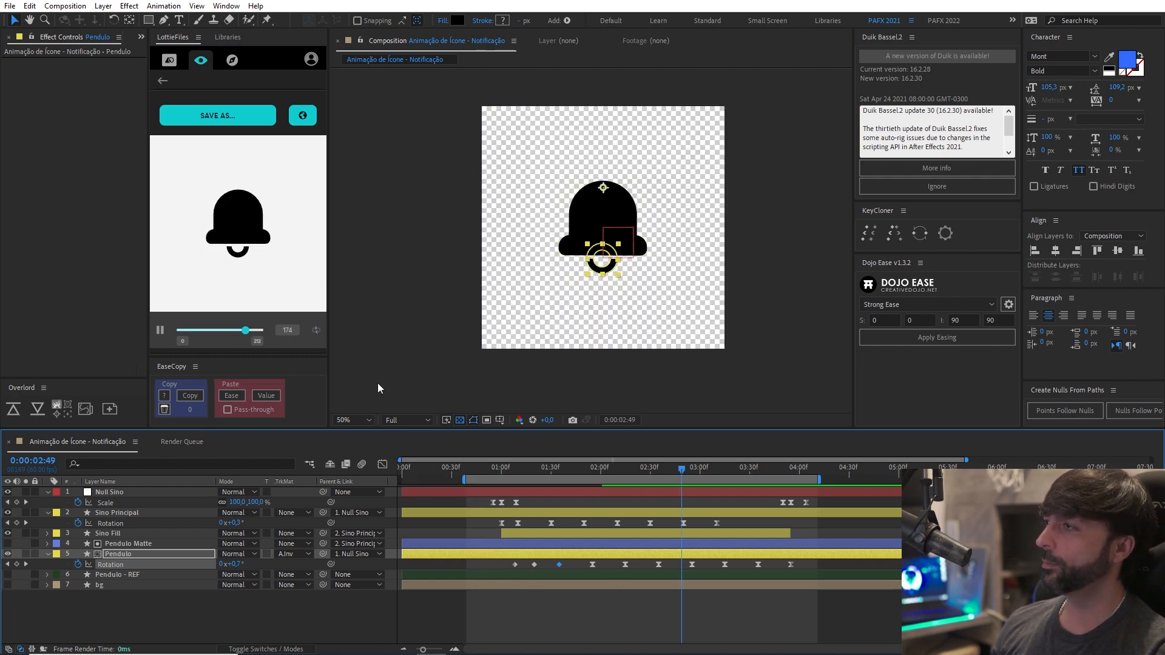
pyautogui.moveTo(612, 237); pyautogui.dragTo(580, 259)
pyautogui.scroll(1, 622, 249)
pyautogui.scroll(-1, 606, 245)
# Resize the composition to 400 px wide and 400 px high in the Composition Settings.
pyautogui.hotkey('ctrl', 'k')
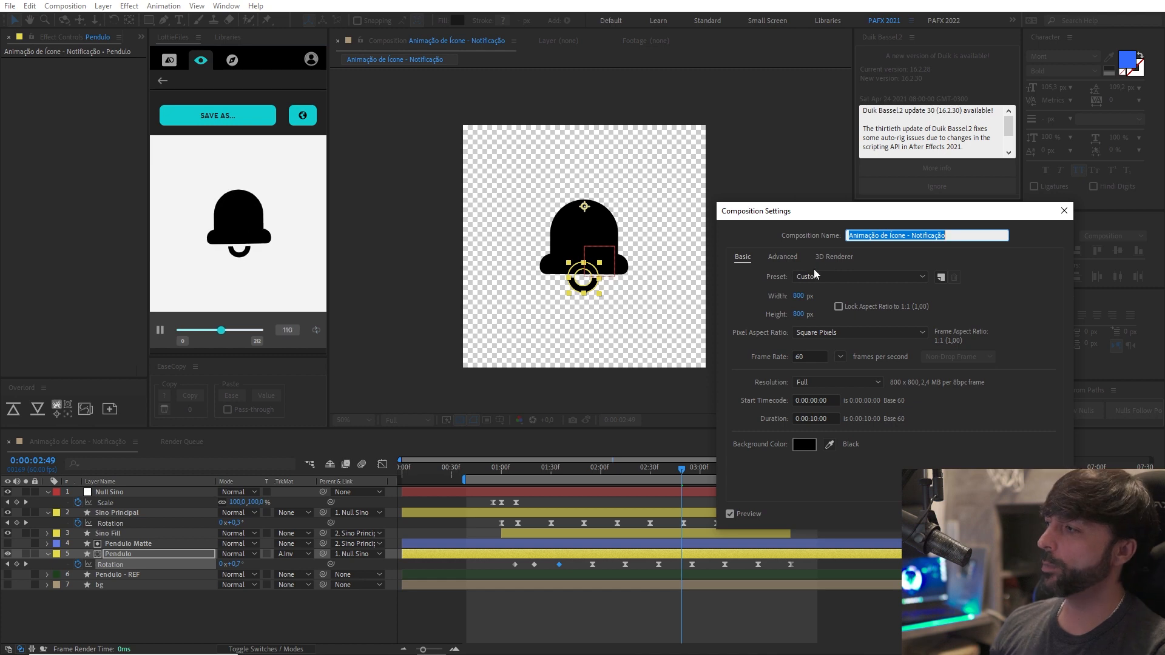
pyautogui.click(798, 296)
pyautogui.write('400')
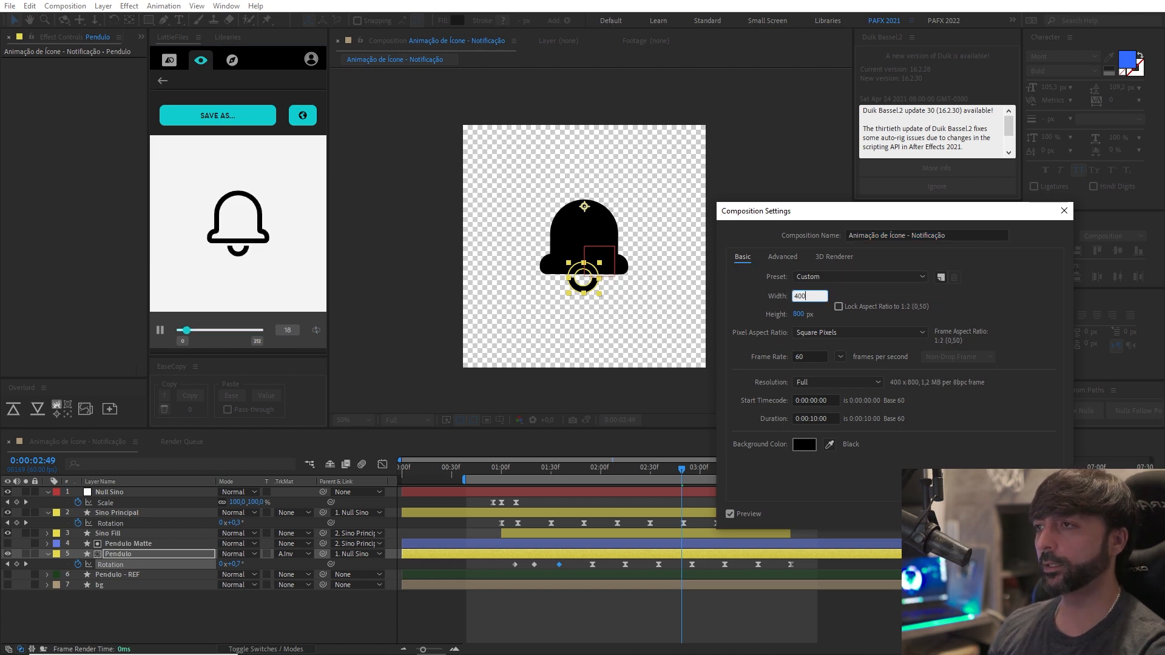
pyautogui.press('Tab')
pyautogui.write('400')
pyautogui.press('Tab')
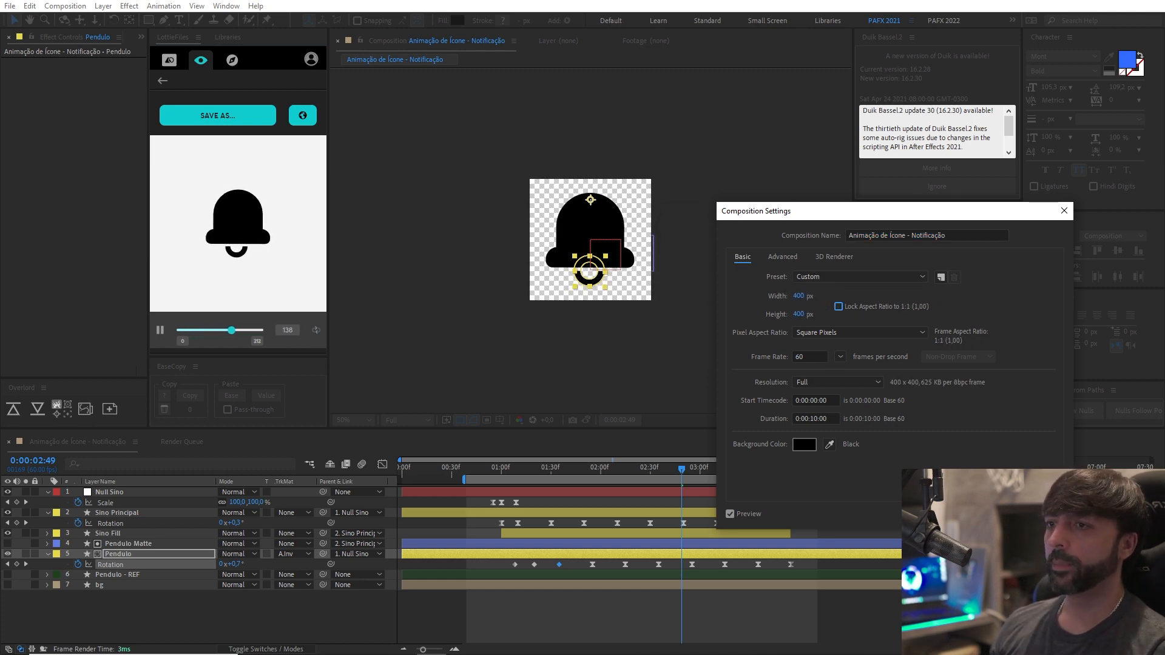
pyautogui.press('Return')
pyautogui.press('.')
pyautogui.press('v')
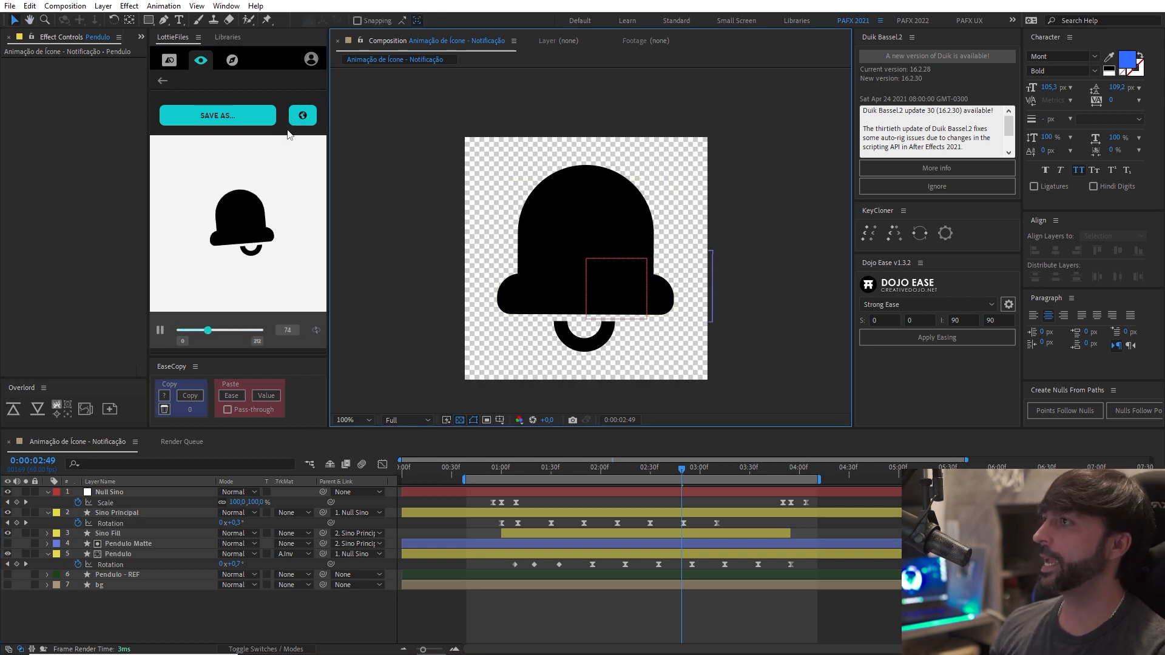
# Render the resized Animação de Ícone - Notificação composition again in the LottieFiles extension and upload it, closing the outdated browser share page.
pyautogui.click(166, 79)
pyautogui.click(162, 81)
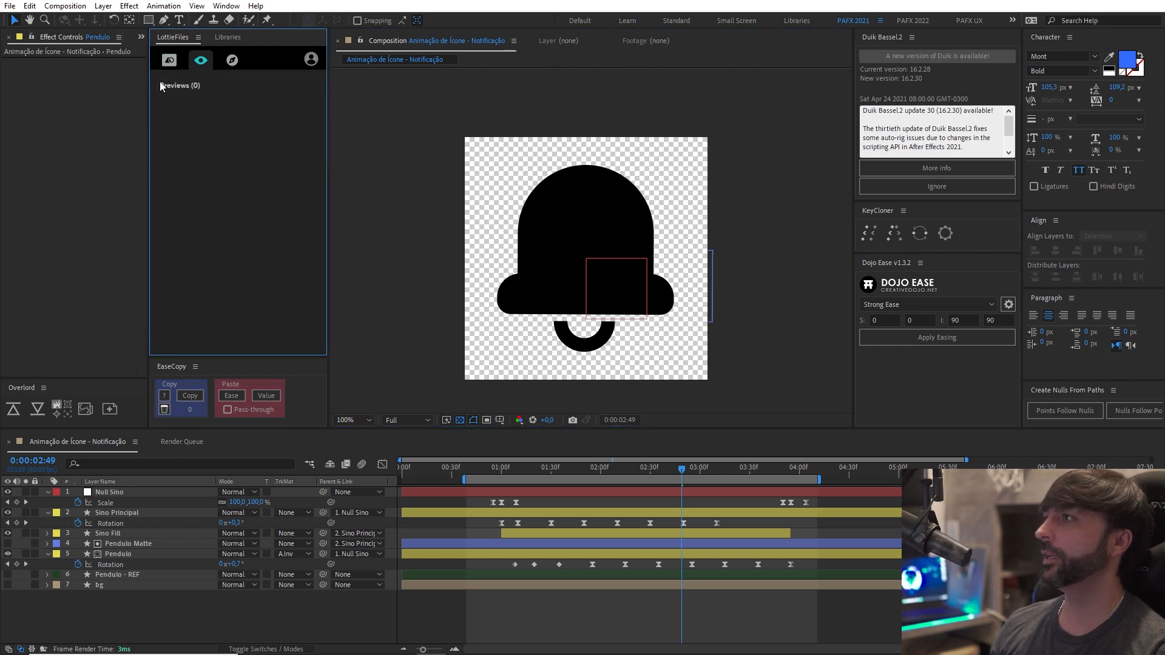
pyautogui.click(170, 61)
pyautogui.click(296, 125)
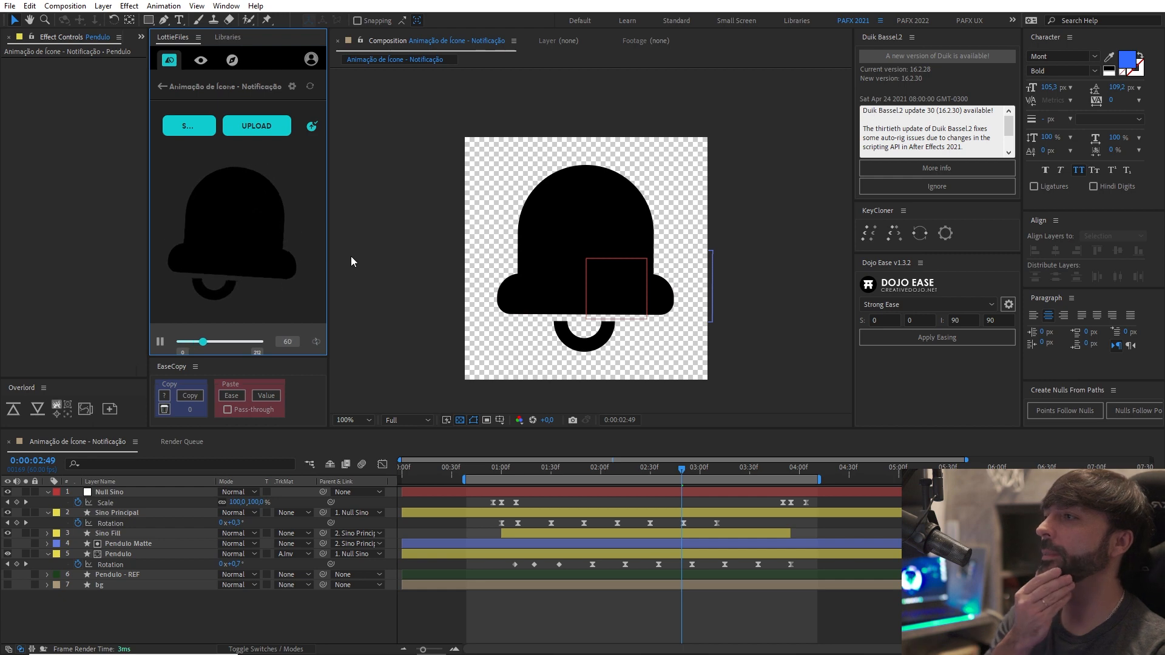
pyautogui.click(267, 127)
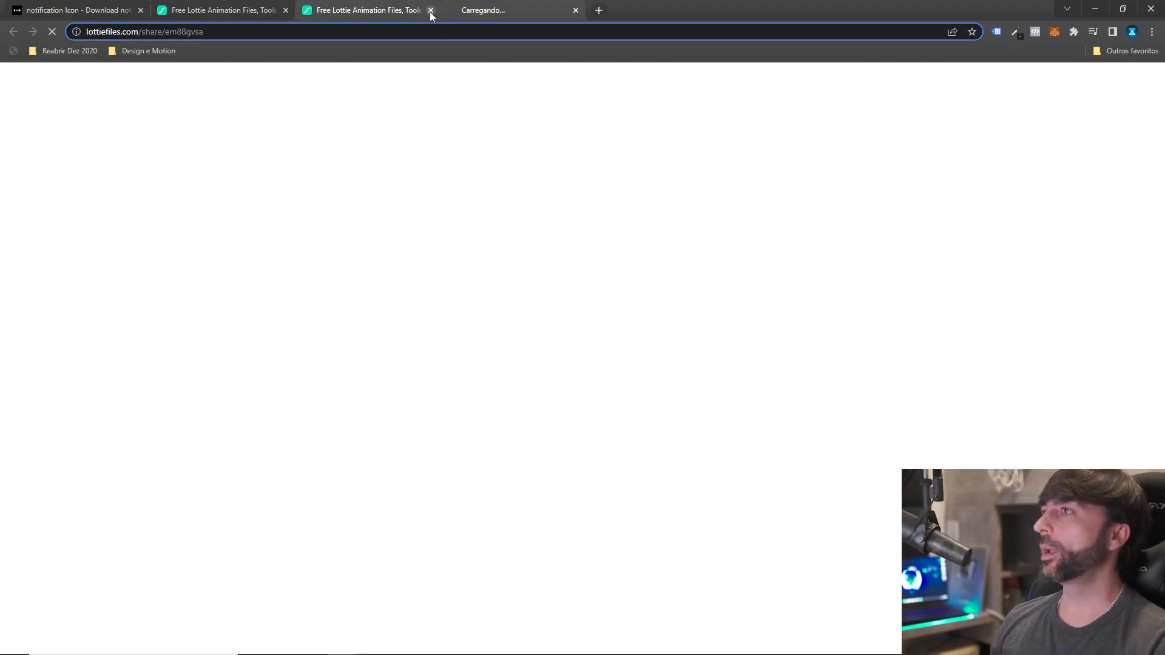
pyautogui.click(431, 10)
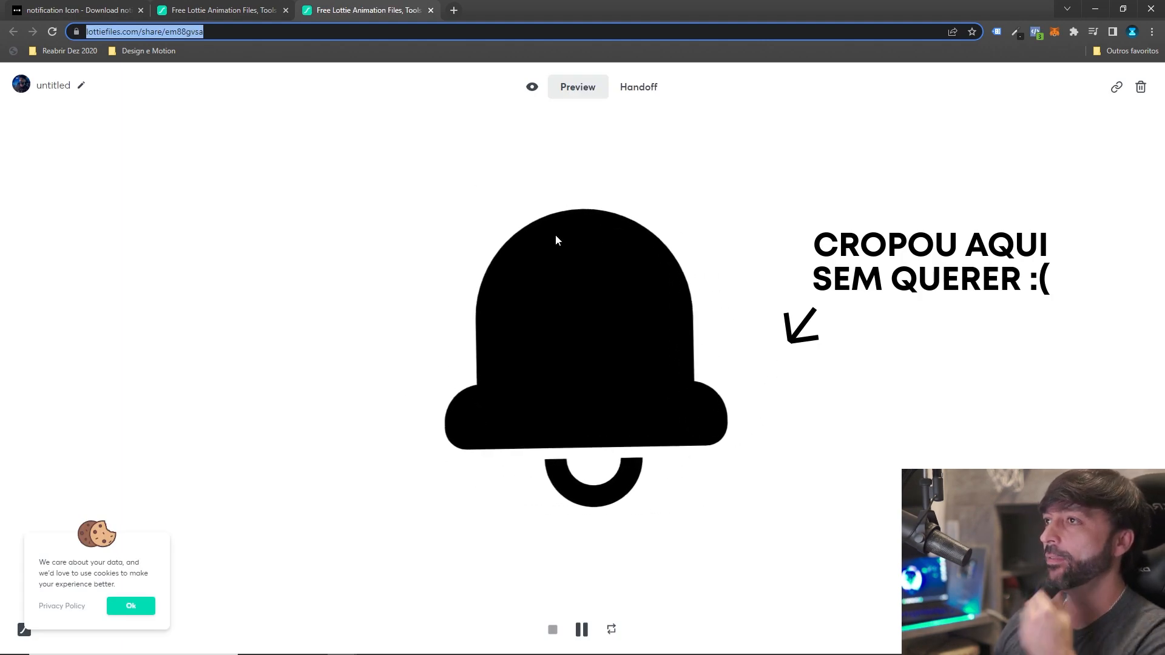
# Rename the uploaded untitled animation on its LottieFiles share page as Notification Icon.
pyautogui.click(79, 85)
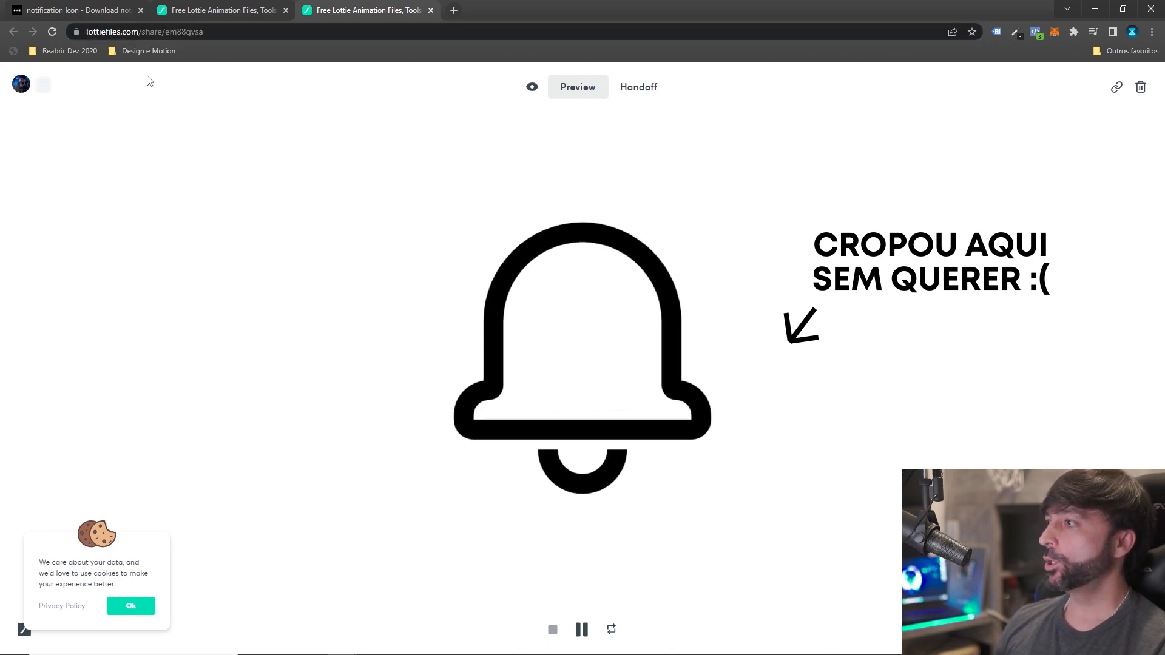
pyautogui.write('Notification Icon')
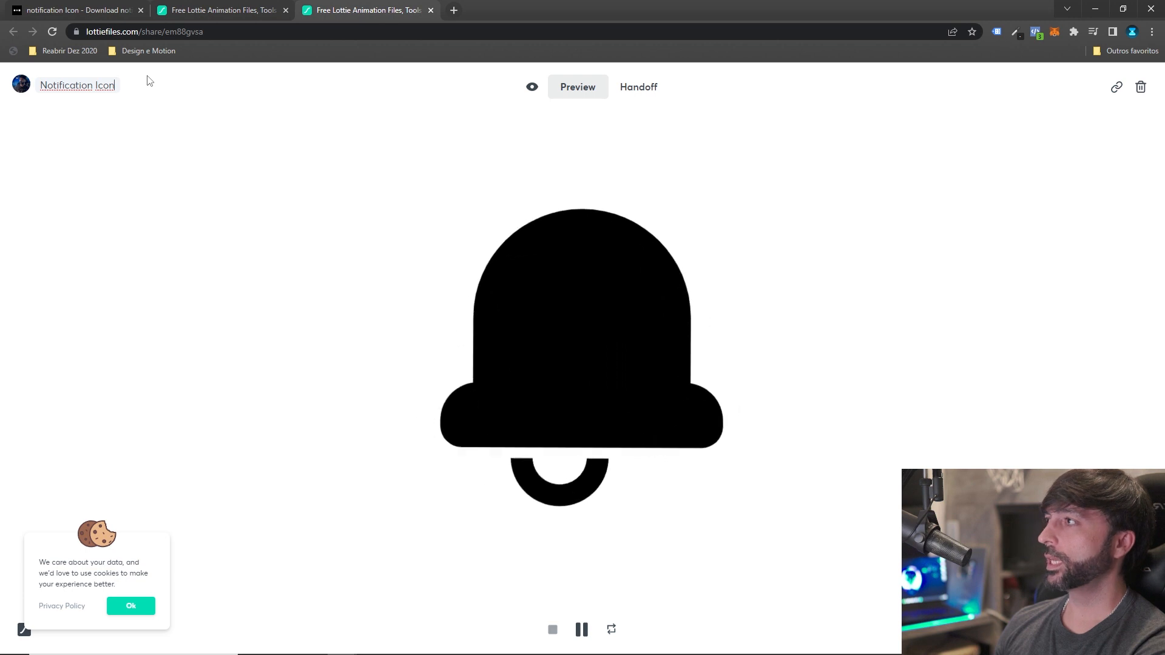
pyautogui.press('Return')
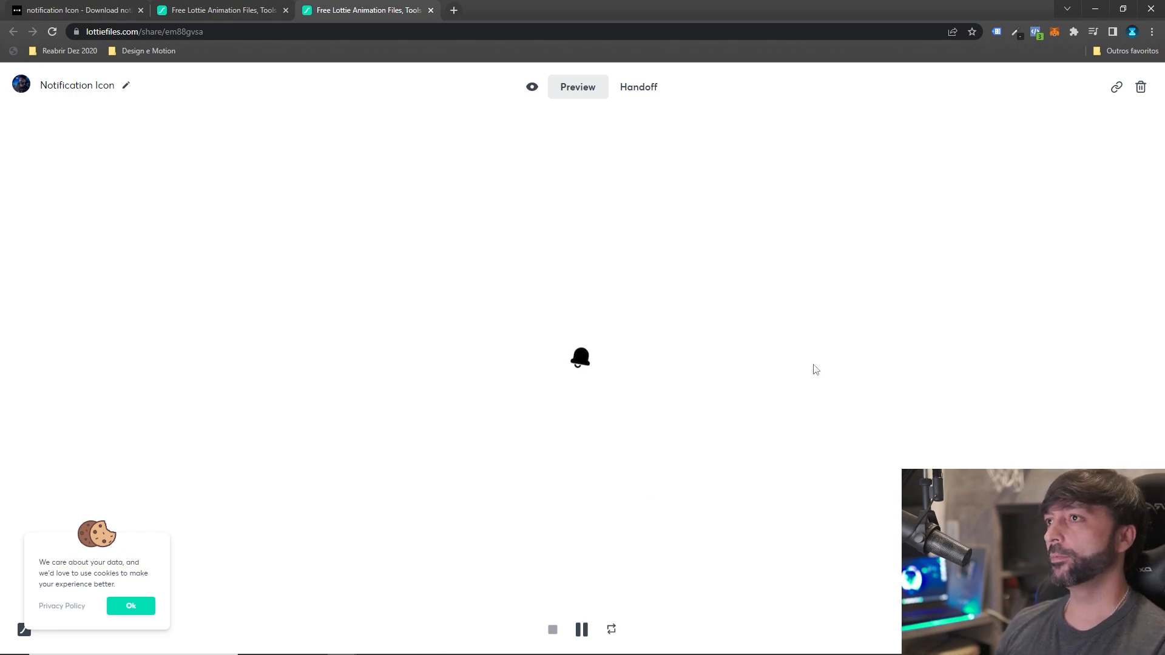
# Examine the animation's handoff file info and embed code, accepting the cookie notice, and return to the preview.
pyautogui.click(638, 93)
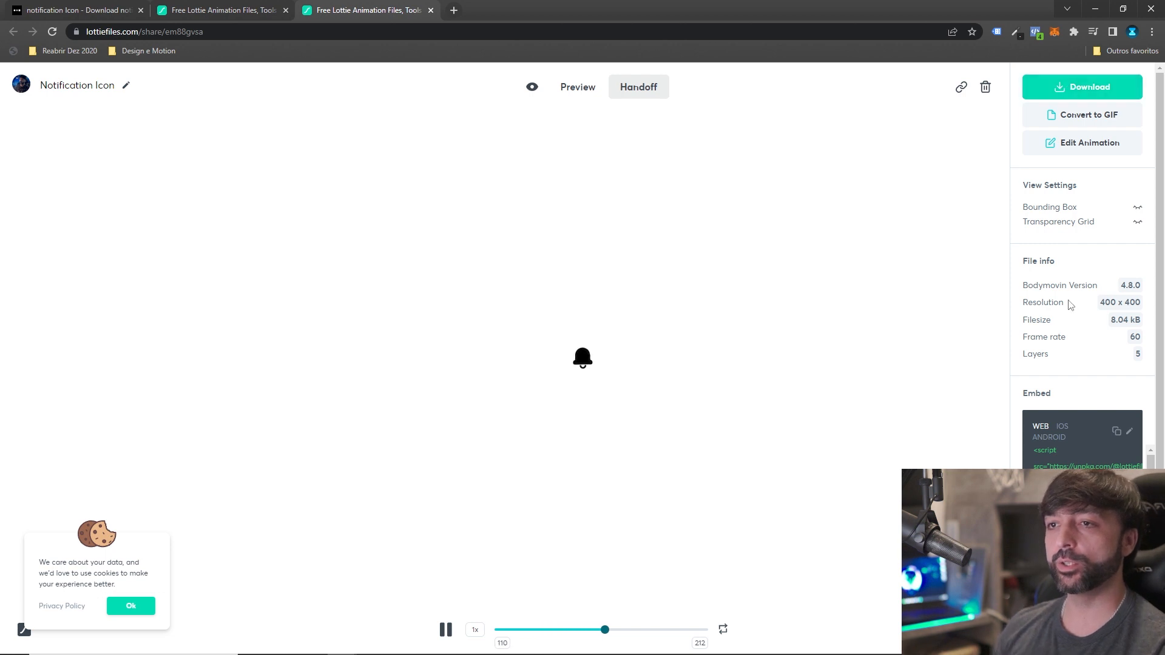
pyautogui.scroll(-2, 1062, 366)
pyautogui.scroll(2, 1067, 439)
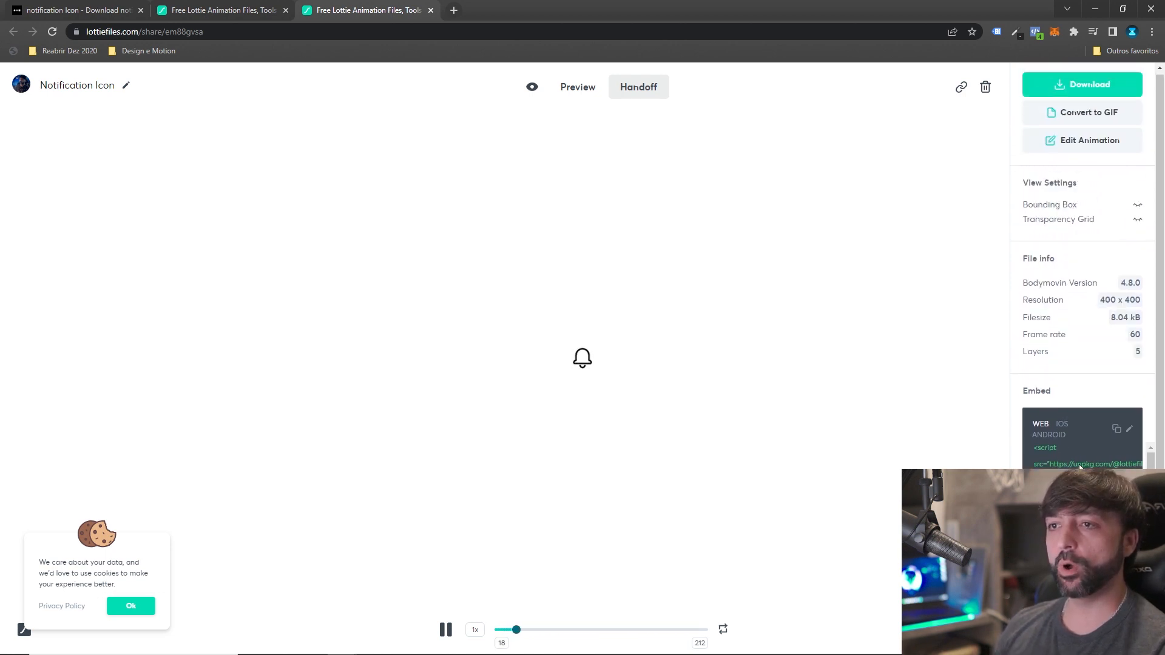
pyautogui.scroll(-2, 1074, 446)
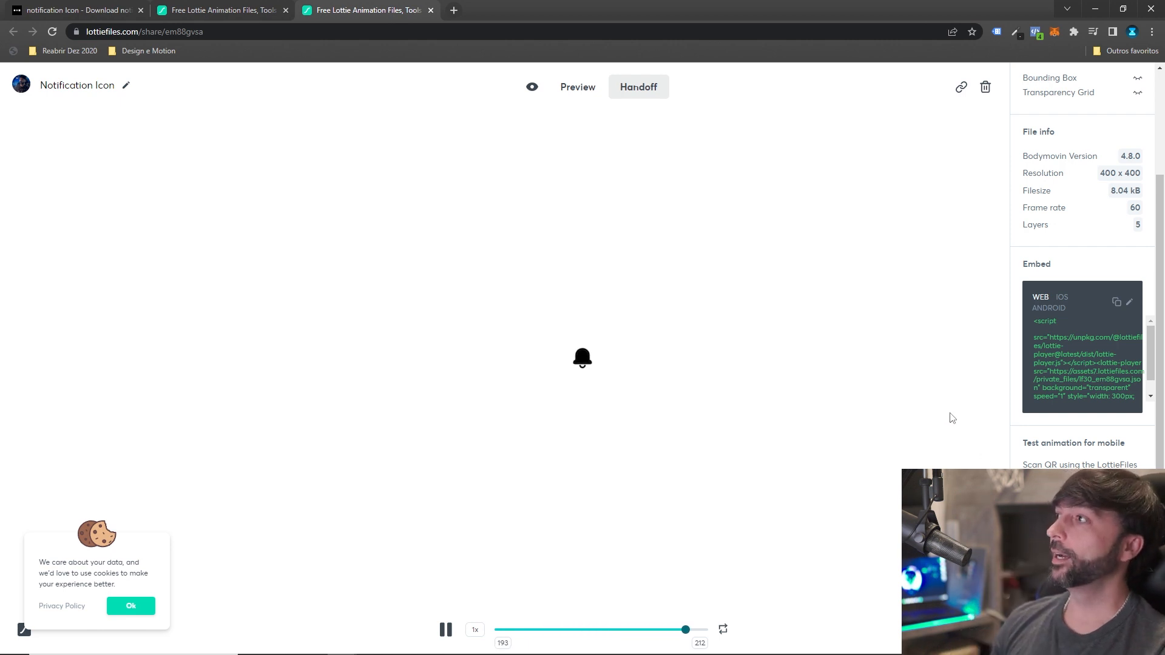
pyautogui.click(119, 608)
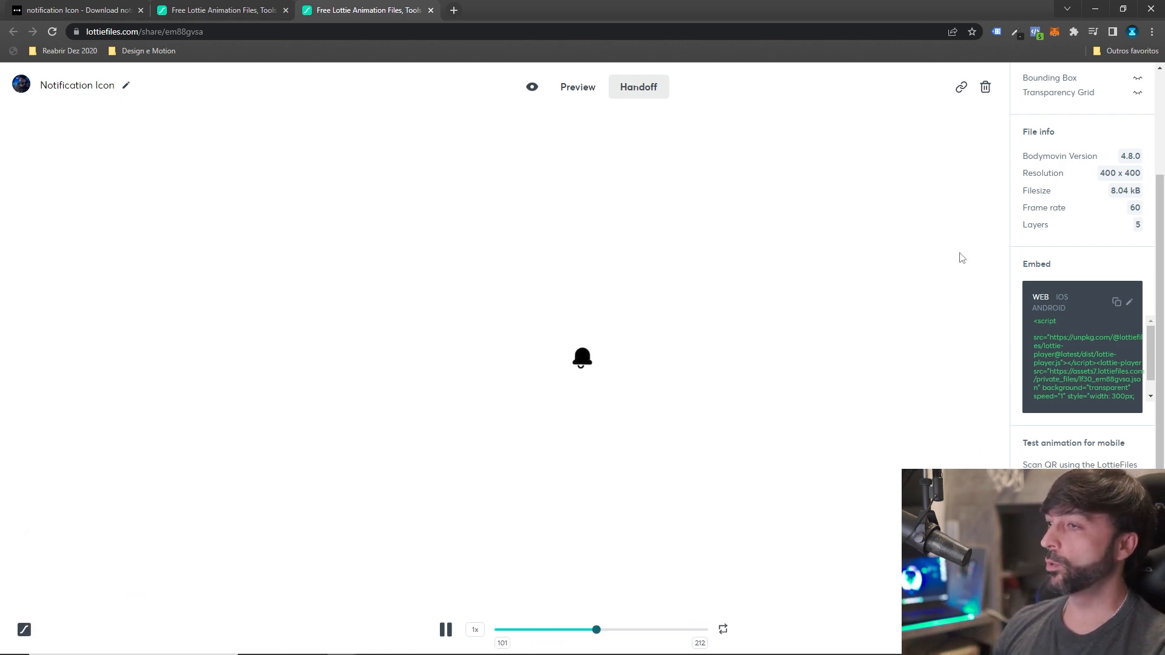
pyautogui.click(576, 88)
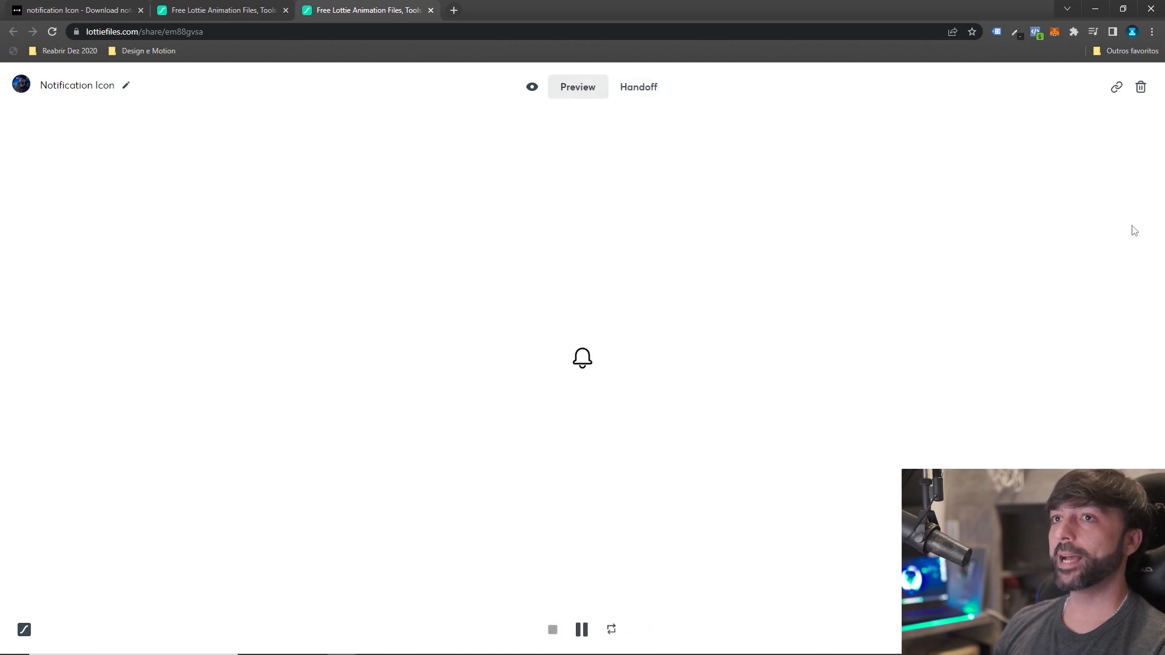